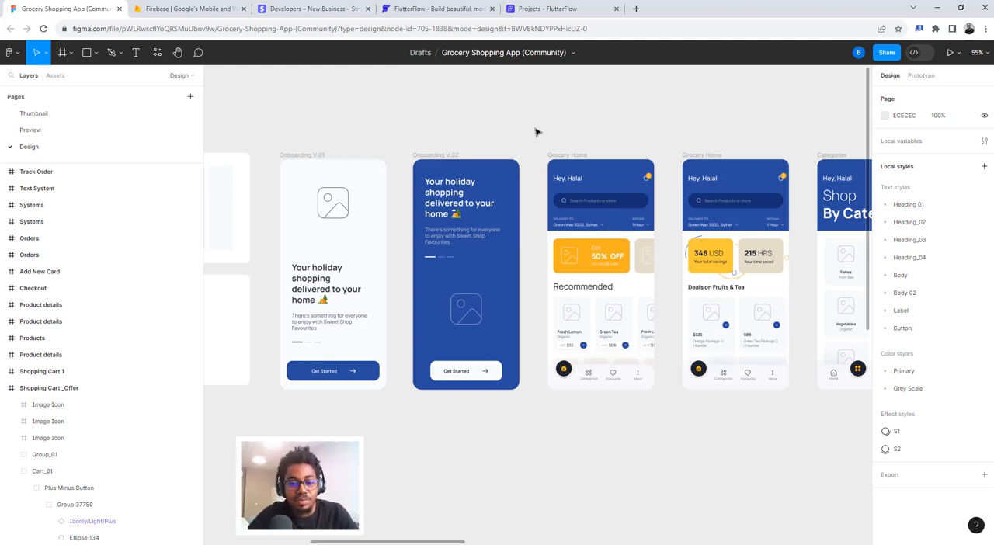
- Examine the colour systems and the onboarding, home and category screens of the grocery shopping design
scroll(535, 132, "right", 5)
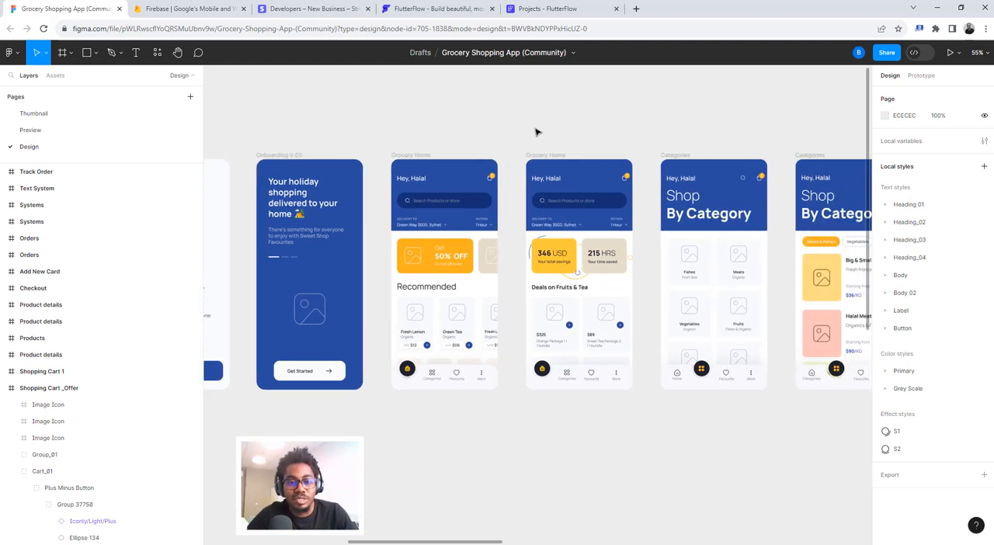
scroll(535, 132, "left", 6)
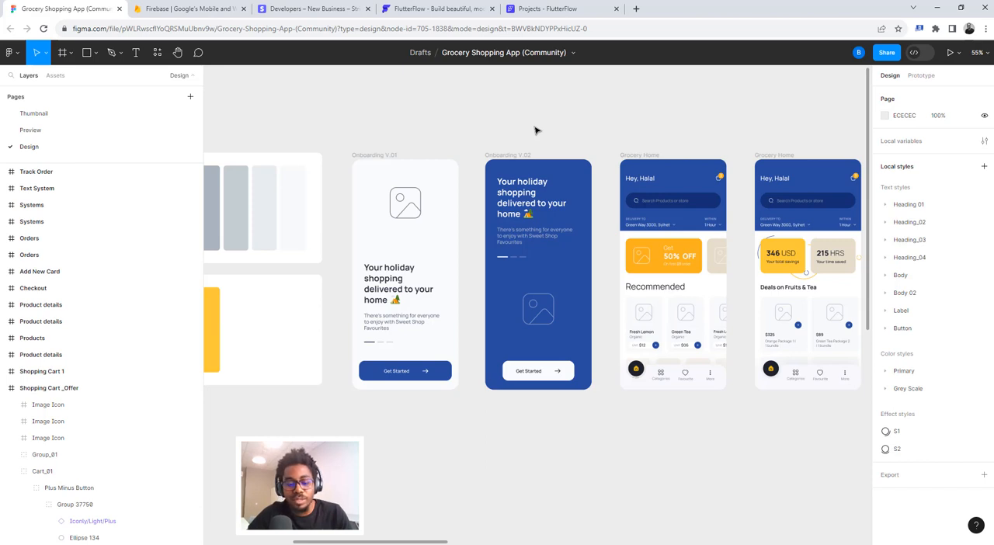
scroll(535, 130, "right", 5)
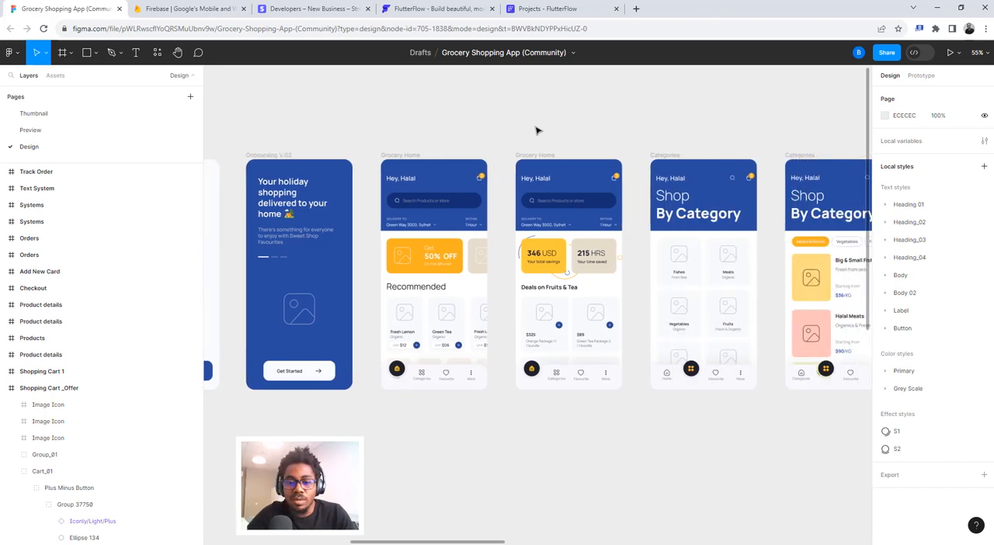
scroll(536, 130, "left", 3)
scroll(536, 131, "left", 5)
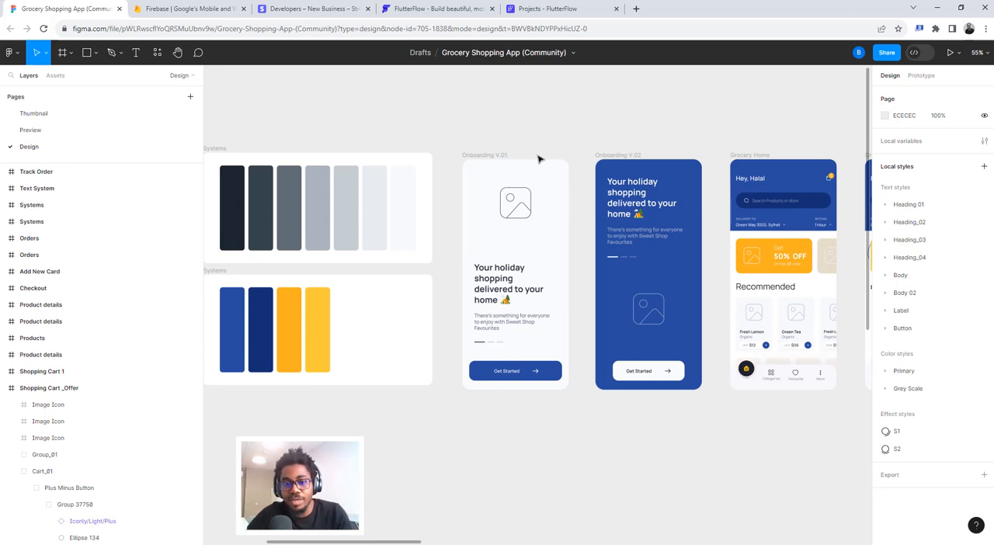
scroll(539, 159, "up", 5)
scroll(538, 158, "down", 2)
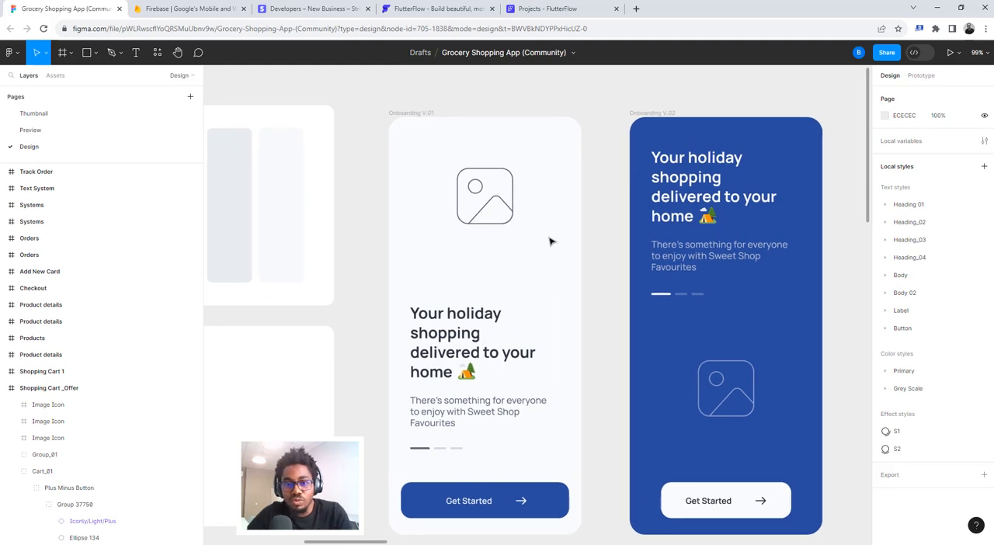
scroll(582, 215, "down", 3)
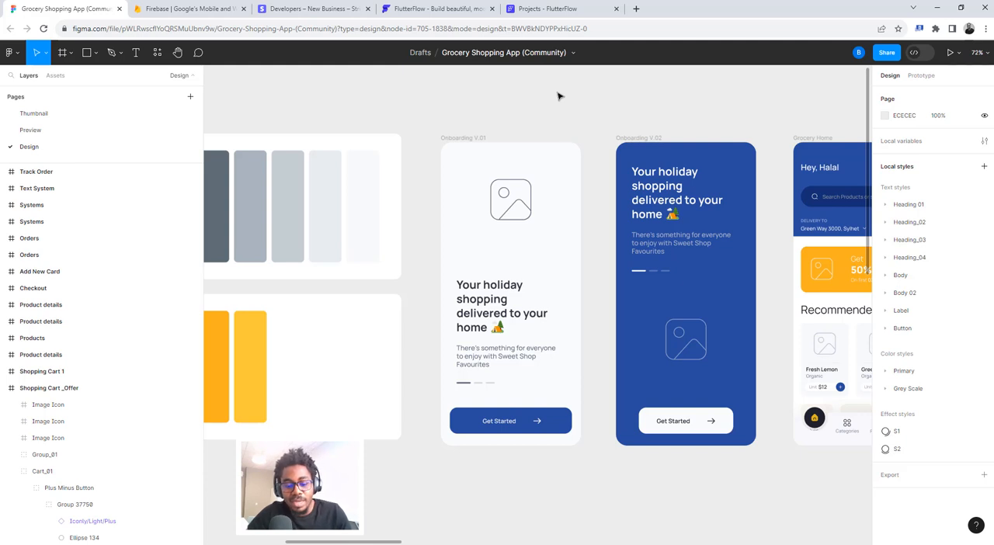
scroll(557, 97, "right", 5)
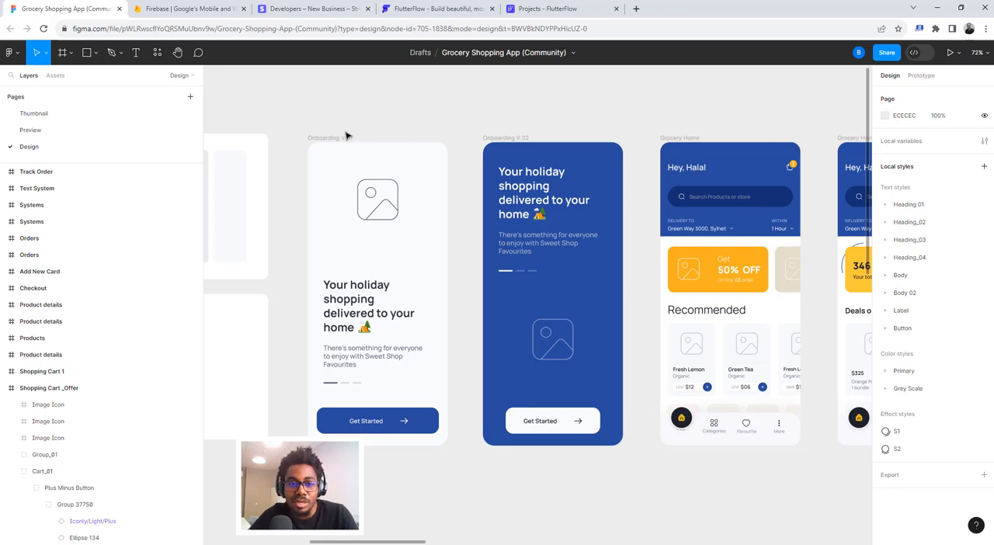
- Turn on Dev Mode and inspect the Onboarding V.02 heading text and the Onboarding V.01 frame
left_click(918, 53)
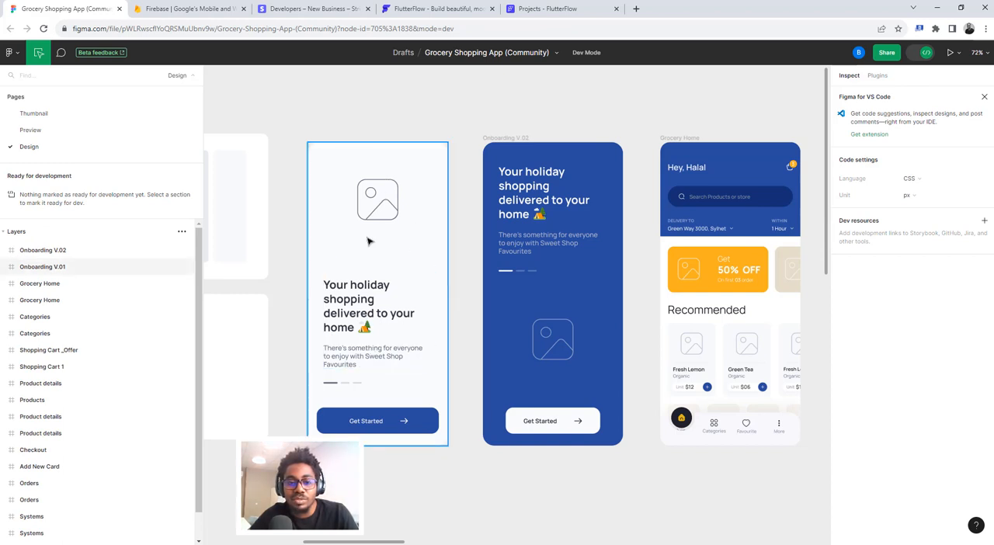
left_click(517, 179)
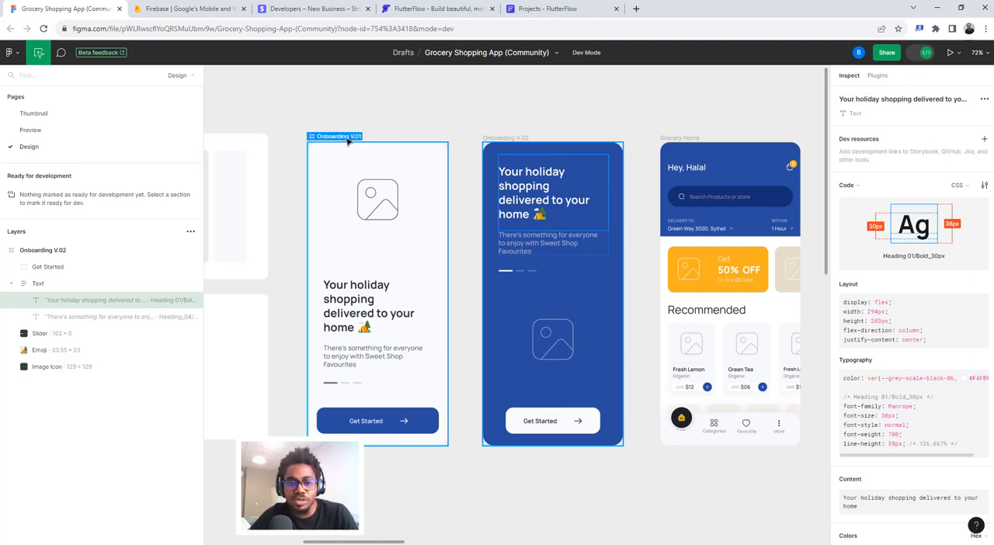
scroll(346, 137, "left", 2)
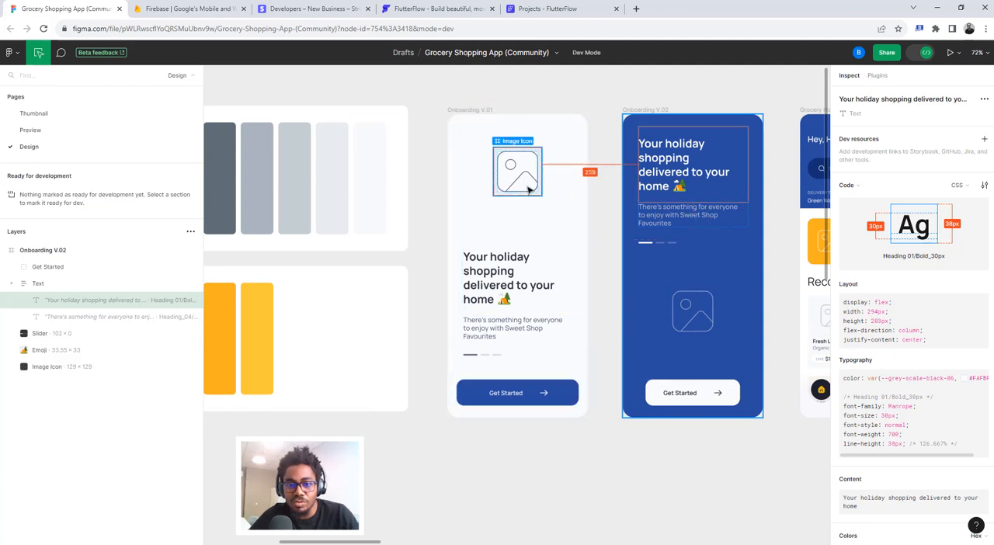
scroll(528, 184, "up", 3)
scroll(528, 189, "up", 1)
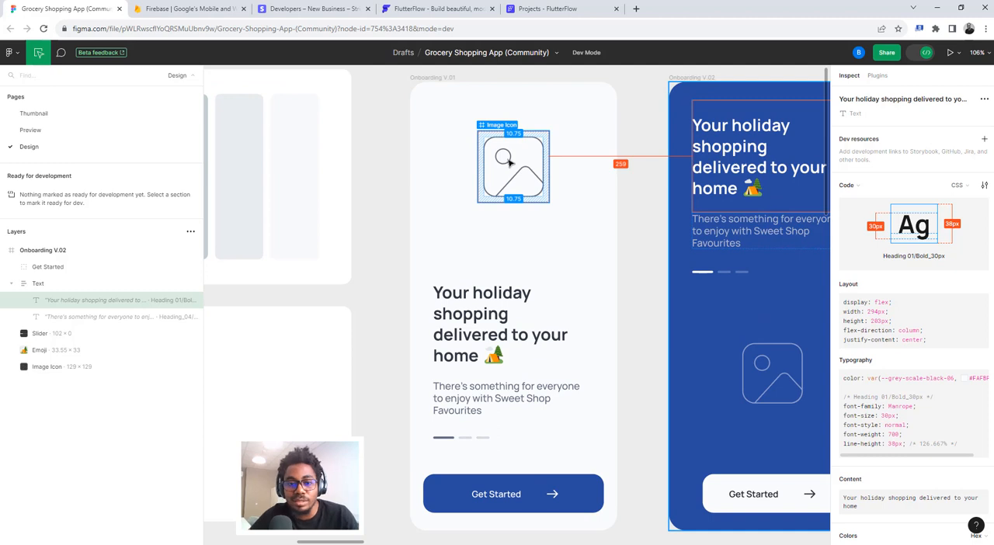
scroll(506, 162, "down", 5)
scroll(501, 201, "up", 3)
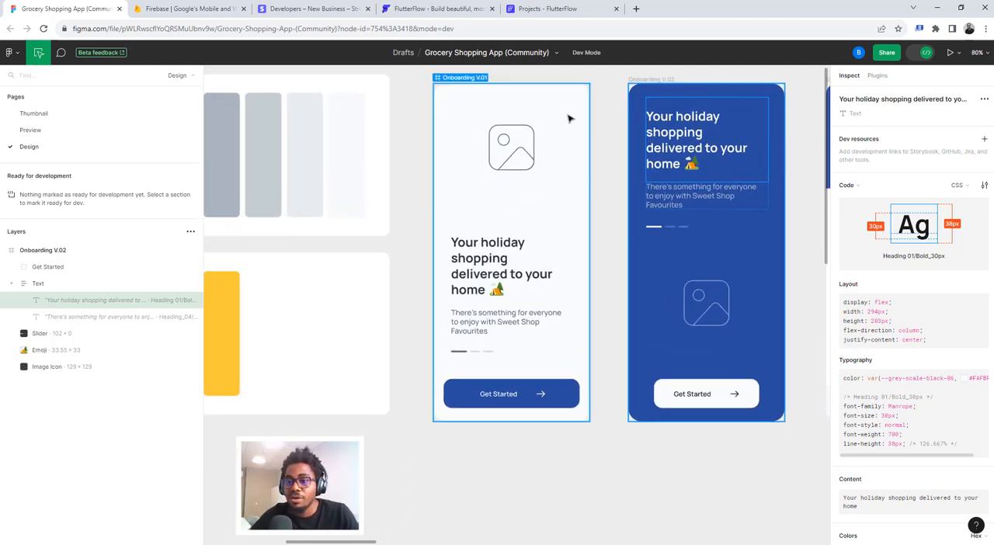
left_click(467, 79)
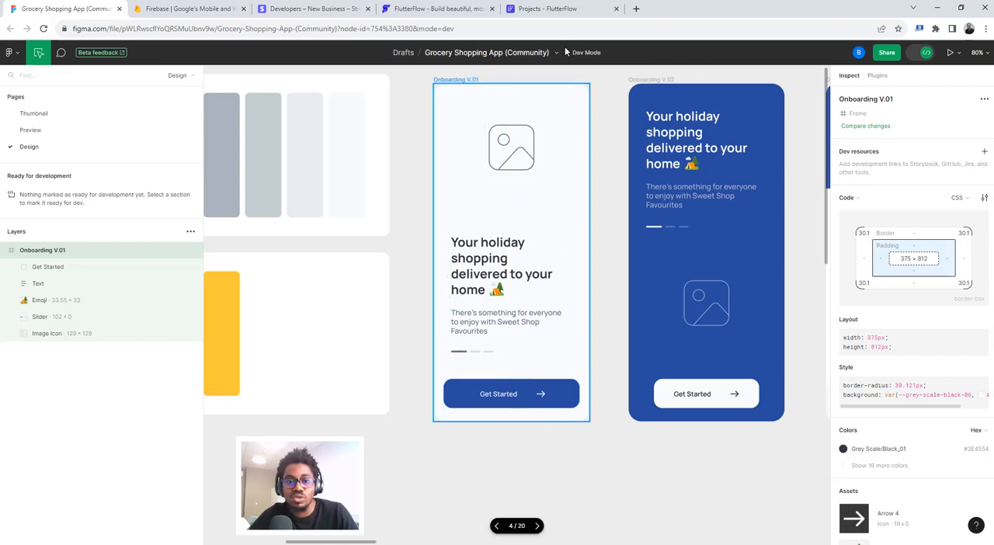
- Switch to the FlutterFlow website, look over its homepage and sign in to reach the projects dashboard
left_click(446, 9)
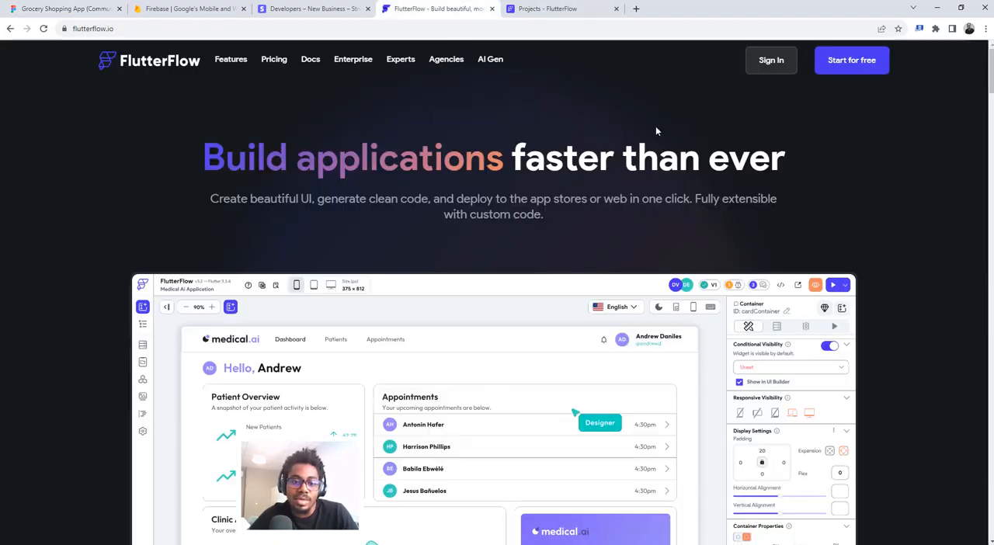
scroll(612, 258, "down", 9)
scroll(611, 258, "up", 9)
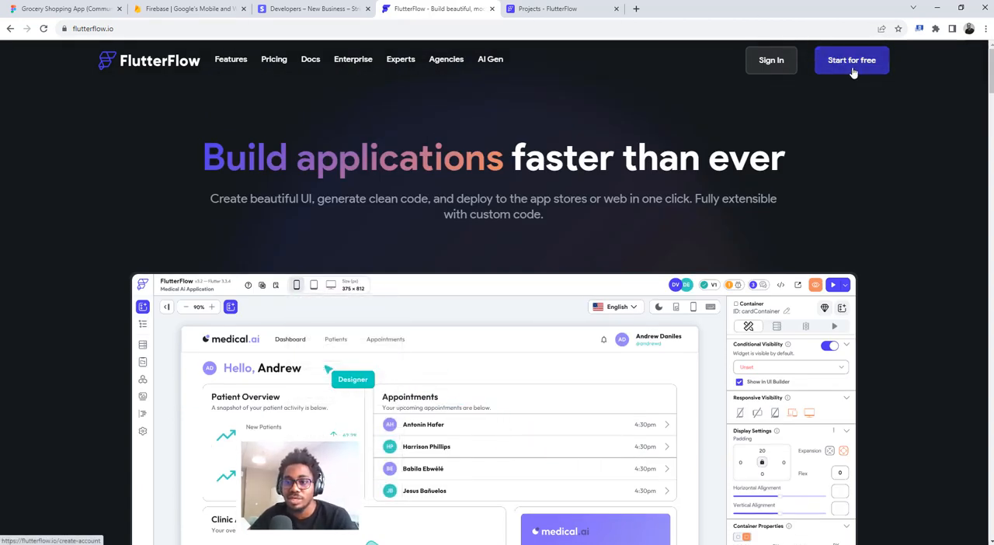
left_click(767, 68)
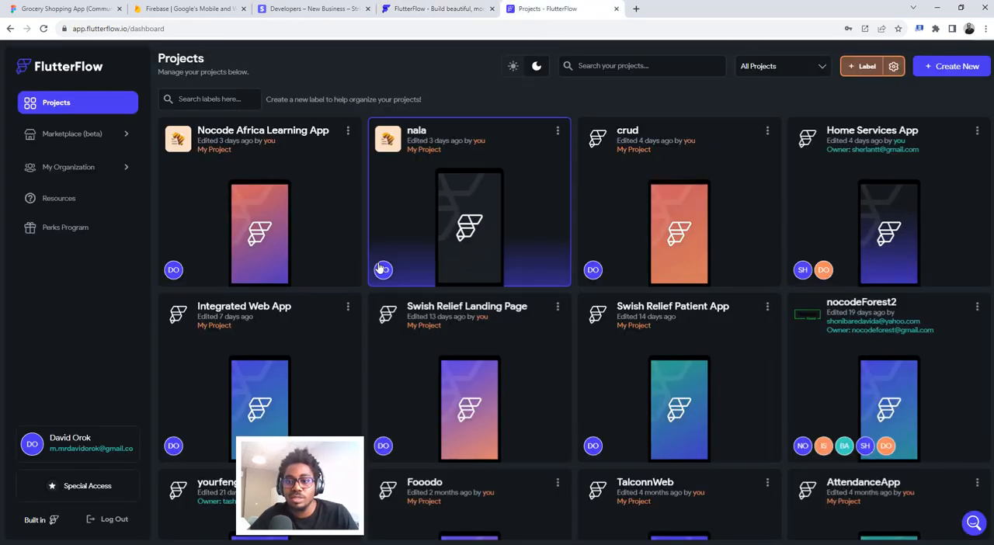
- Create a blank project named "Grocery Shopping App"
left_click(947, 68)
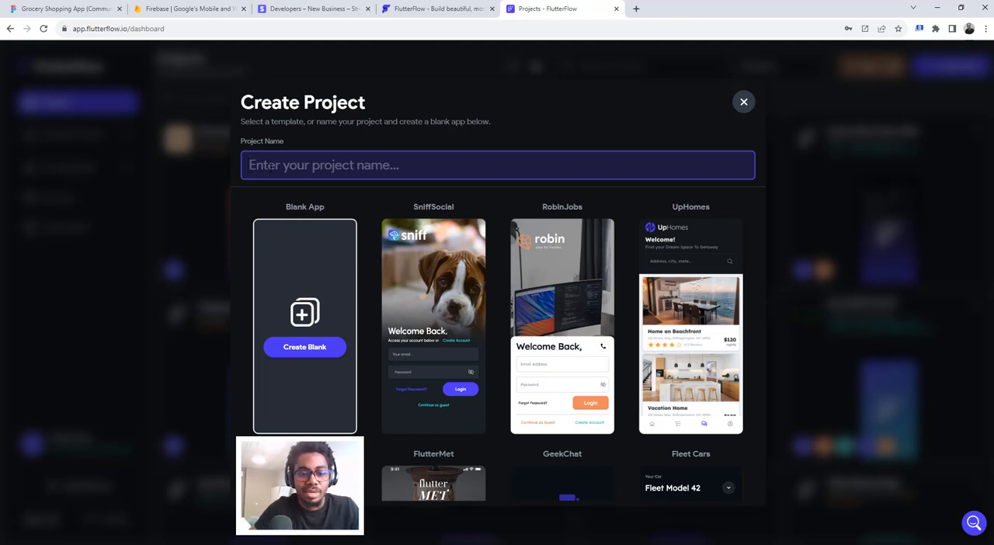
type("Gr")
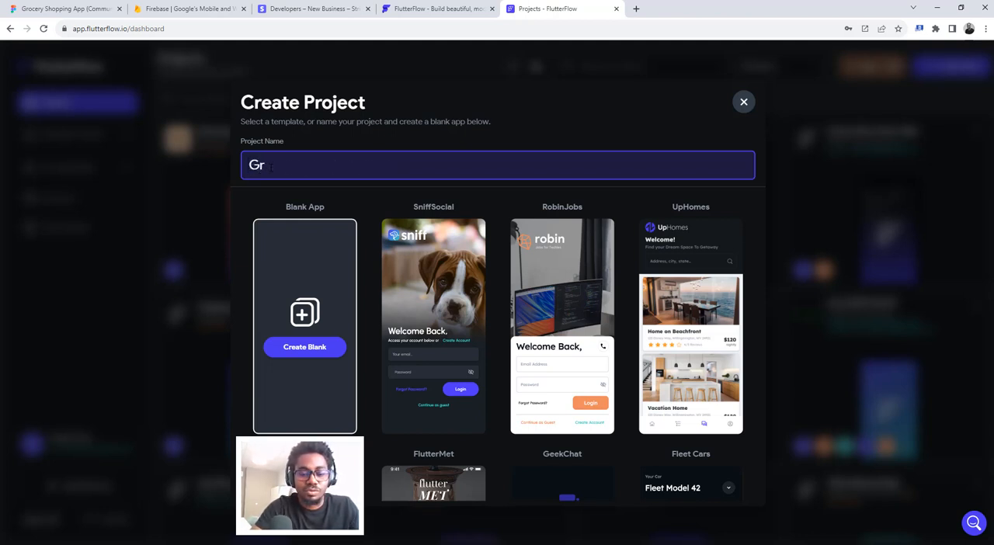
type("oce")
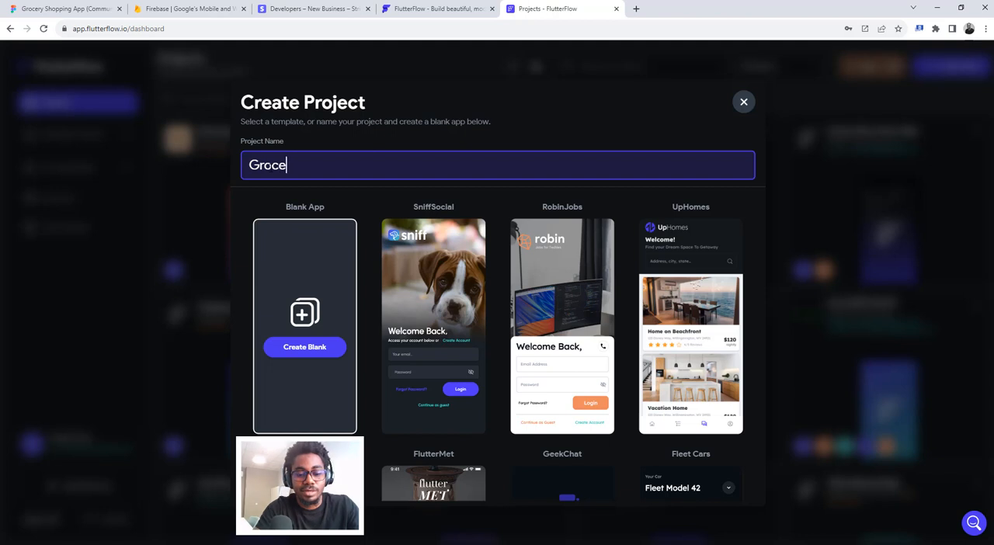
type("ry Shopp")
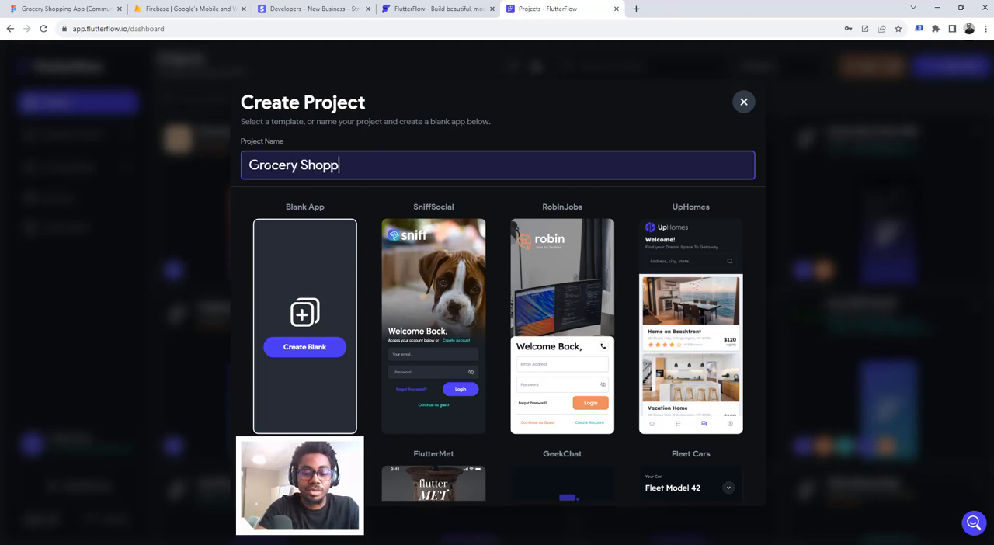
type("ing App")
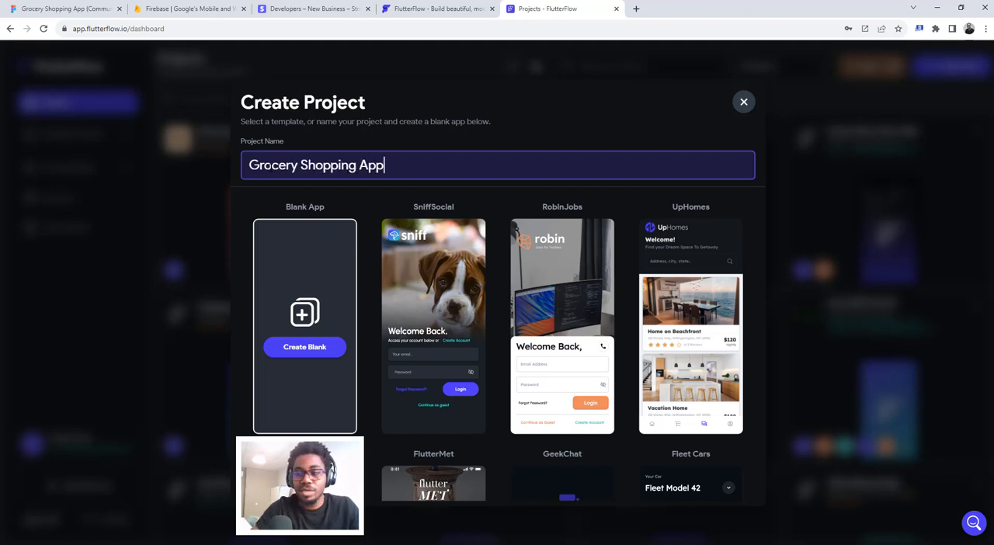
left_click(311, 355)
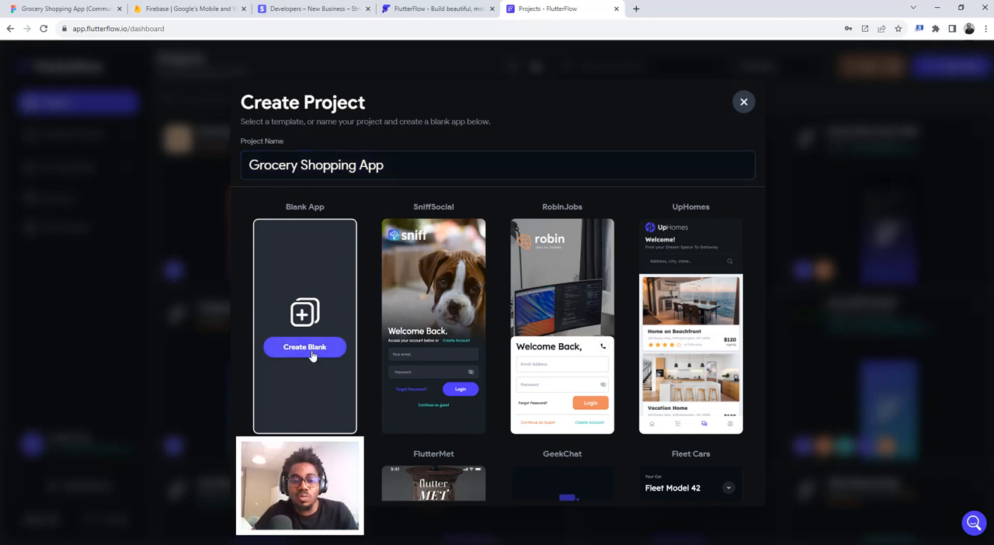
left_click(312, 353)
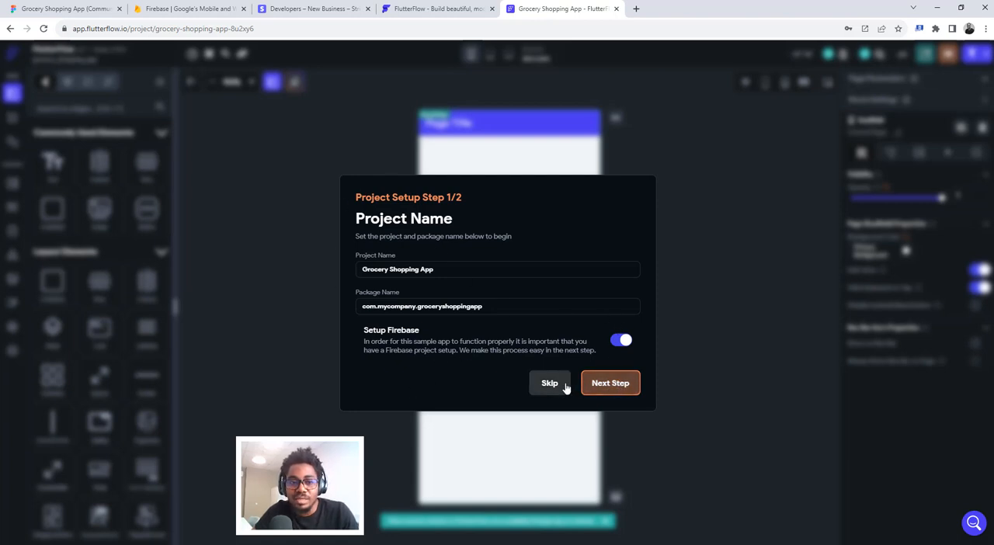
- Look at the Firebase homepage, return to the FlutterFlow project and skip its initial setup
left_click(167, 9)
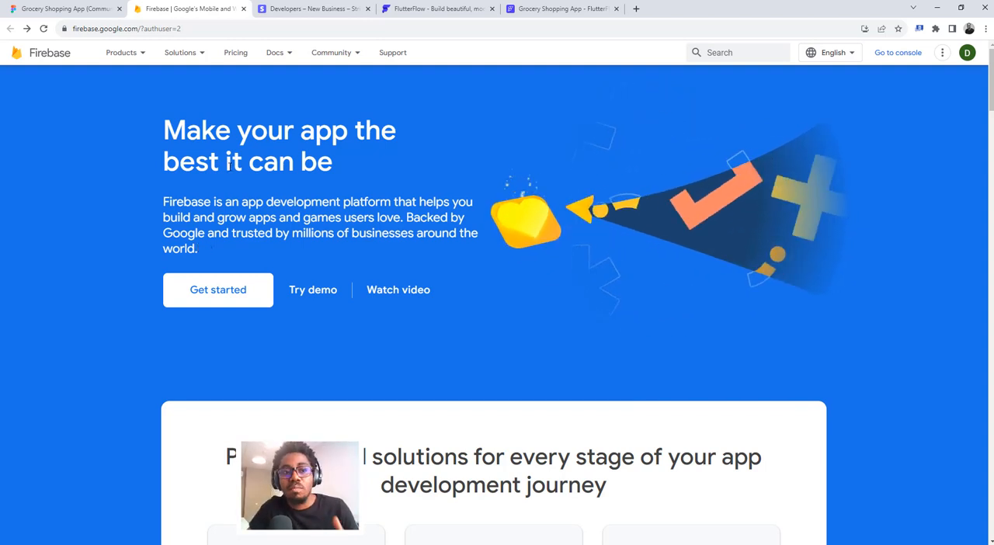
left_click(535, 8)
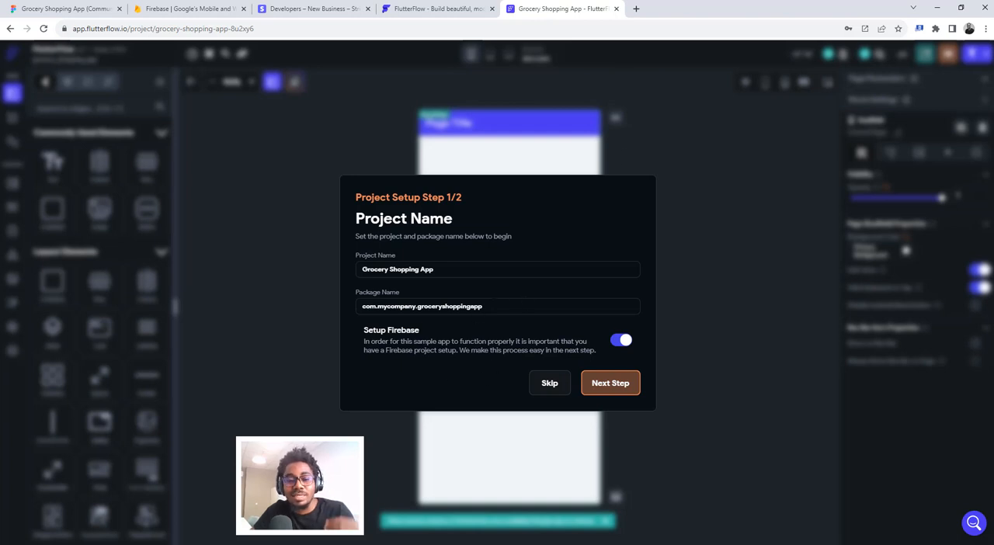
left_click(550, 384)
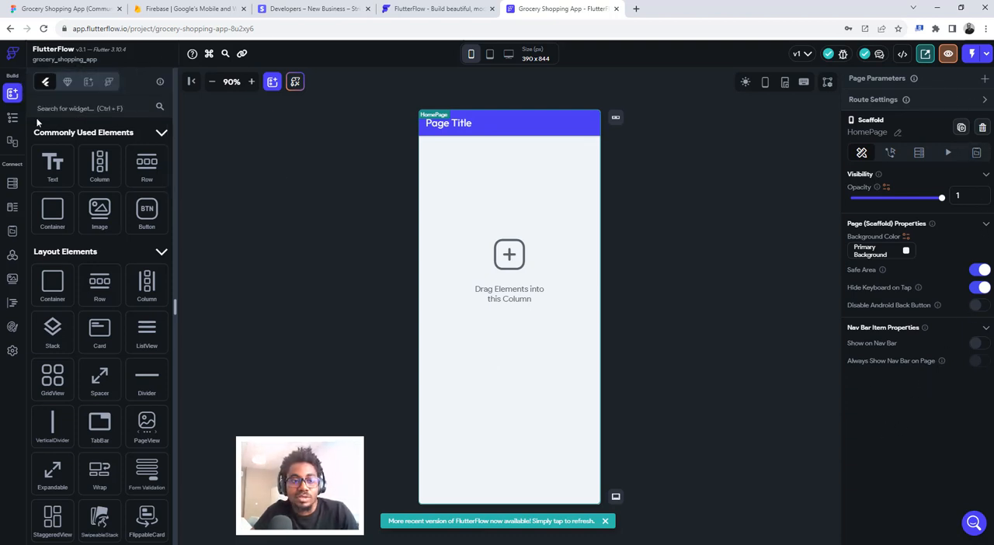
- Preview the page at the iPhone 13 Pro Max and iPhone 14 Pro Max sizes, and dismiss the update notice
left_click(471, 55)
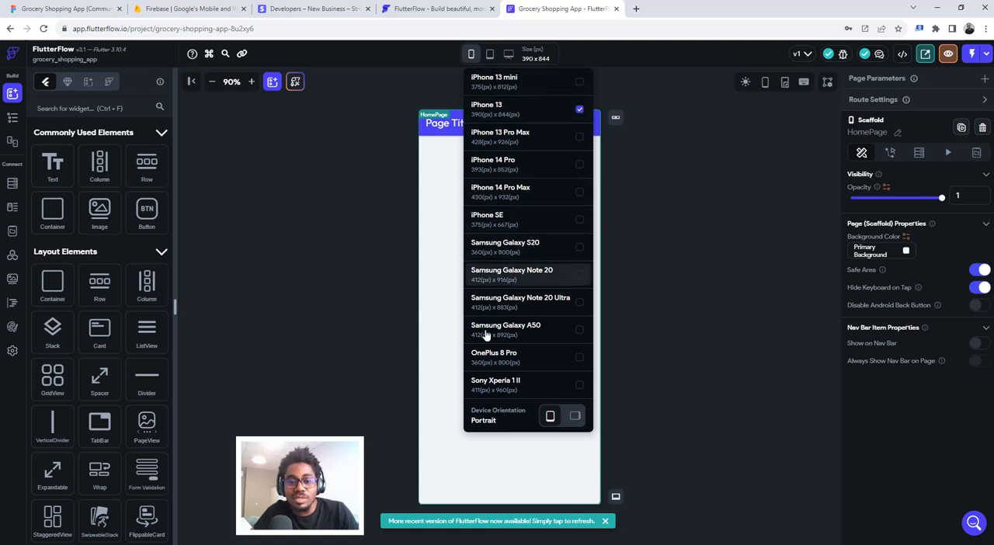
left_click(487, 140)
left_click(472, 55)
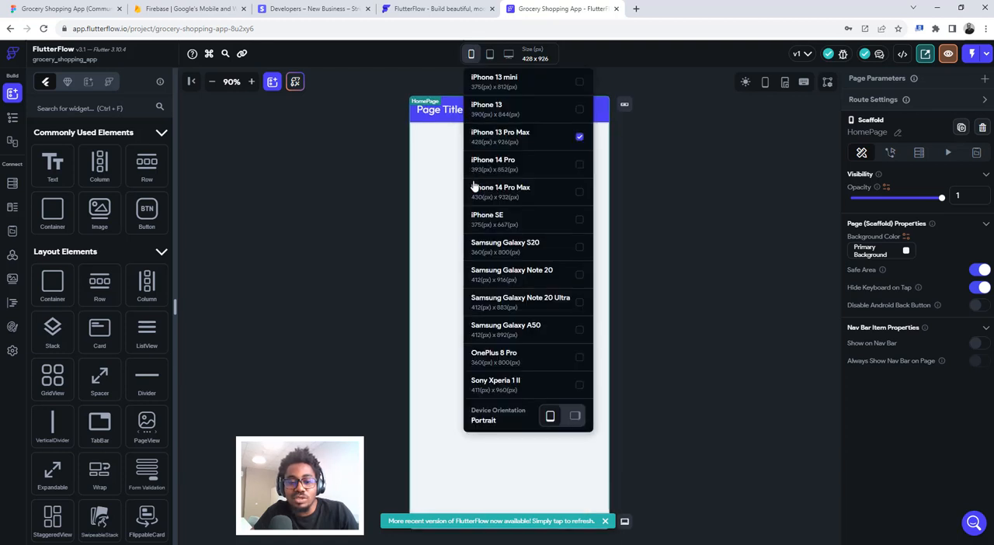
left_click(483, 198)
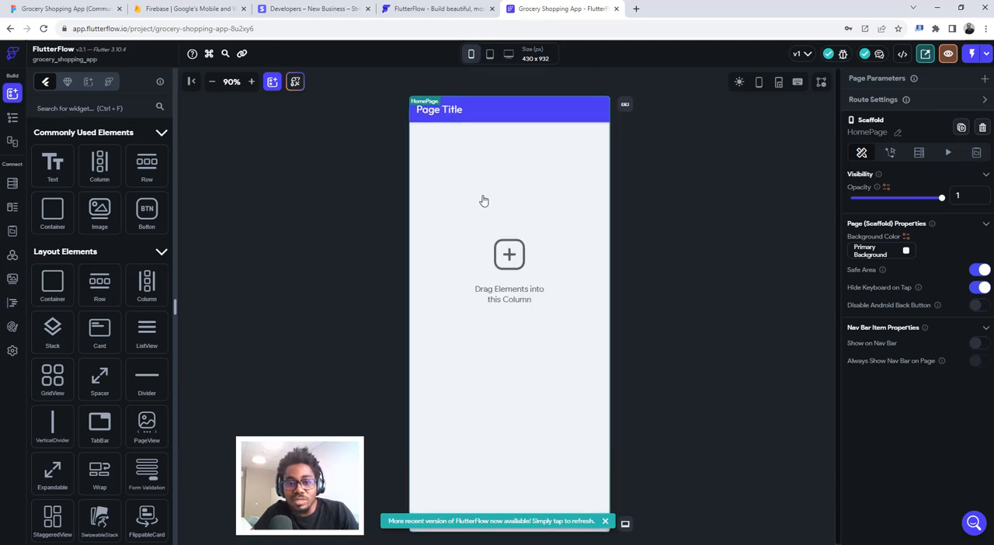
left_click(606, 521)
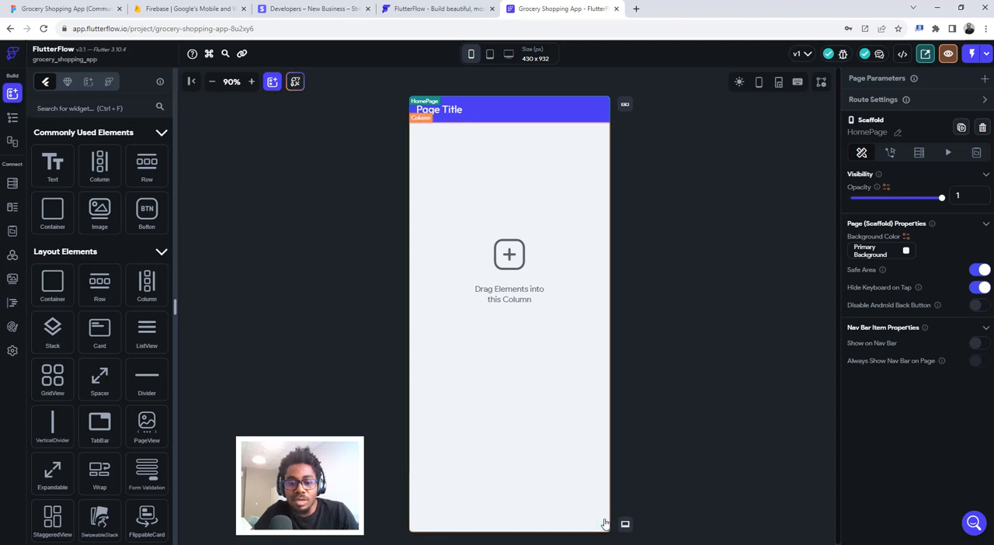
- Preview the page at the 810 x 1080 tablet size and at the Macbook Pro/Air 13" size
left_click(490, 54)
left_click(497, 82)
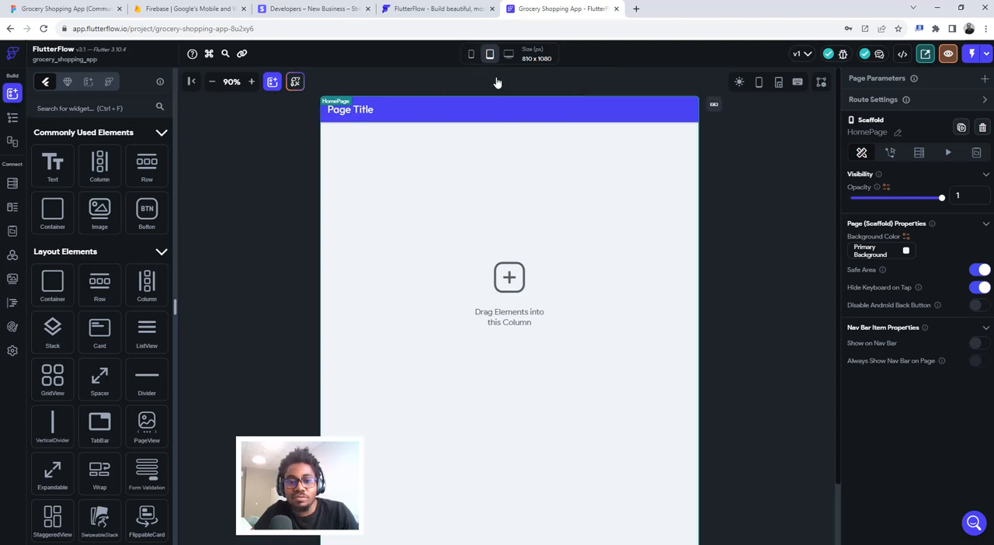
left_click(509, 55)
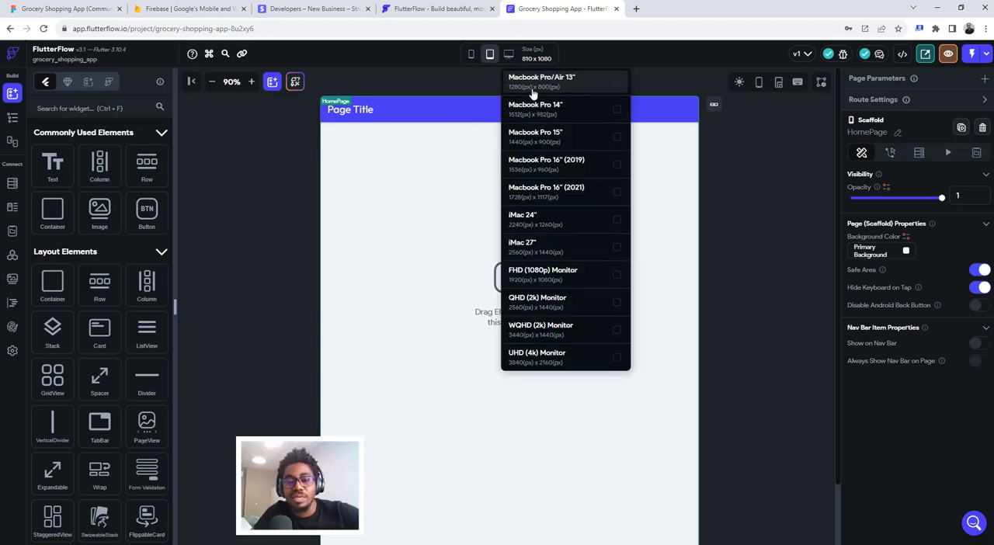
left_click(527, 80)
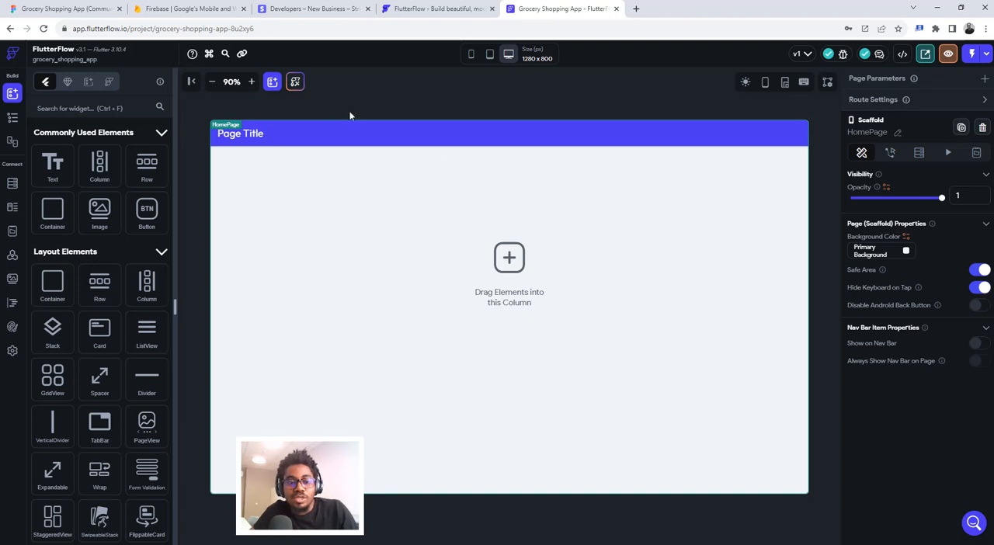
- Set the canvas device size to iPhone 13 mini, 375 x 812 px
left_click(470, 55)
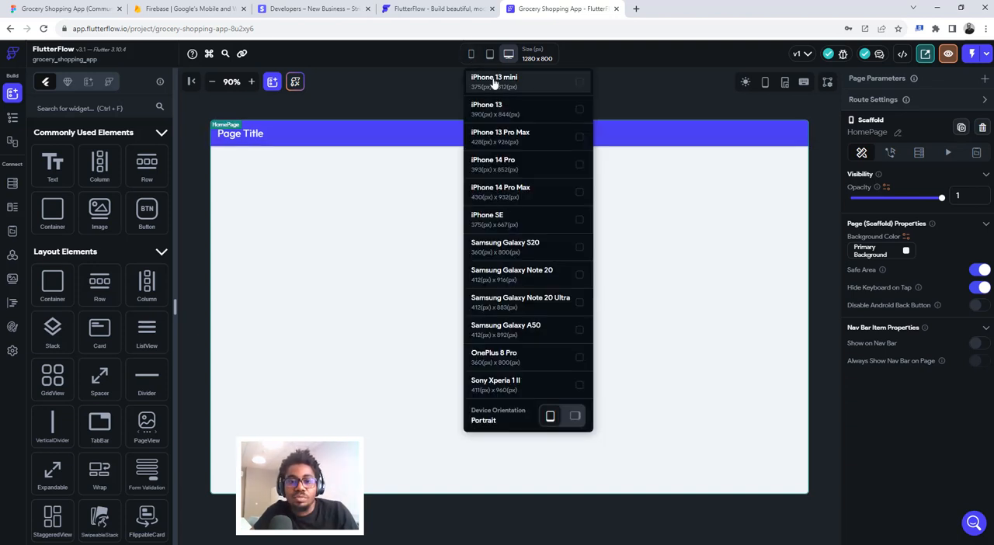
left_click(494, 80)
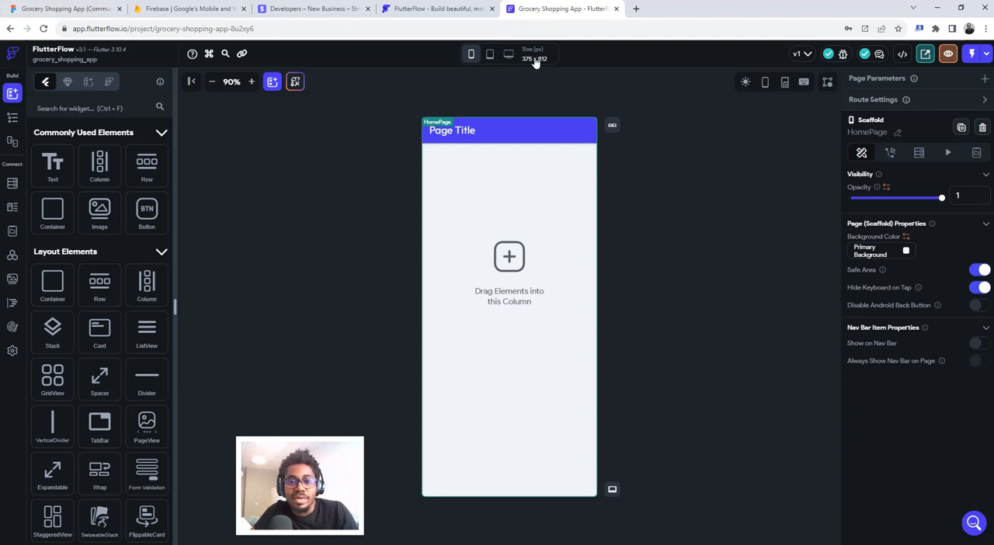
- Check the Onboarding V.01 frame's size in Figma, return to the FlutterFlow project and show the page's widget tree
left_click(70, 9)
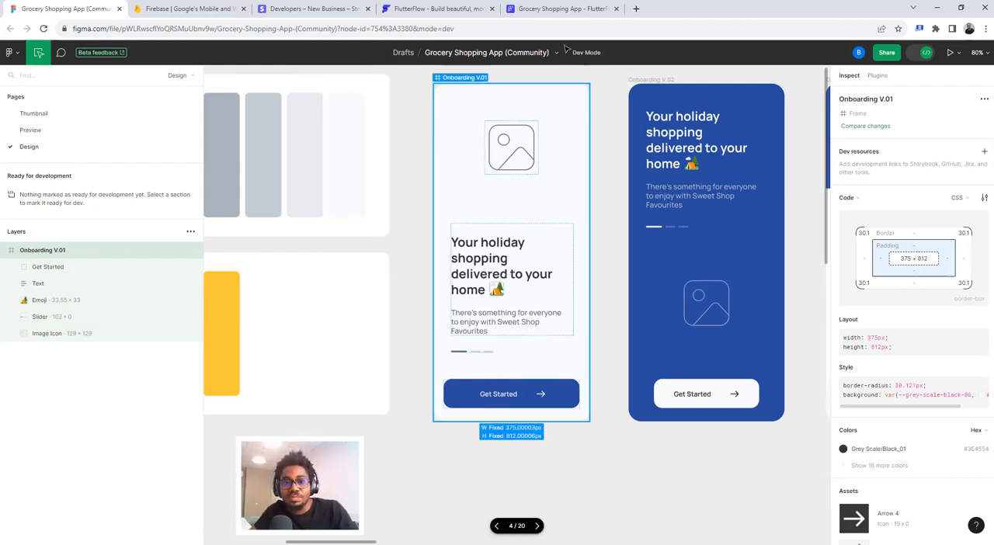
left_click(524, 7)
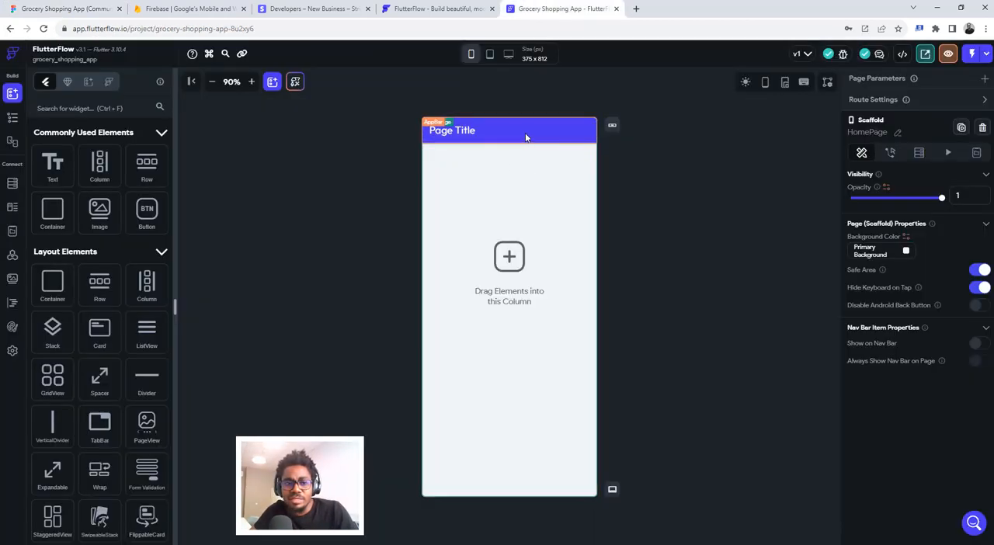
left_click(12, 119)
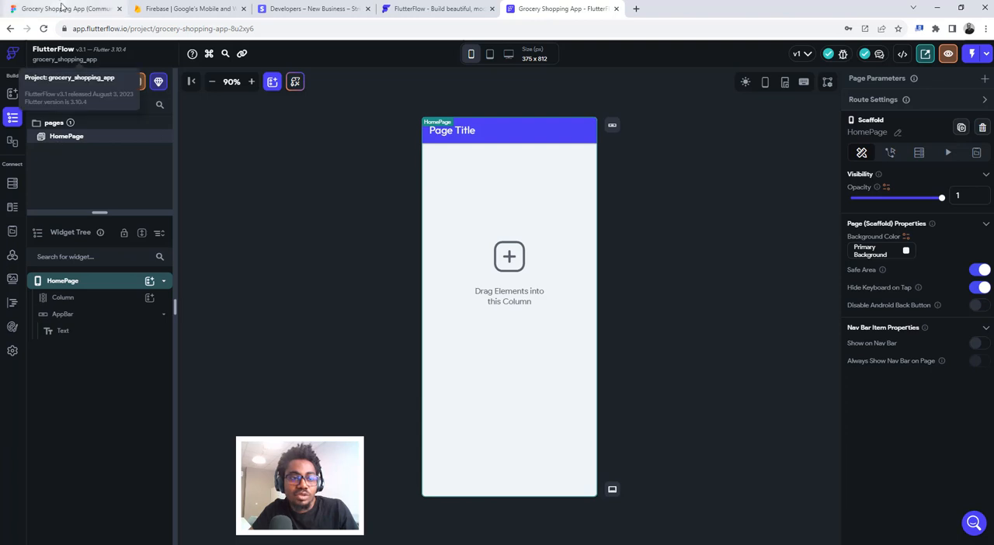
- Switch to Figma and examine the Onboarding V.01, Onboarding V.02 and Grocery Home frames of the design
left_click(64, 9)
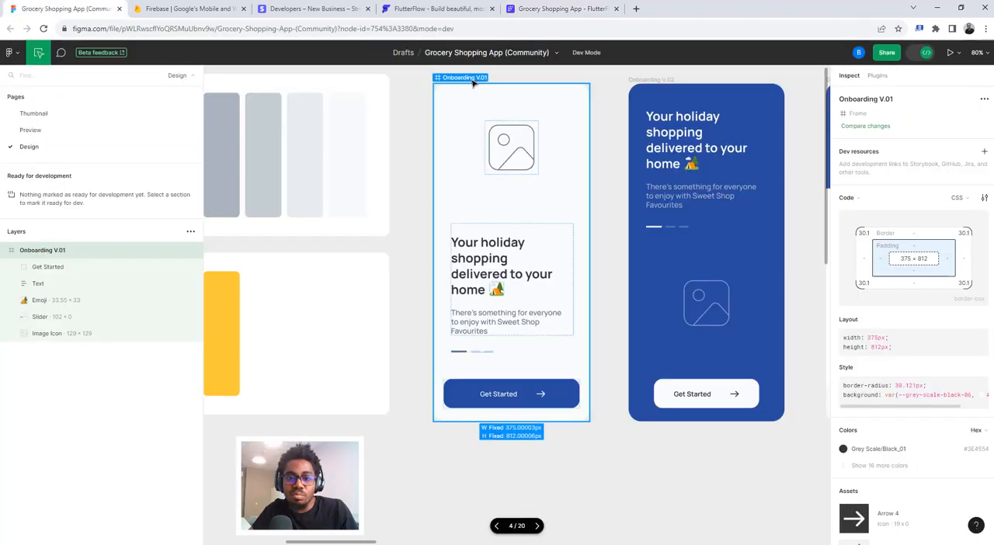
scroll(621, 180, "right", 5)
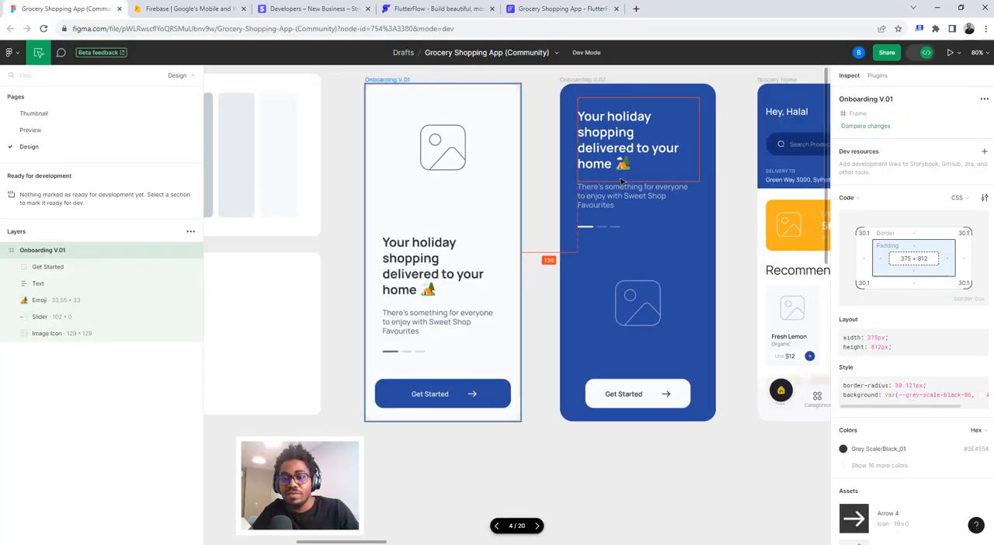
scroll(619, 179, "up", 2)
scroll(619, 179, "up", 1)
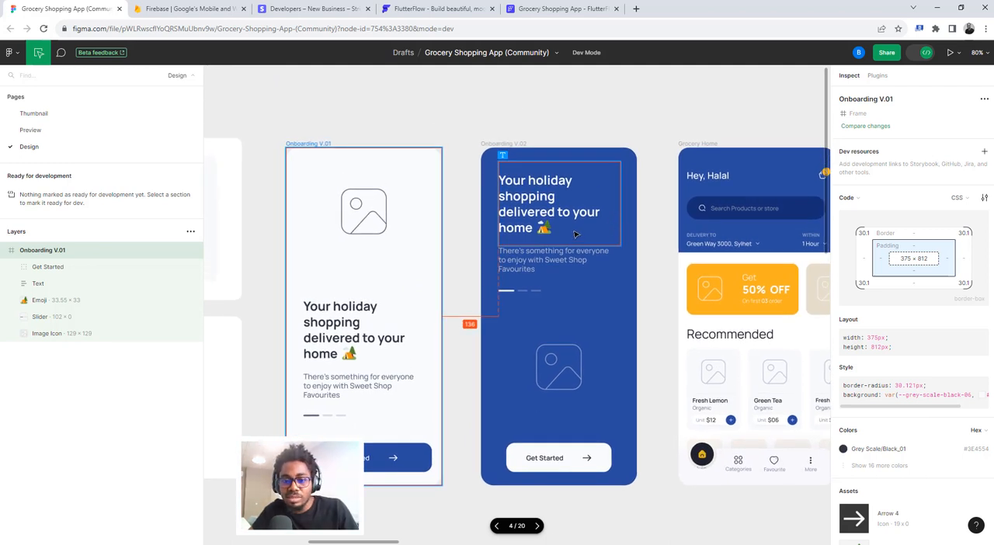
scroll(401, 291, "left", 4)
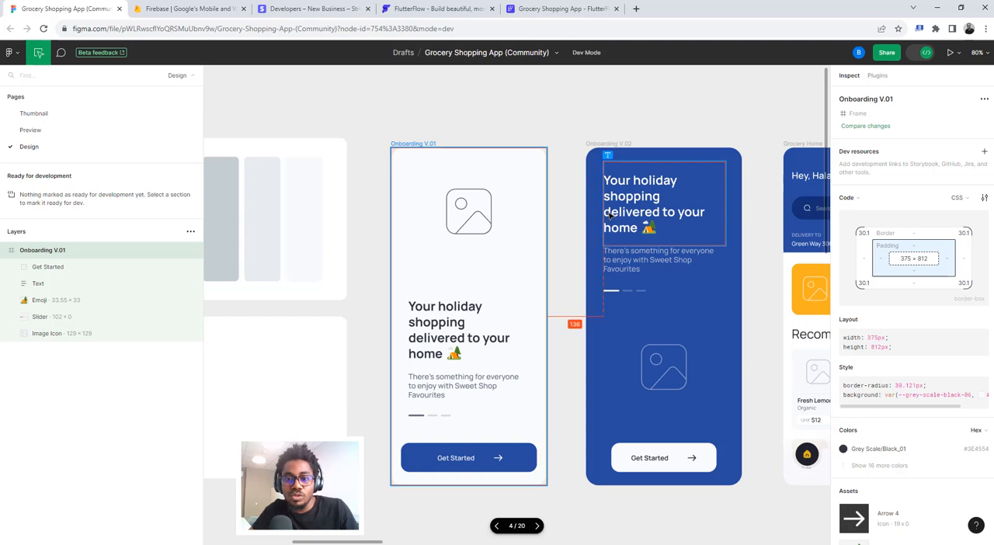
scroll(618, 205, "right", 5)
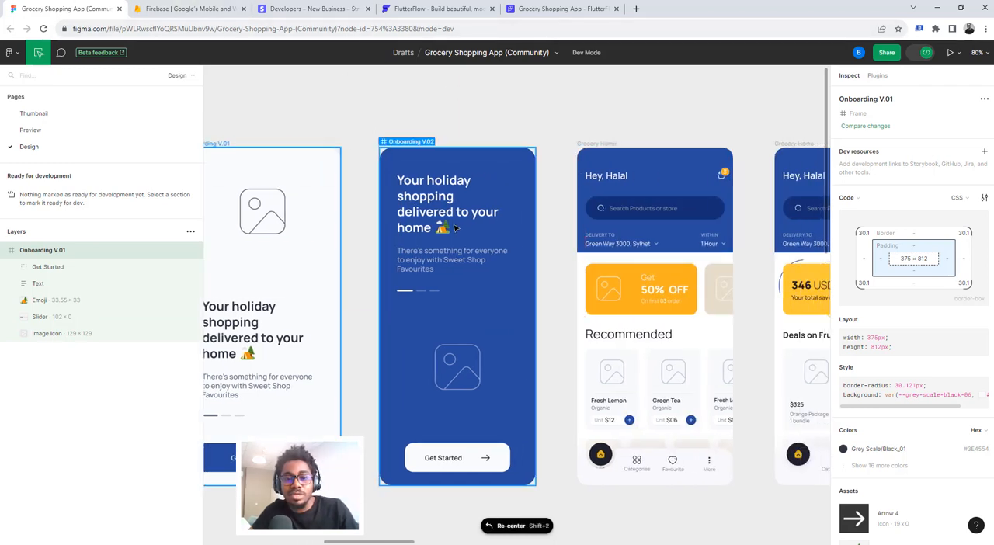
scroll(457, 227, "left", 4)
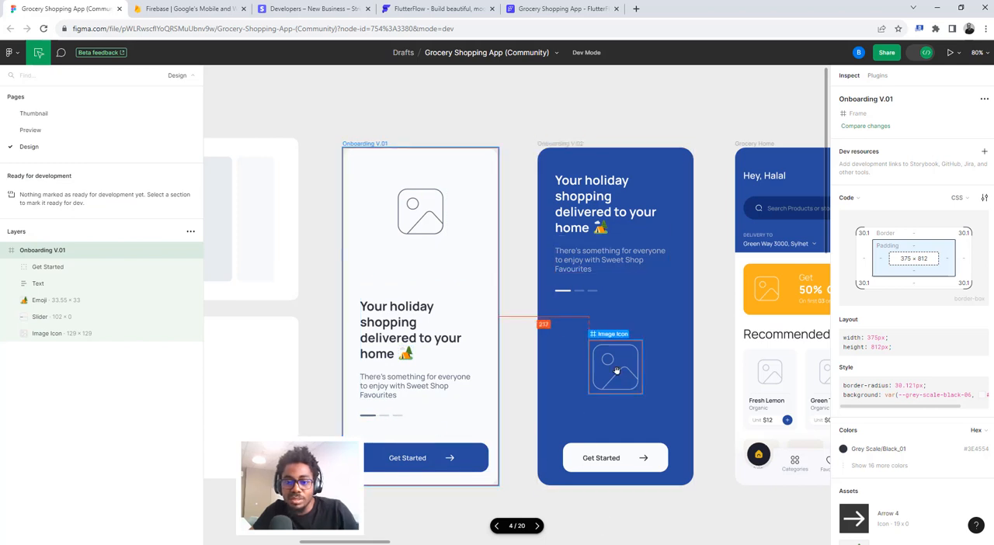
scroll(615, 371, "right", 5)
scroll(466, 271, "left", 2)
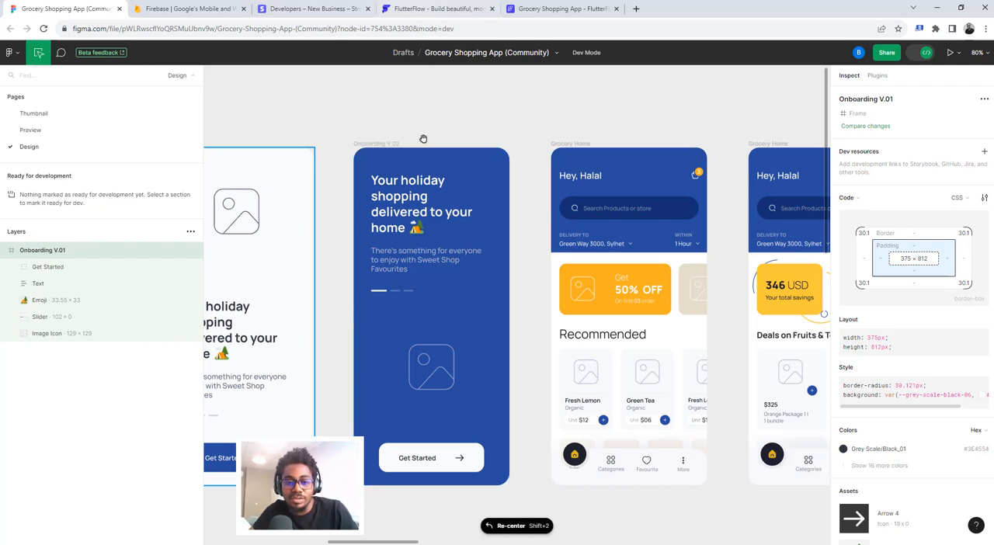
- Return to the FlutterFlow project and rename the HomePage page as onboarding
left_click(530, 8)
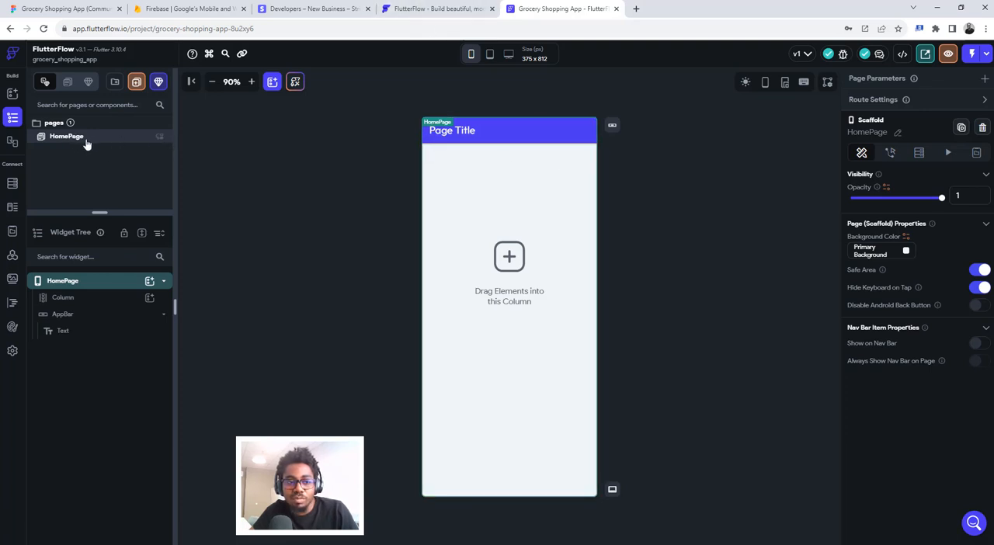
left_click(897, 135)
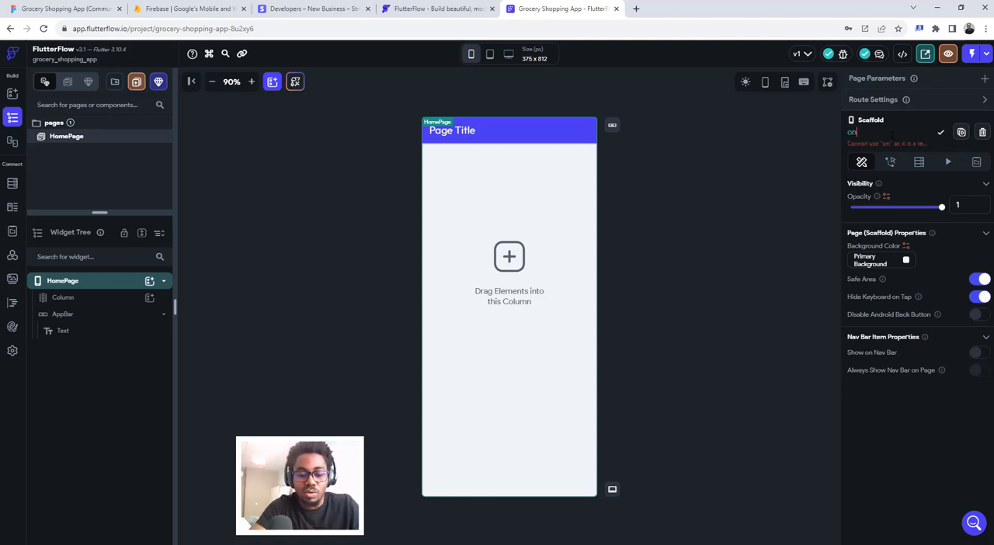
type("onboarding")
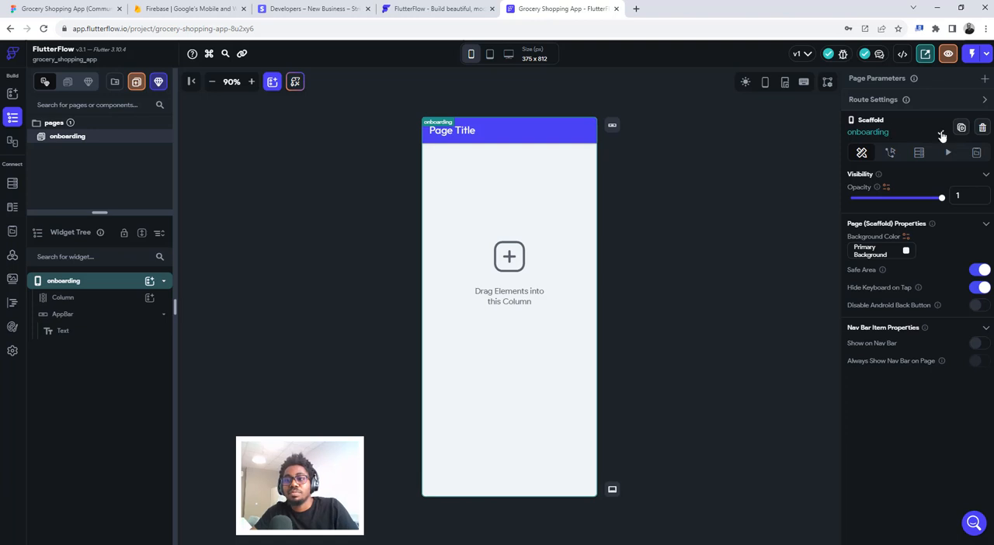
- Delete the AppBar from the onboarding page and select the page's Column
left_click(531, 133)
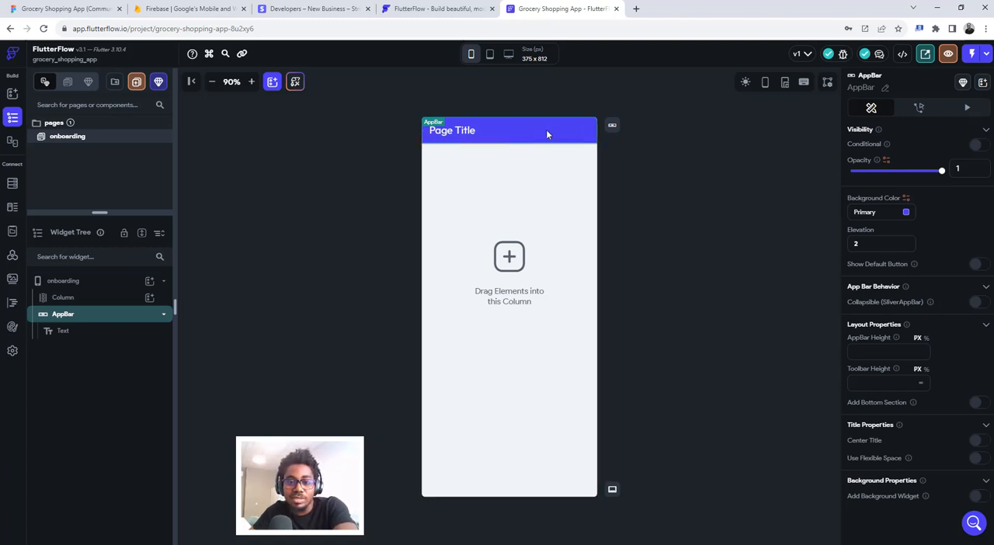
key("Delete")
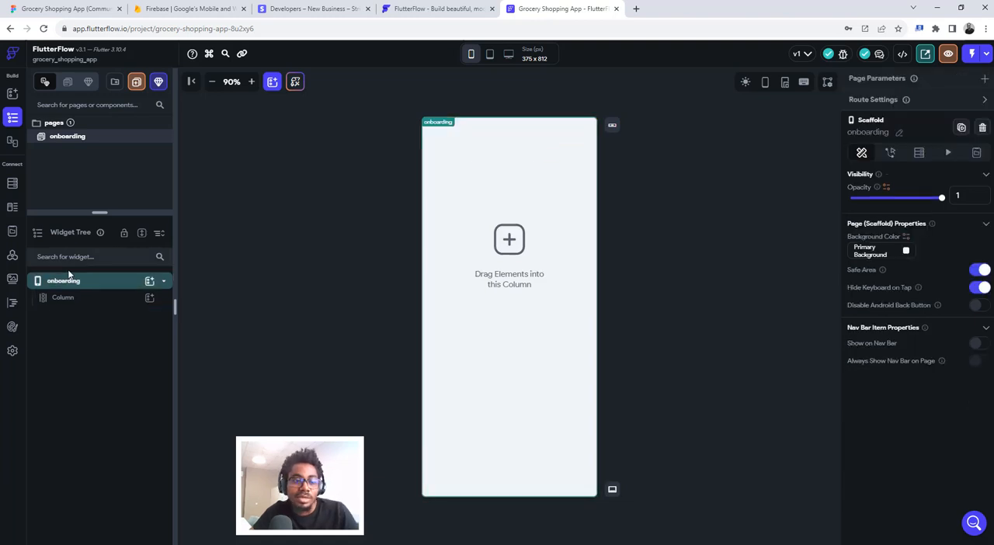
left_click(87, 288)
left_click(87, 287)
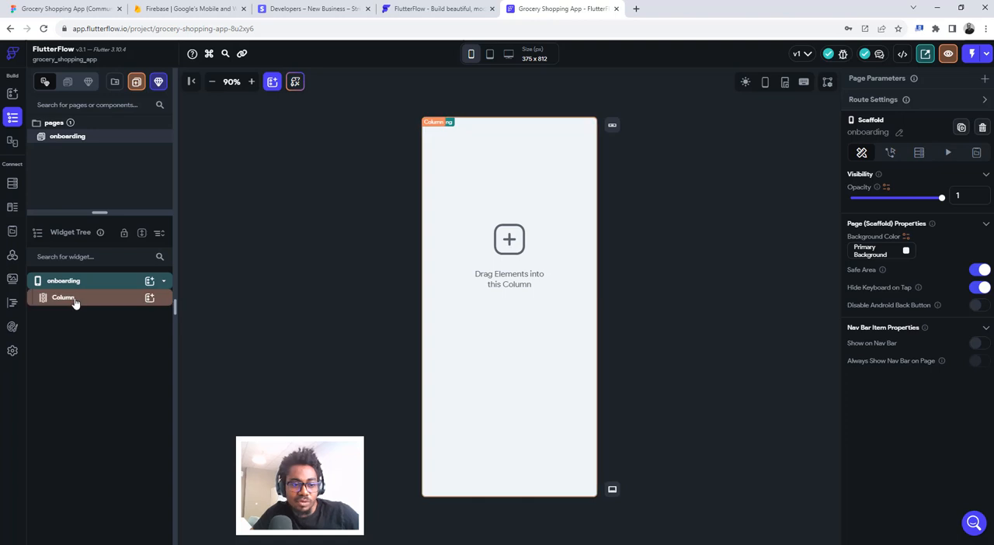
left_click(75, 301)
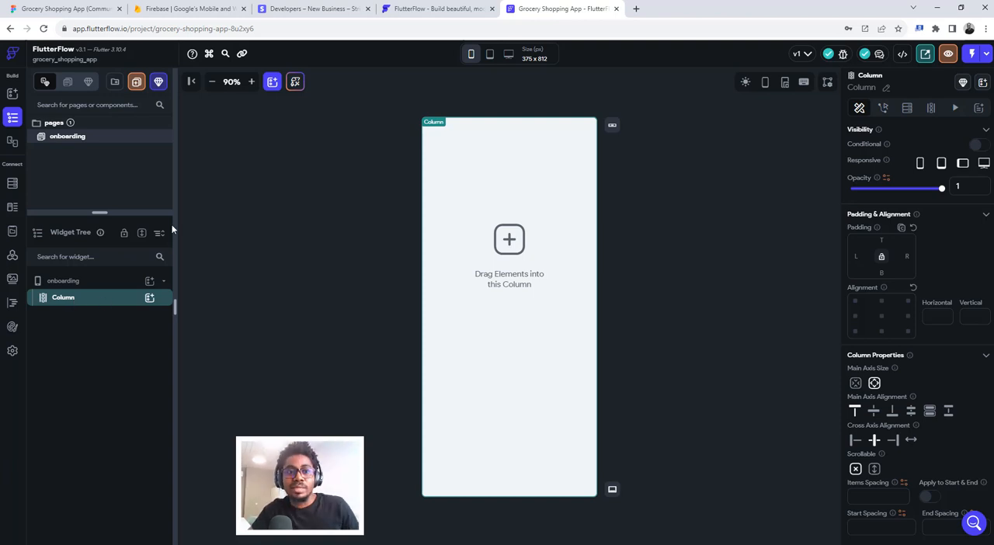
- In Figma, expand the colors of the Onboarding V.02 frame and copy the Primary/Light Blue hex value #2A4BA0
left_click(108, 9)
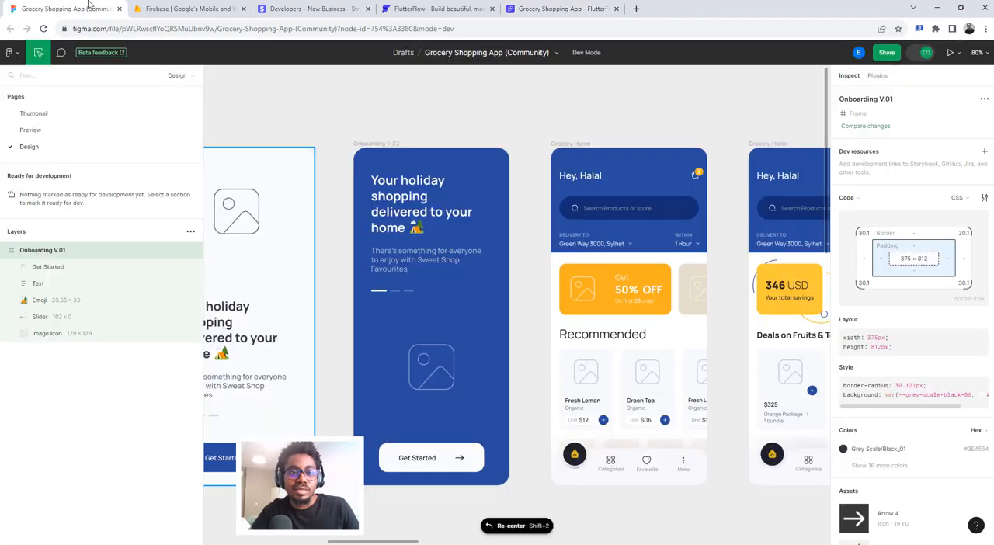
left_click(363, 162)
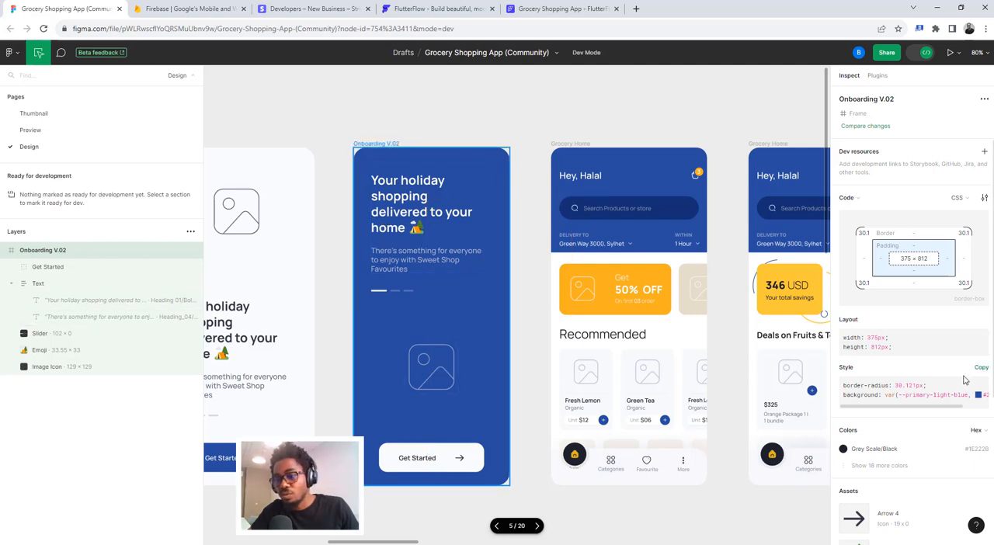
scroll(935, 433, "down", 3)
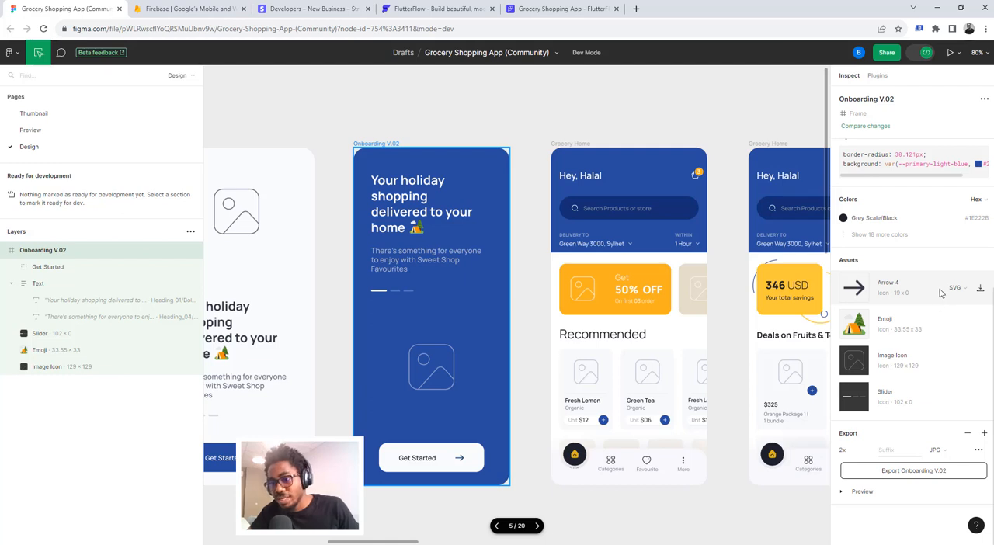
left_click(852, 235)
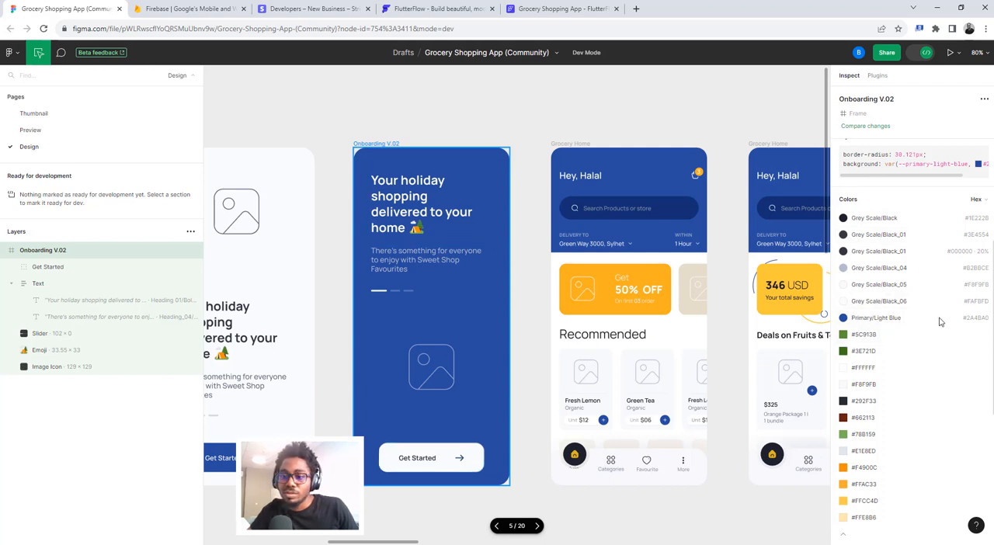
left_click(978, 319)
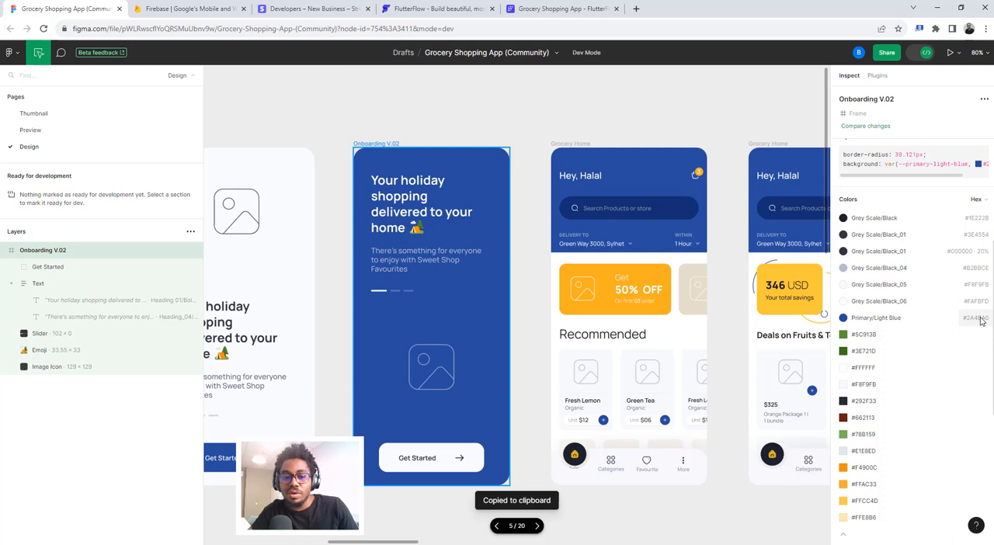
- Back in FlutterFlow, wrap the onboarding page's Column in a Container
left_click(564, 9)
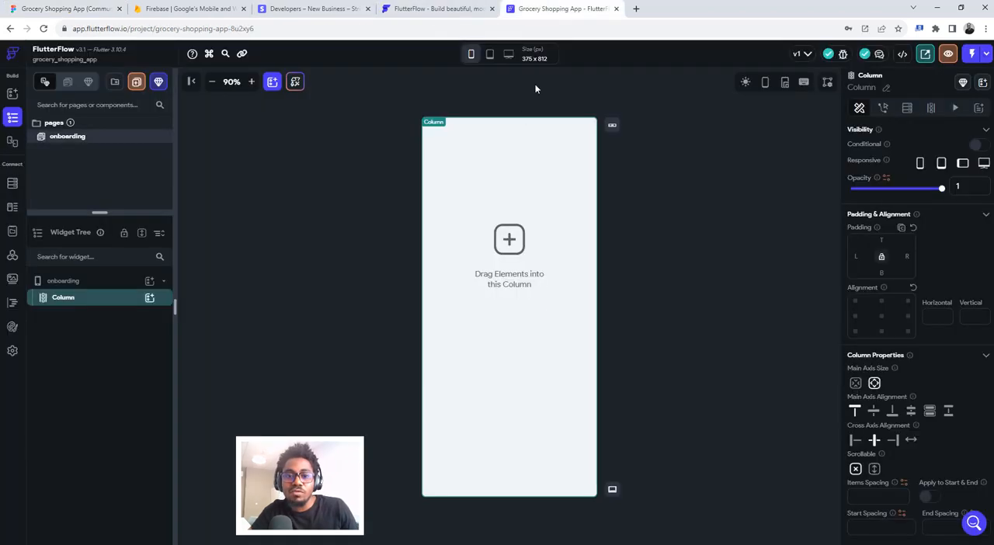
right_click(113, 302)
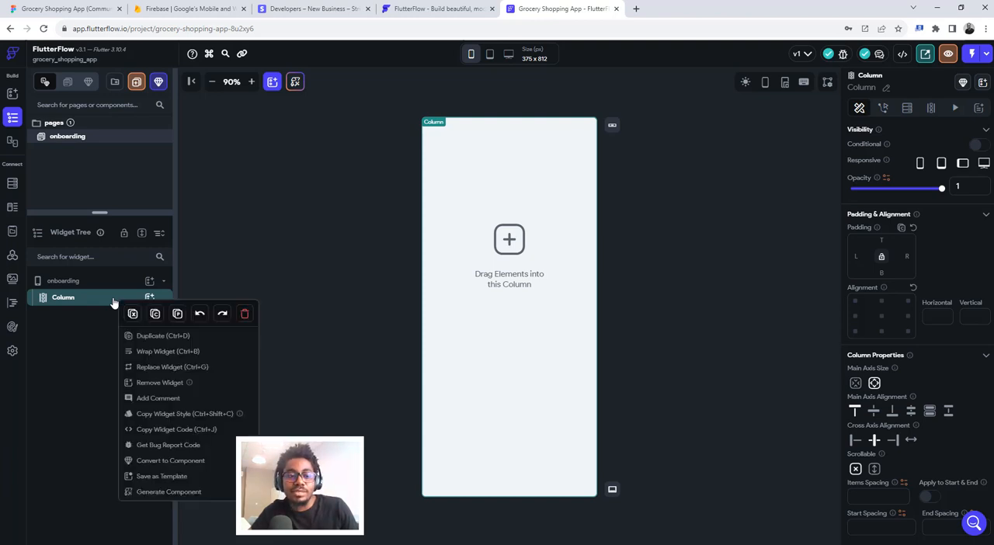
left_click(153, 353)
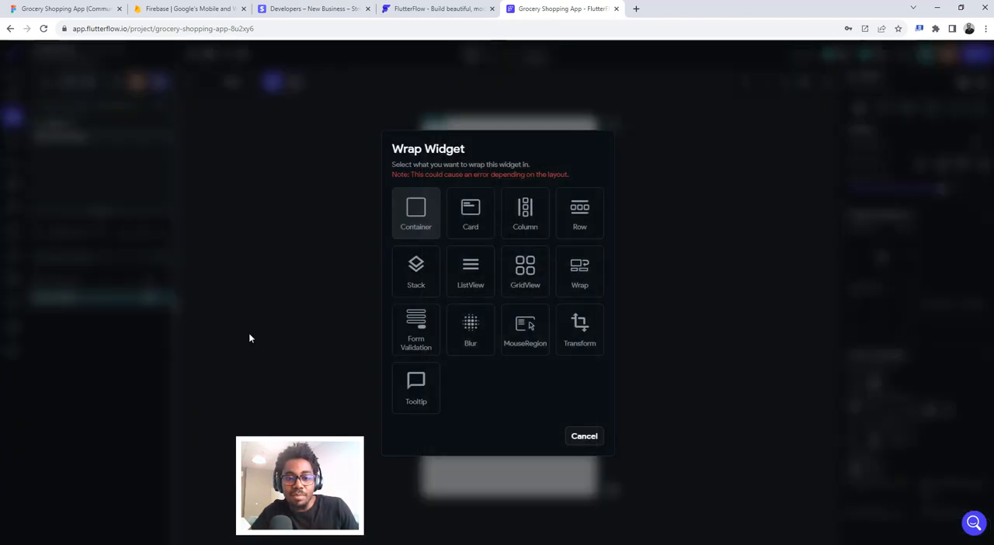
left_click(417, 212)
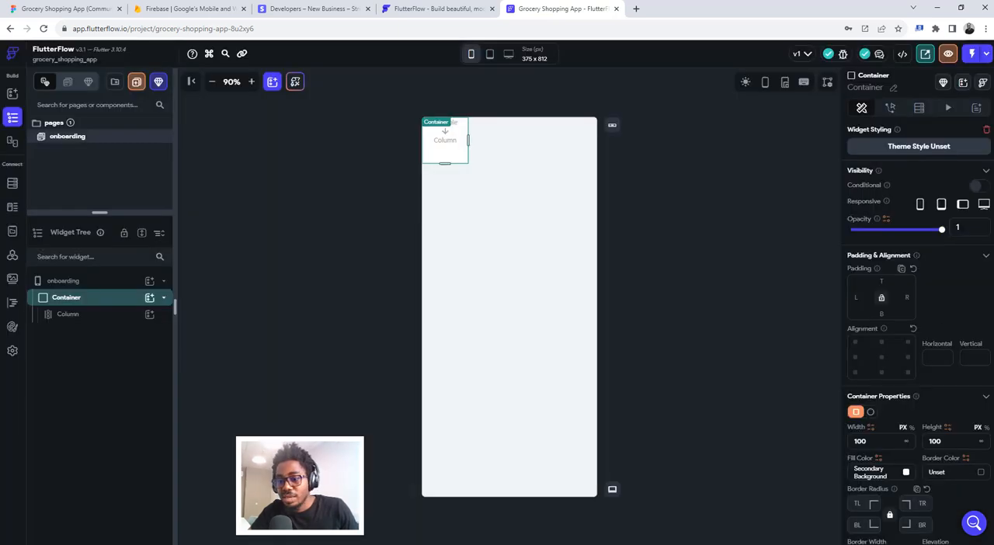
- Set the container's fill color to #2A4BA0 and its width and height to infinity
left_click(871, 472)
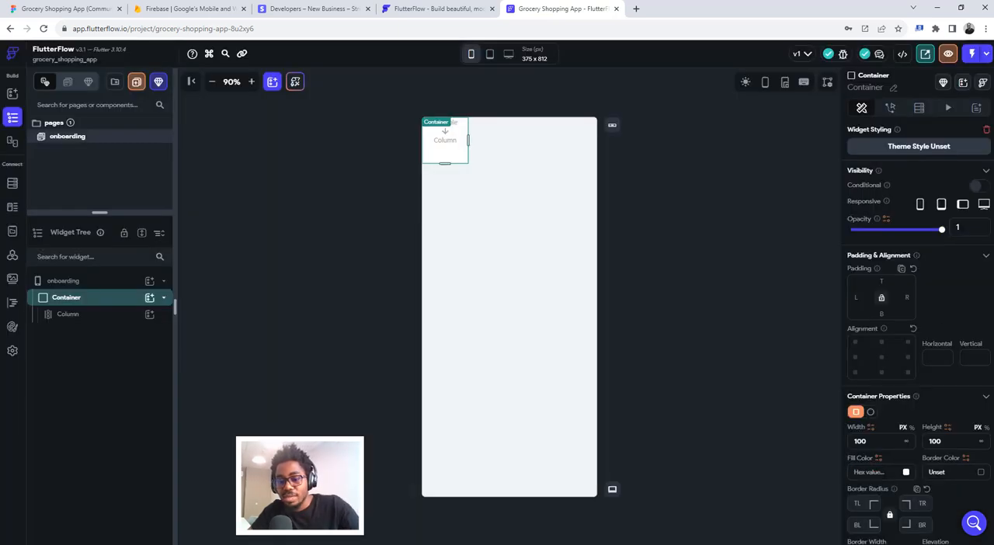
key("ctrl+v")
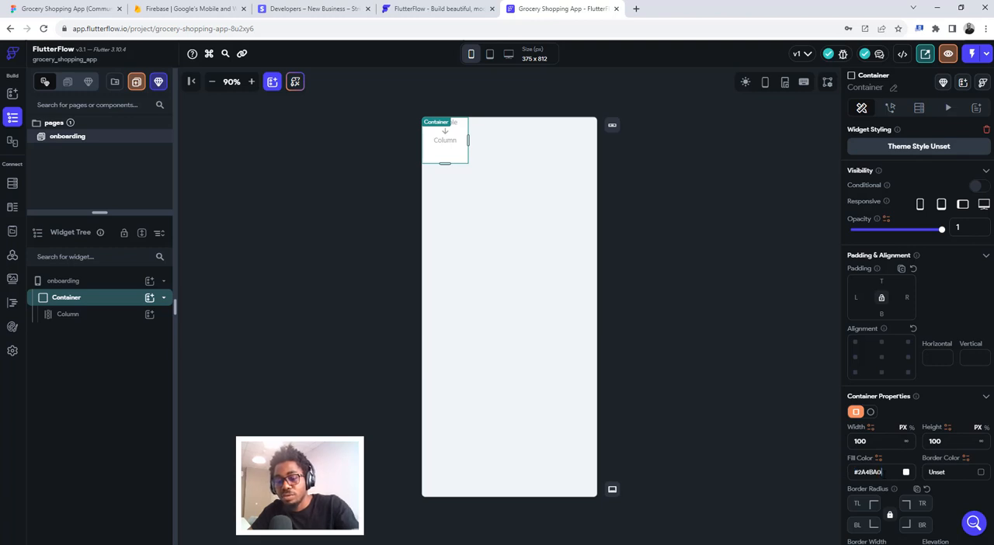
key("Return")
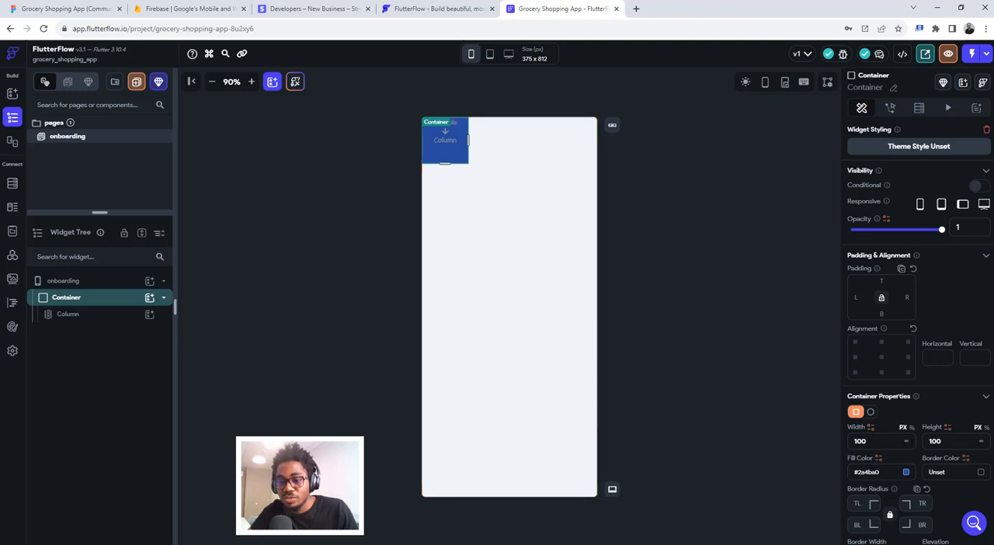
left_click(905, 442)
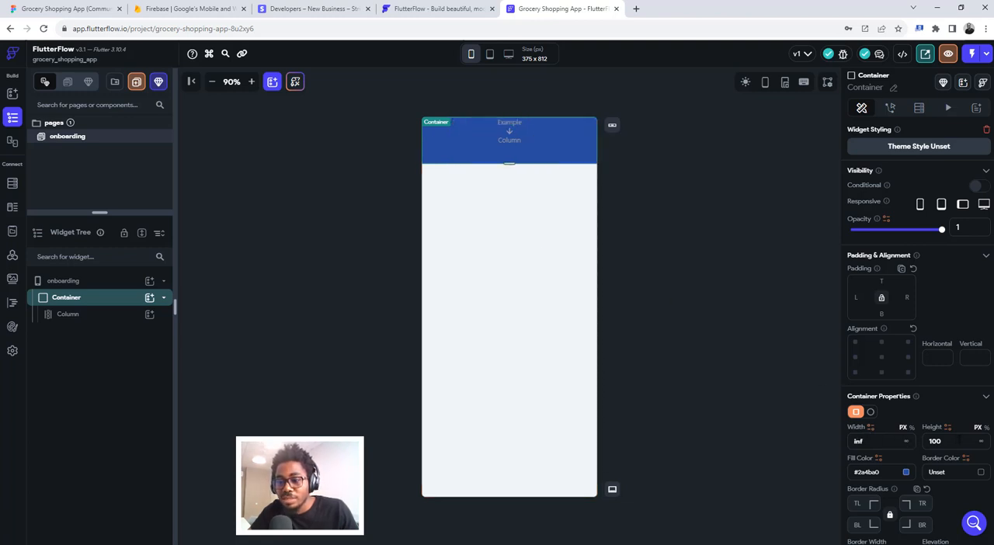
left_click(983, 442)
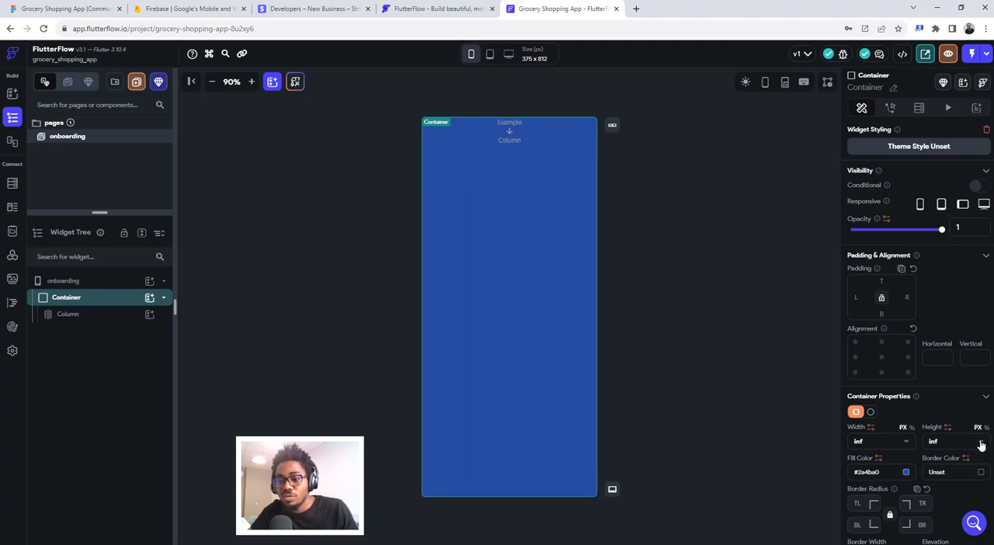
left_click(663, 172)
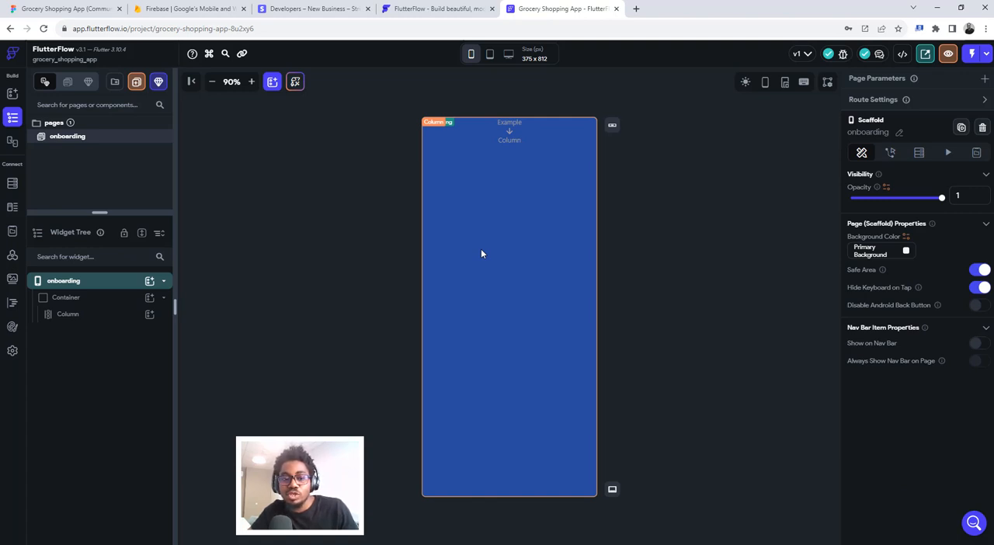
- Select the Column inside the container and compare the page with Figma's Onboarding V.02 frame, returning to FlutterFlow
left_click(81, 324)
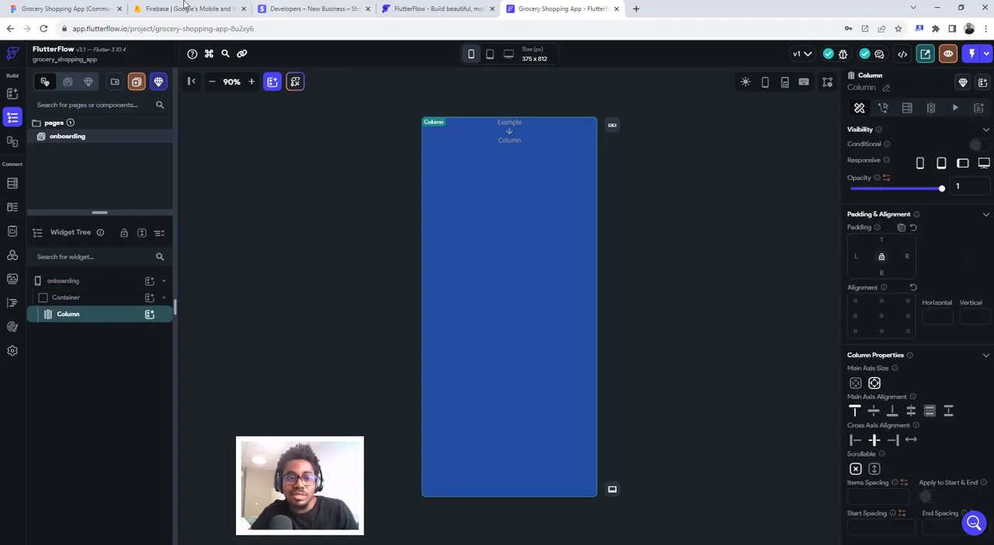
left_click(82, 9)
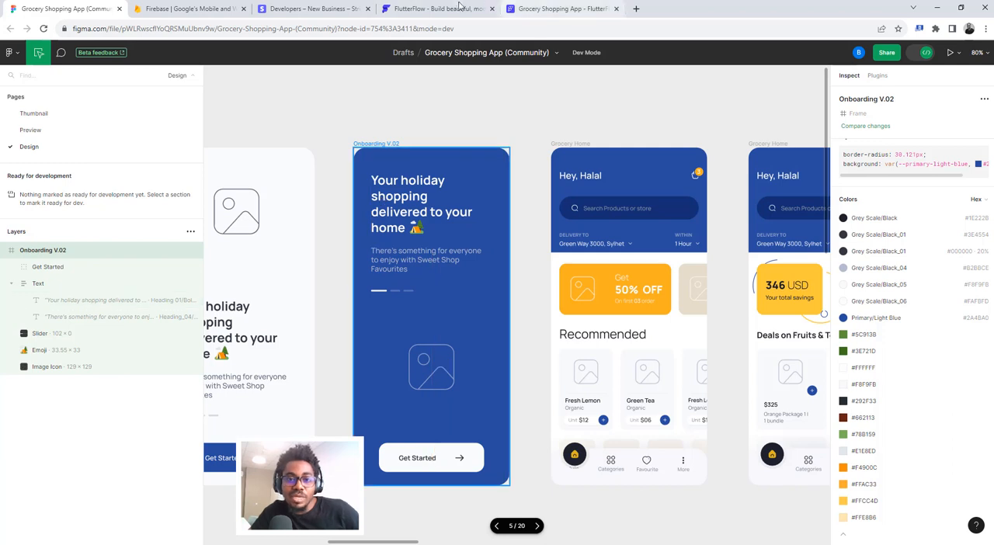
left_click(530, 7)
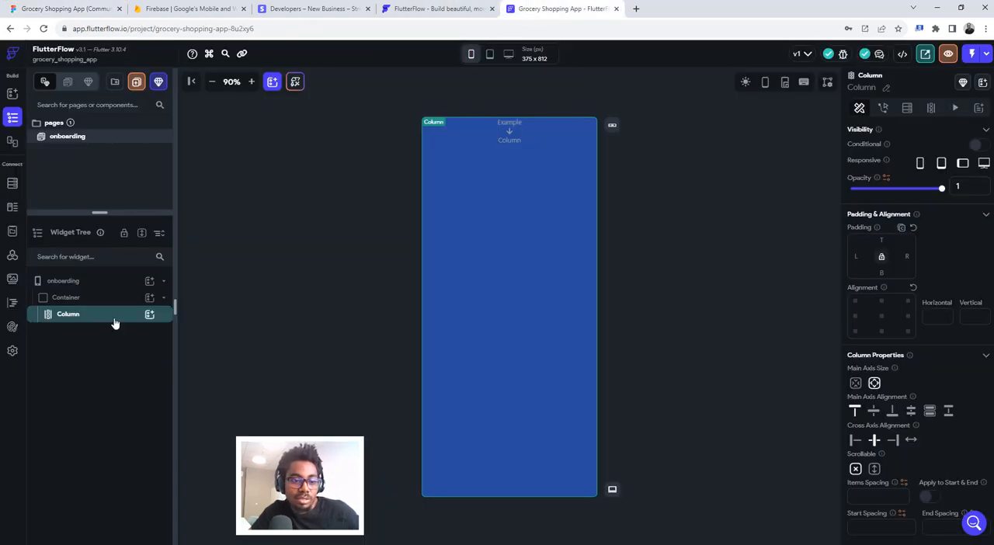
- Replace the Column inside the blue container with a new Column, checking Figma's Onboarding V.02 frame in between
key("Delete")
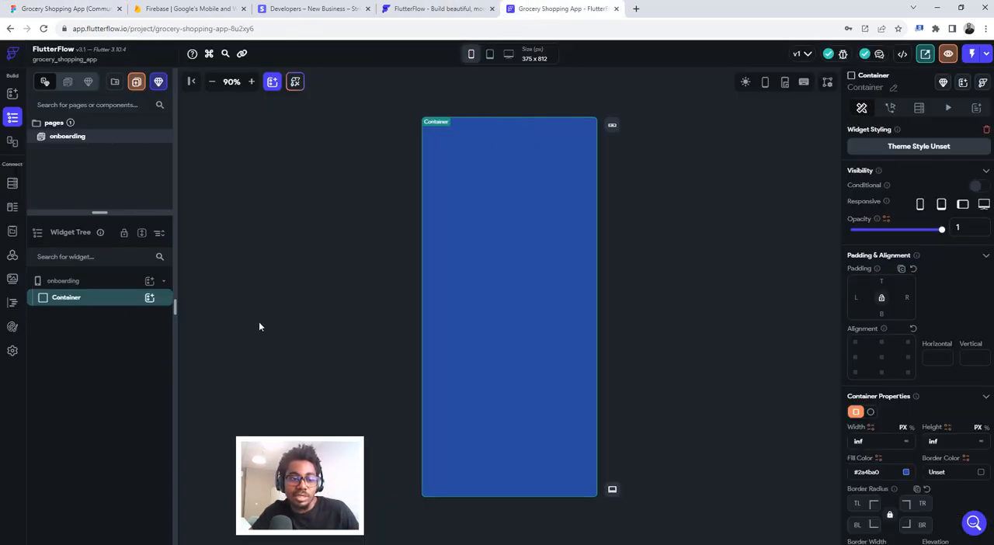
left_click(74, 6)
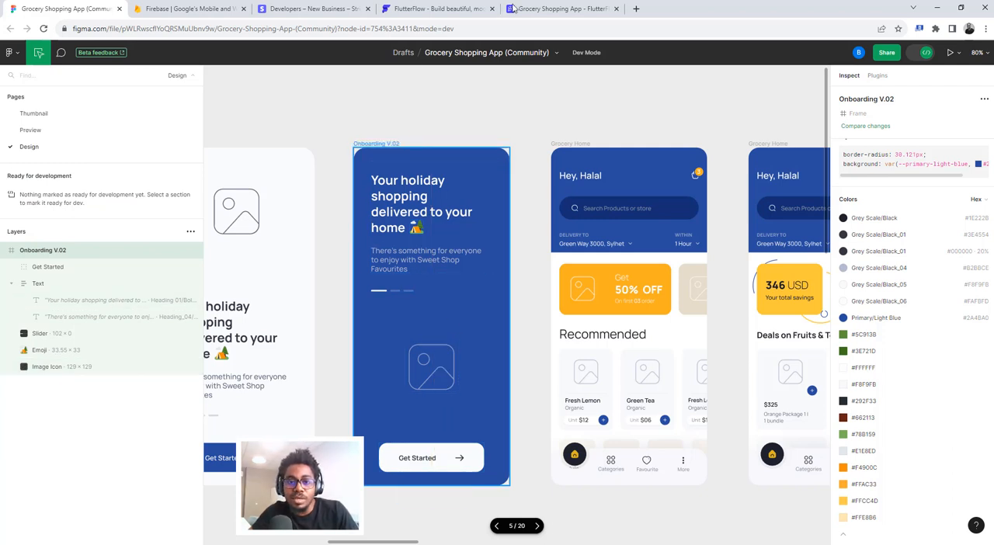
left_click(536, 8)
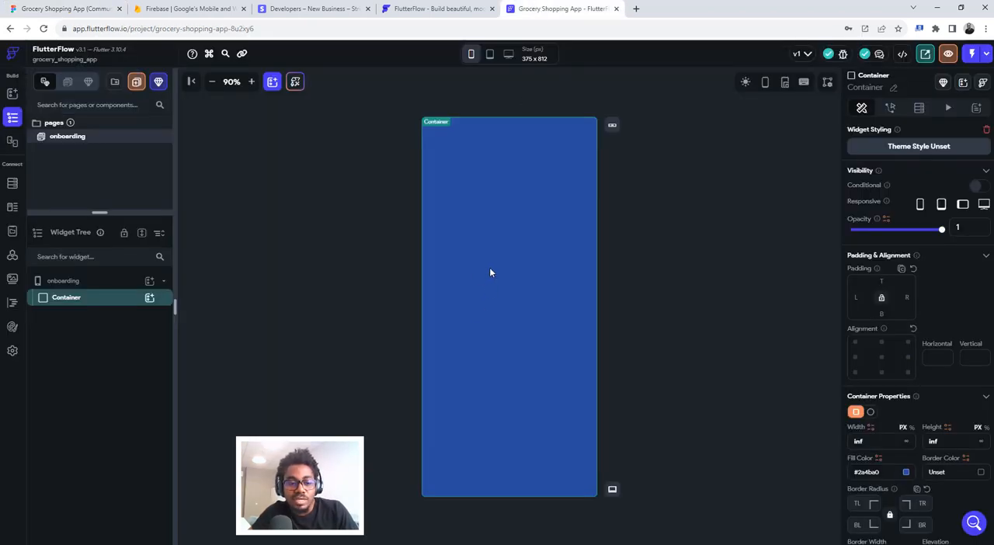
left_click(149, 299)
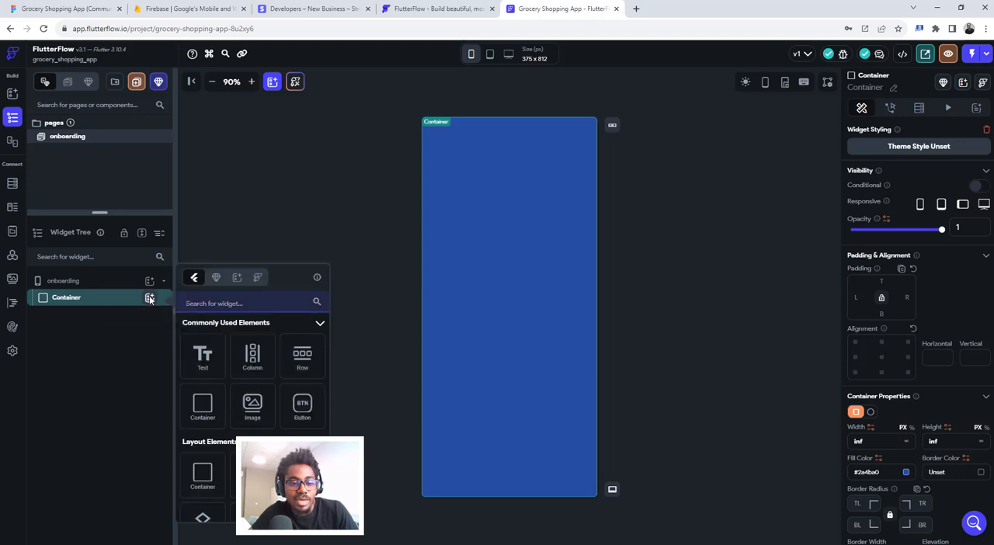
left_click(252, 357)
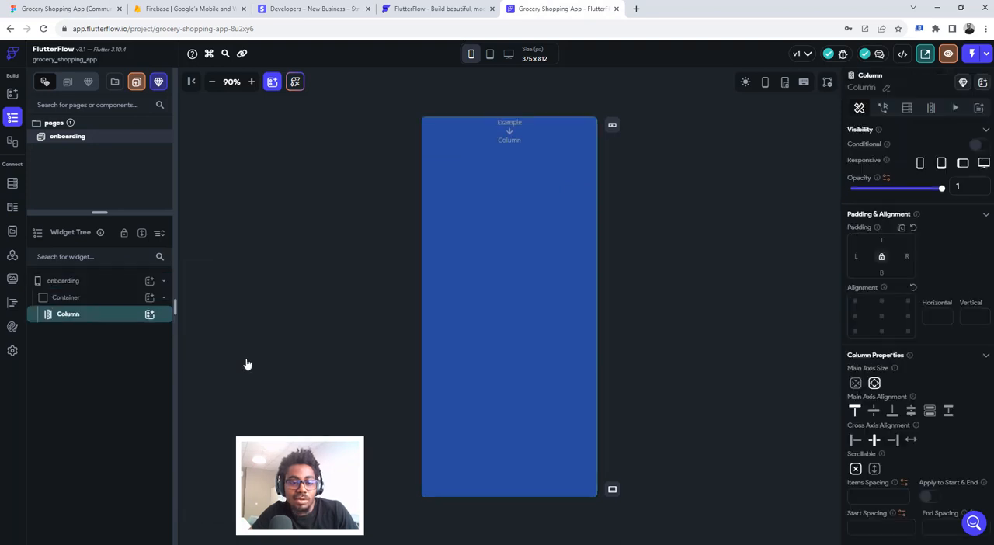
- Add a PageView inside the Column after checking the Onboarding V.02 layout in Figma
left_click(148, 315)
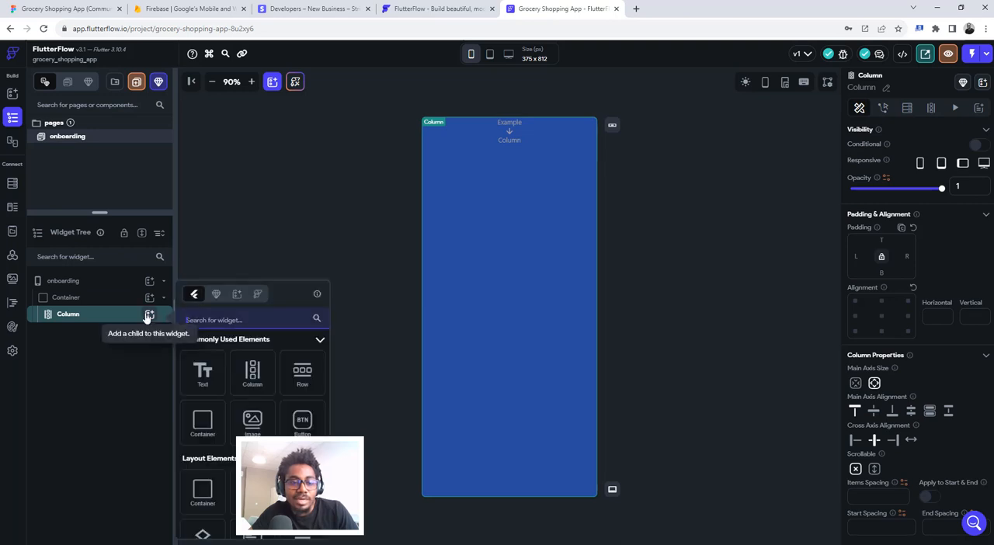
left_click(63, 9)
left_click(457, 102)
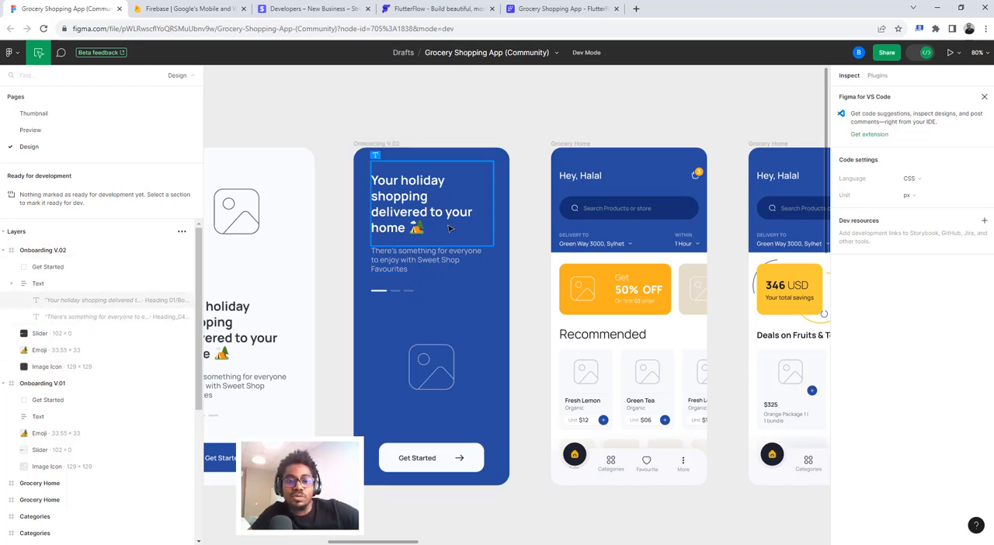
left_click(534, 9)
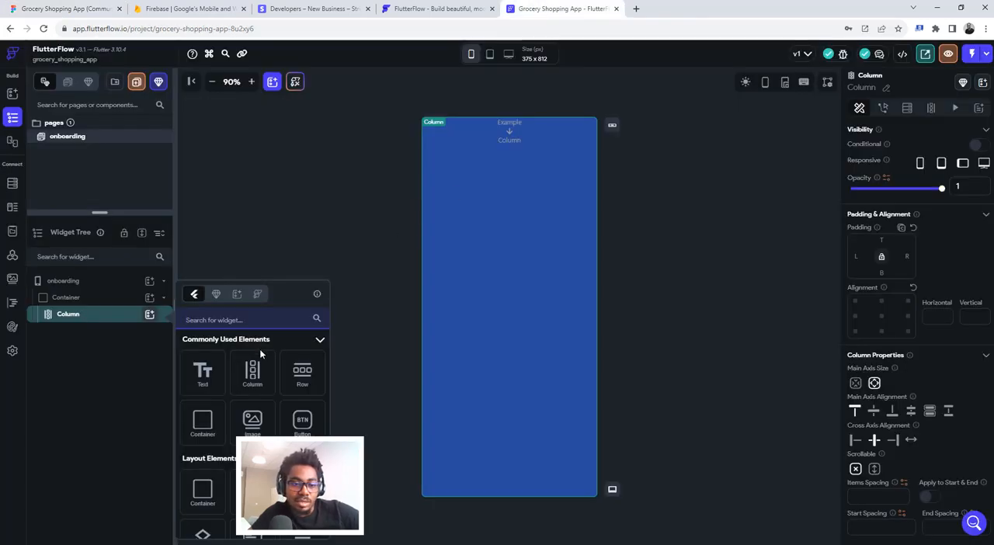
scroll(266, 405, "down", 3)
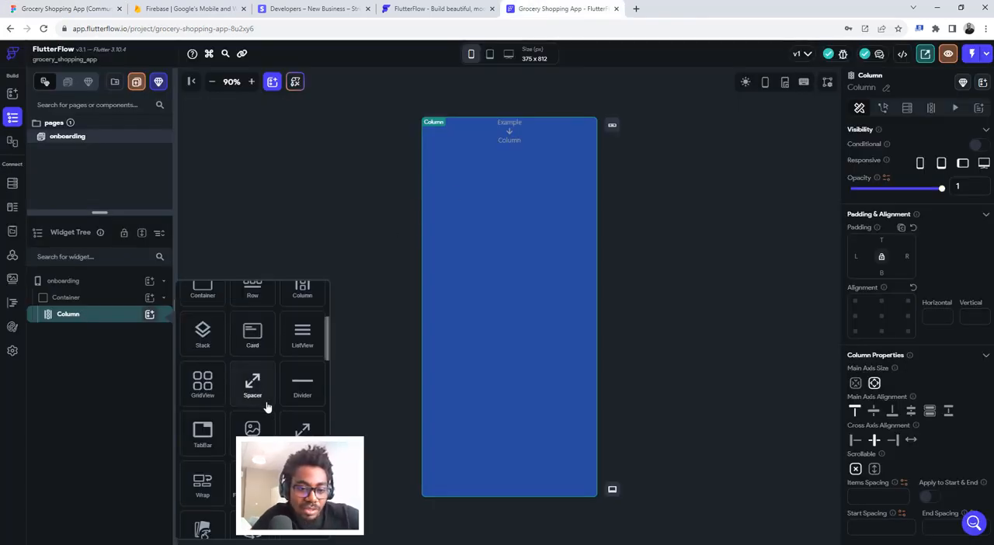
left_click(256, 438)
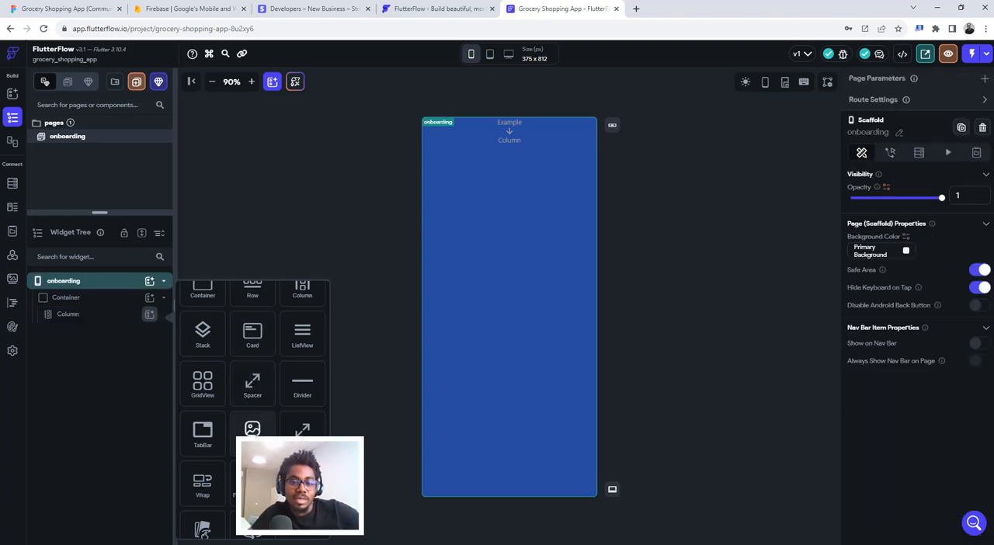
left_click(253, 431)
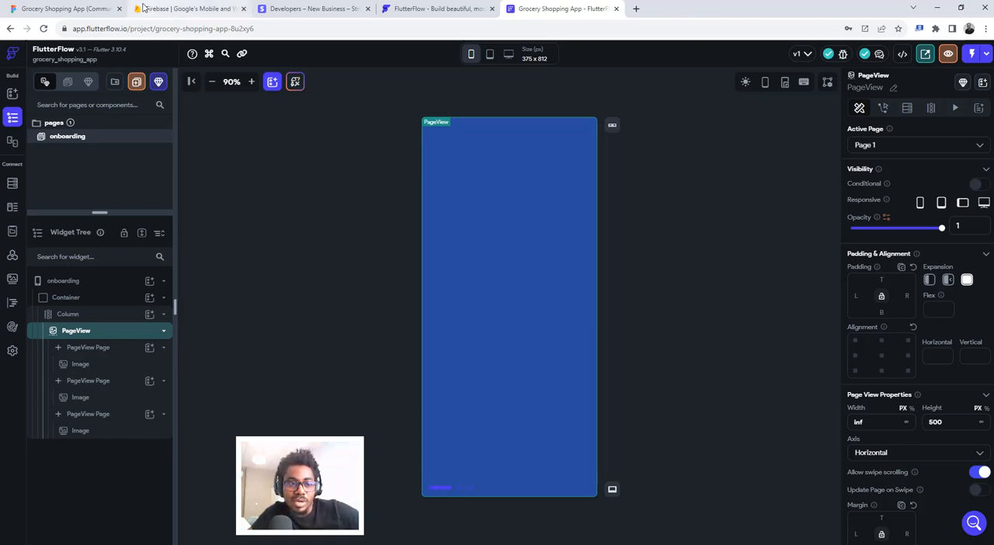
- In Figma, select the Slider group of Onboarding V.02 and copy its Grey Scale/Black_05 hex value #F8F9FB
left_click(38, 10)
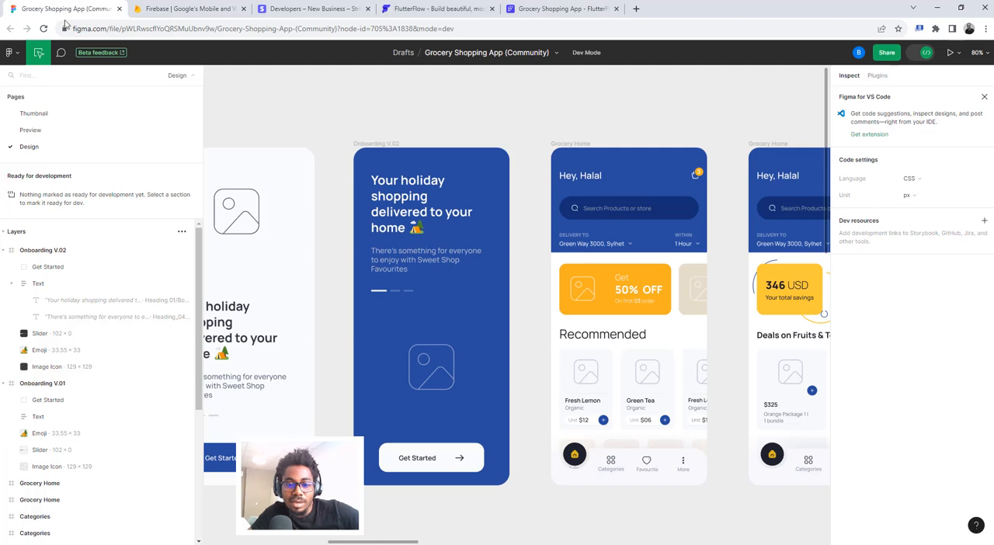
left_click(380, 295)
scroll(969, 407, "down", 3)
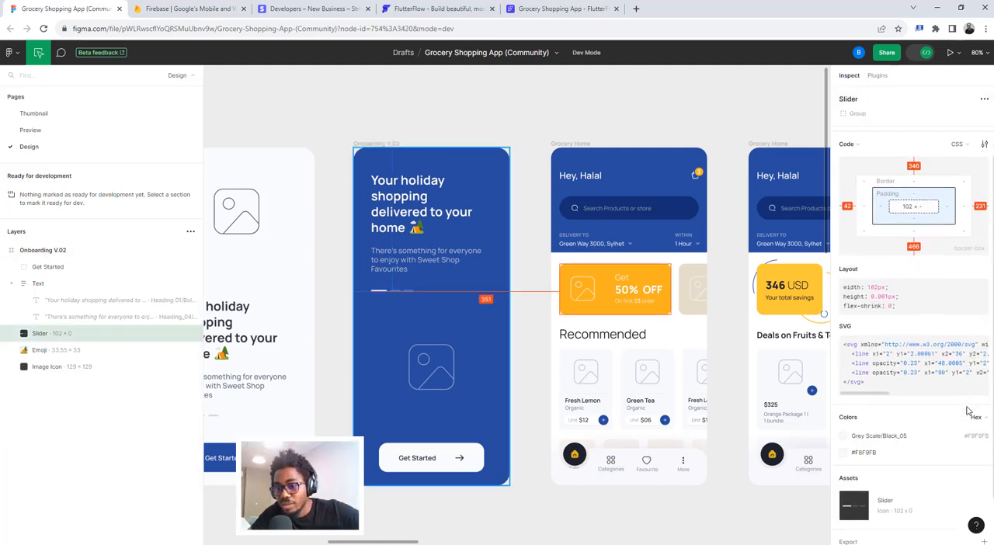
left_click(974, 386)
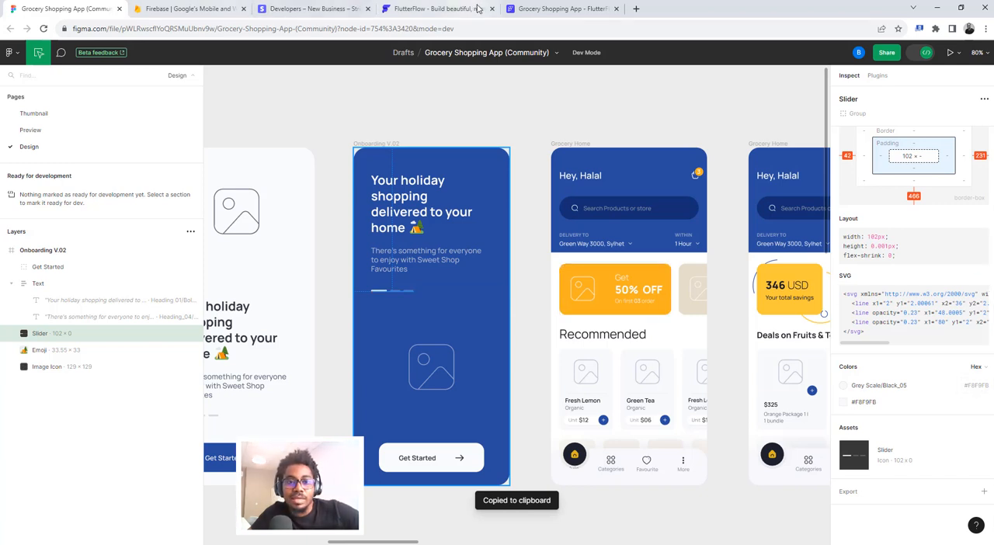
- Back in FlutterFlow, set the PageView indicator's active color to #F8F9FB
left_click(550, 5)
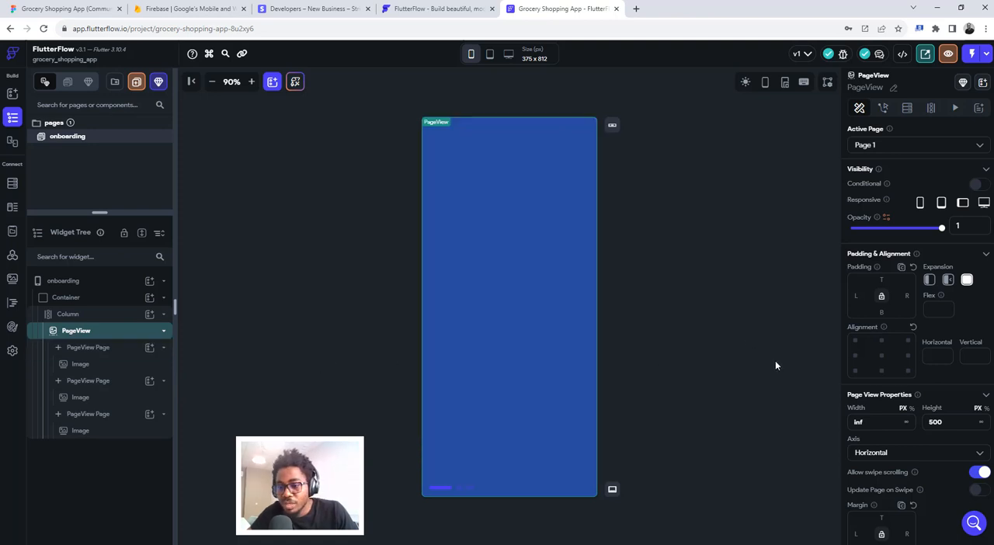
scroll(959, 420, "down", 5)
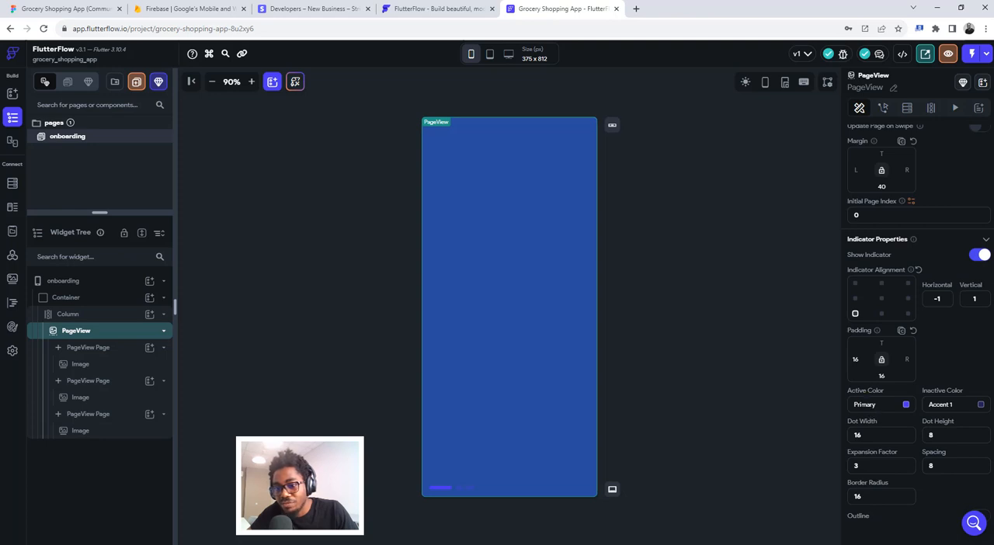
left_click(863, 404)
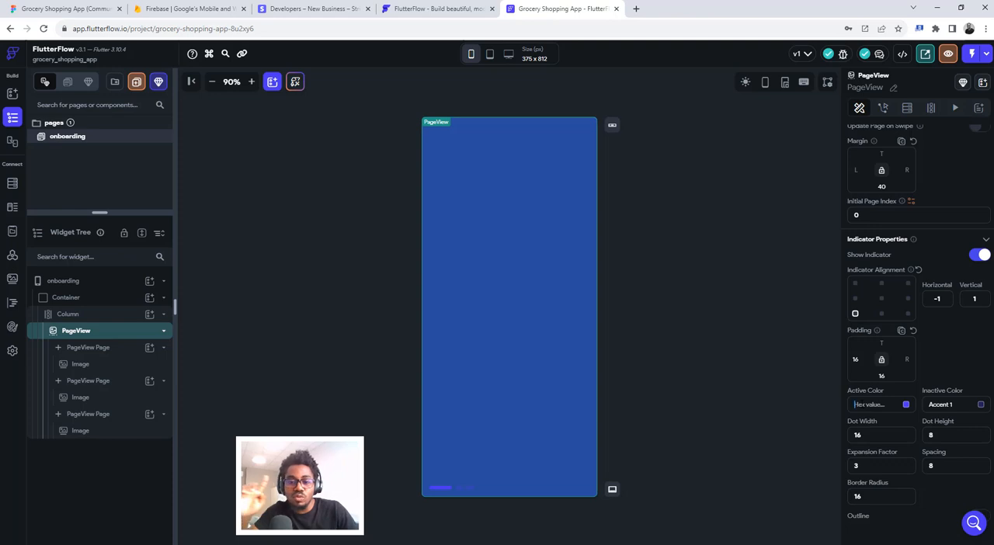
key("ctrl+v")
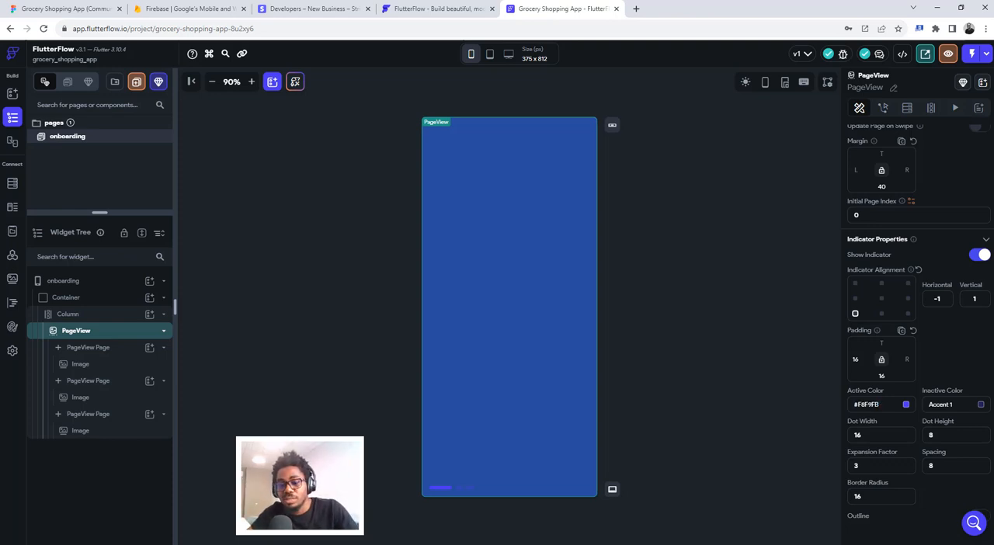
key("Return")
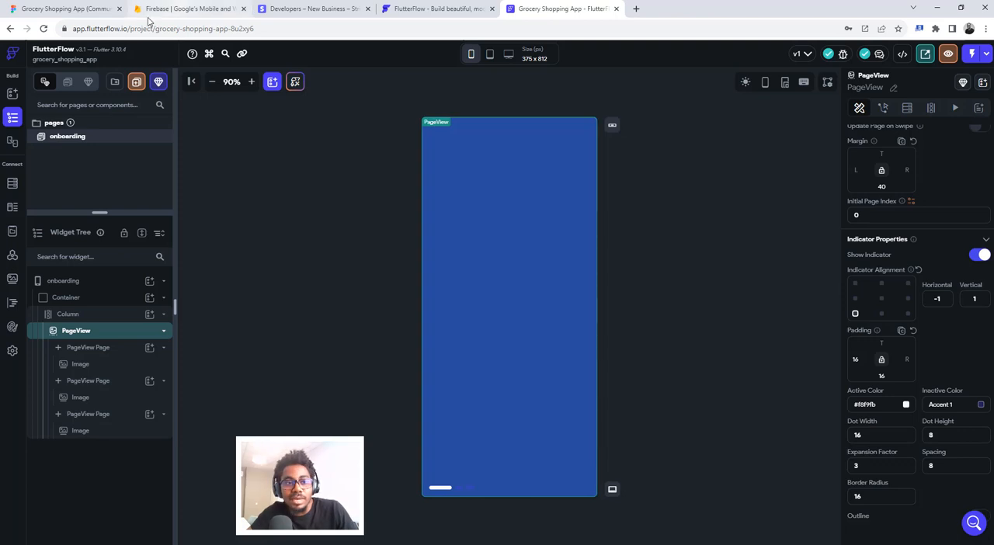
- In Figma, examine the faded inactive lines of the Slider on the Onboarding V.02 frame up close
left_click(66, 8)
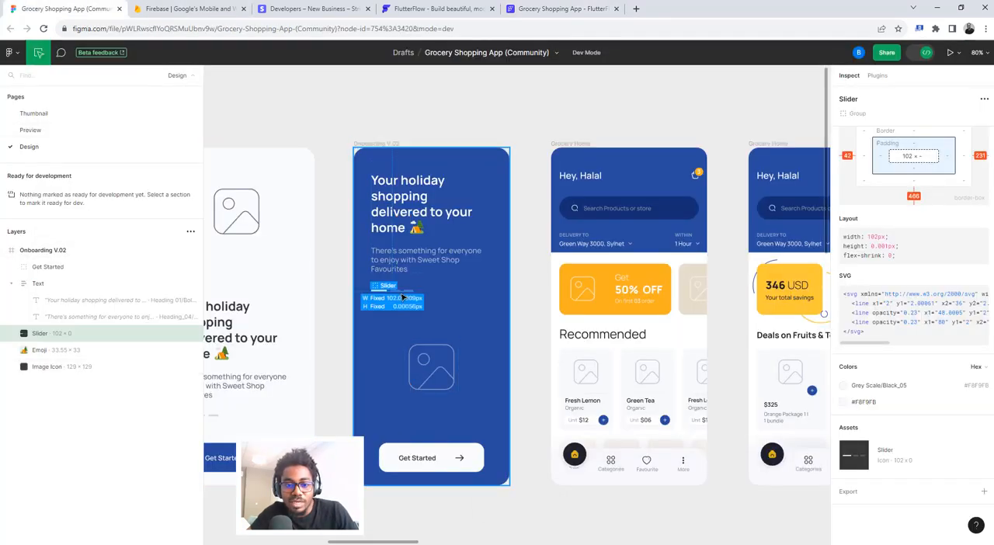
left_click(399, 295)
left_click(398, 294)
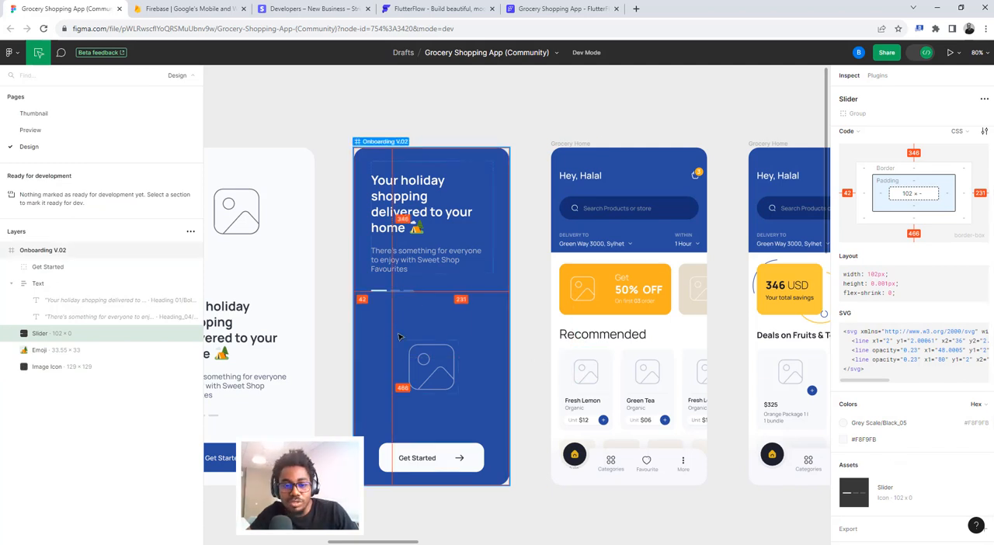
scroll(398, 334, "up", 5)
key("Escape")
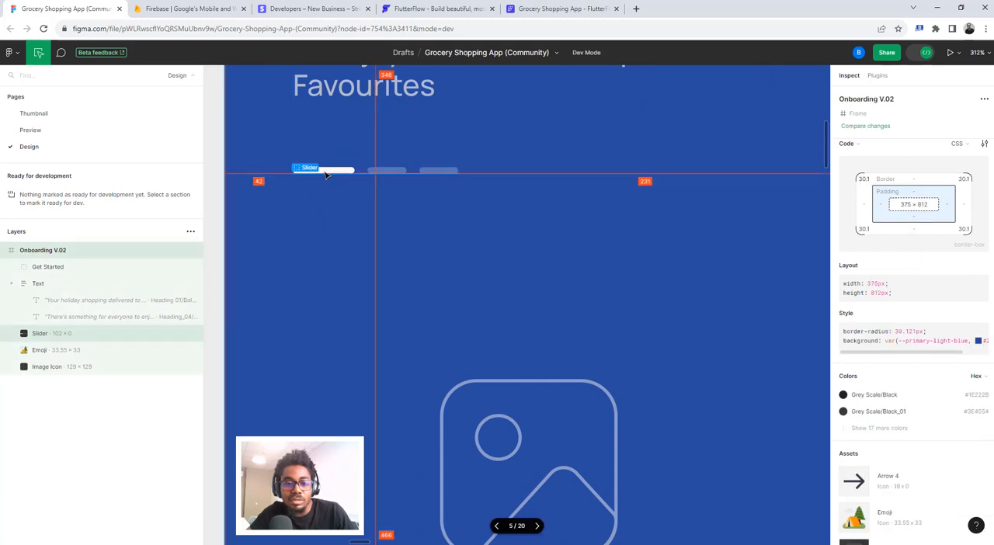
scroll(388, 175, "down", 5)
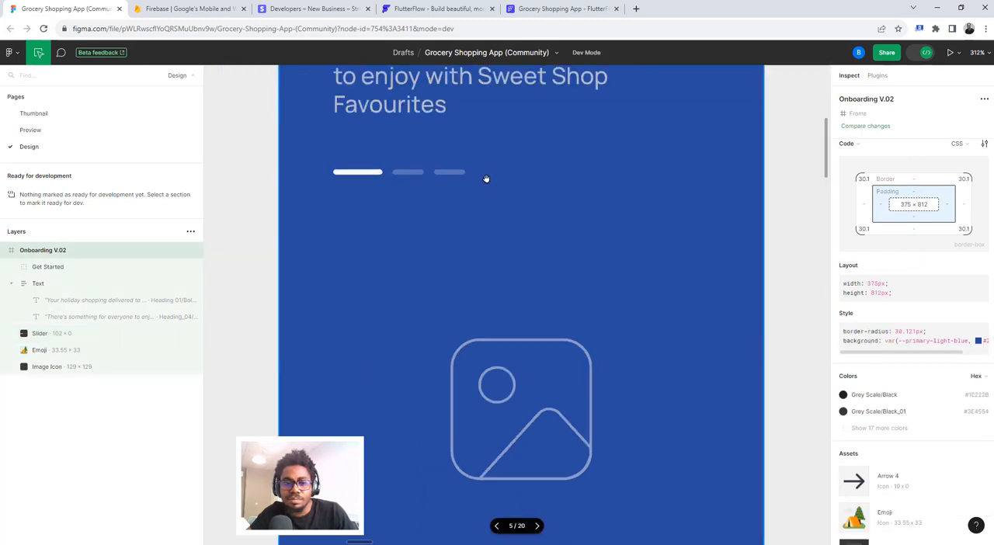
scroll(450, 178, "up", 5)
scroll(450, 178, "up", 2)
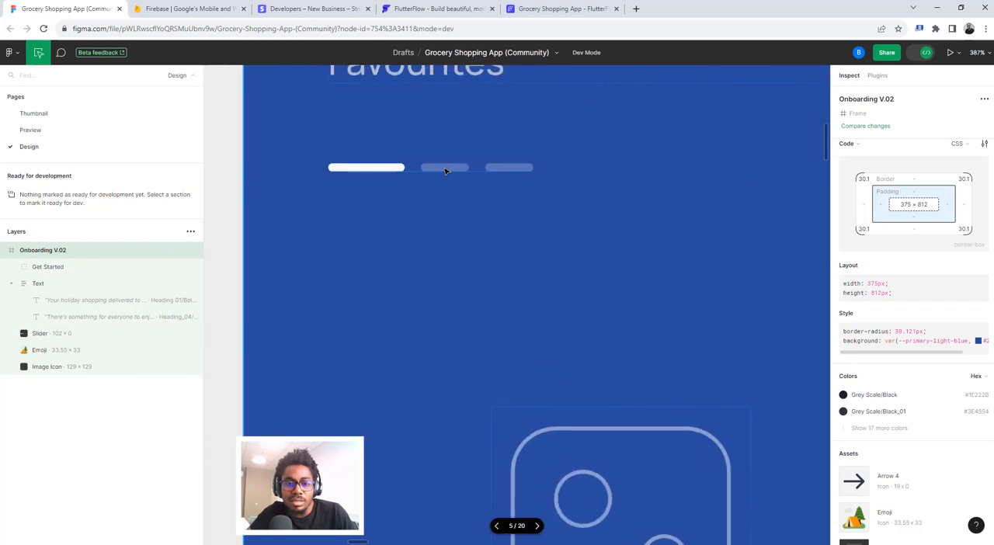
scroll(444, 171, "down", 5)
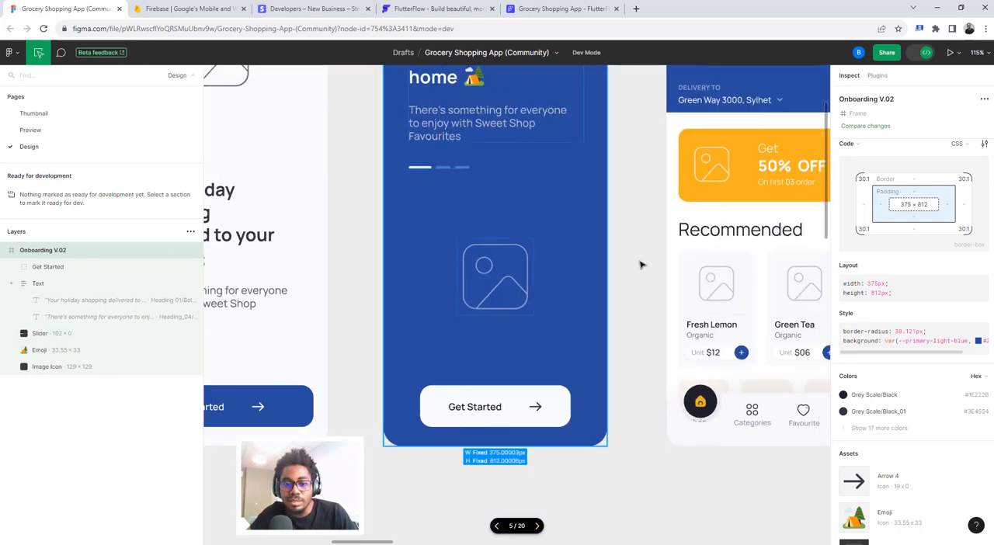
- Turn off Dev Mode and expand the Slider group of Onboarding V.02 into its individual line layers
left_click(925, 52)
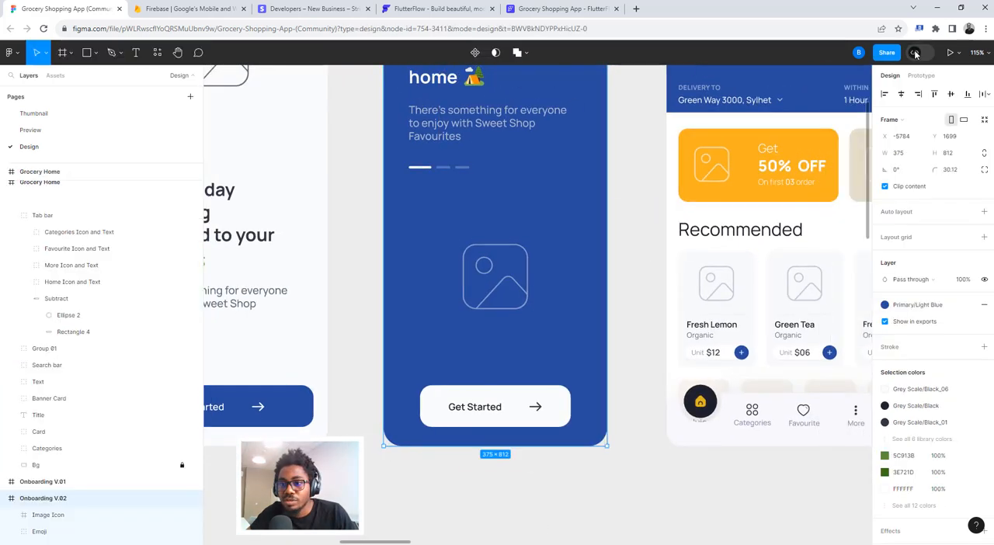
left_click(445, 168)
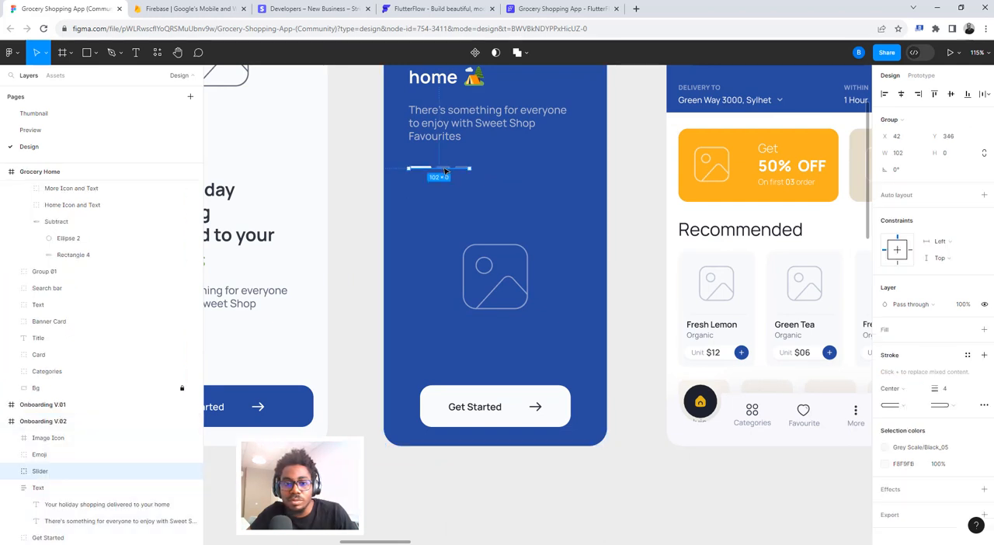
scroll(445, 169, "up", 10)
key("Escape")
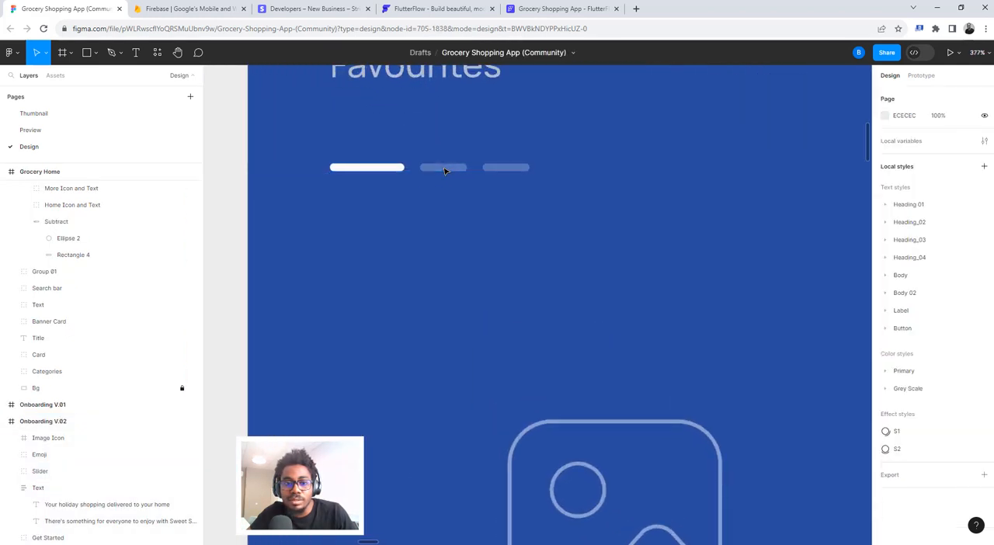
left_click(378, 172)
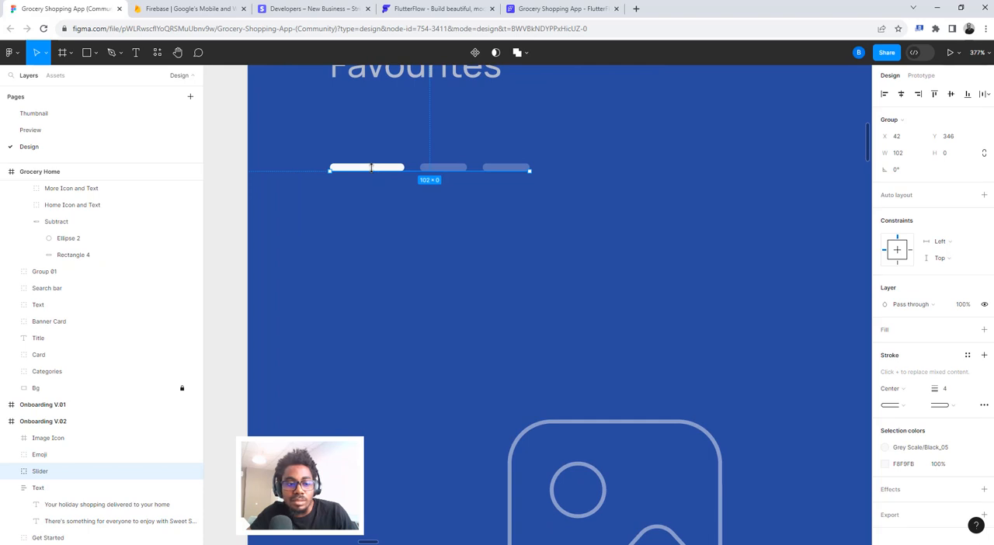
left_click(11, 472)
scroll(51, 474, "down", 2)
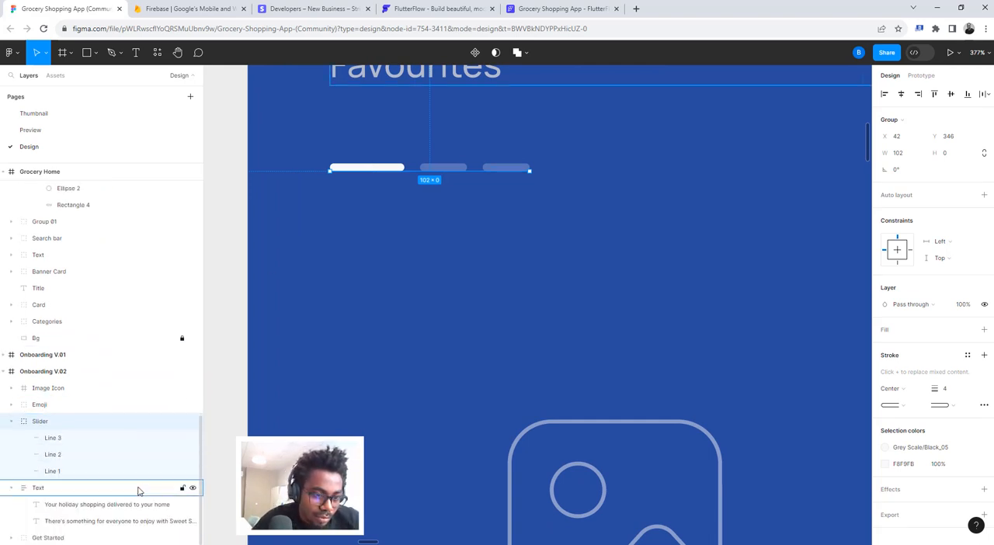
- Compare the Slider's three line layers, copy Line 2's stroke color F8F9FB, and return to FlutterFlow
left_click(52, 440)
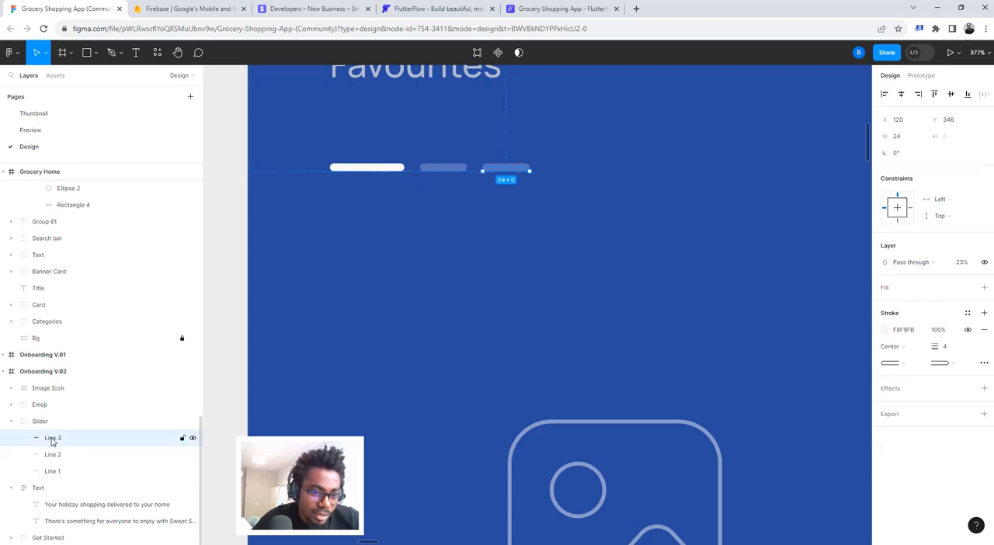
left_click(52, 456)
left_click(54, 473)
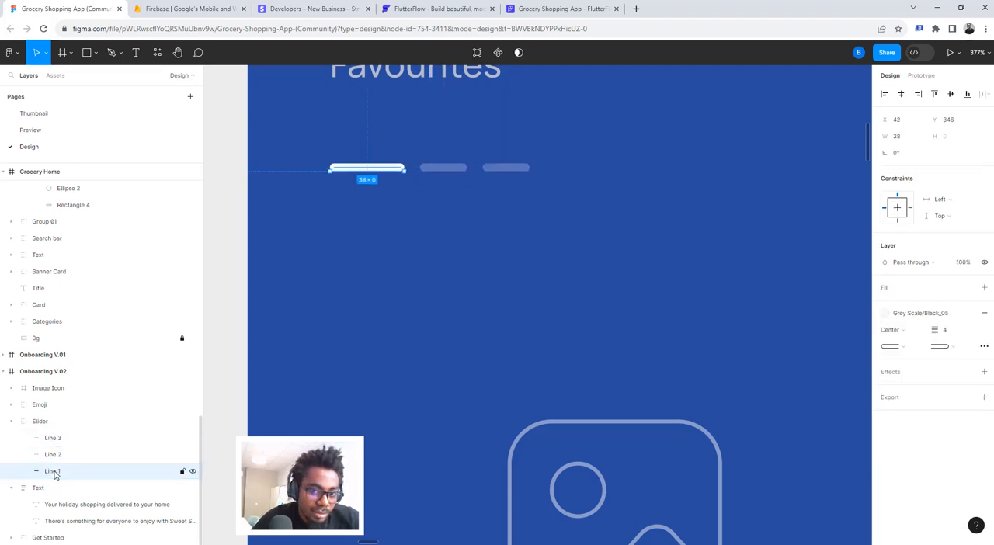
left_click(54, 456)
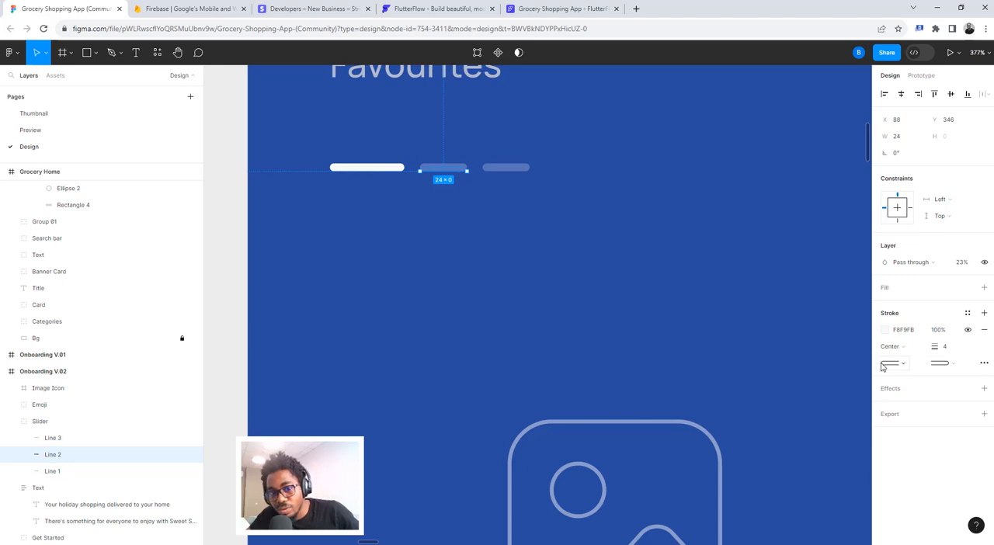
left_click(911, 334)
key("ctrl+c")
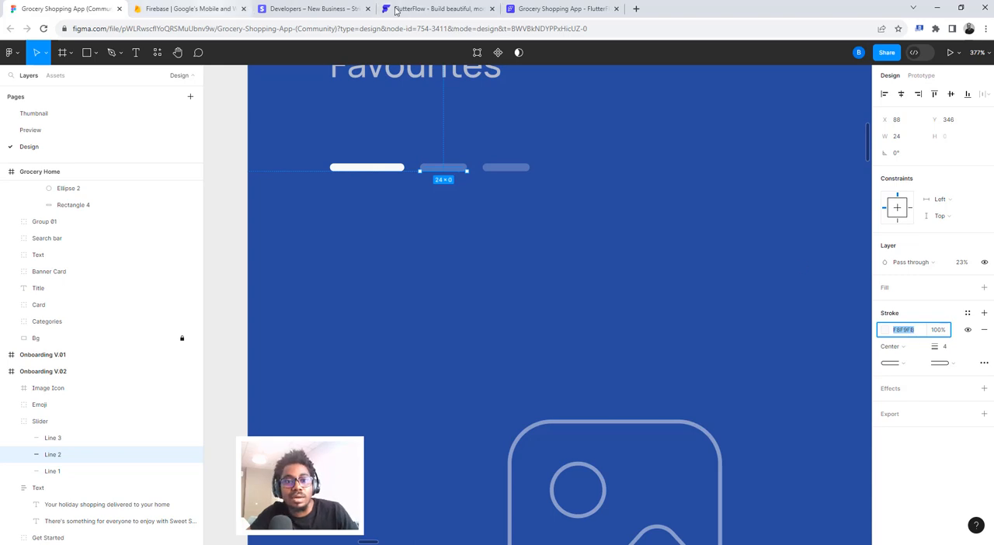
left_click(552, 8)
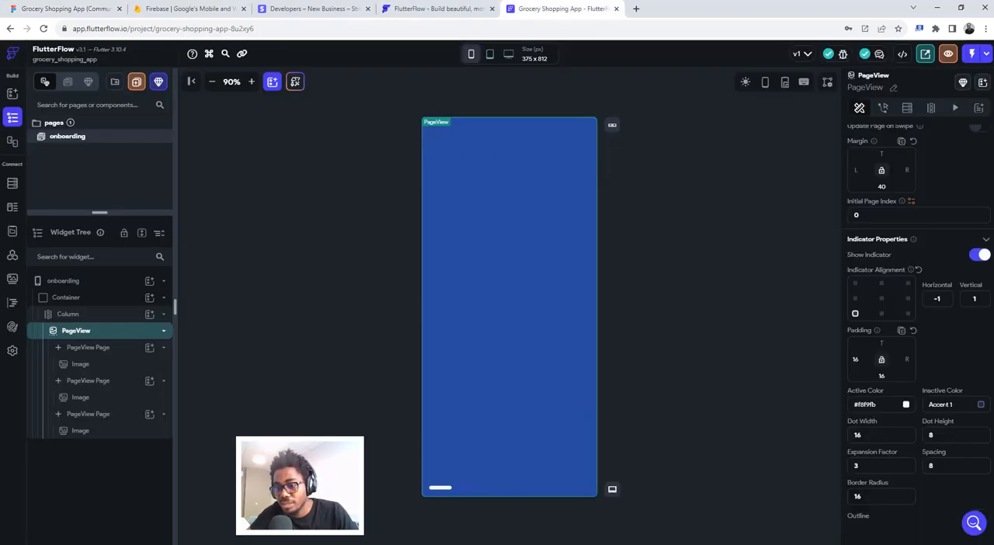
- Set the PageView indicator's inactive color to the copied F8F9FB
left_click(946, 405)
key("ctrl+v")
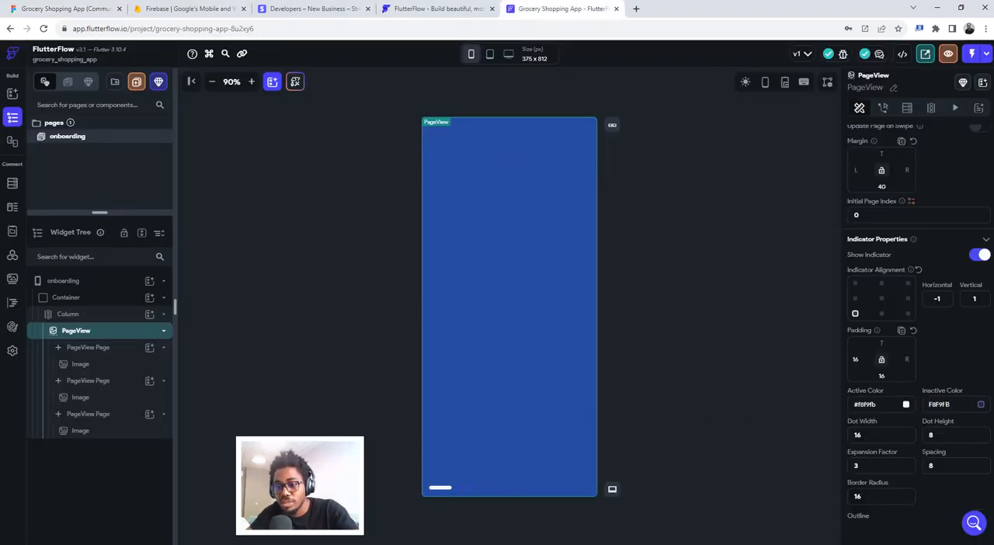
key("Return")
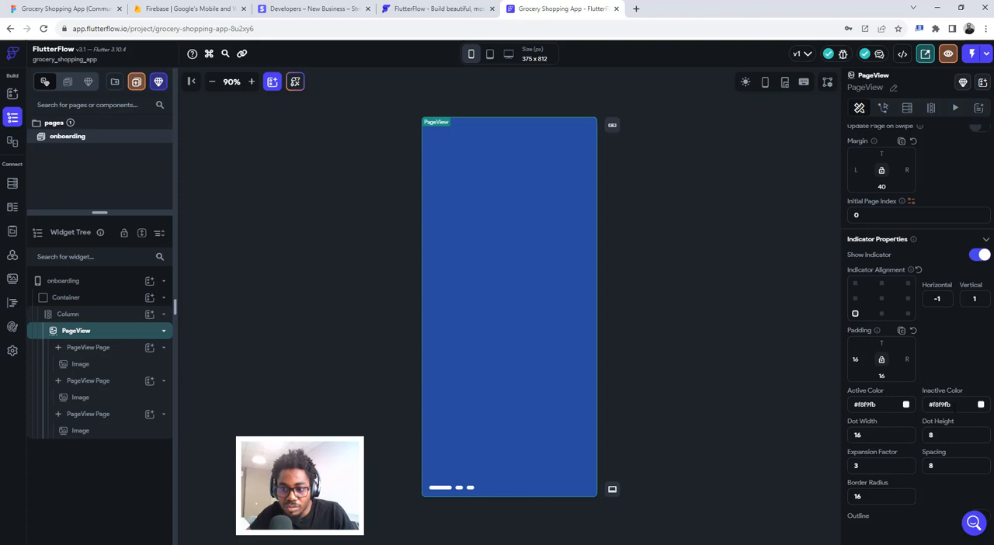
- In Figma, turn on Dev Mode and inspect the Slider group's line opacity and all of its listed colors
left_click(66, 9)
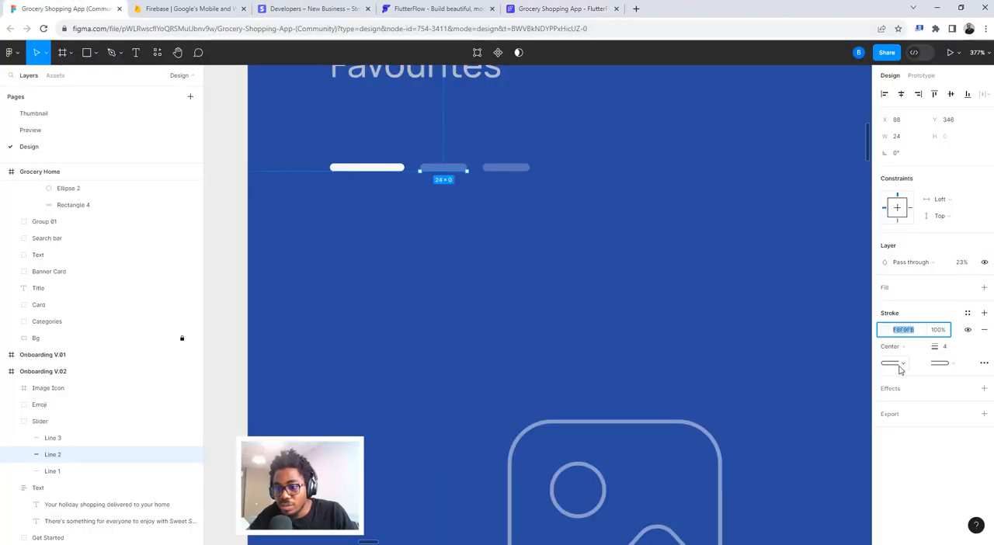
left_click(916, 52)
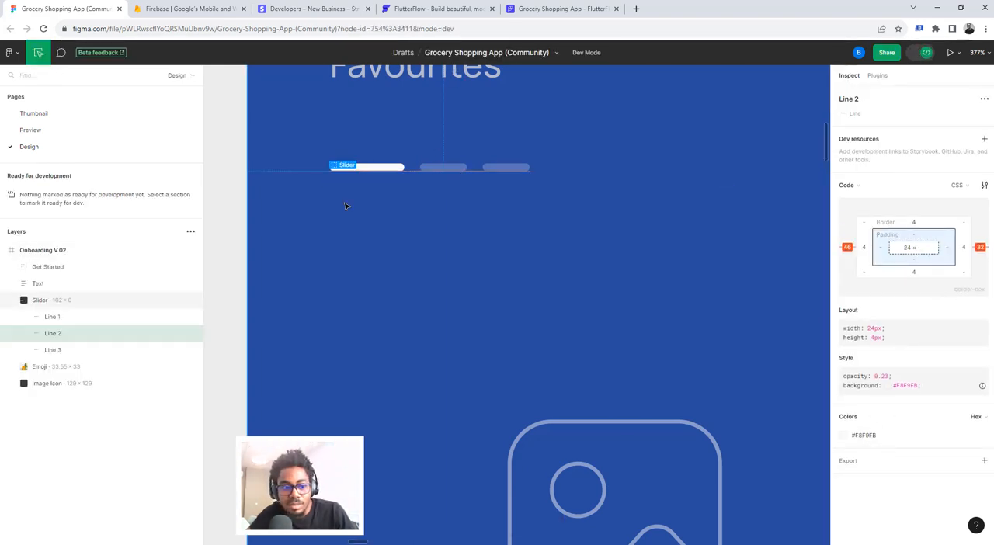
left_click(61, 352)
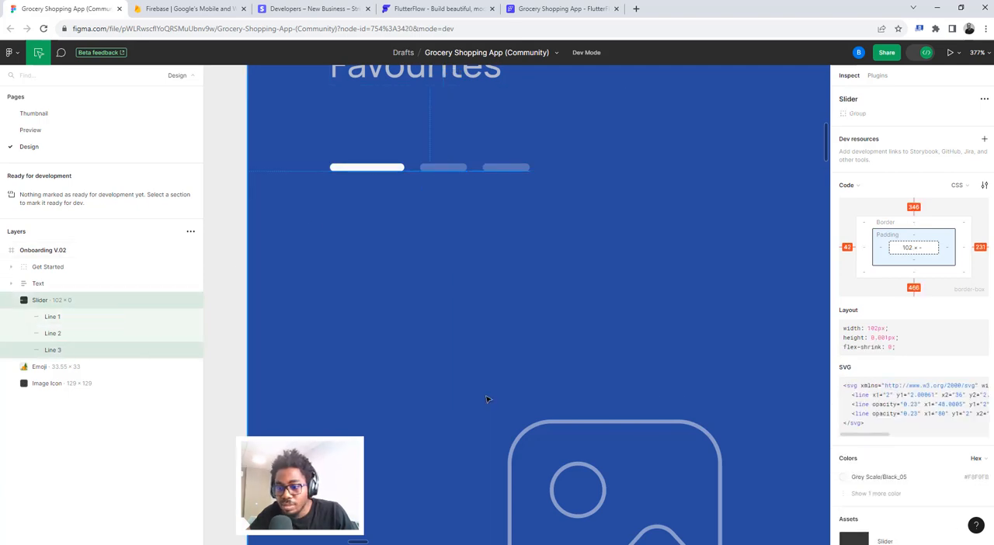
mouse_move(873, 436)
left_mouse_down()
mouse_move(972, 444)
mouse_move(867, 444)
left_mouse_up()
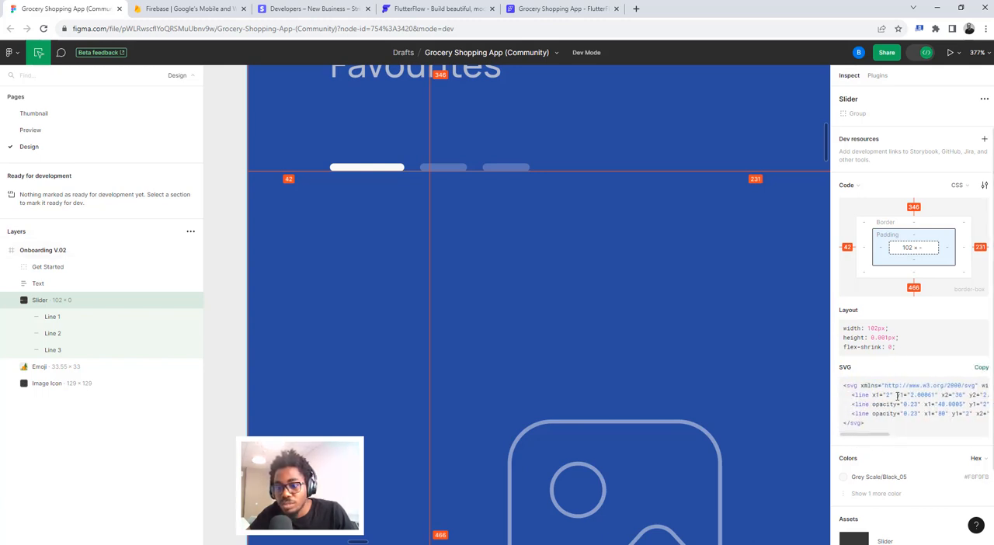
left_click(861, 494)
scroll(862, 466, "down", 2)
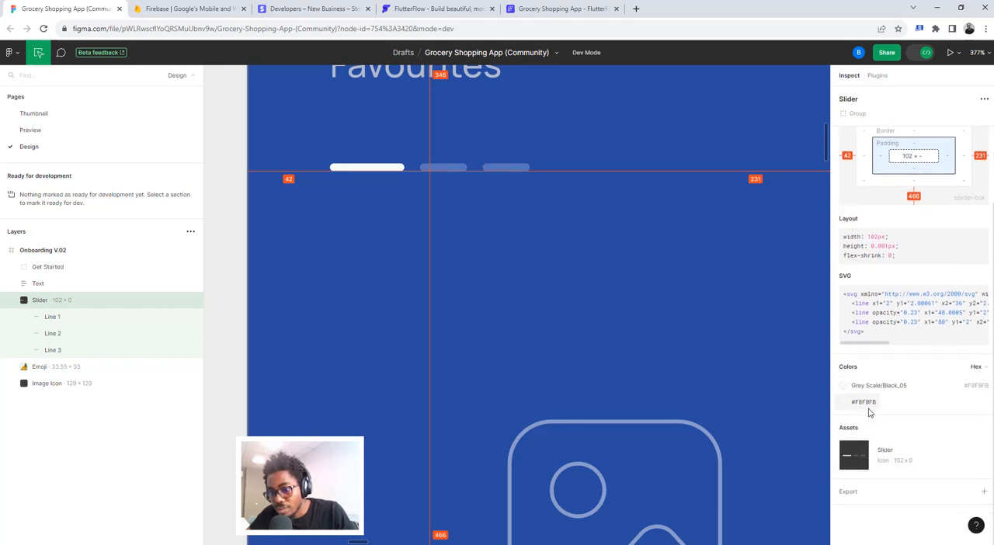
- Back in FlutterFlow, reduce the opacity of the indicator's inactive color to 32%
left_click(557, 8)
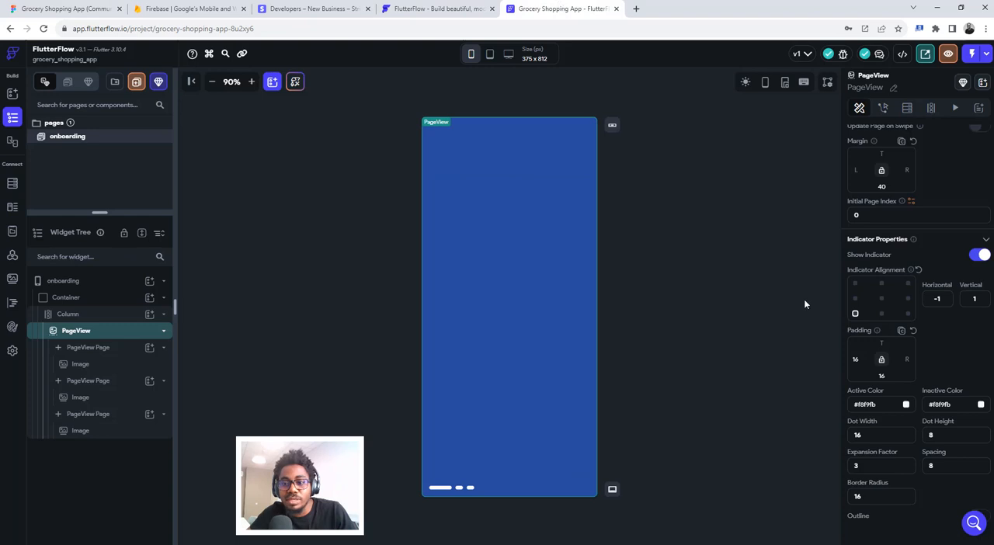
left_click(980, 405)
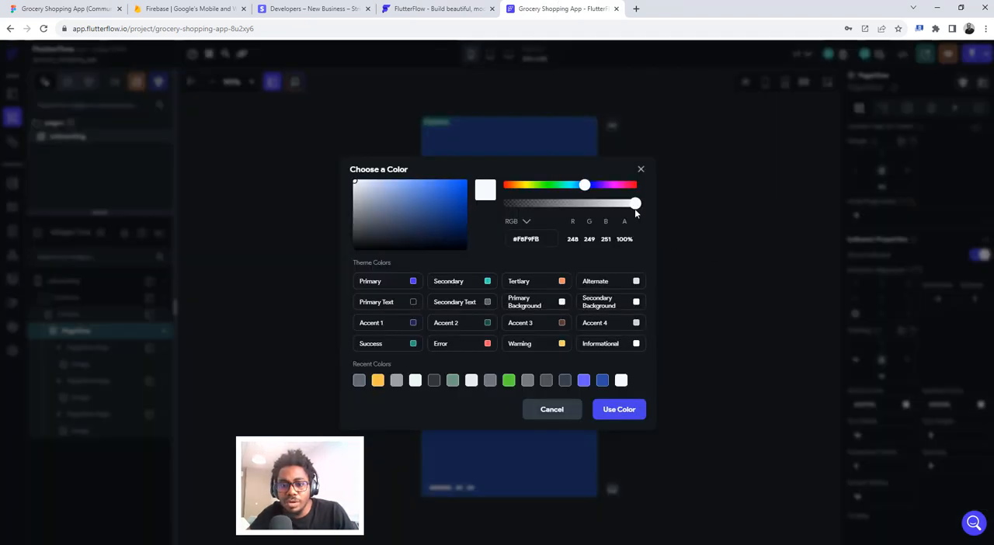
left_click_drag(635, 209, 585, 209)
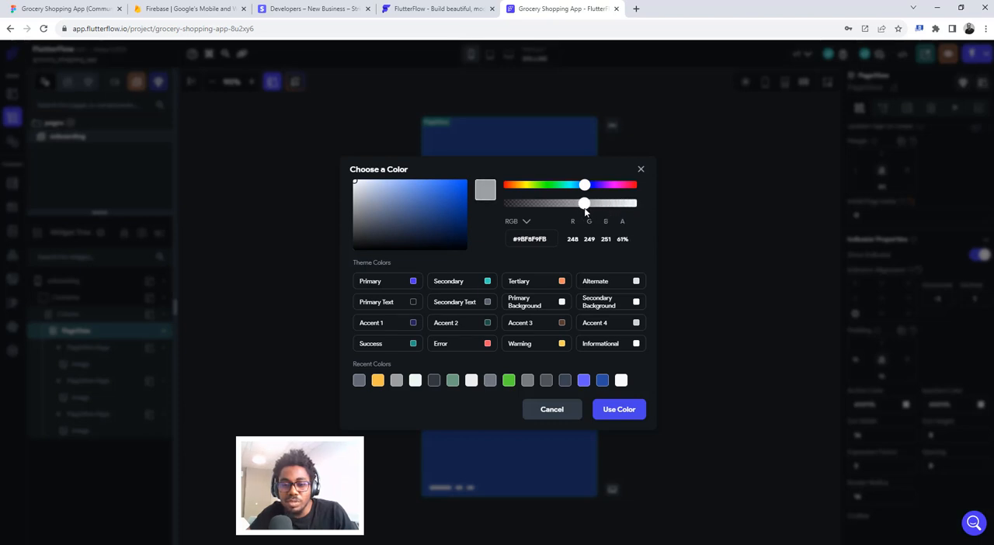
left_click(618, 411)
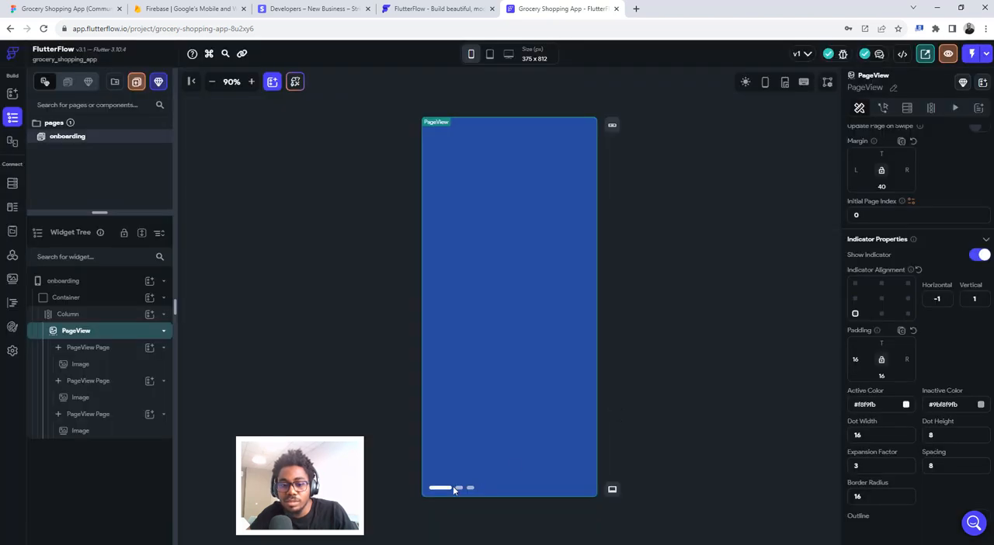
left_click(979, 407)
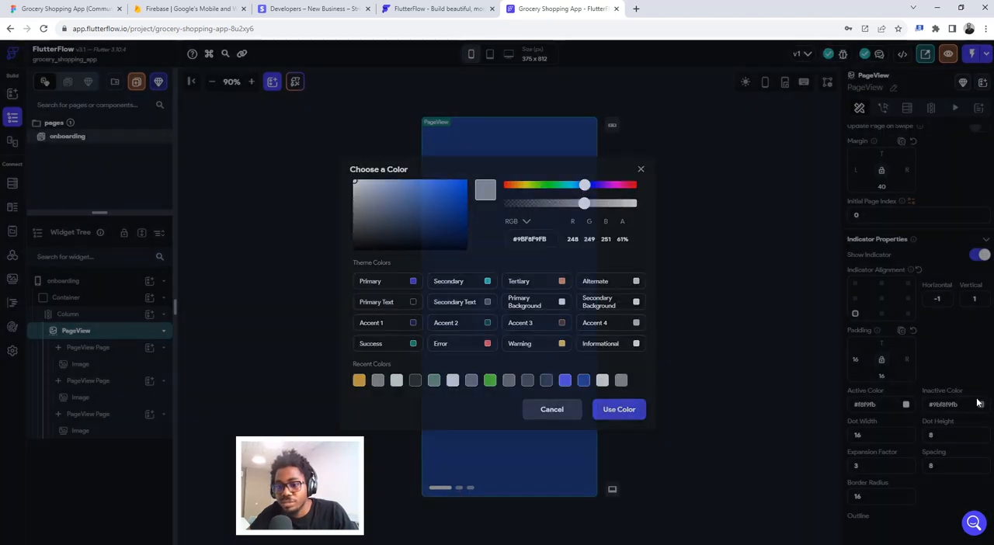
left_click_drag(584, 203, 548, 212)
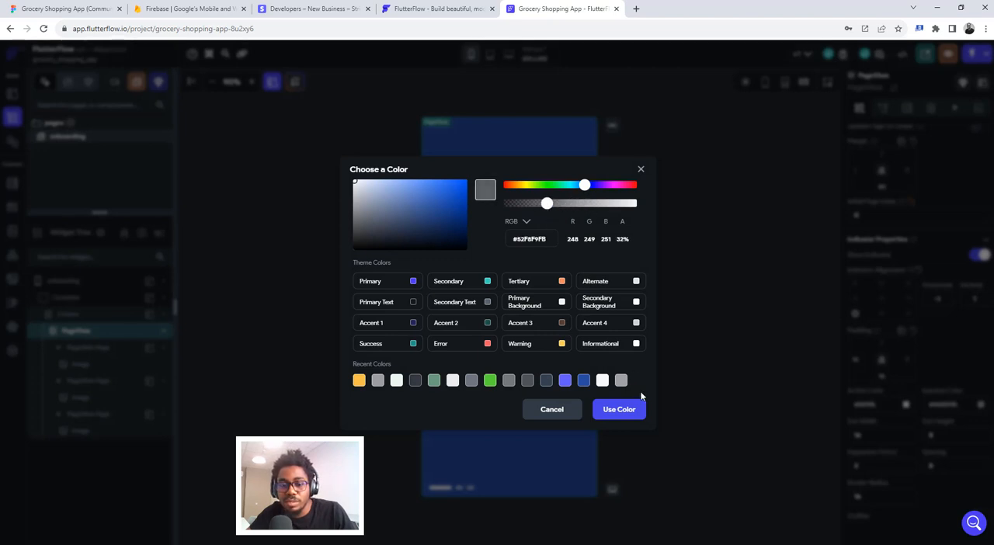
left_click(619, 410)
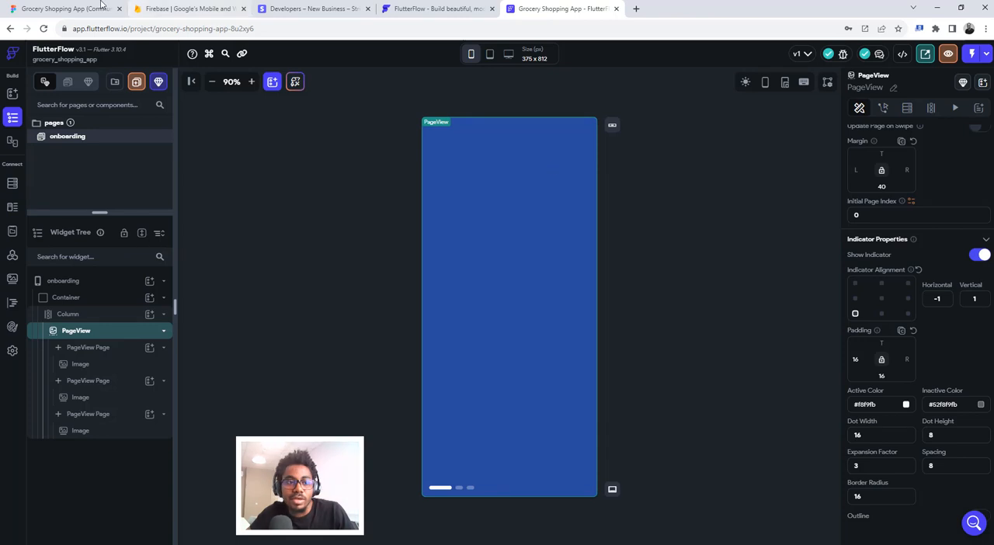
- Compare the Slider in the Figma design with the PageView indicator in FlutterFlow
left_click(62, 9)
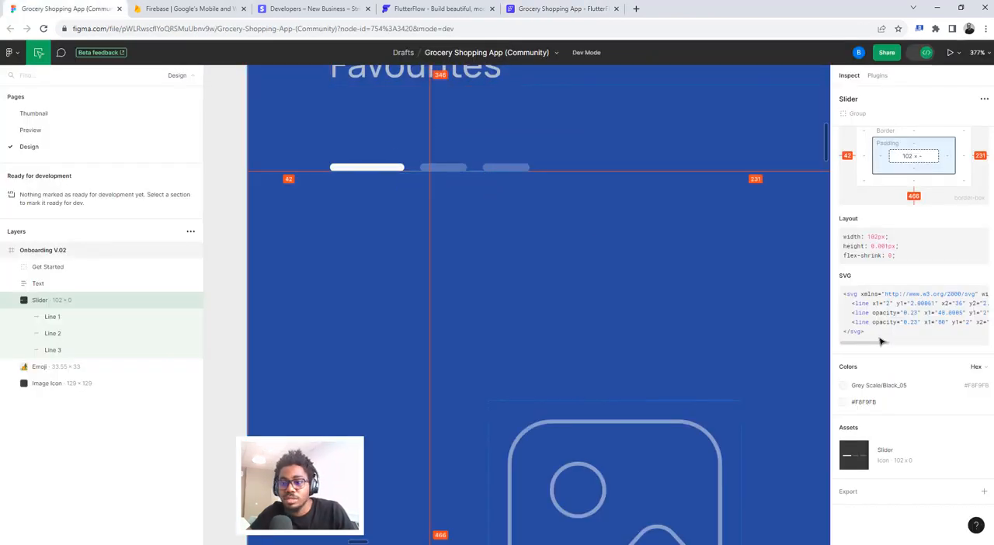
mouse_move(951, 443)
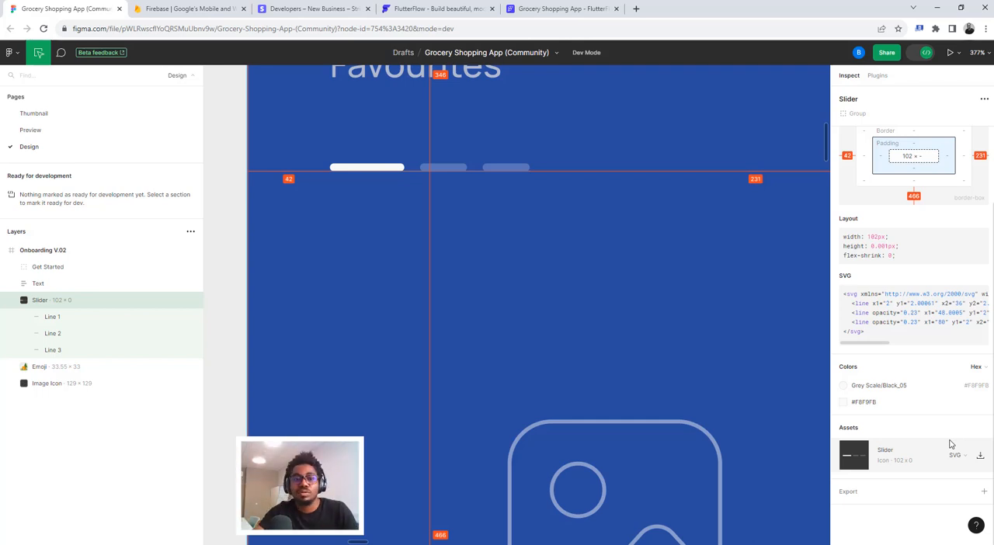
left_click(570, 8)
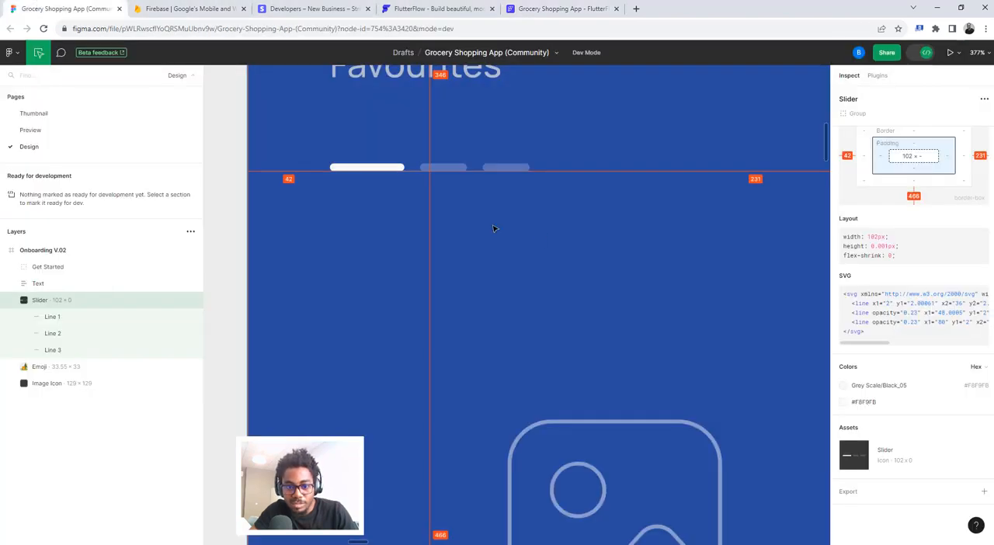
- In Figma, select the heading text of the Onboarding V.02 frame and inspect its typography
left_click(47, 9)
scroll(523, 211, "down", 4)
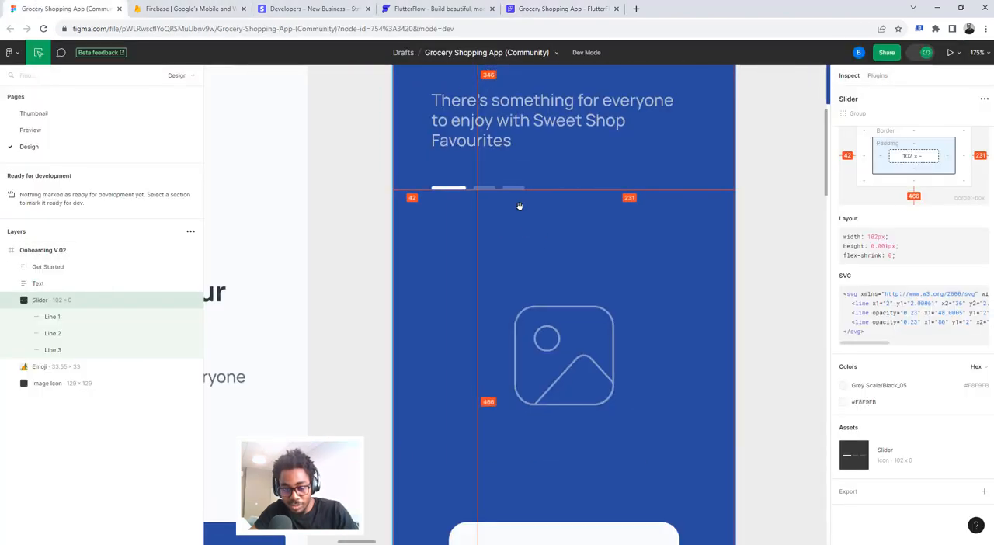
scroll(519, 208, "up", 5)
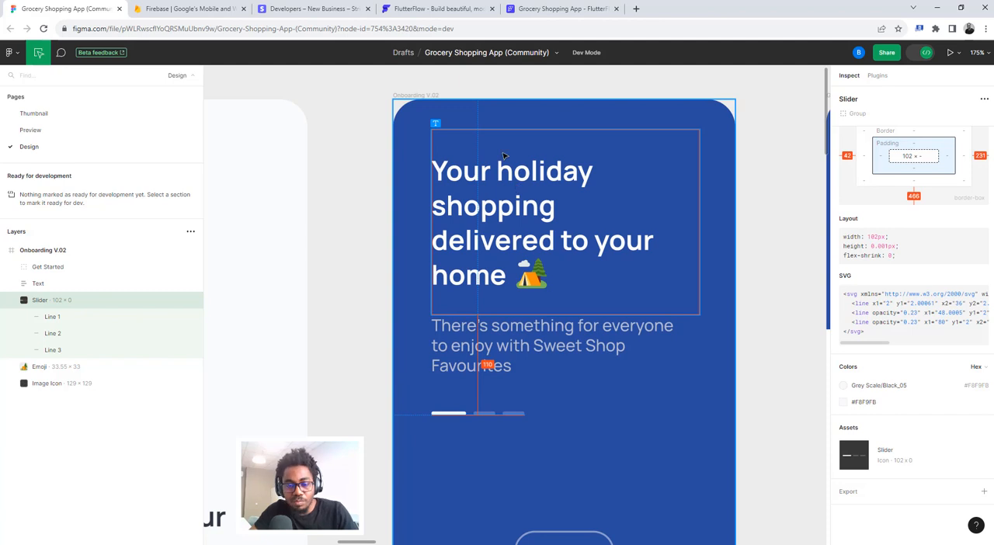
left_click(478, 176)
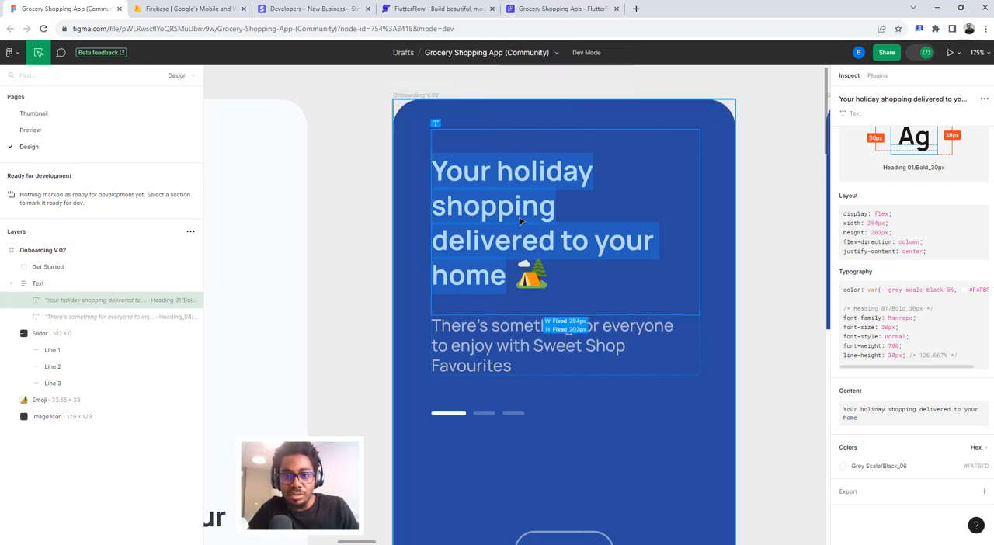
- Switch to FlutterFlow and delete the Image from the first PageView page
left_click(557, 8)
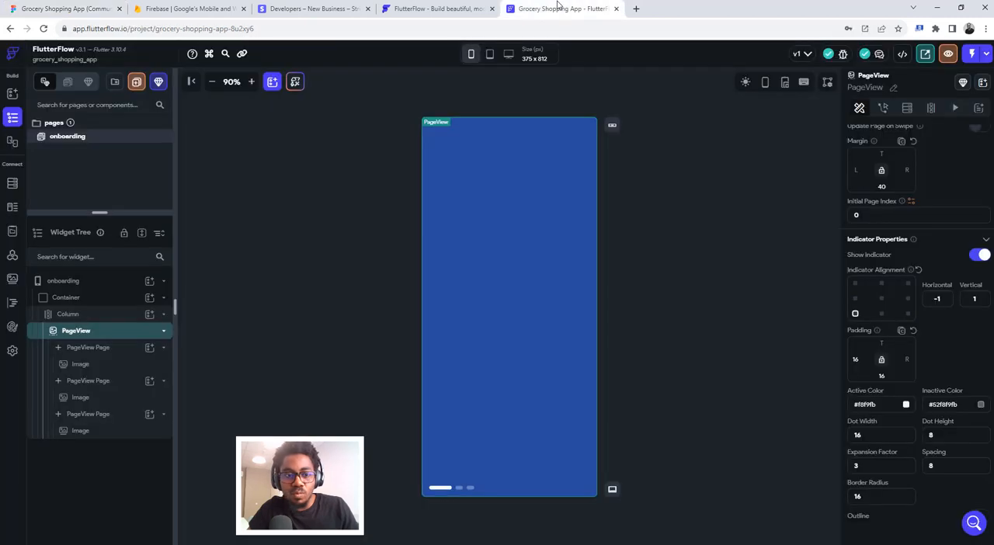
left_click(86, 351)
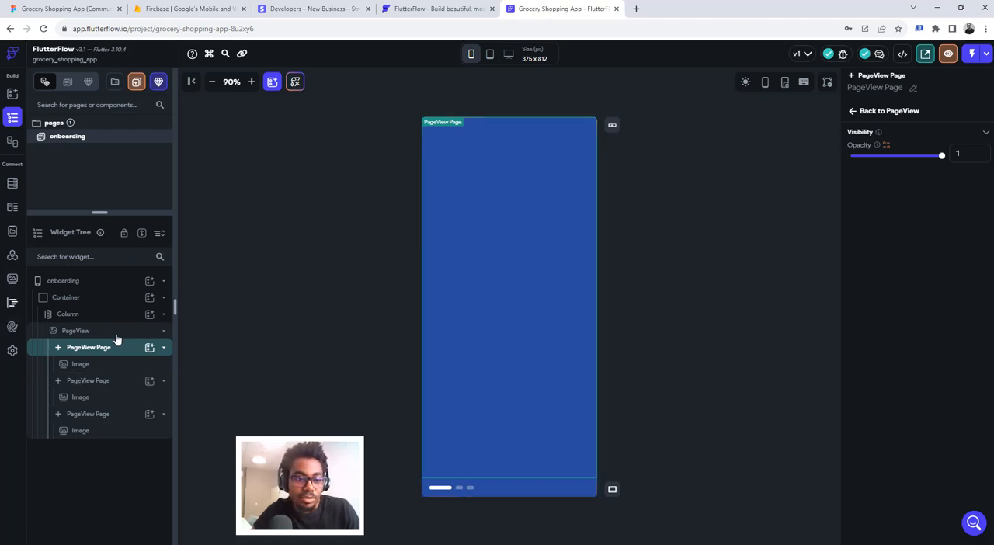
left_click(77, 370)
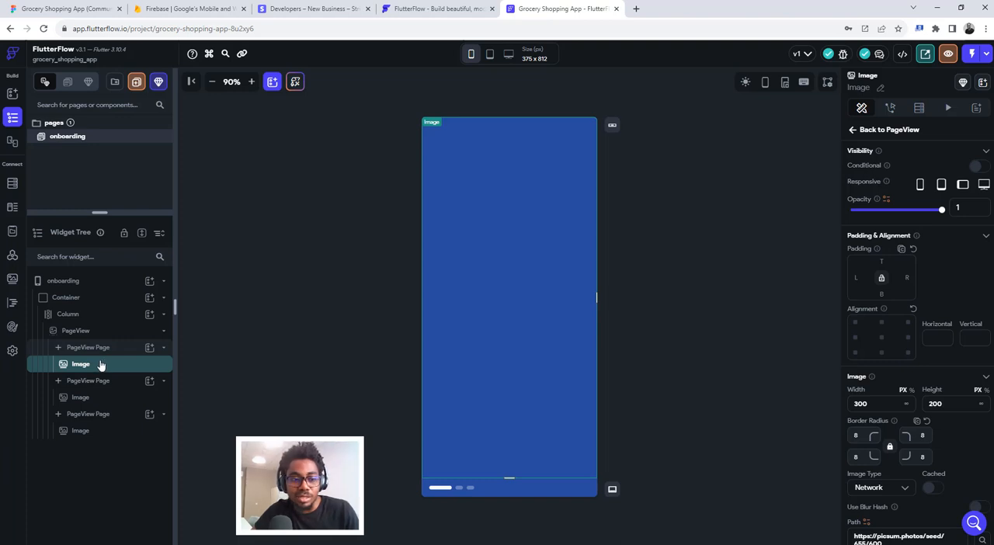
key("Delete")
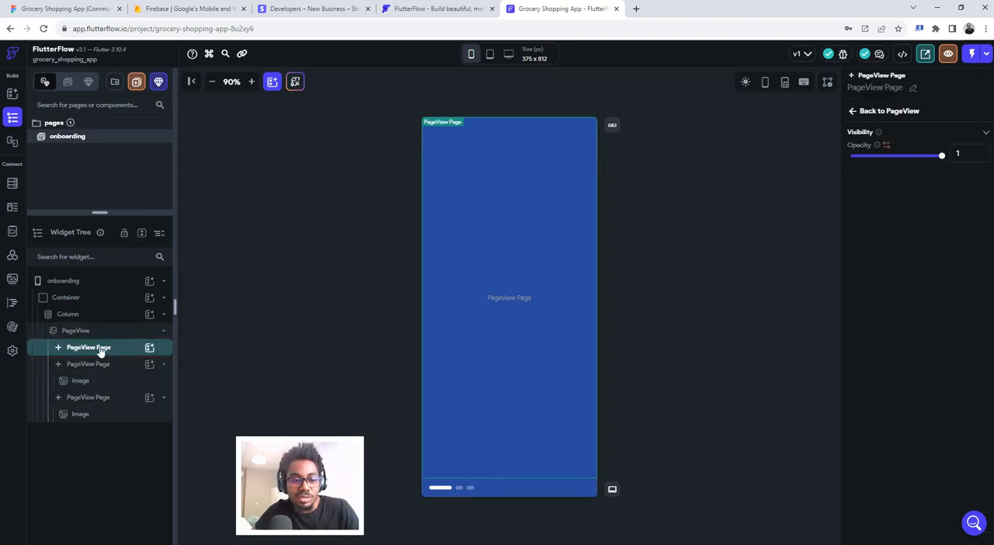
- Add a Column to the first PageView page, with a Row inside it holding a Text widget
left_click(148, 349)
left_click(250, 383)
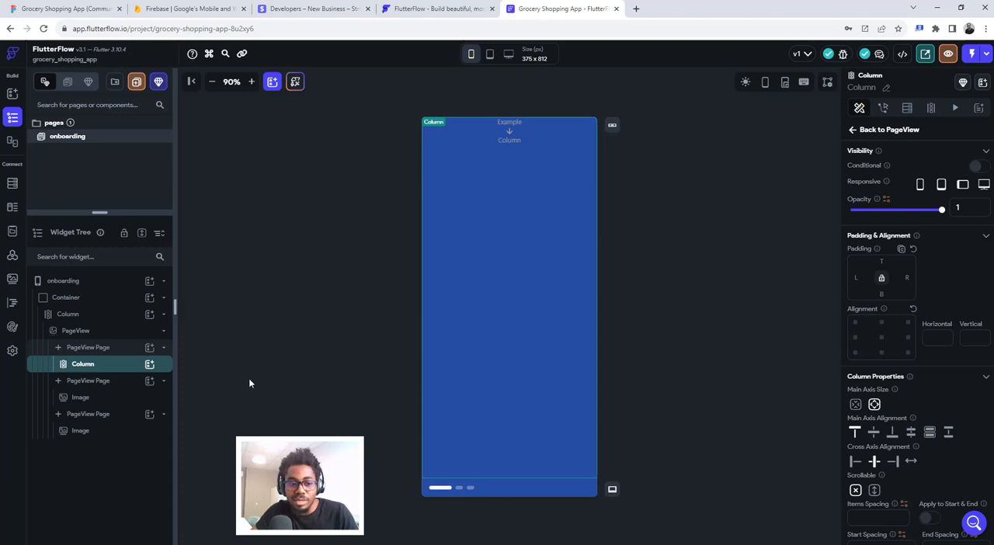
left_click(149, 365)
left_click(299, 378)
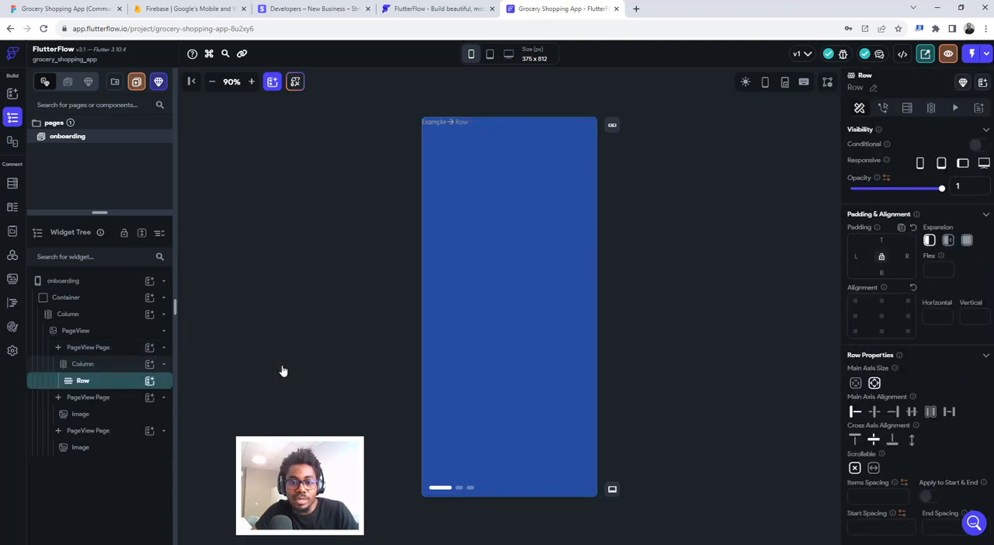
left_click(148, 381)
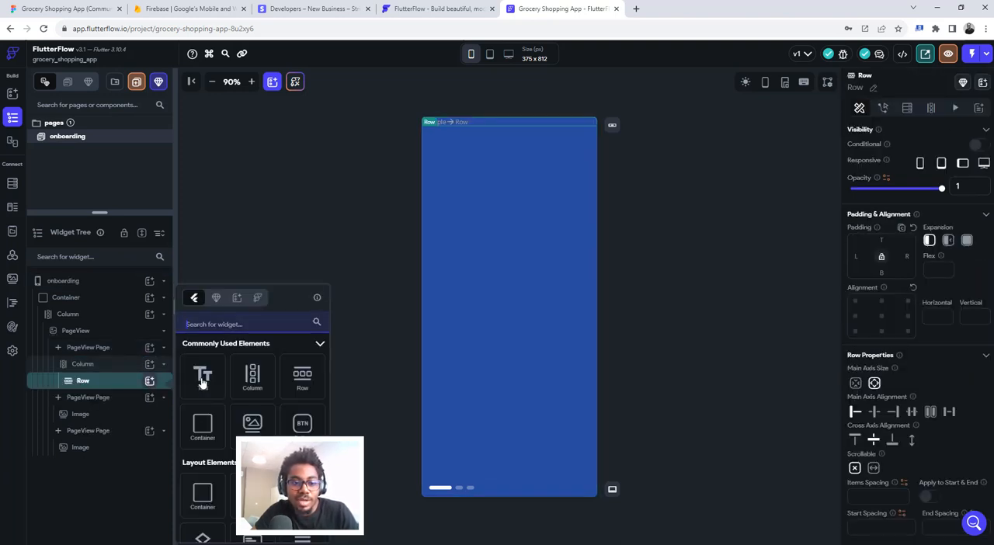
left_click(202, 376)
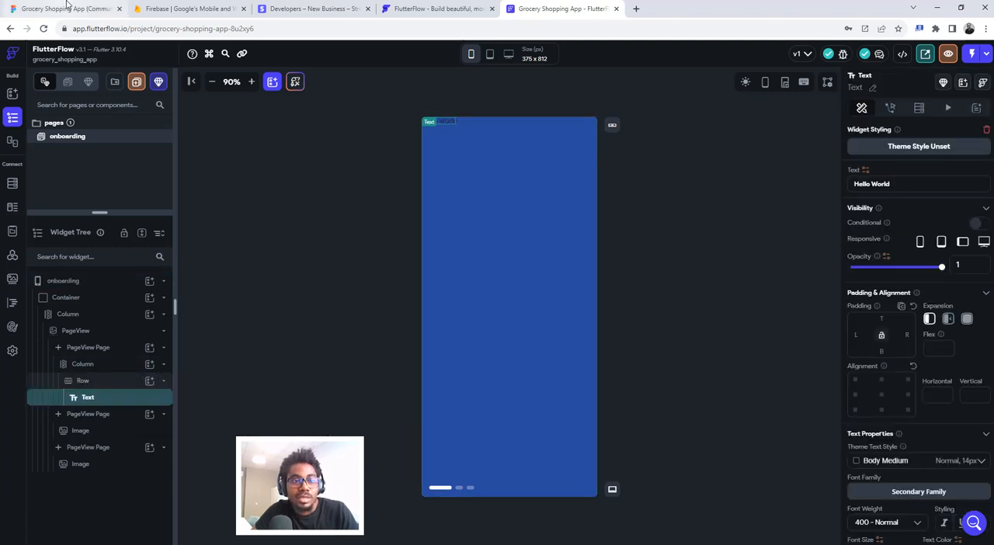
- Replace the new Text widget's content with the heading "Your holiday shopping delivered to your home" copied from Figma
key("ctrl+1")
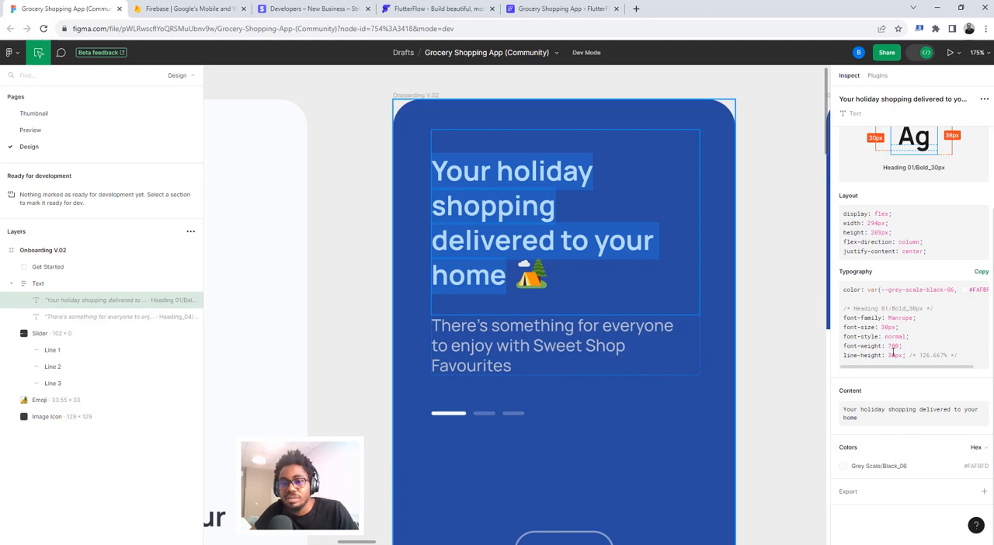
left_click(537, 7)
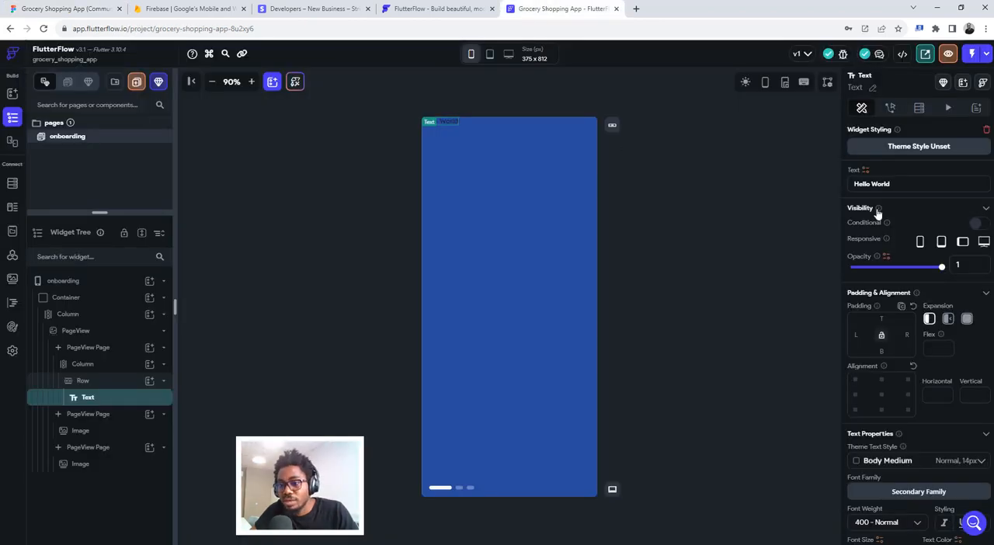
key("ctrl+a")
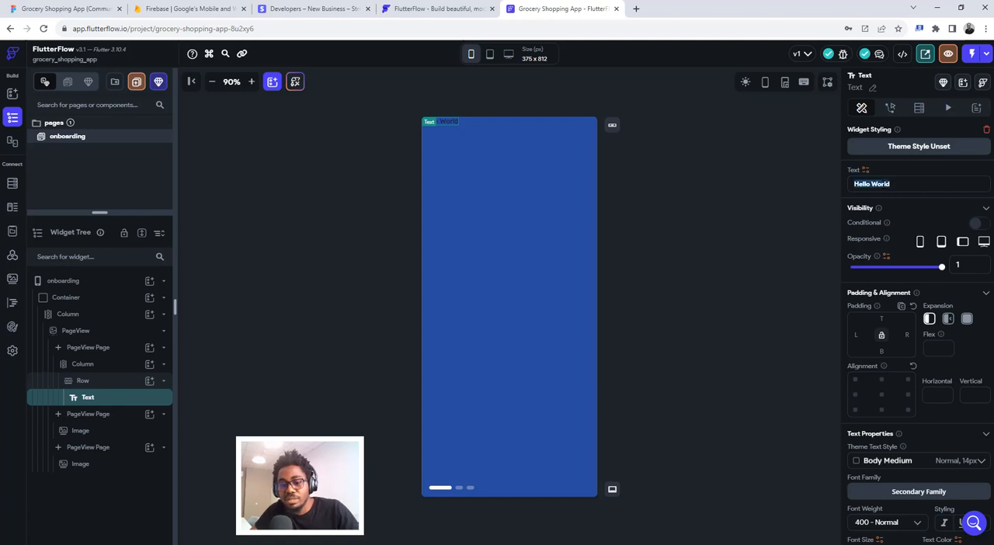
type("Your holiday shopping delivered to your home")
- Set the heading's font weight to 700 - Bold and its font size to 38
scroll(945, 464, "down", 2)
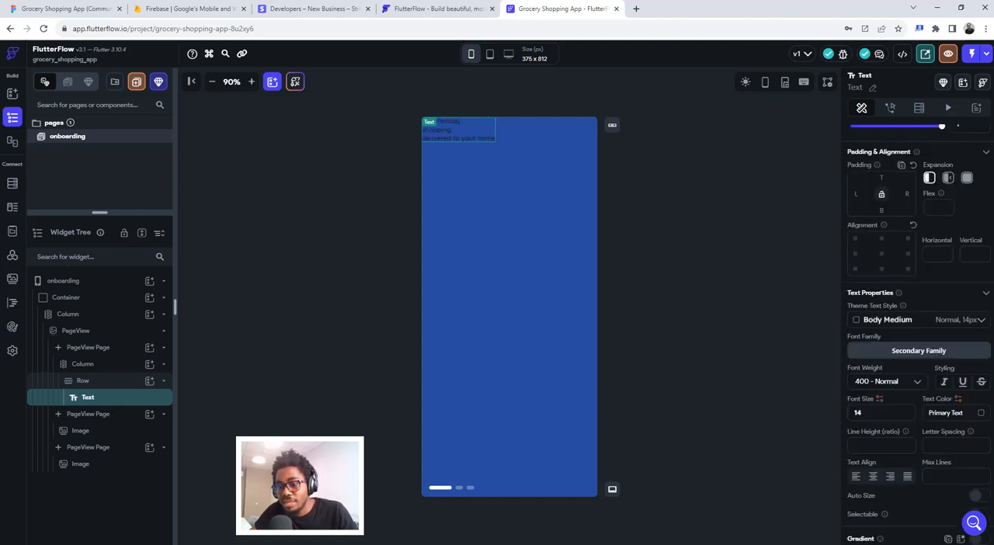
left_click(878, 383)
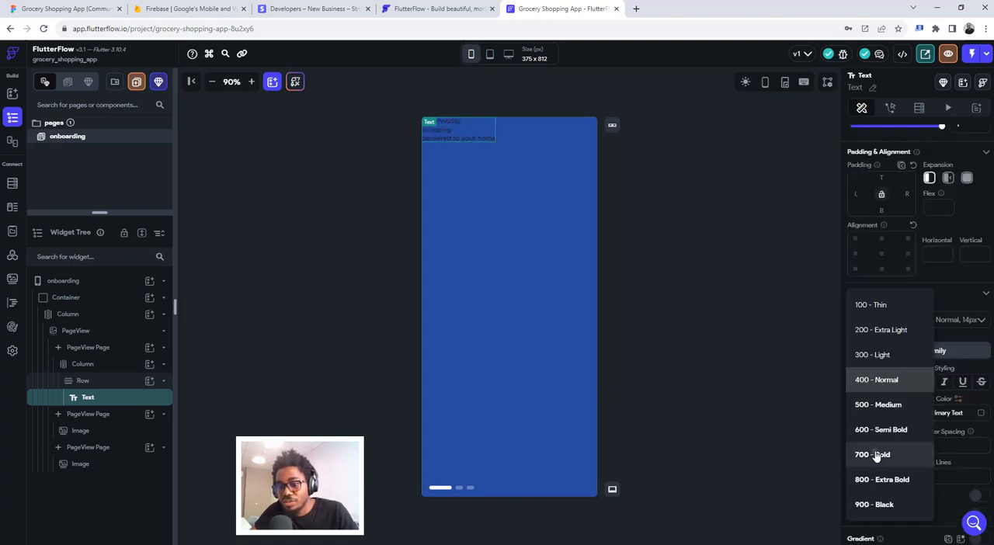
left_click(878, 455)
double_click(873, 413)
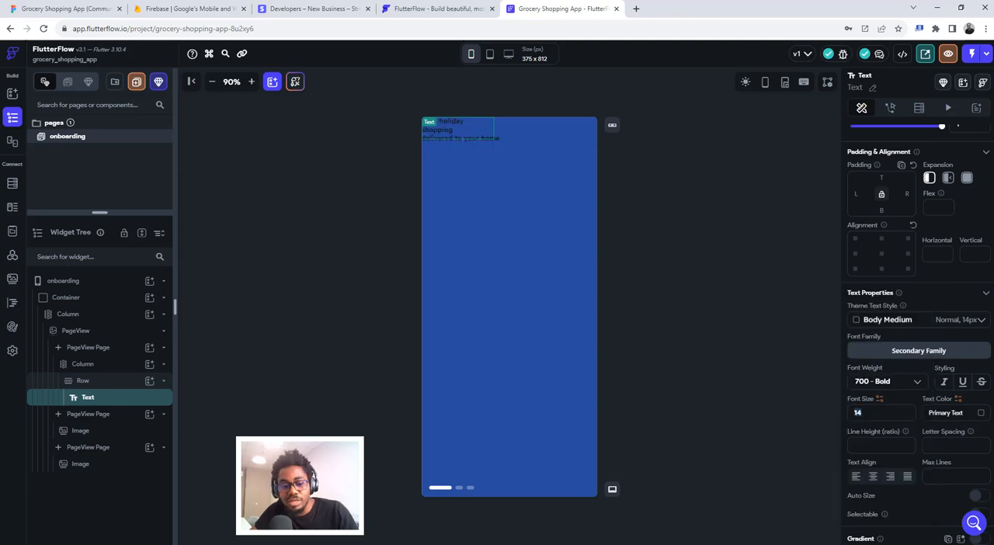
type("38")
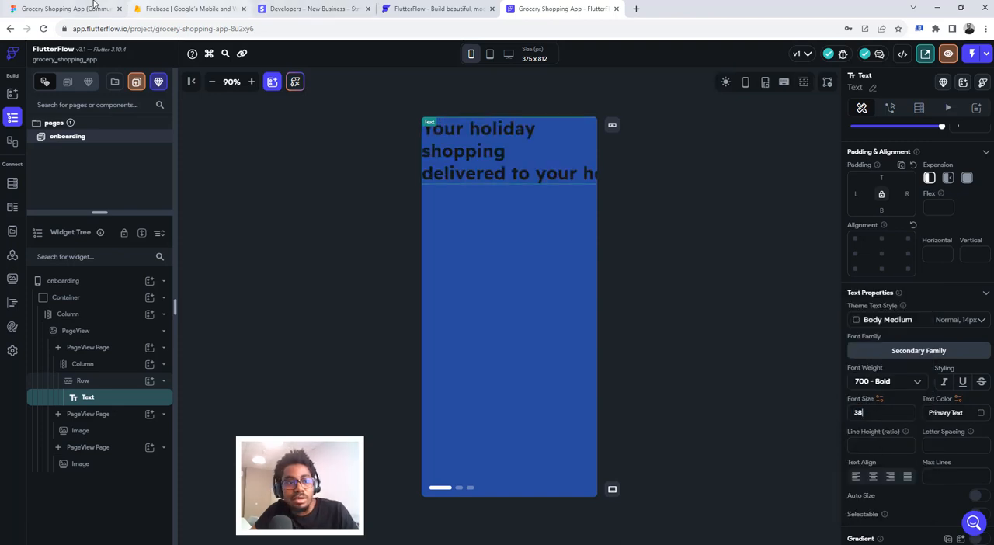
- Copy the heading's colour #FAFBFD from Figma and apply it as the heading's text color in FlutterFlow
left_click(93, 7)
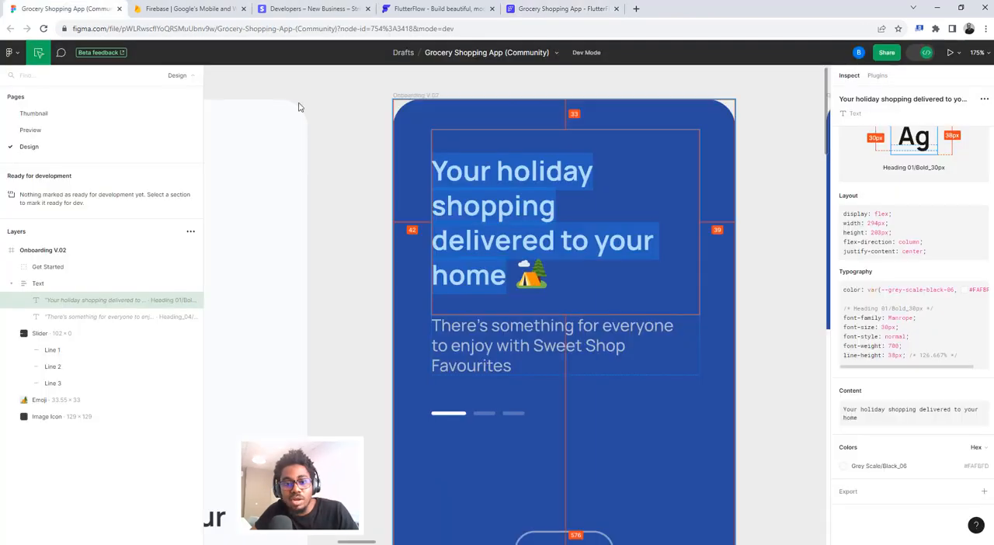
left_click(977, 466)
left_click(543, 8)
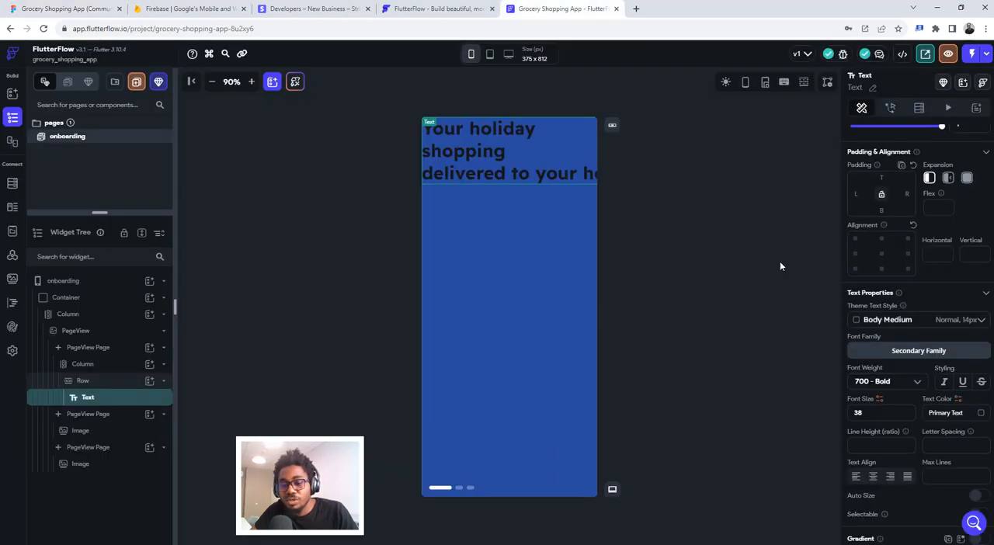
left_click(944, 412)
key("ctrl+v")
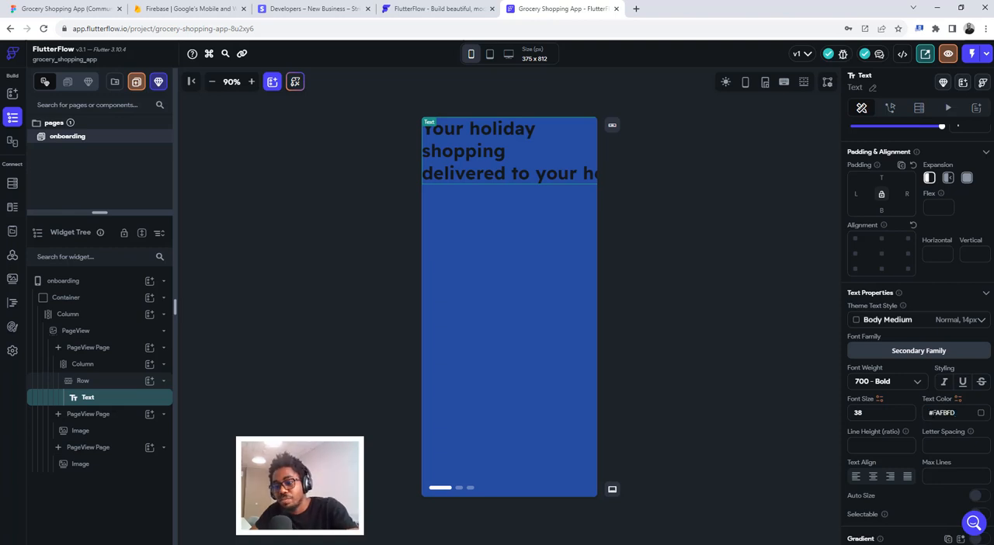
key("Return")
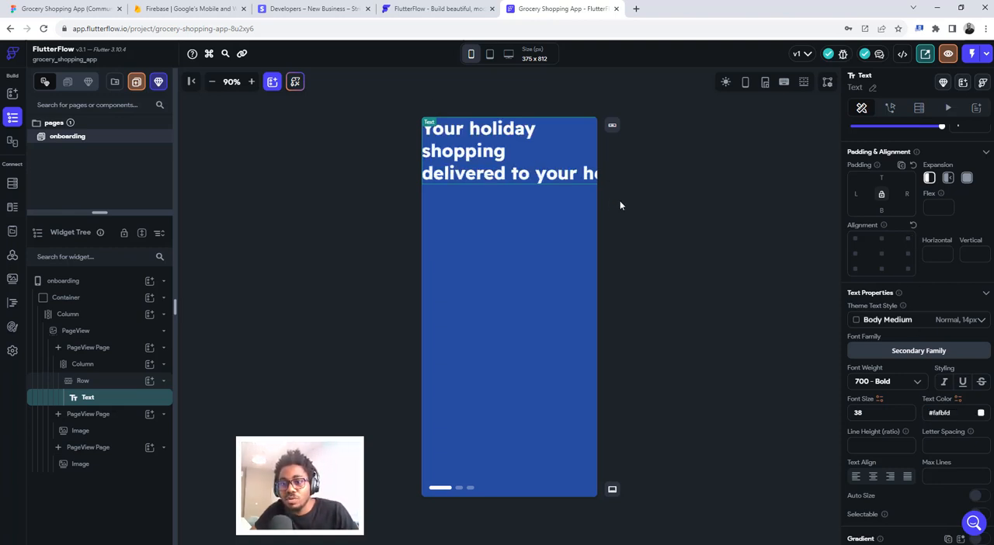
- Set the heading's padding to 42 left, 39 right and 33 top, and change its expansion so the text wraps within the Row
left_click(69, 8)
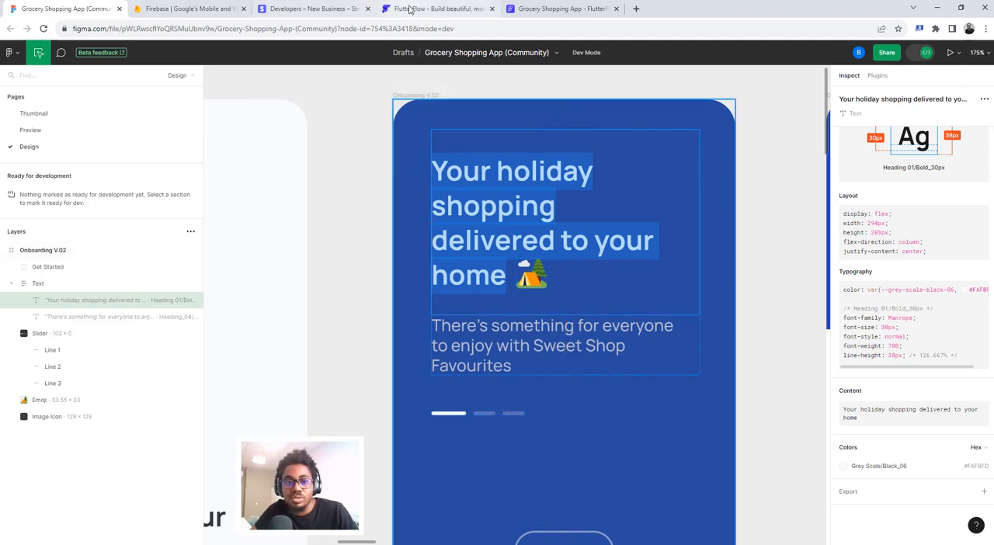
left_click(561, 6)
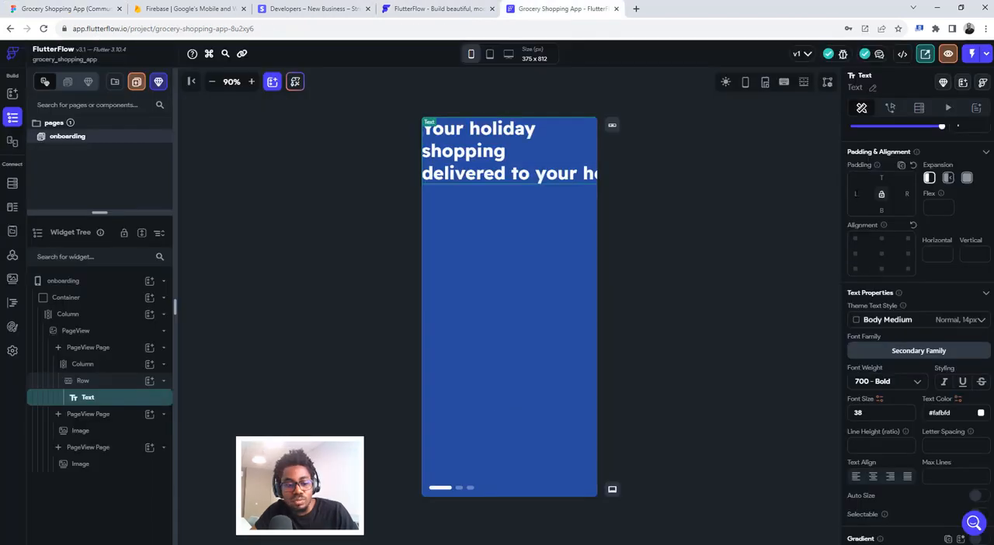
left_click(857, 194)
type("42")
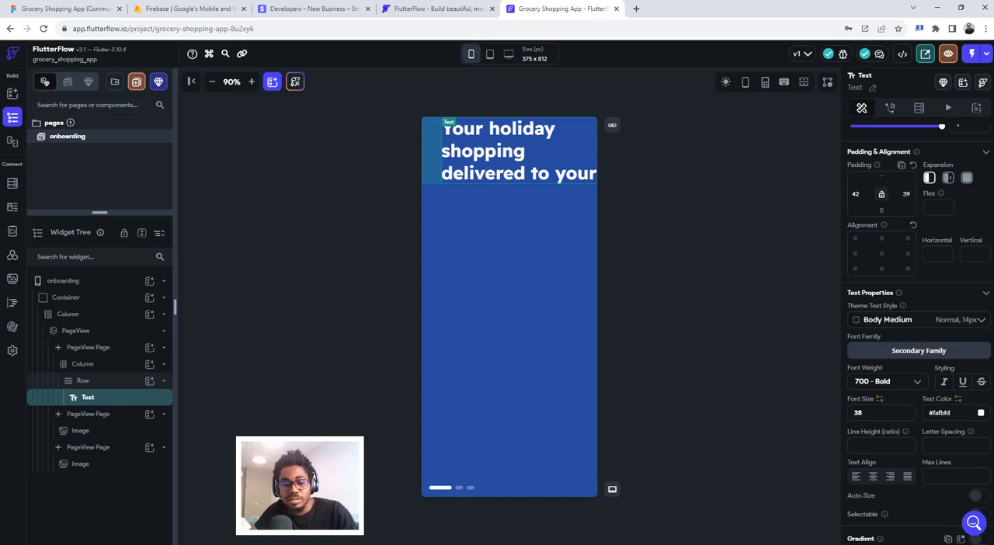
type("33")
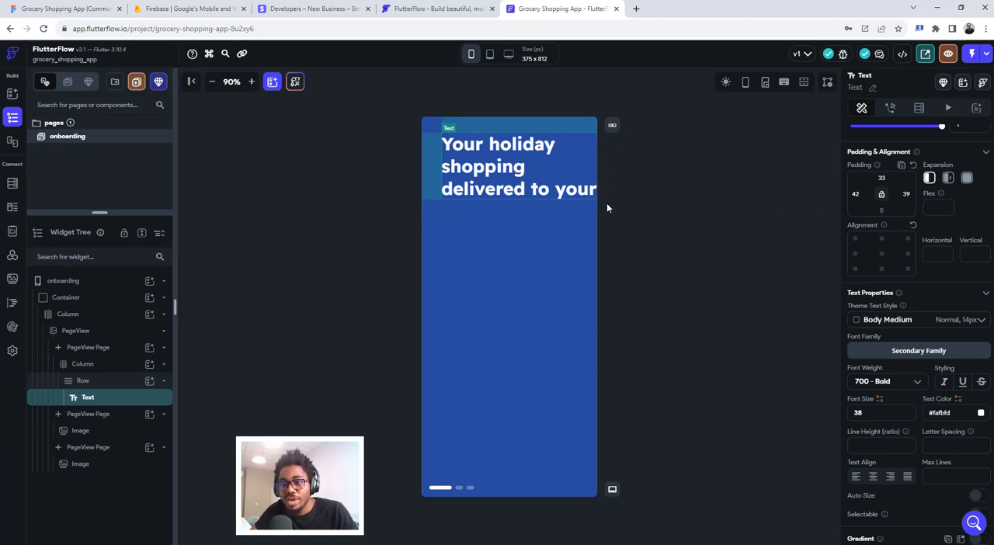
left_click(948, 180)
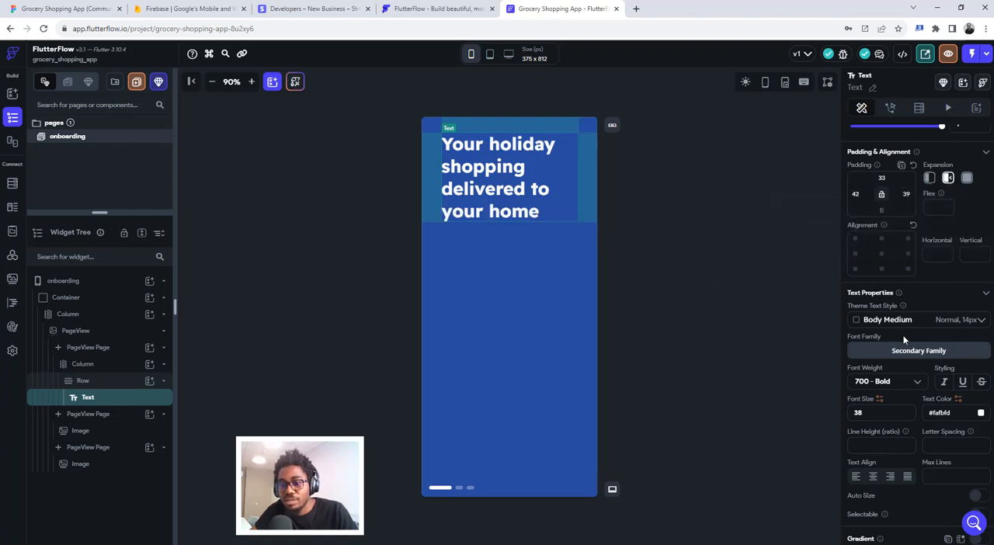
- Look up the heading's font family in Figma and set FlutterFlow's primary font family to Manrope in the theme typography
left_click(65, 6)
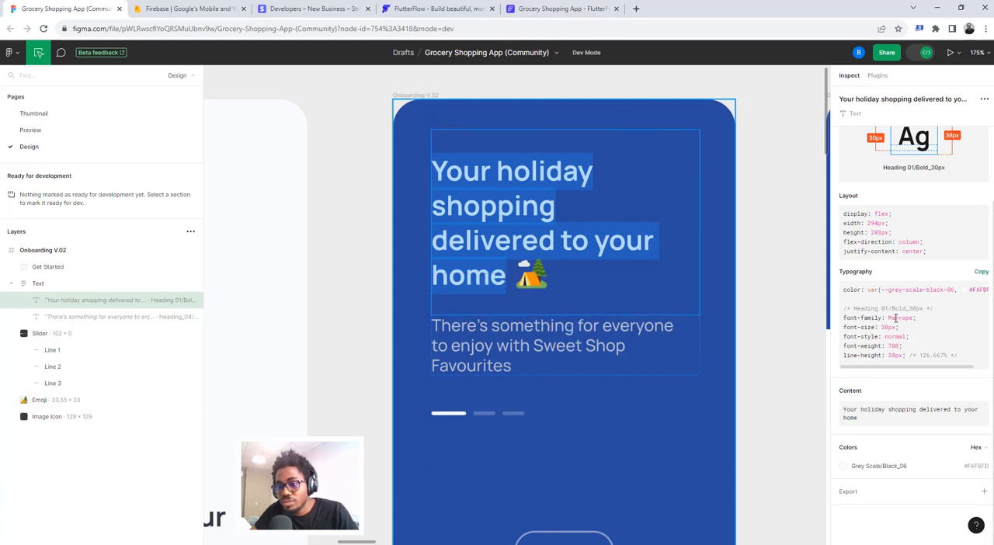
left_click_drag(889, 318, 914, 317)
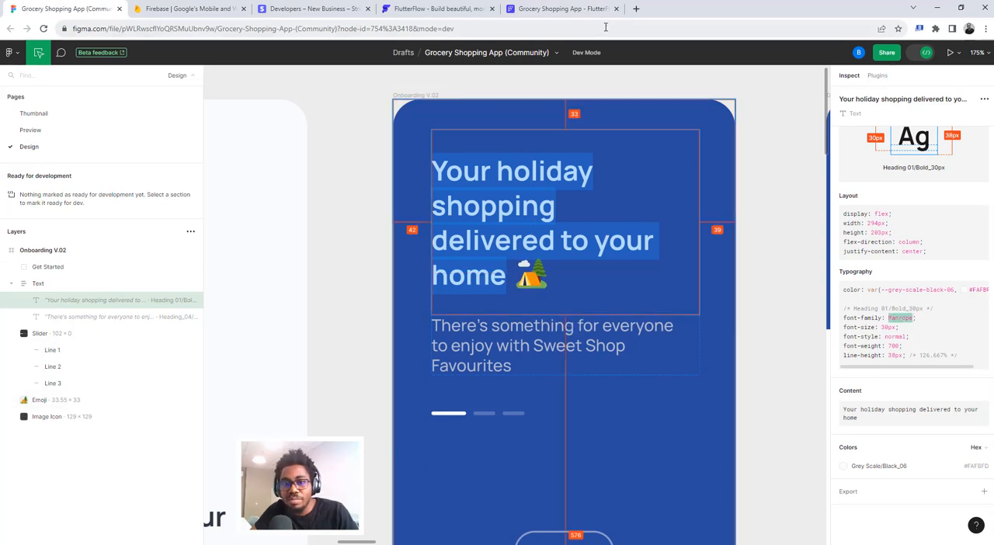
left_click(559, 8)
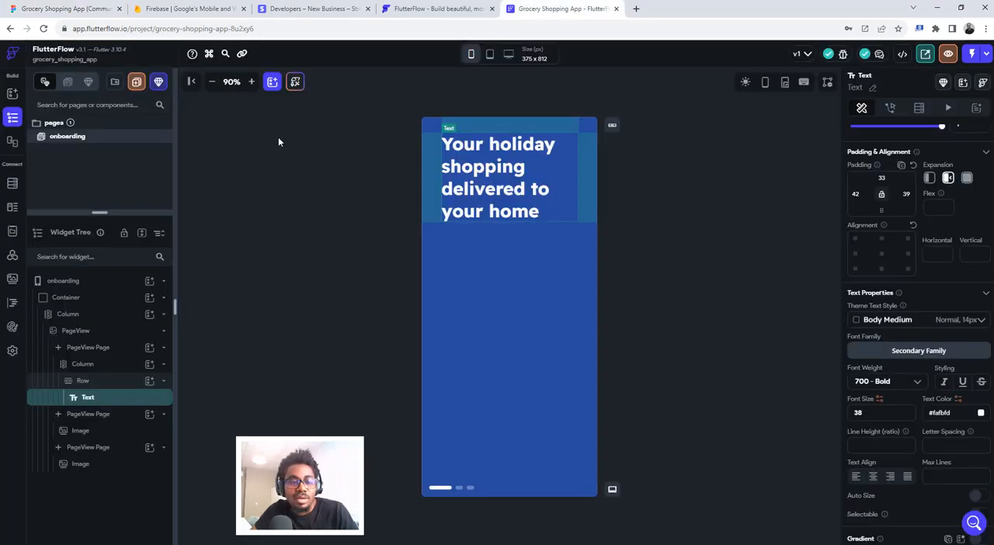
left_click(12, 332)
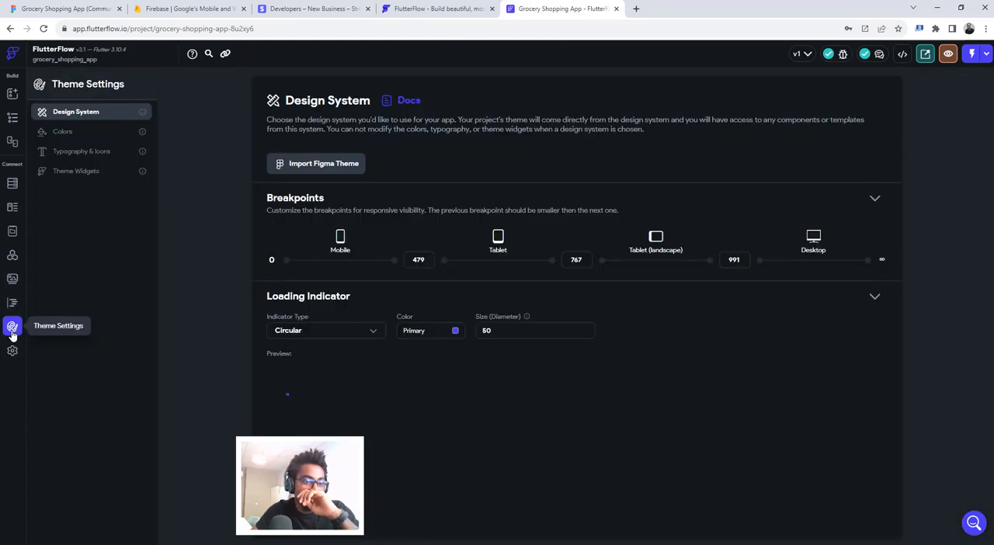
left_click(85, 154)
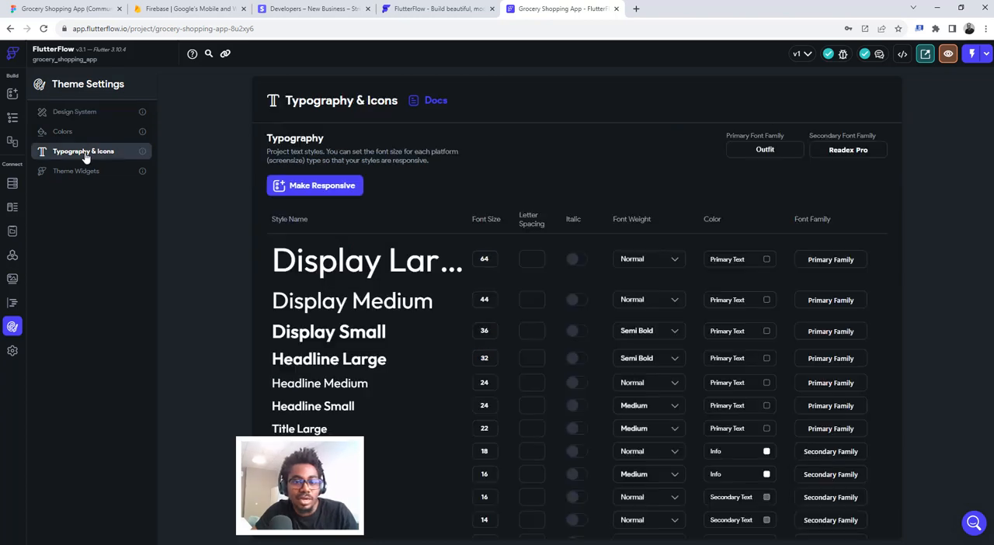
left_click(764, 149)
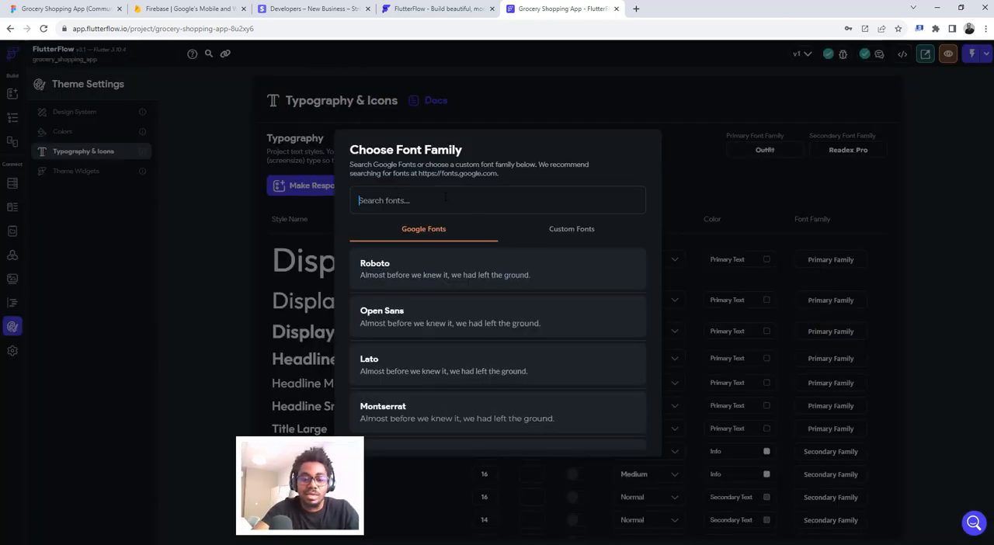
type("manrop")
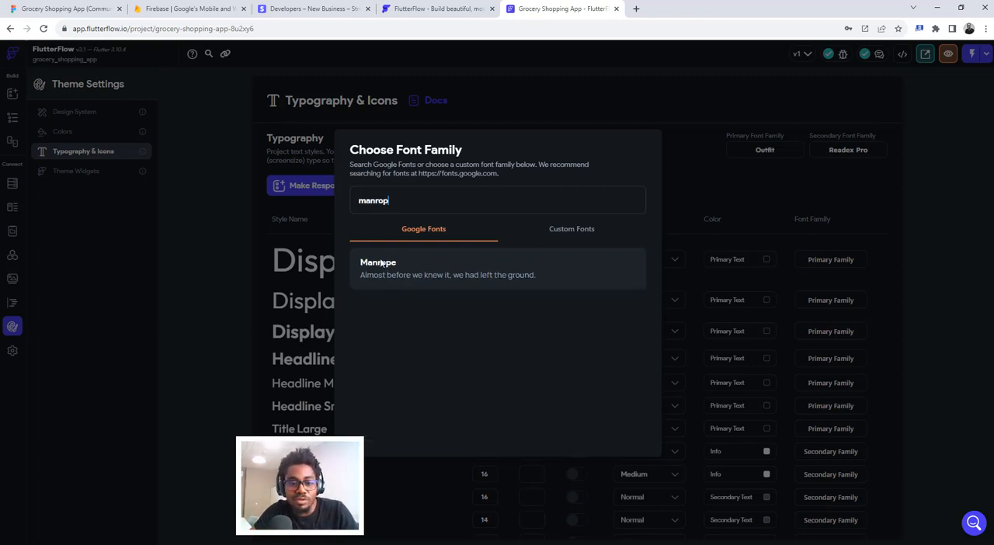
left_click(377, 268)
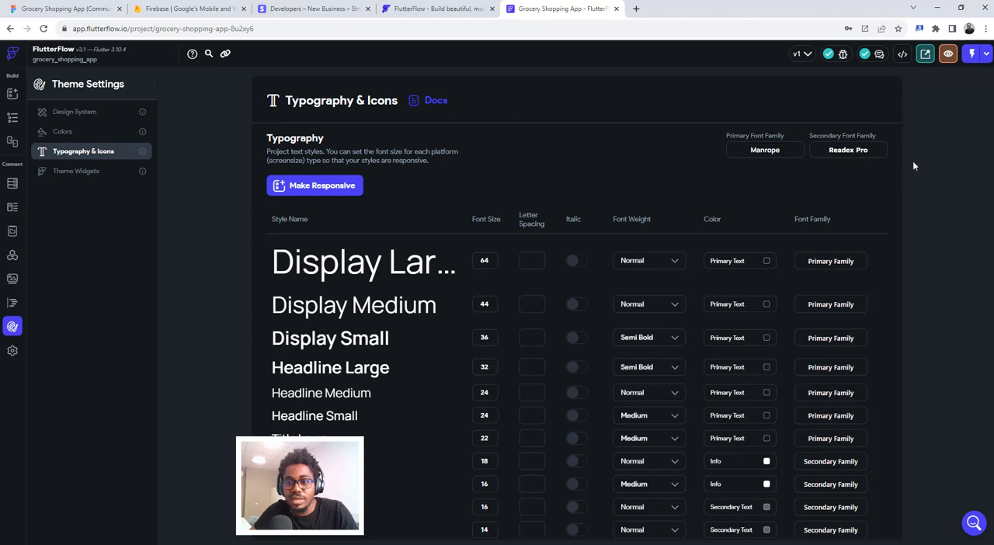
- Set the theme's secondary font family to Manrope and return to the onboarding page's widget tree
left_click(837, 149)
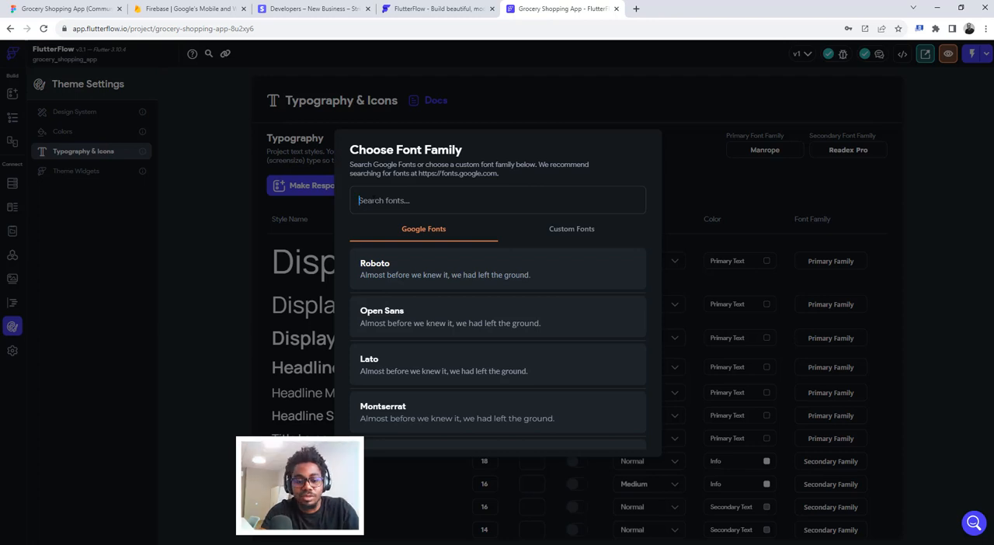
type("manrop")
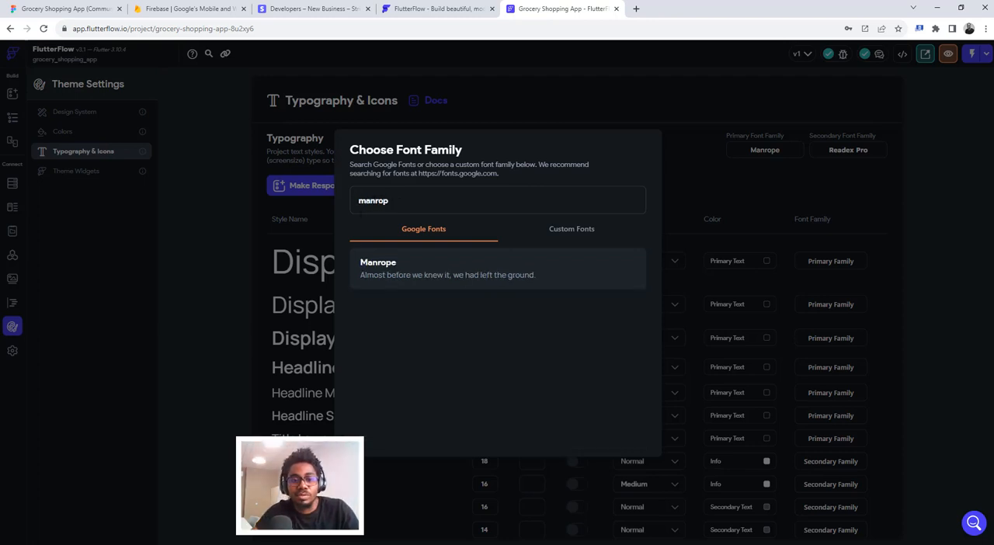
left_click(390, 267)
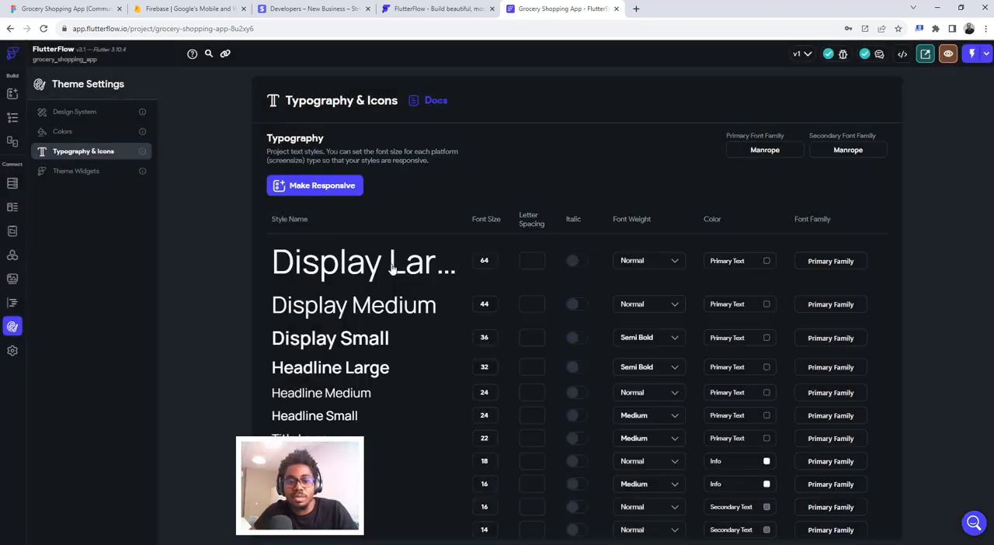
left_click(12, 118)
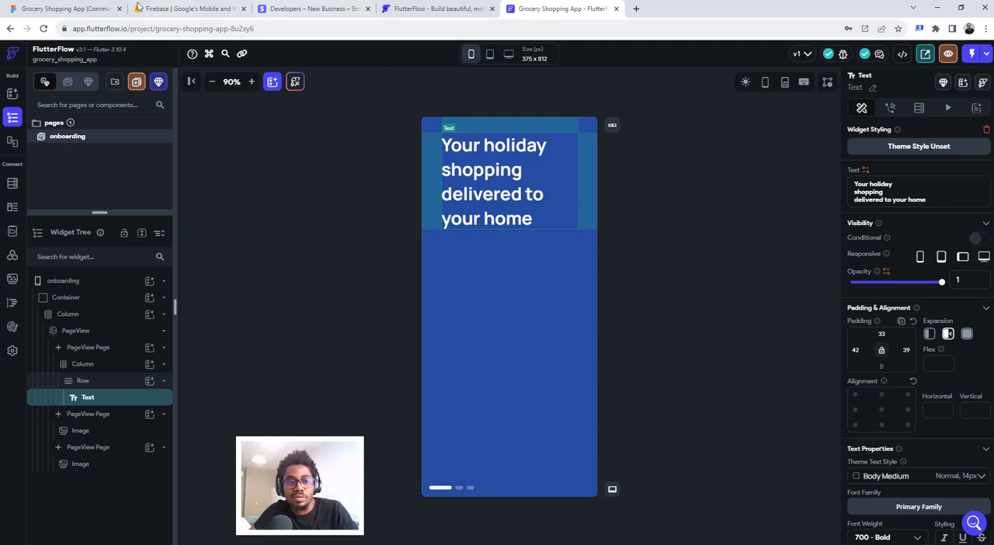
- Check the heading's line height in Figma and set the heading's line height ratio to 1.3 in FlutterFlow
left_click(78, 7)
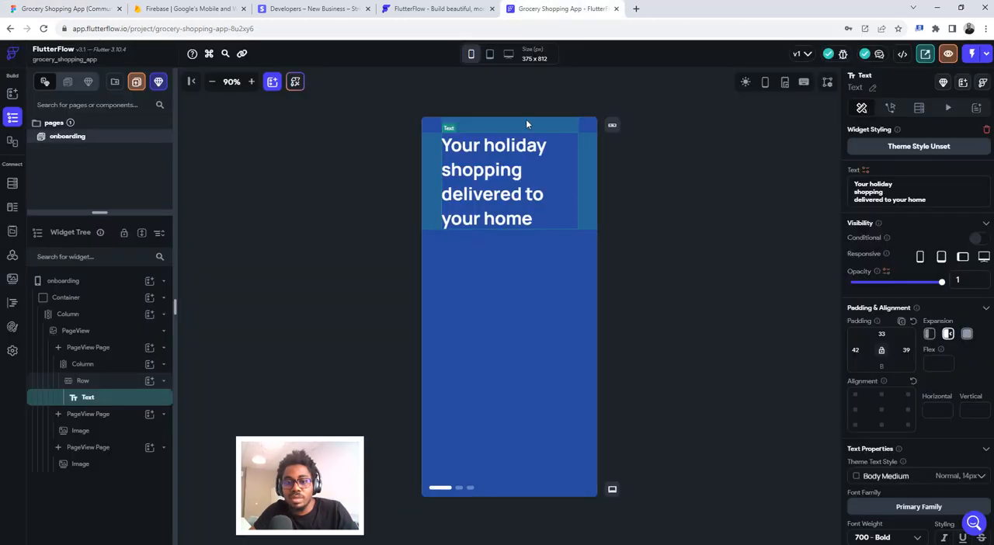
left_click(44, 4)
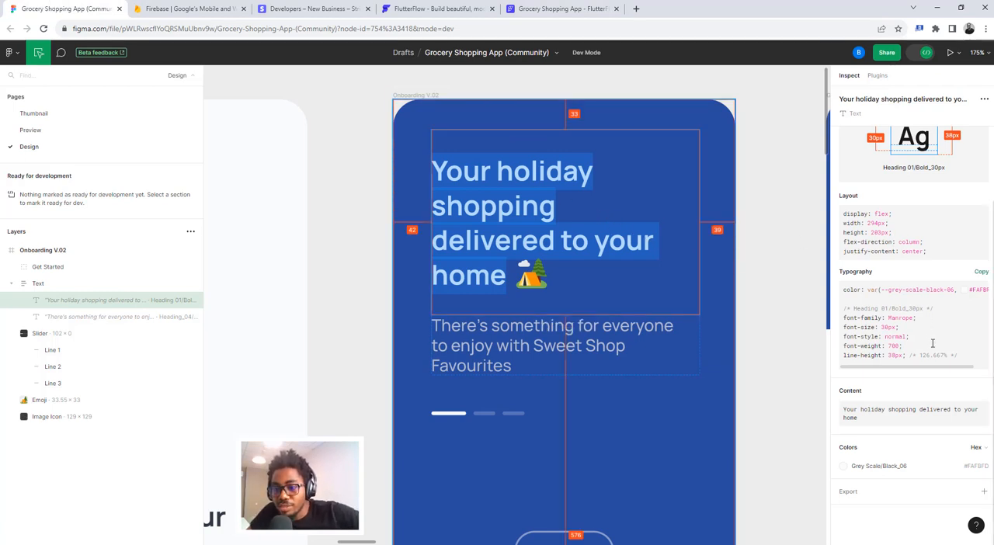
left_click_drag(844, 355, 923, 356)
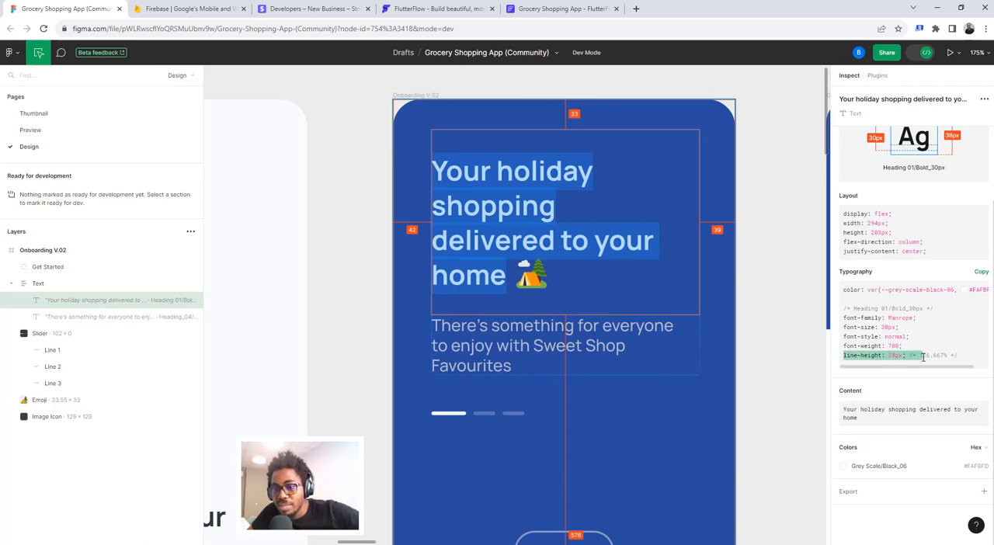
left_click_drag(923, 356, 929, 357)
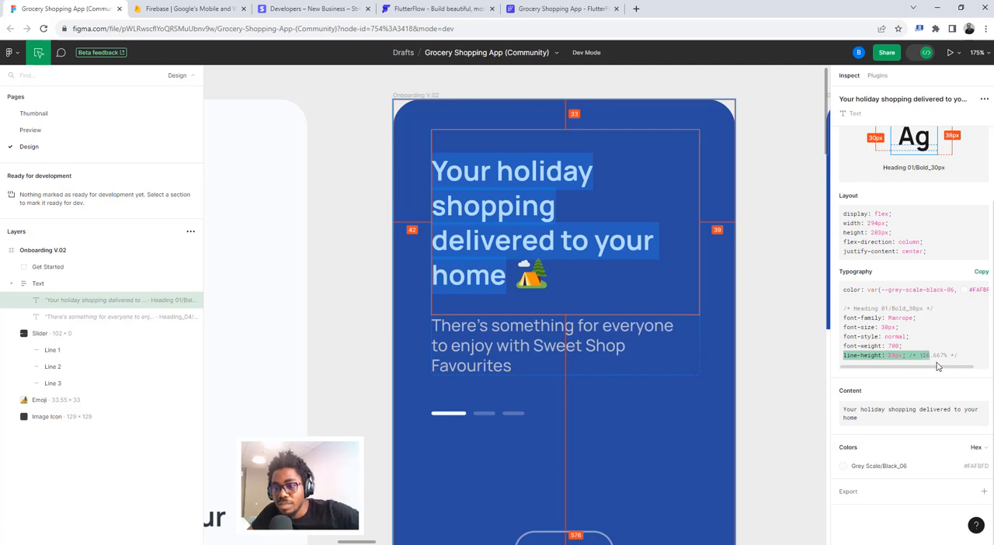
left_click(921, 354)
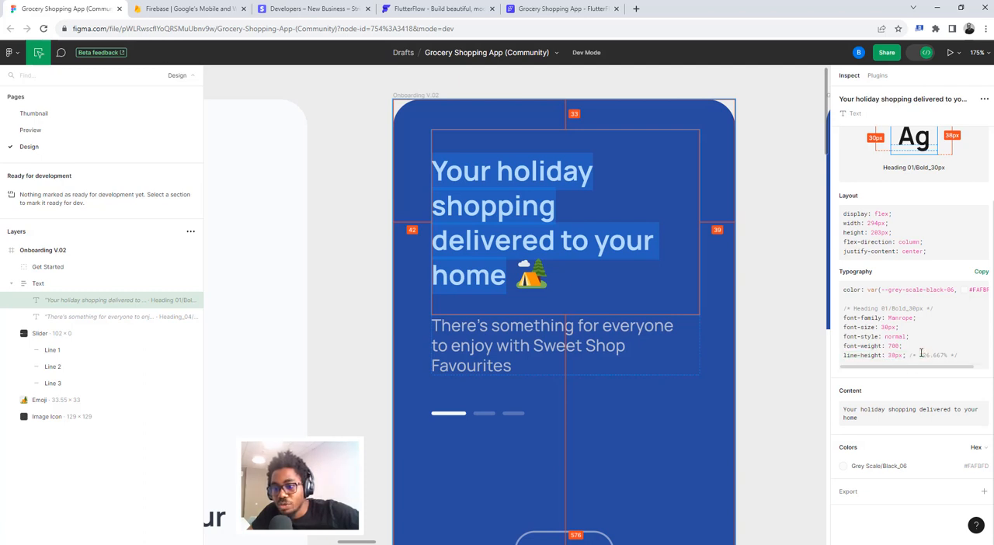
left_click_drag(919, 354, 944, 354)
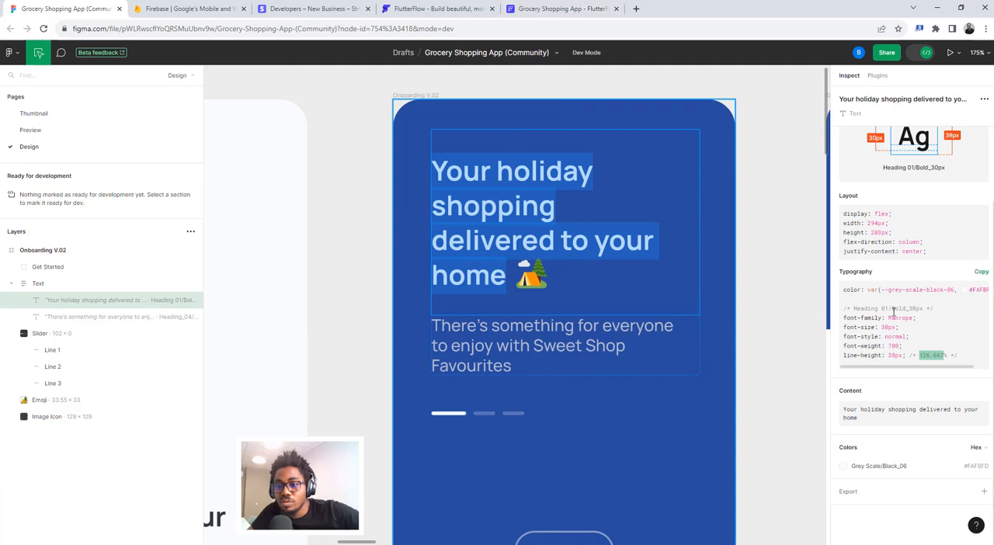
left_click(560, 9)
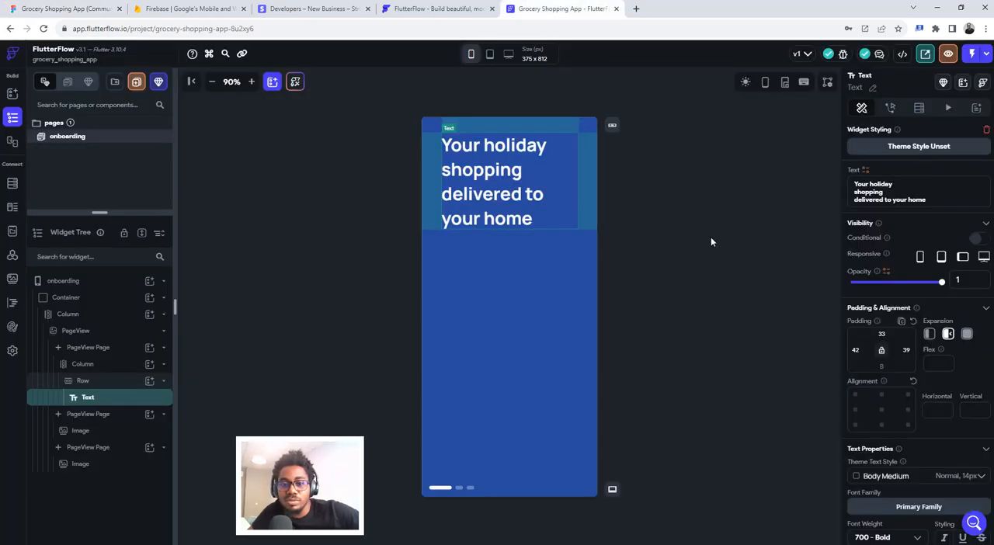
scroll(928, 398, "down", 5)
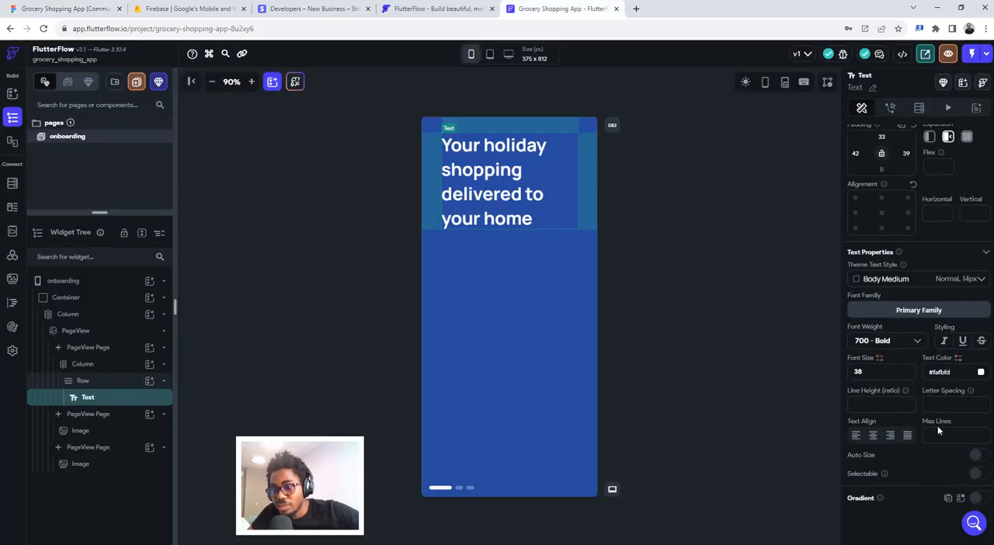
left_click(891, 405)
type("1.3")
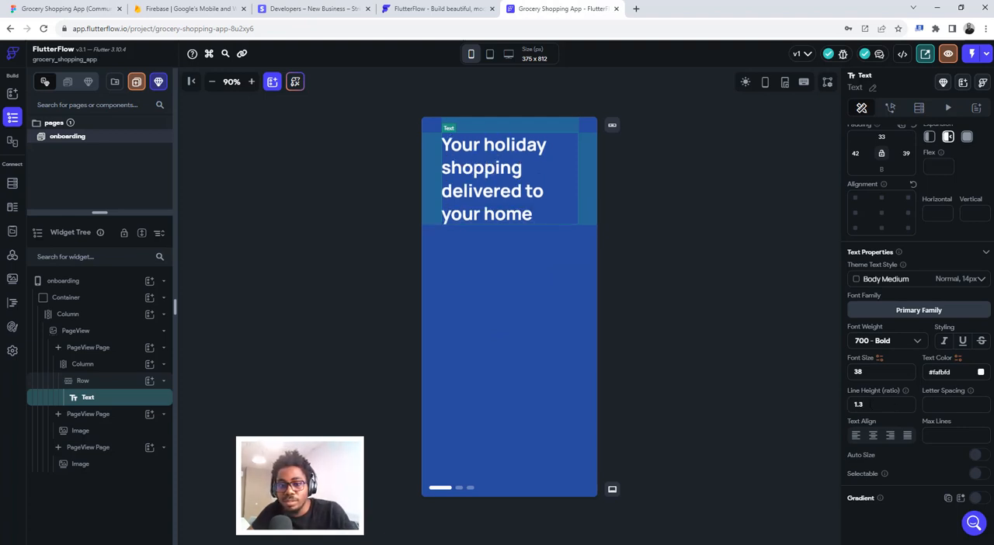
- Try a line height ratio of 126 on the heading and return it to 1.3
key("ctrl+a")
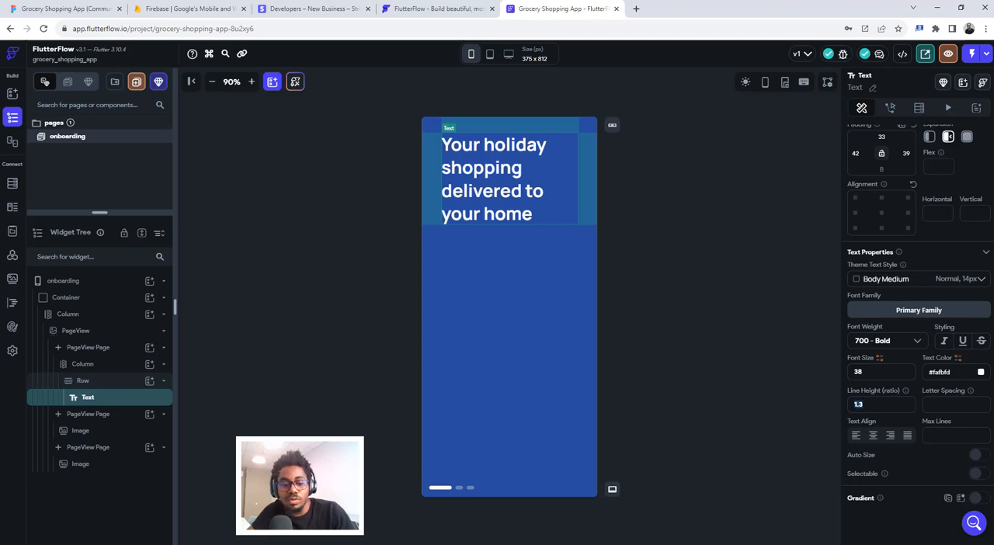
type("126")
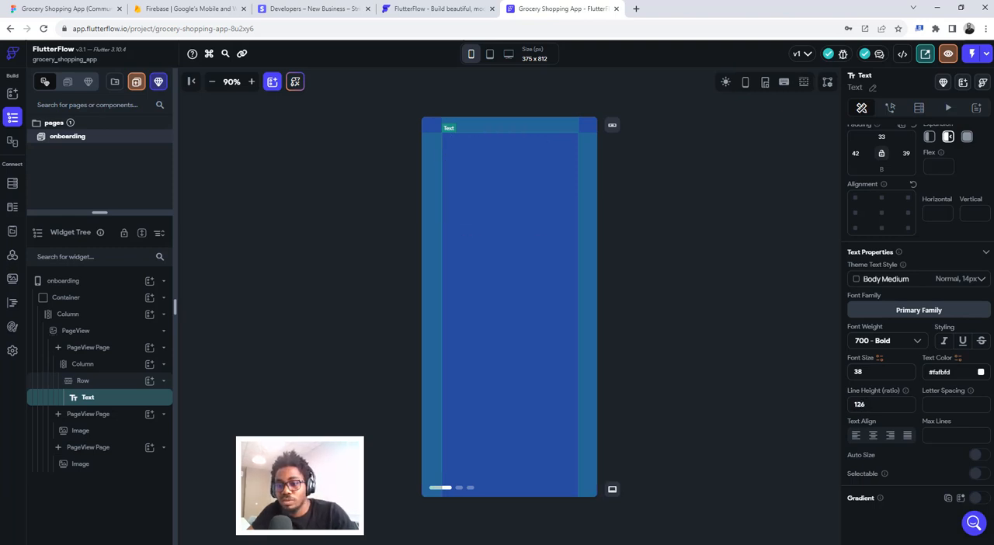
key("ctrl+a")
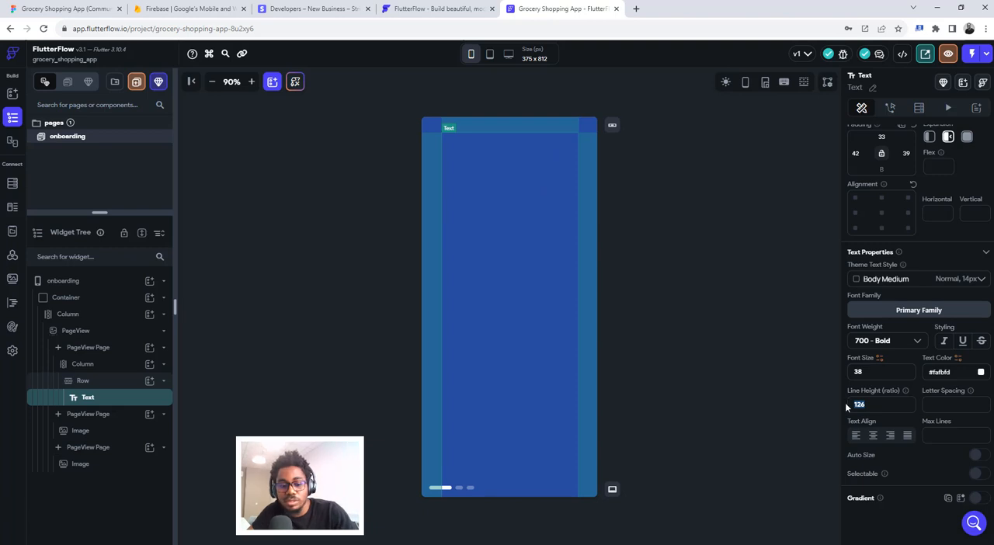
type("1.3")
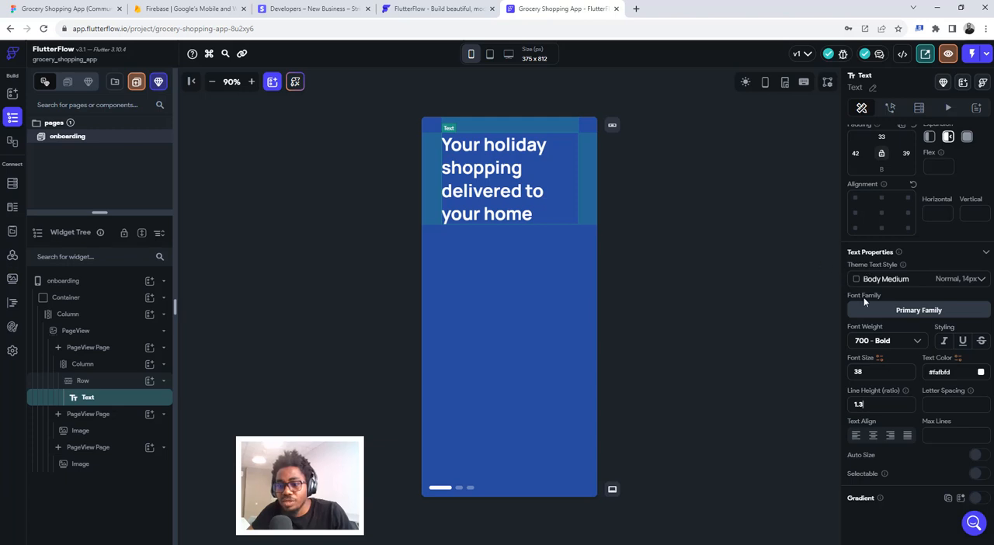
- In Figma, select the tent emoji beside the onboarding heading and export it as a PNG at 3x scale
left_click(99, 7)
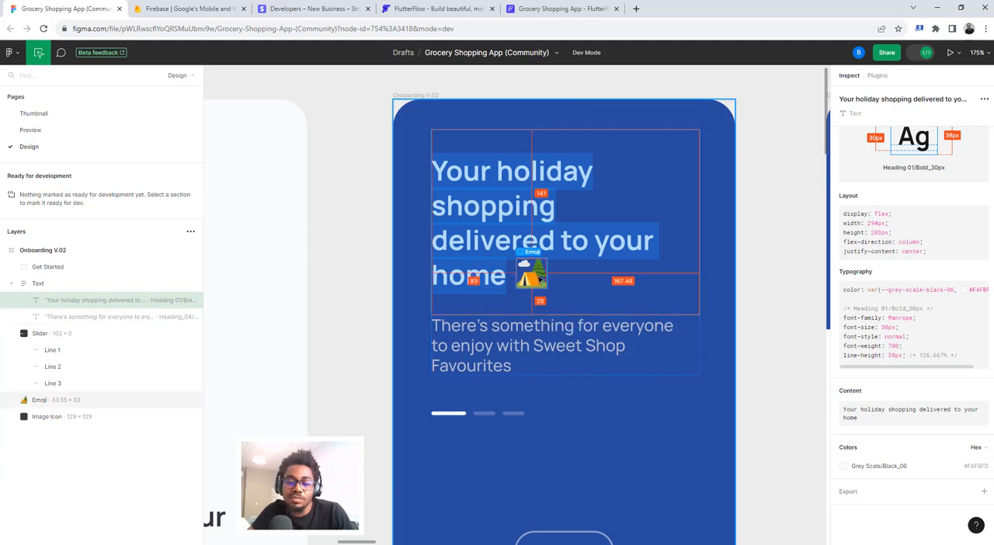
left_click(534, 276)
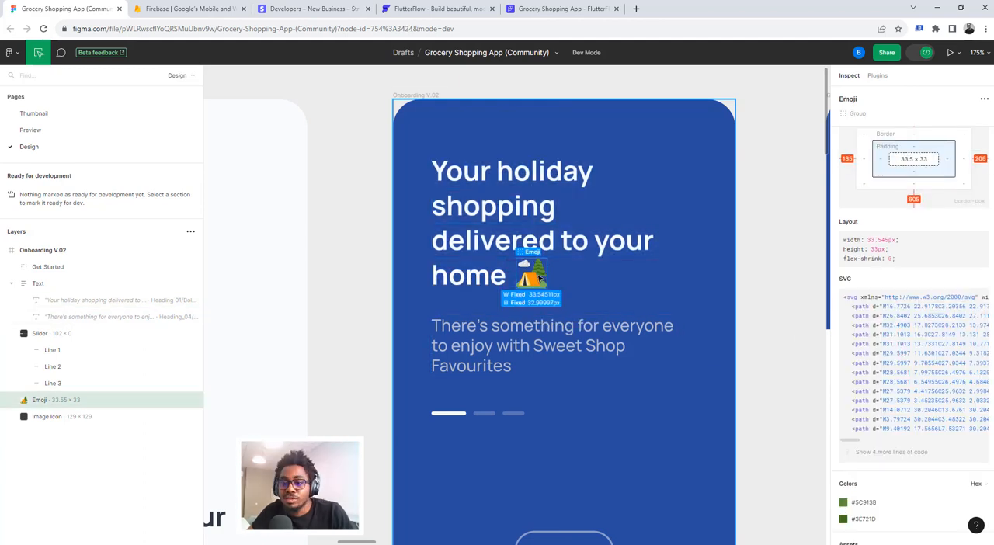
scroll(912, 349, "down", 3)
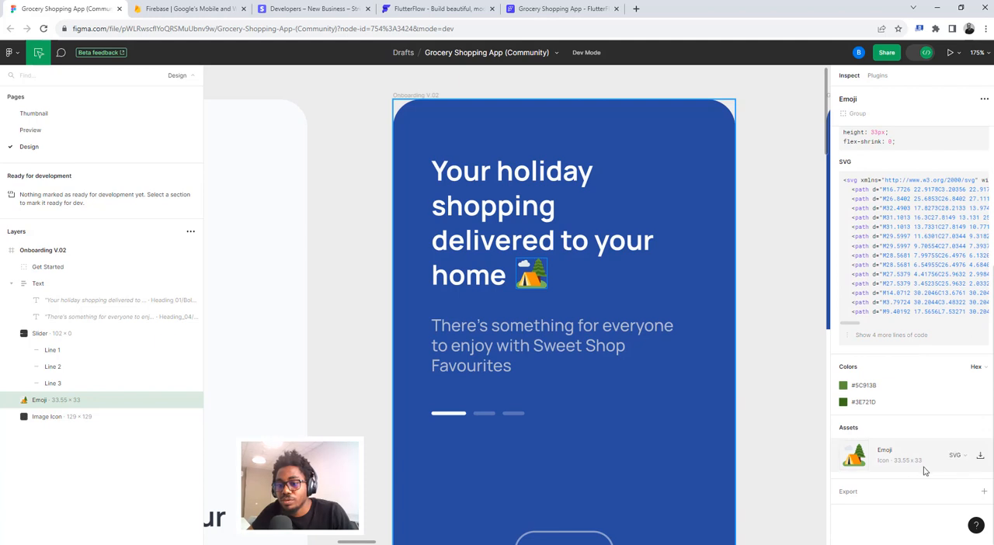
left_click(848, 492)
scroll(873, 485, "down", 2)
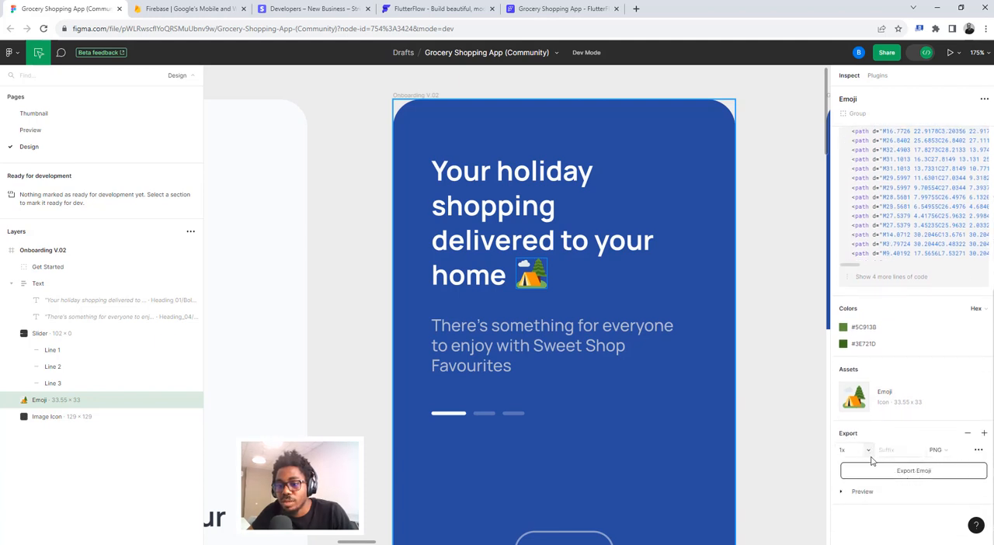
left_click(866, 450)
left_click(862, 487)
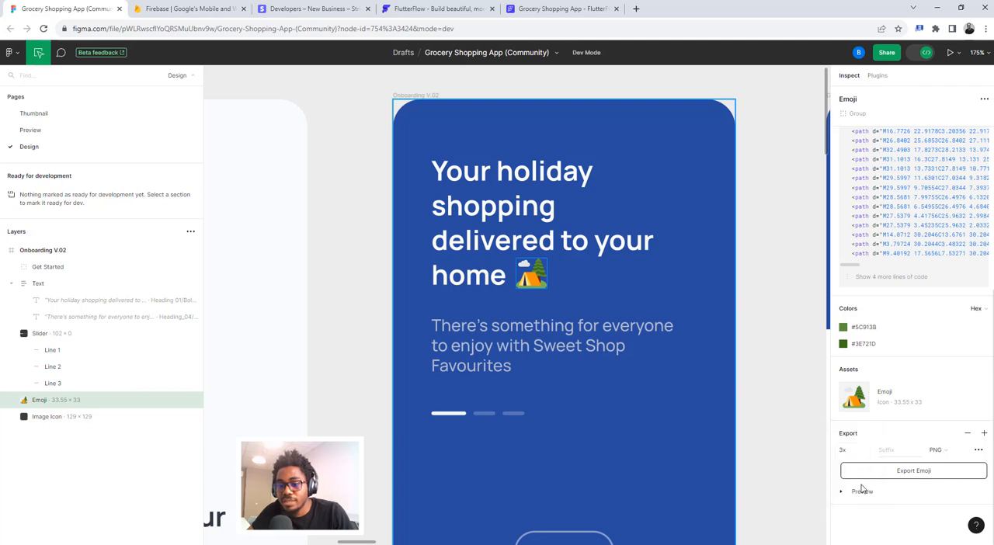
left_click(857, 492)
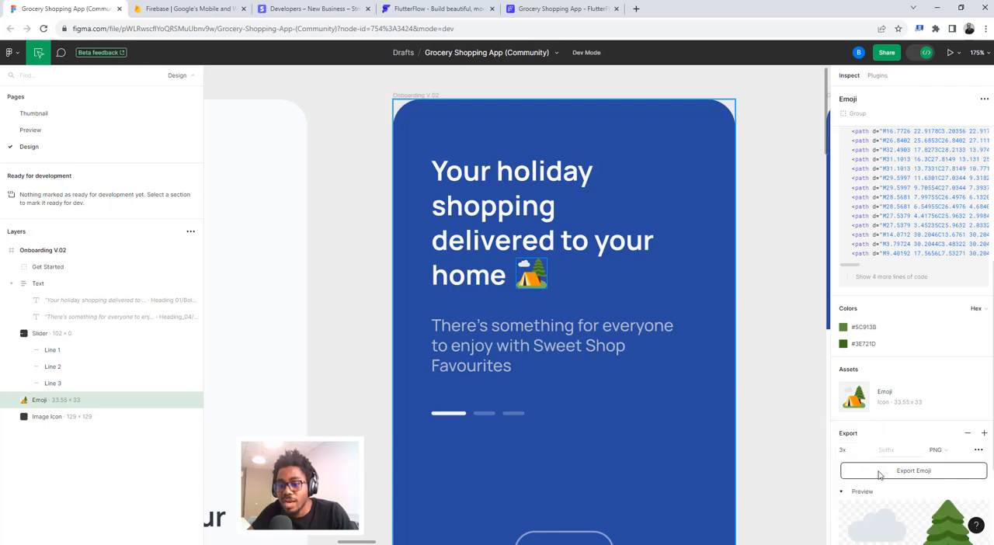
scroll(885, 466, "down", 2)
left_click(913, 326)
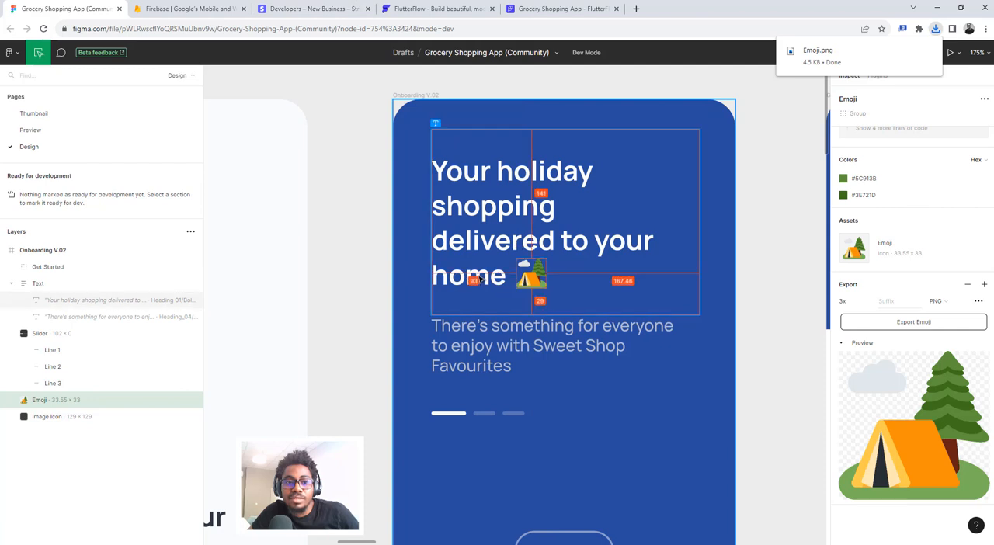
- Switch to FlutterFlow and wrap the Row holding the onboarding heading in a Stack
left_click(549, 9)
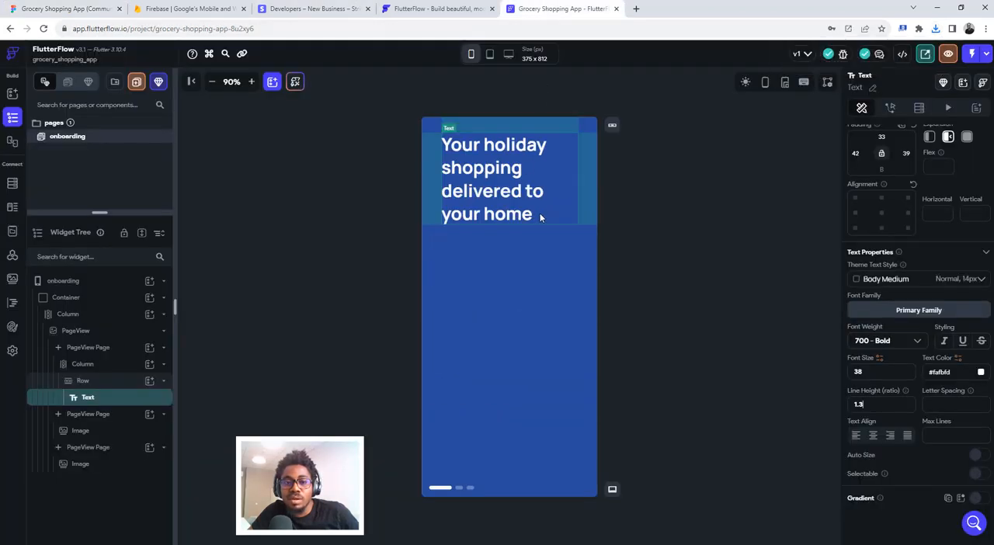
left_click(69, 7)
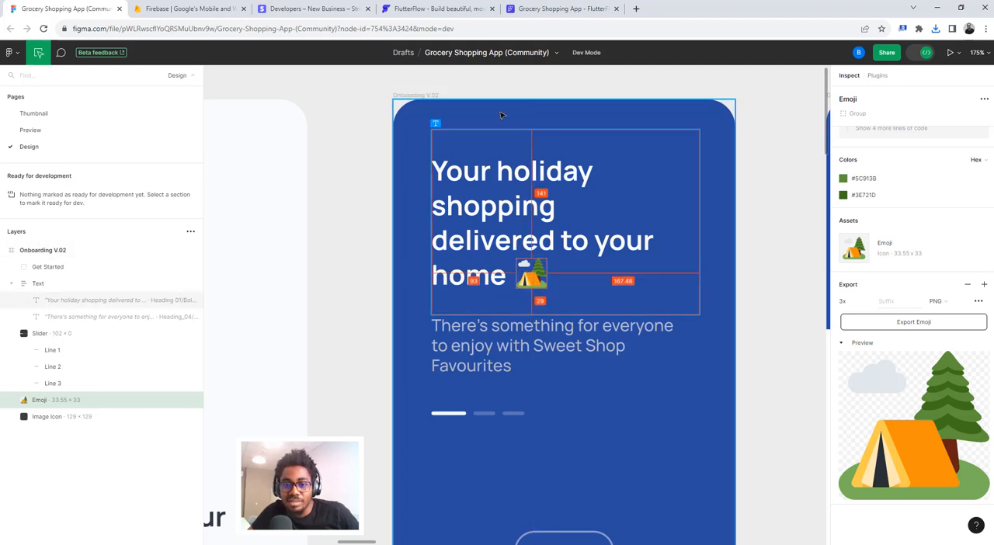
left_click(538, 6)
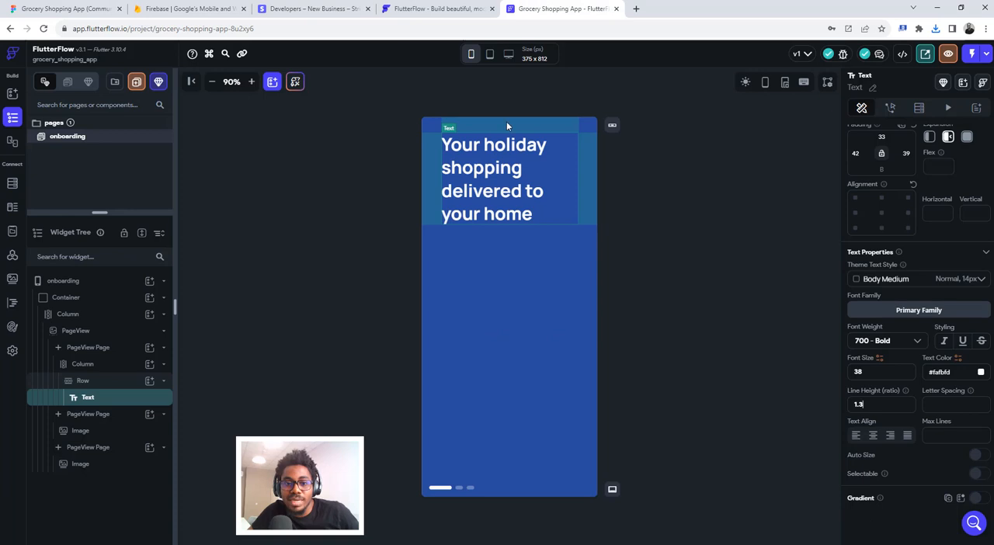
left_click(92, 381)
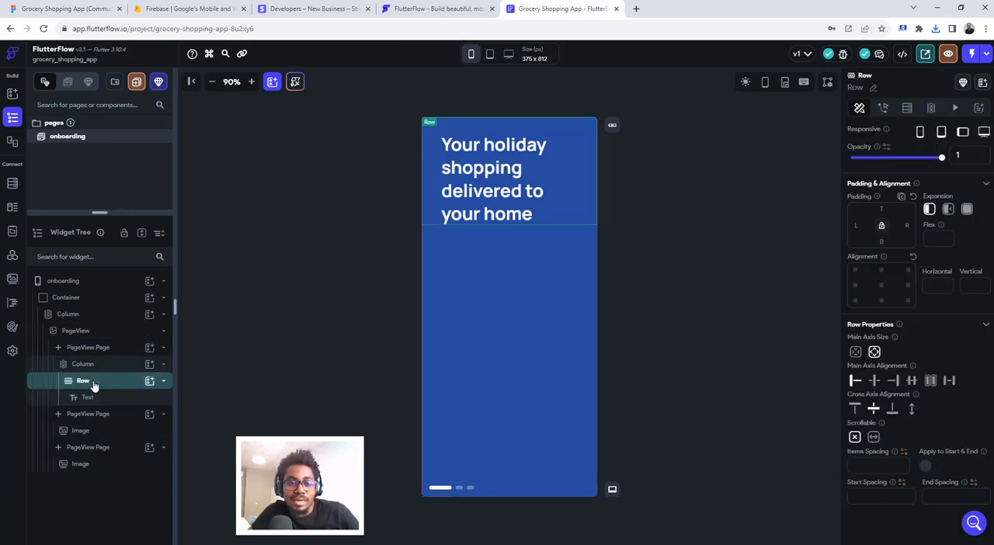
right_click(93, 386)
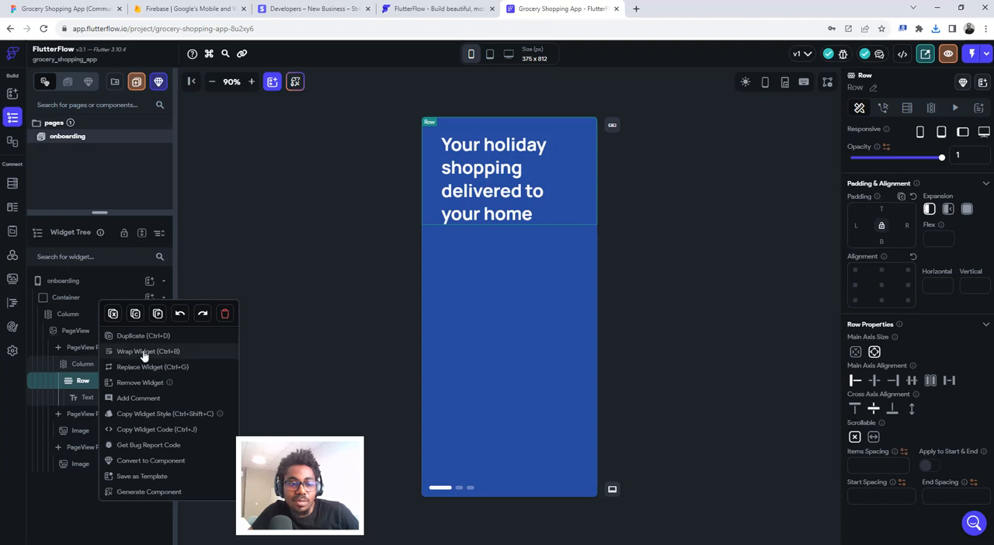
left_click(75, 387)
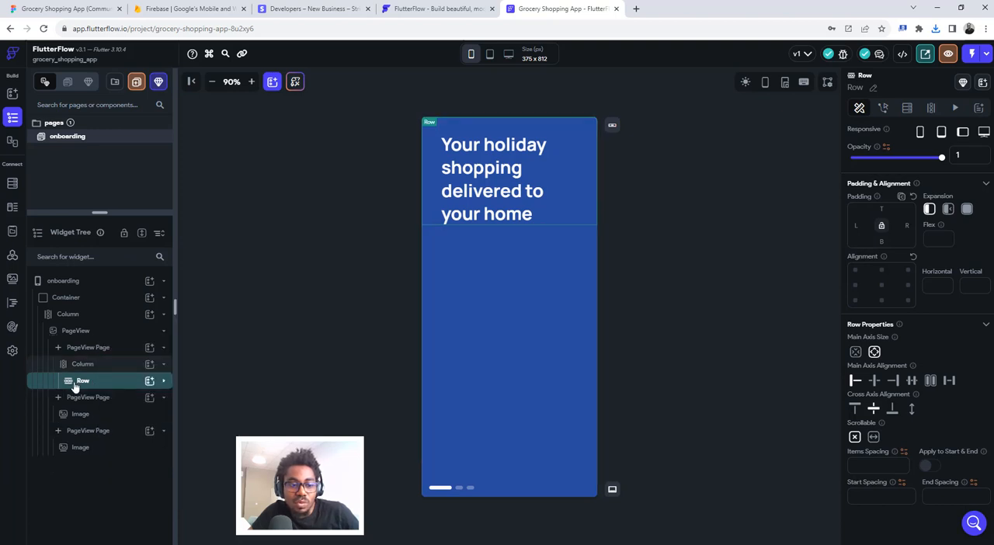
right_click(87, 385)
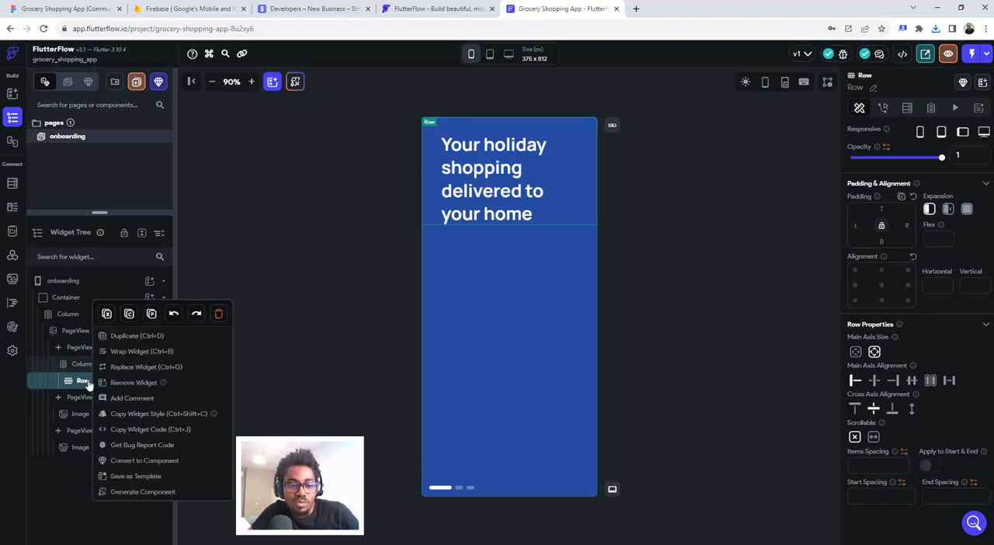
left_click(139, 353)
left_click(425, 276)
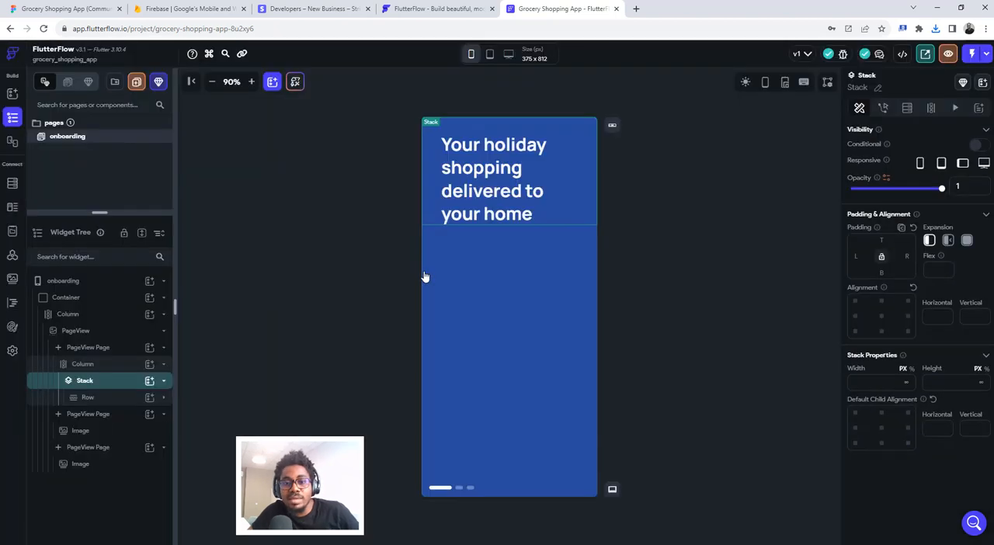
- Add an Image to the Stack, check the emoji's size in Figma, and set the image to 34 px wide and 33 px high
left_click(150, 380)
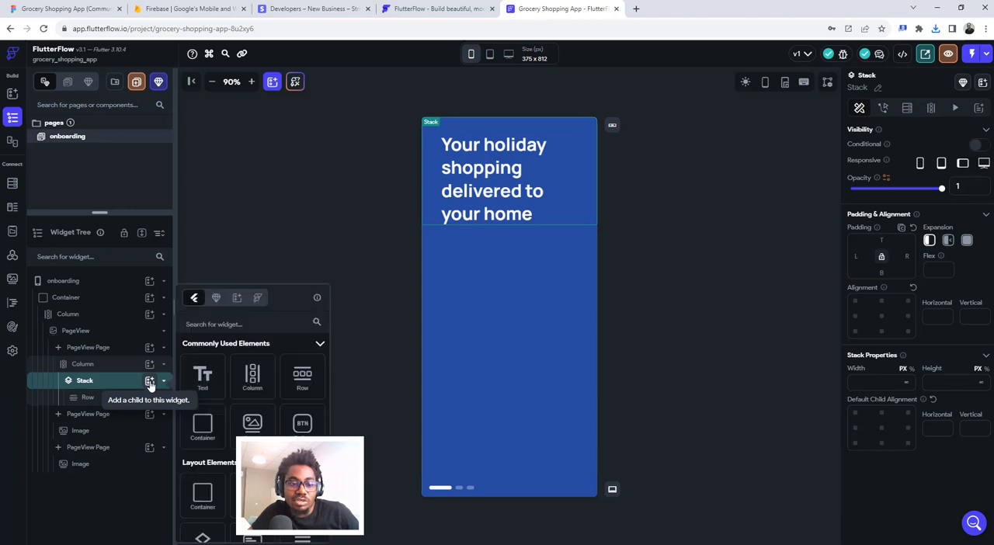
left_click(250, 422)
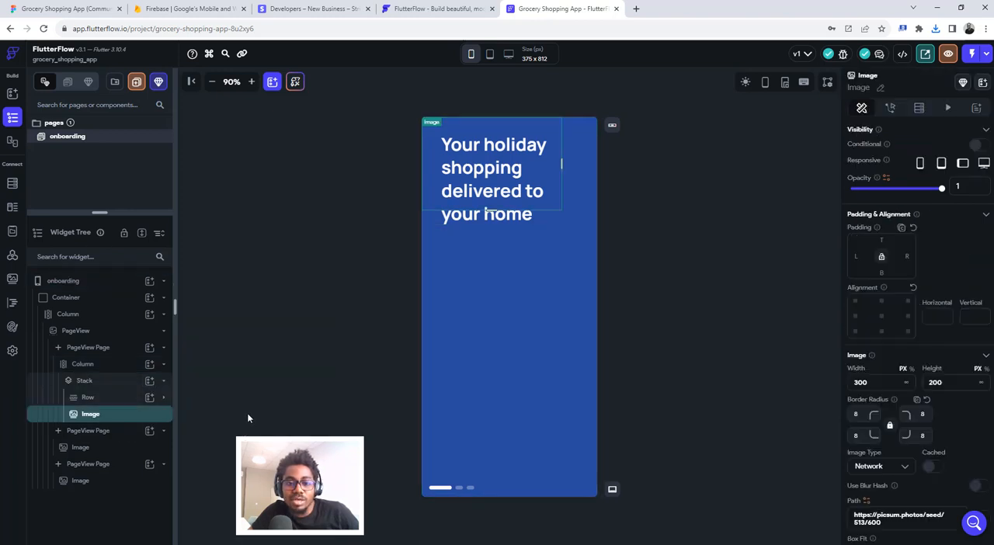
left_click(59, 8)
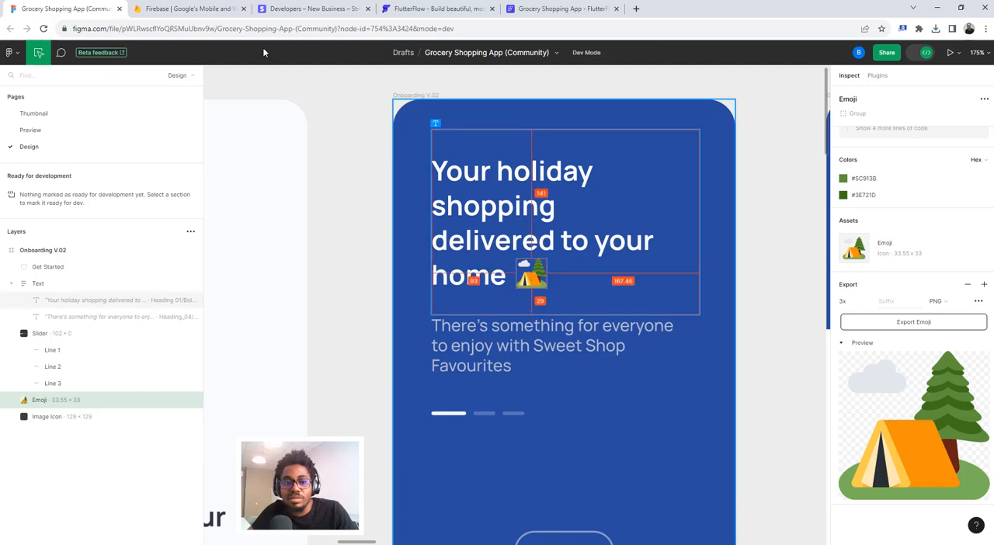
left_click(562, 9)
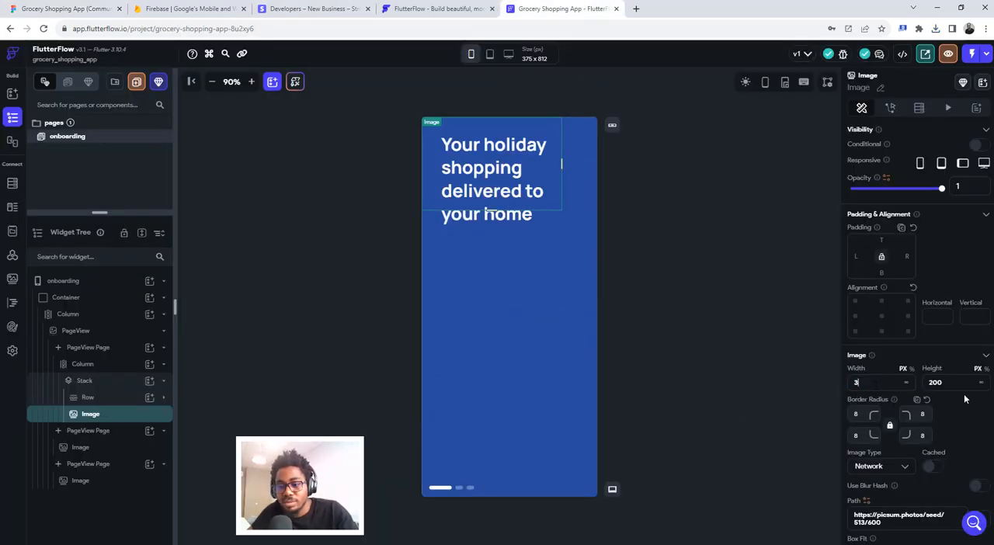
type("34")
key("Tab")
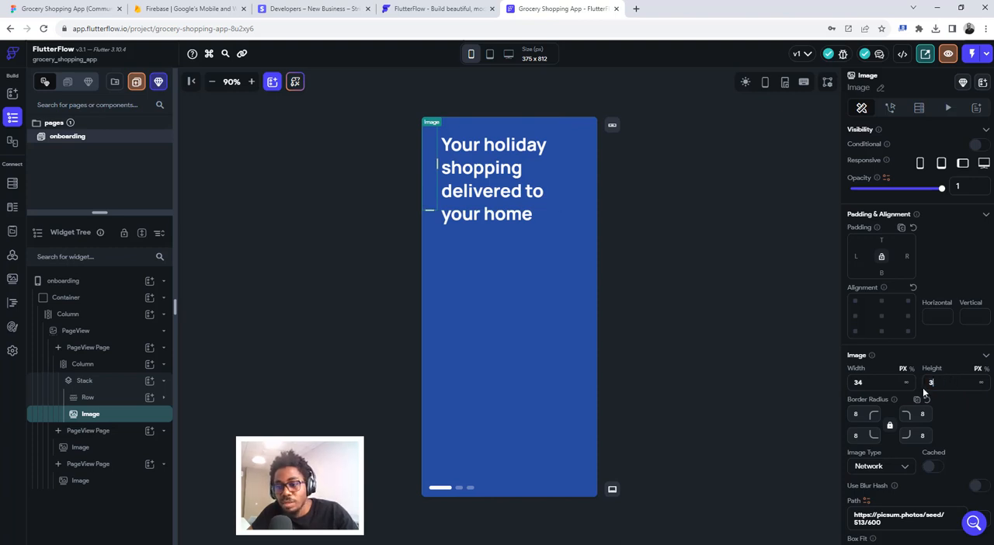
type("33")
- Clear the new image's border radius on all corners and set its image type to Asset
left_click_drag(860, 414, 843, 412)
key("BackSpace")
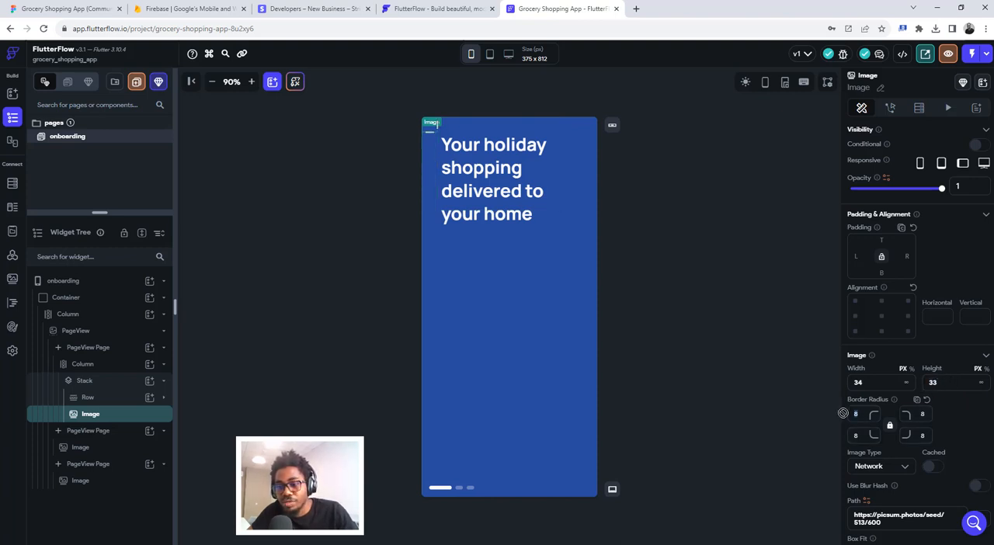
scroll(920, 449, "down", 2)
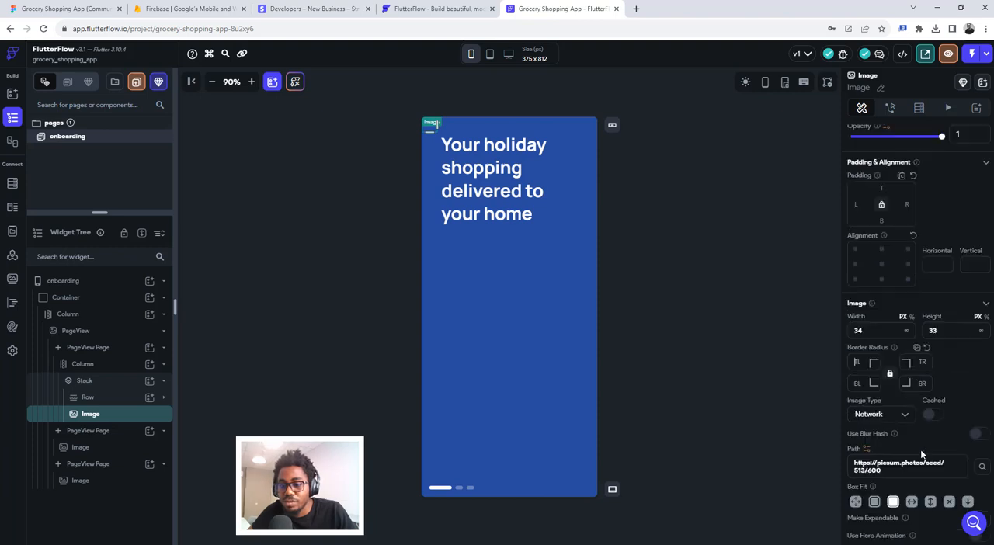
left_click(890, 380)
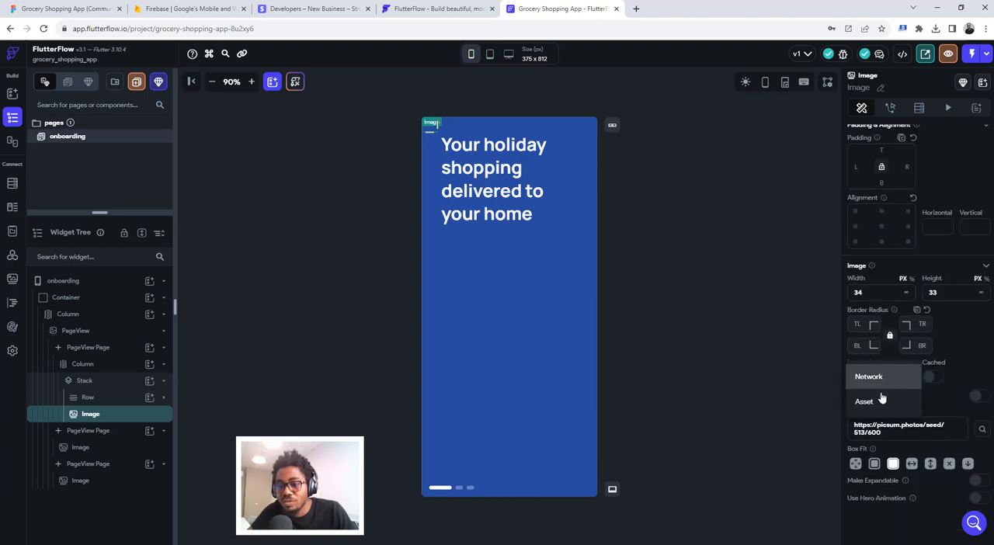
left_click(879, 402)
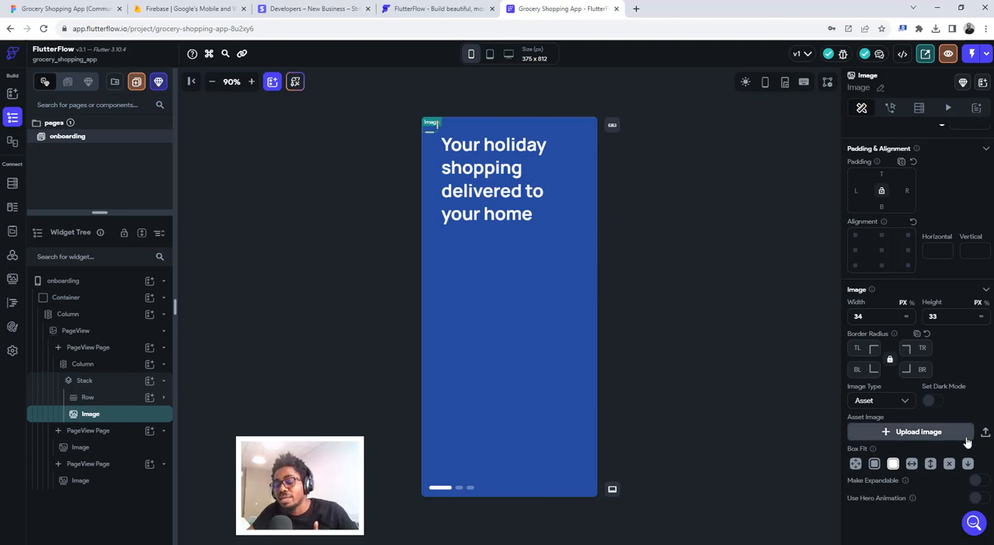
- Upload Emoji.png from the Downloads folder as the image's asset
left_click(985, 433)
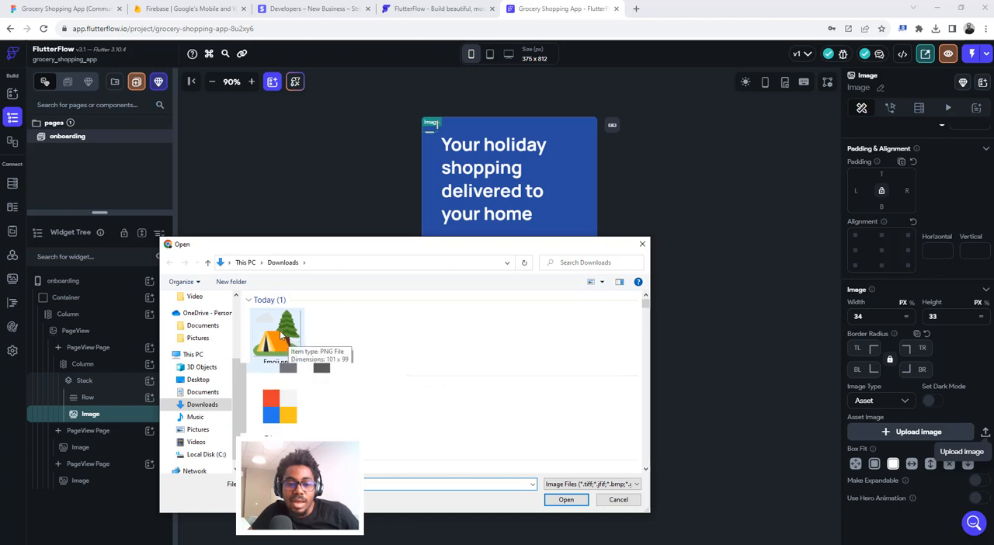
left_click(281, 334)
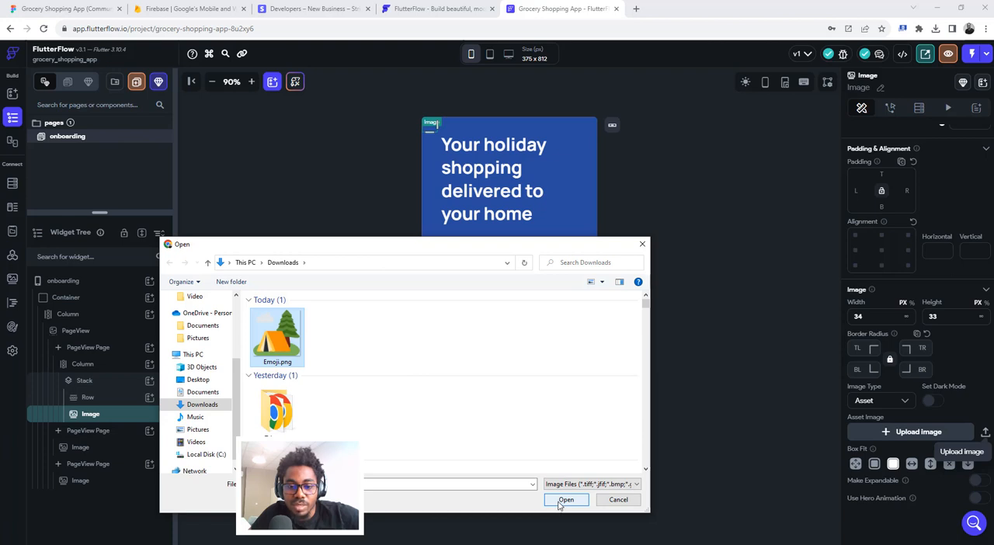
left_click(559, 501)
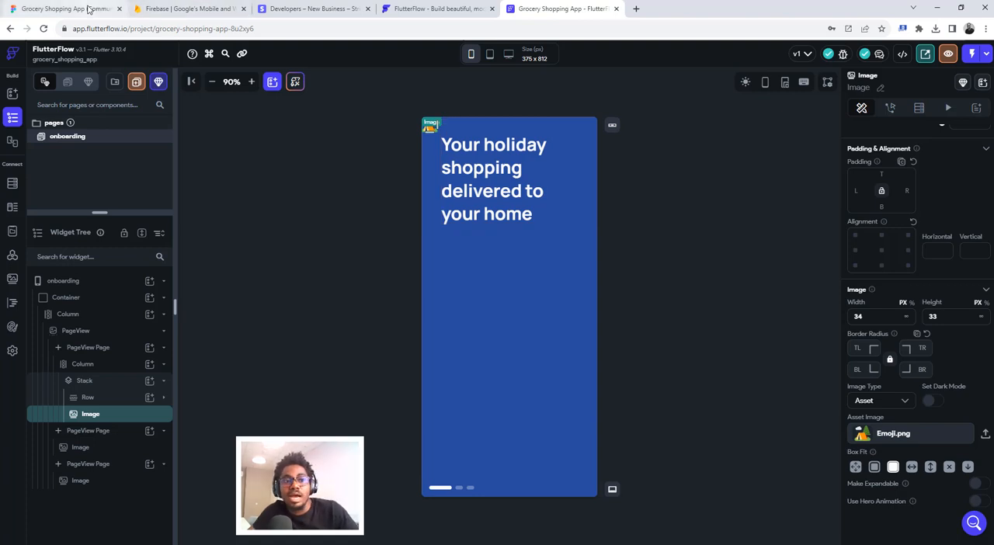
- Look up the emoji's offsets in Figma and set the image's left padding to 135 and top padding to 174 in FlutterFlow
left_click(66, 8)
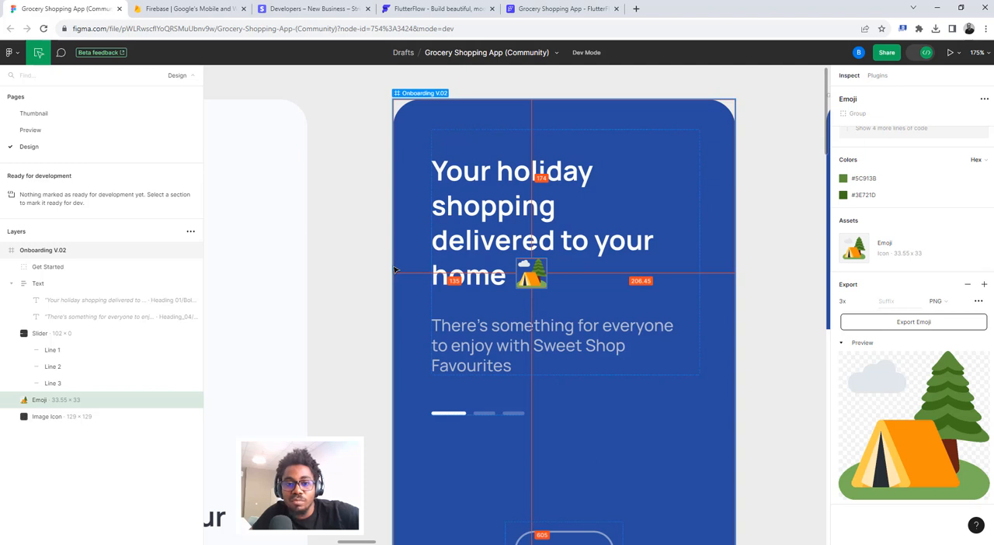
left_click(556, 8)
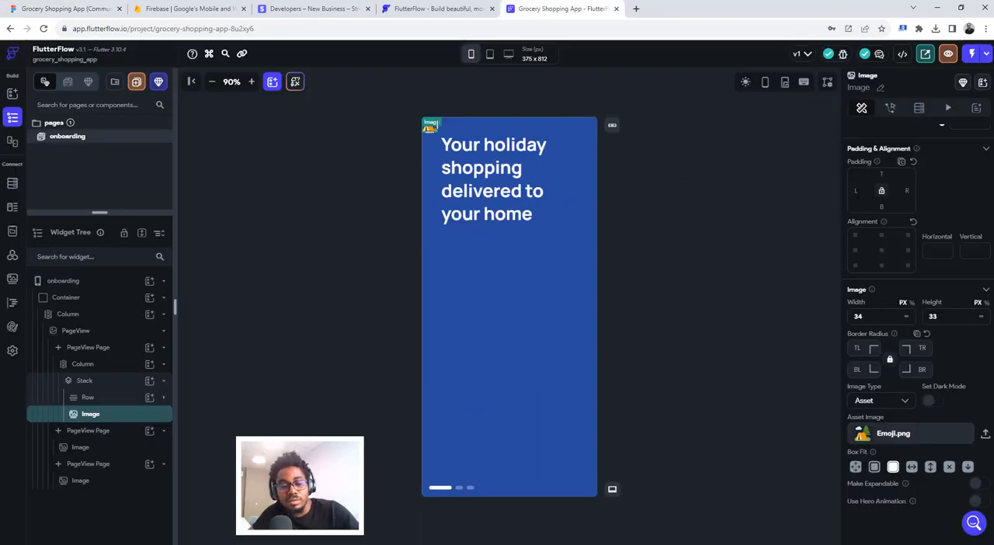
type("135")
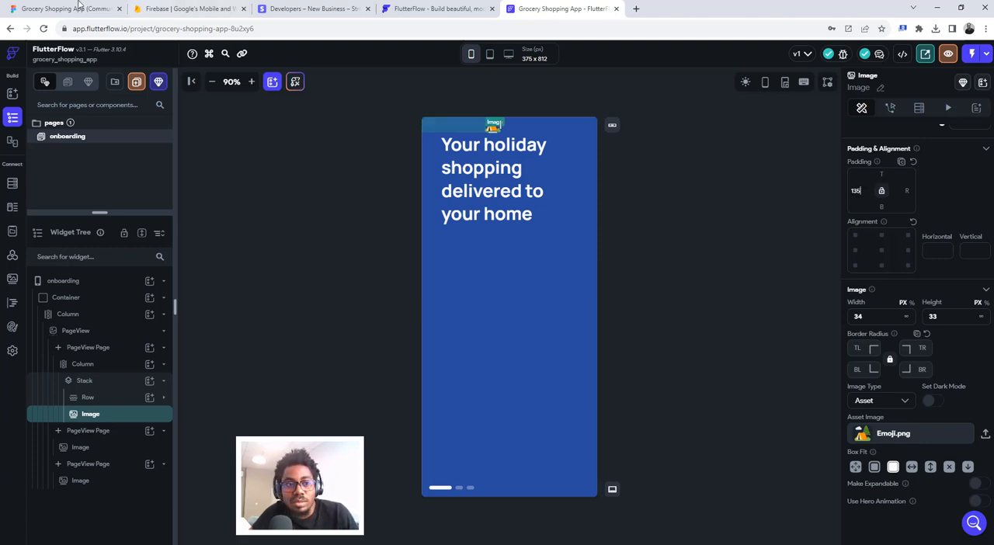
left_click(66, 9)
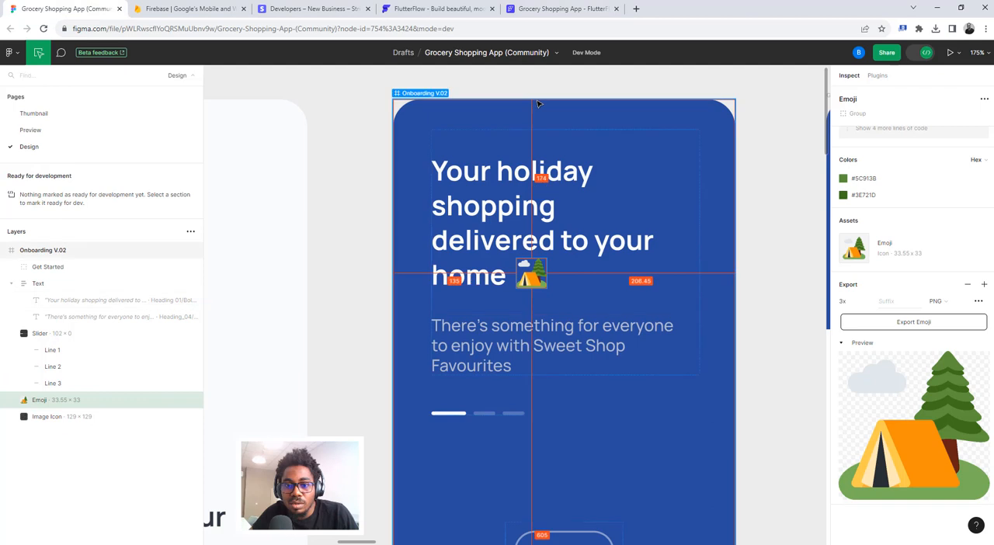
left_click(540, 8)
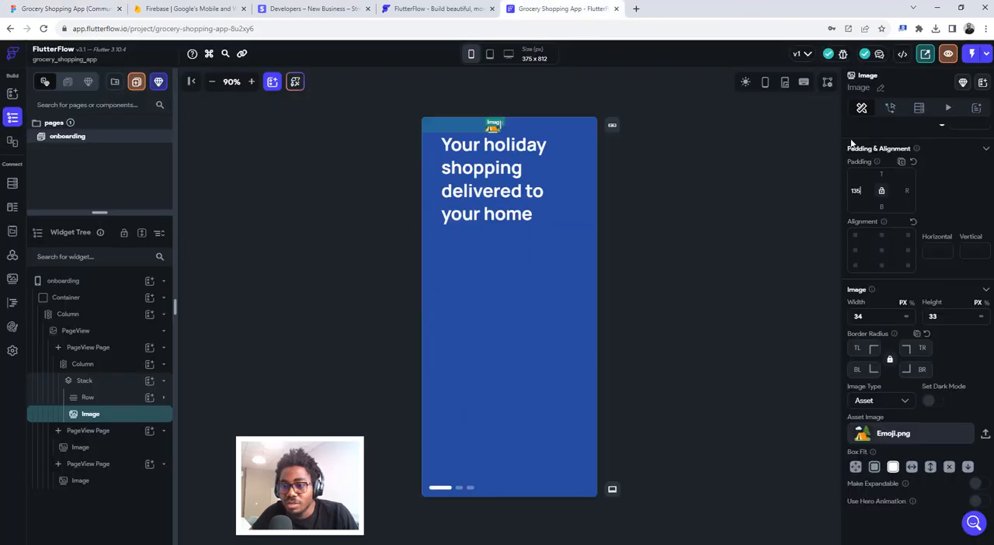
type("1")
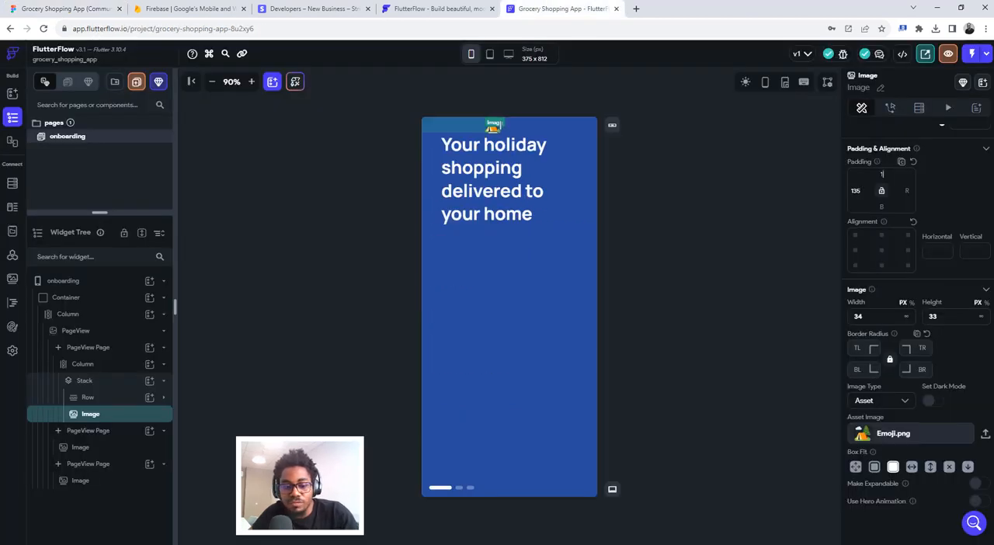
type("04")
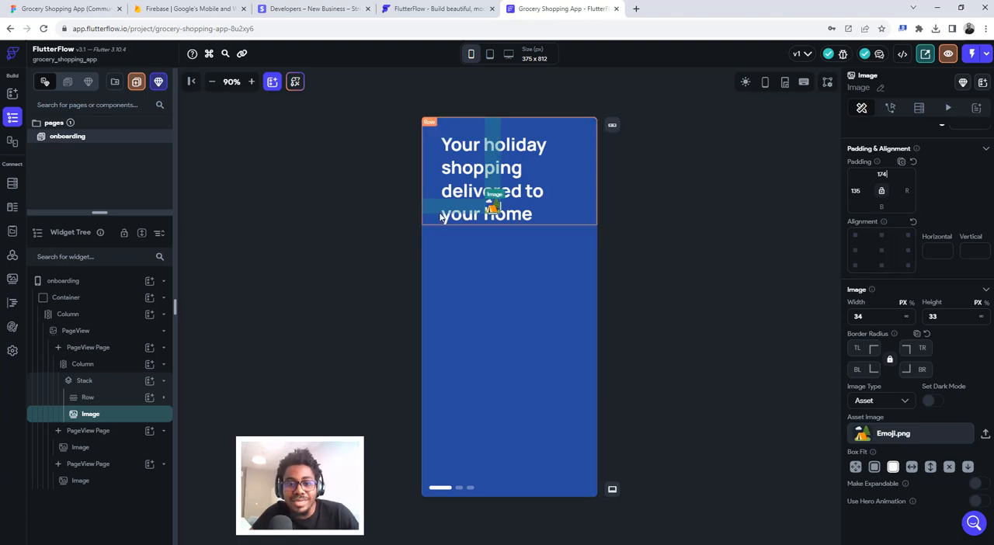
- Compare the heading's line wrapping with the Figma design and set the heading text's right padding to 21 in FlutterFlow
left_click(91, 7)
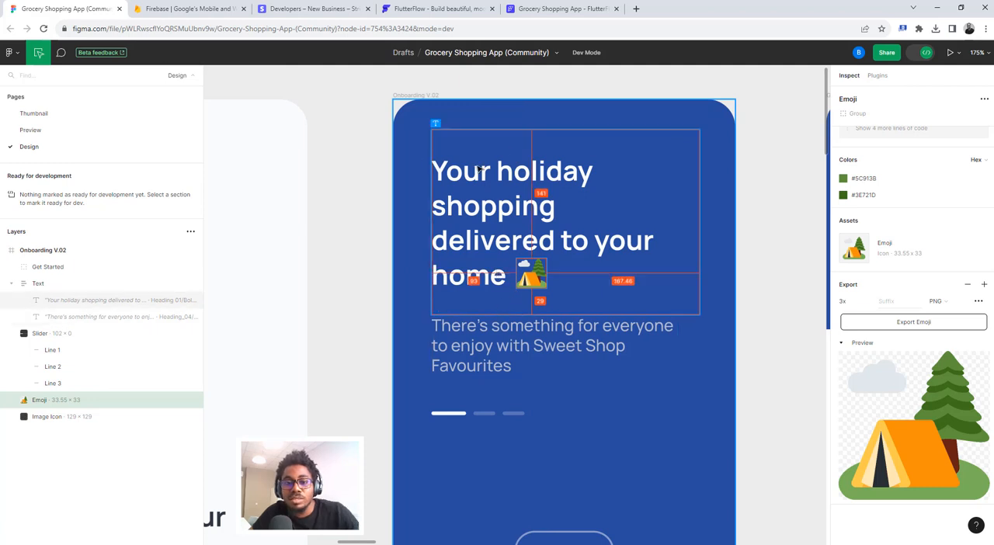
left_click(543, 9)
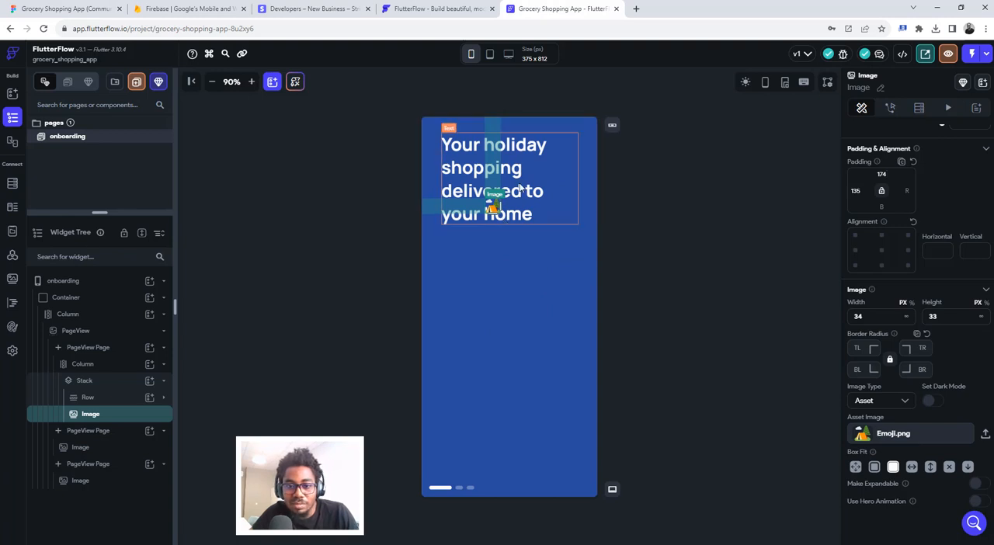
left_click(541, 191)
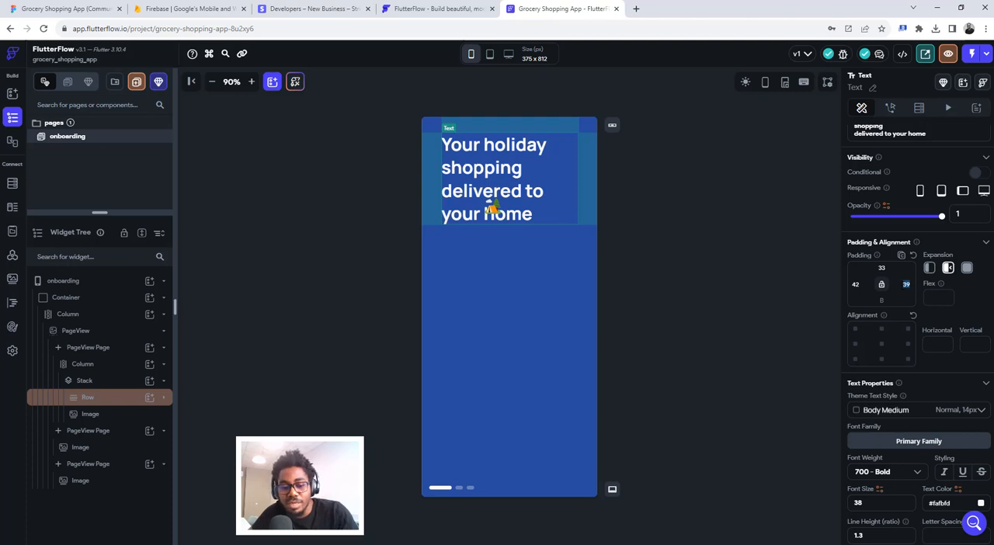
type("19")
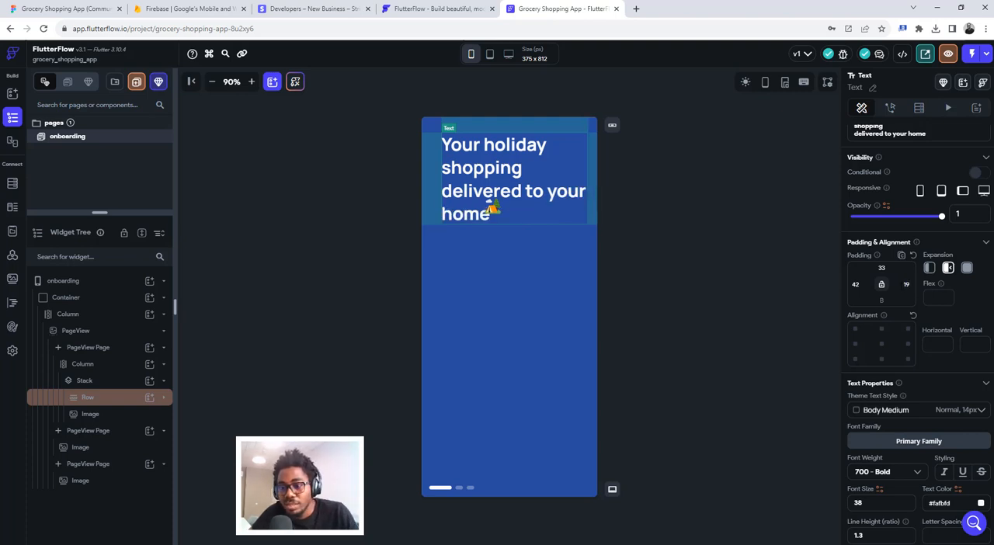
type("21")
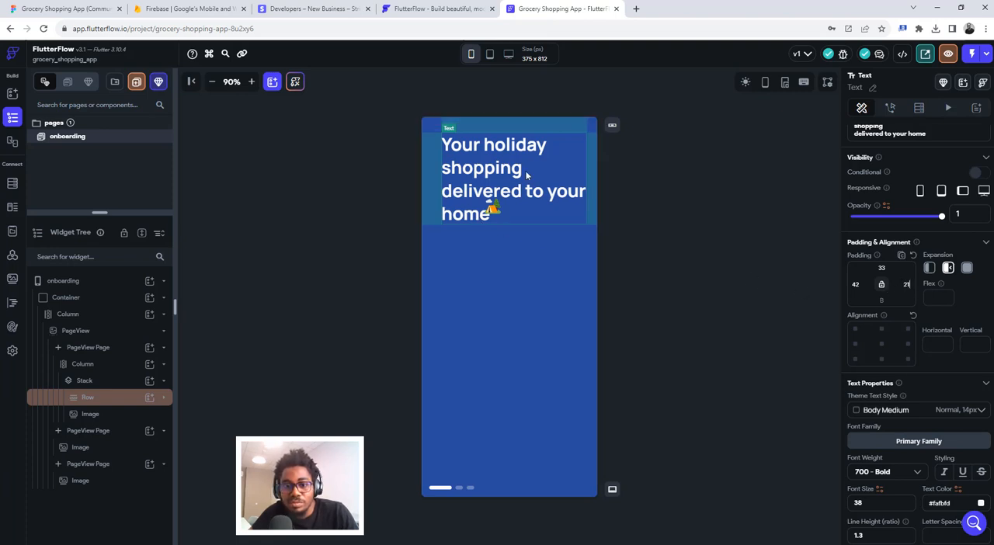
left_click(66, 8)
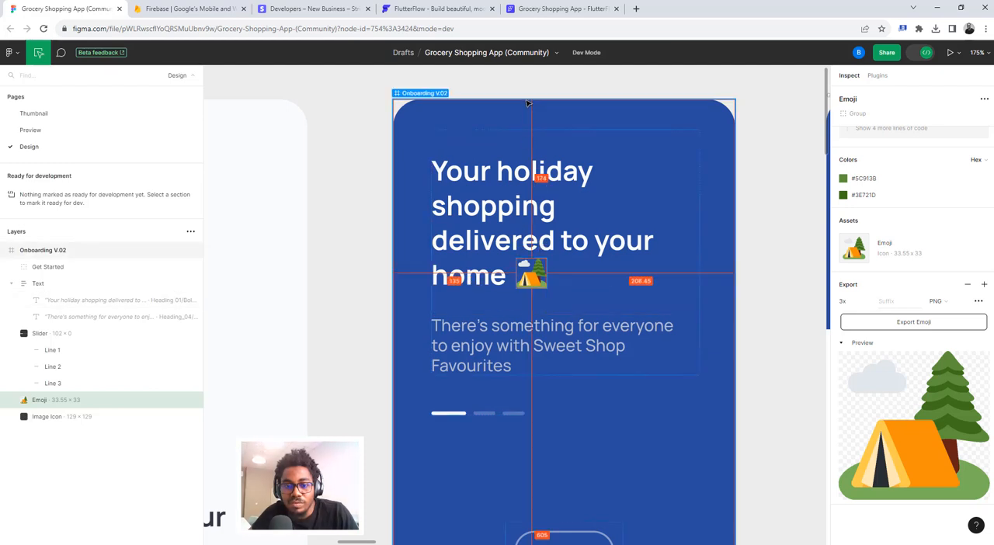
left_click(558, 9)
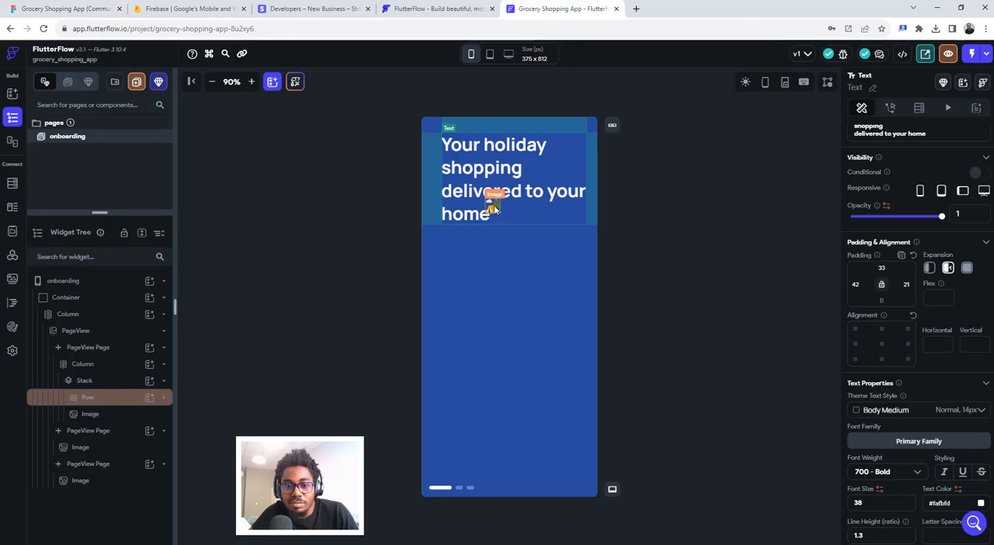
- Realign the tent emoji image beside "home" by setting its left padding to 155 and top padding to 187
left_click(493, 208)
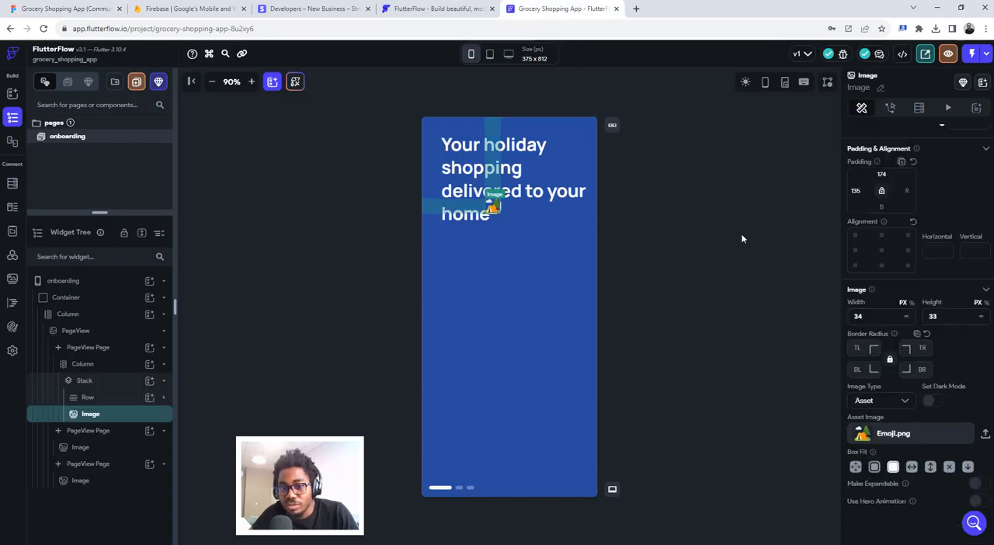
double_click(856, 191)
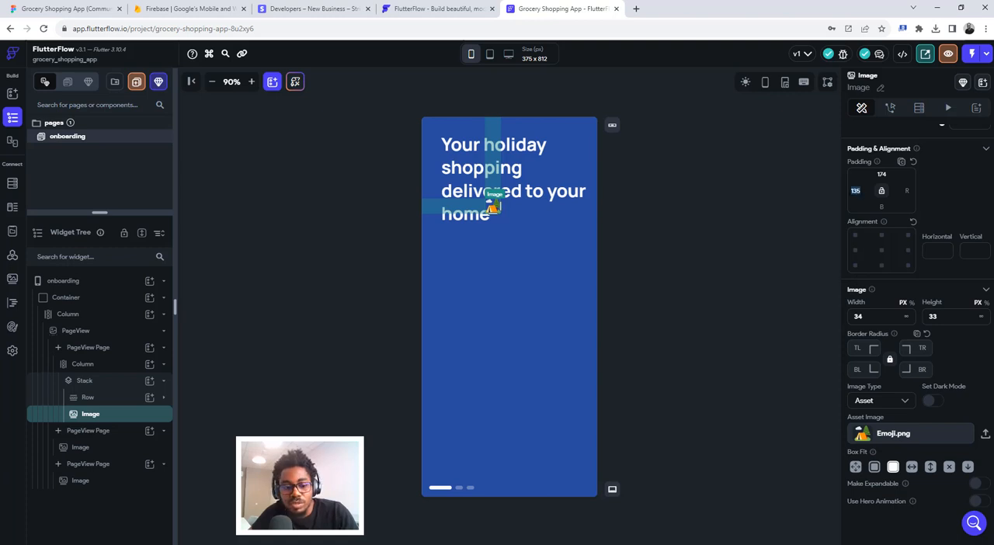
type("145")
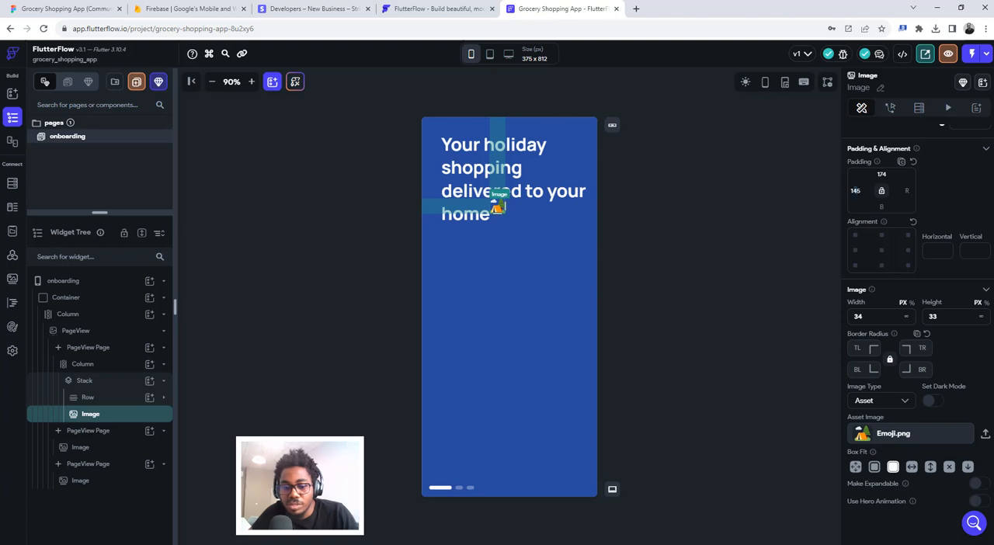
type("5")
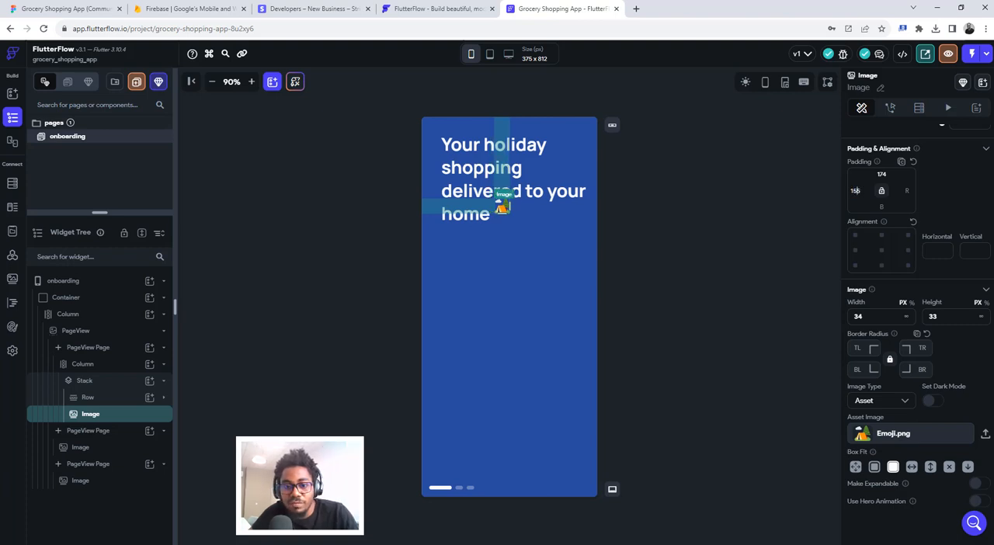
left_click(883, 174)
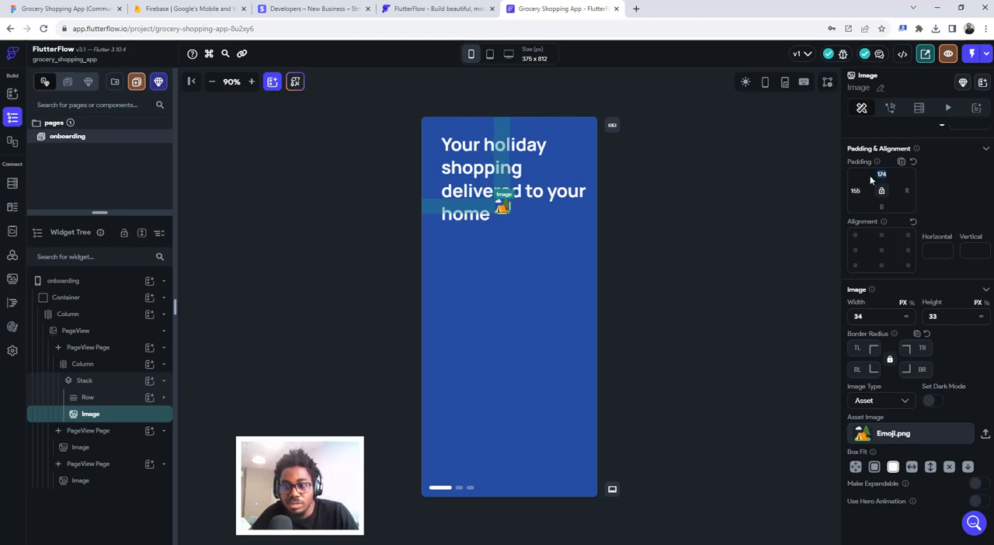
type("1")
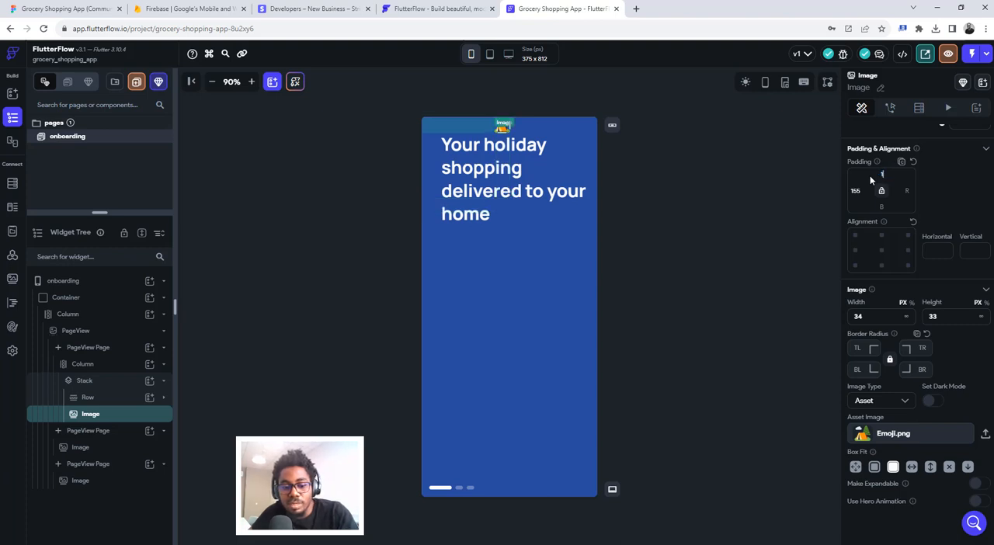
type("94")
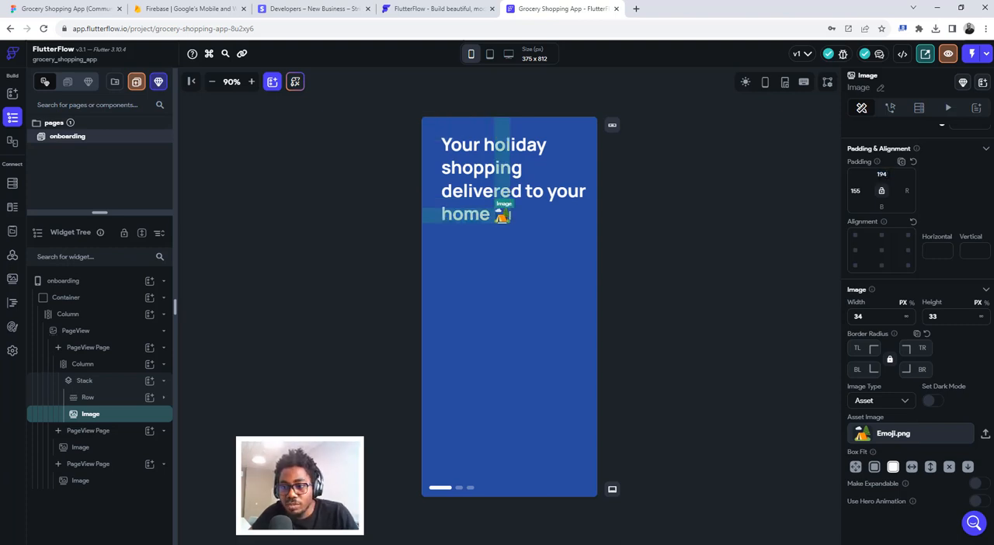
key("ctrl+a")
type("1")
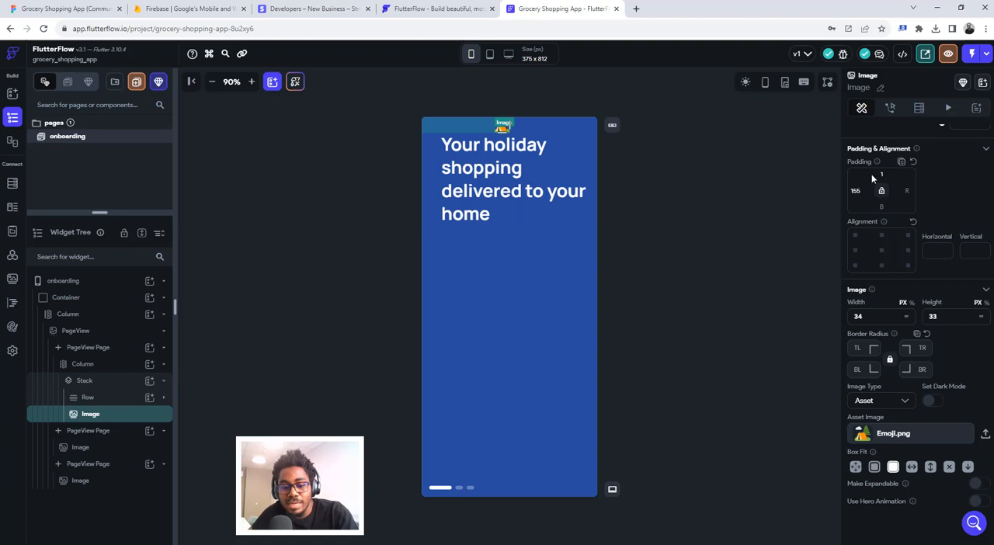
type("87")
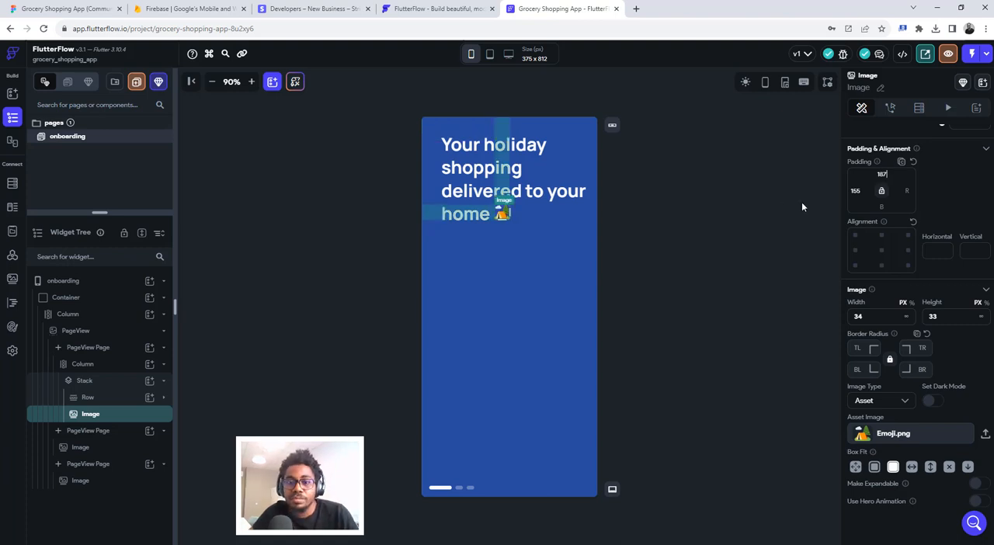
left_click(682, 202)
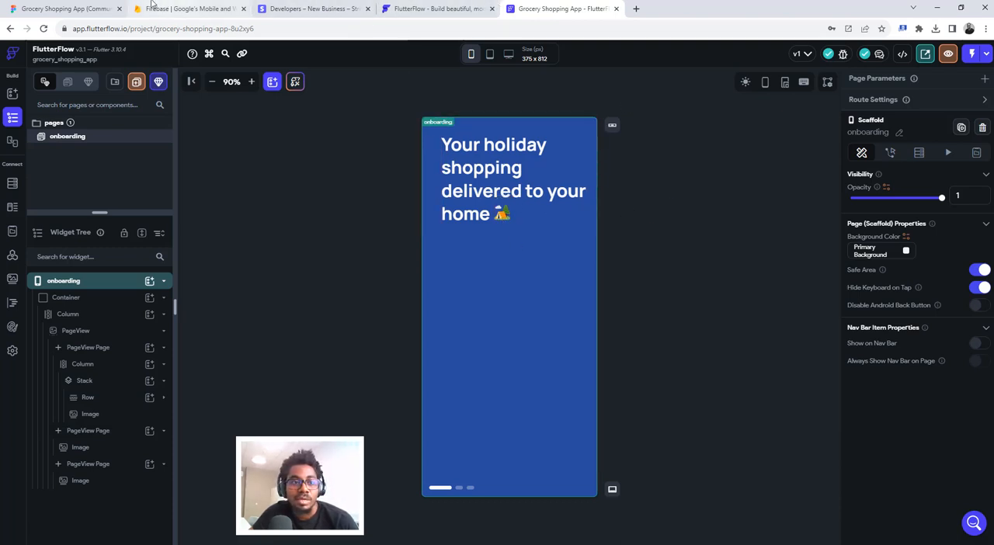
- Inspect the heading's text box and the surrounding first onboarding screen layout in Figma, and return to FlutterFlow
left_click(88, 8)
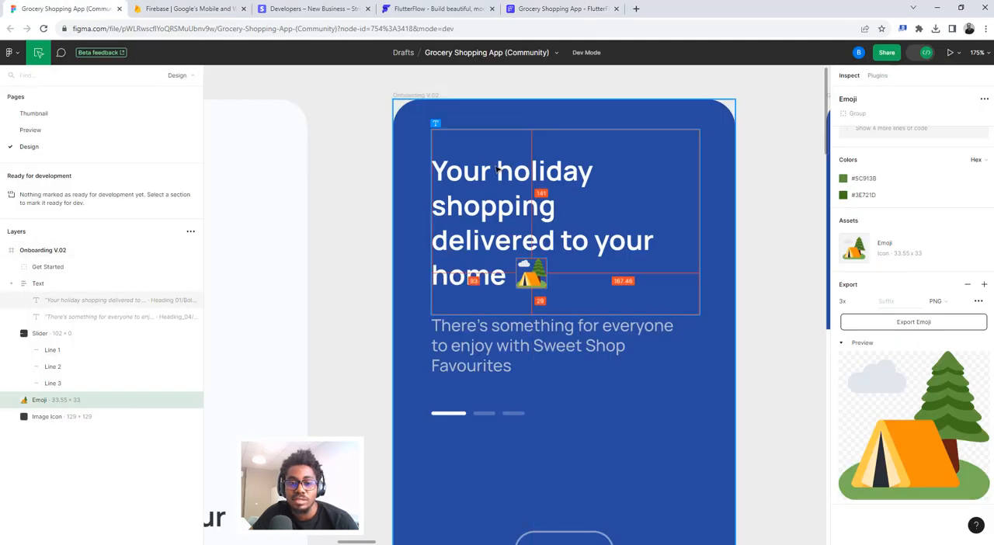
left_click(498, 169)
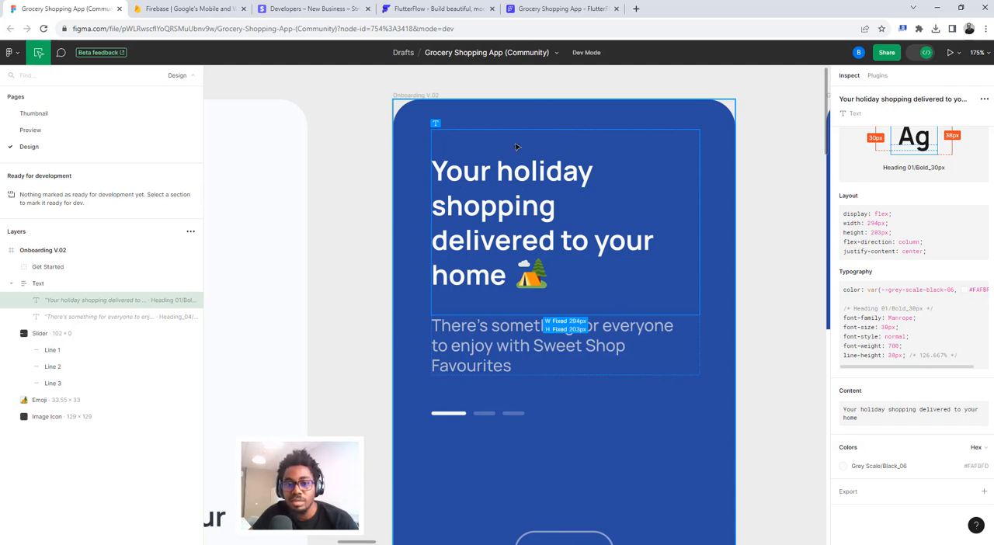
double_click(457, 173)
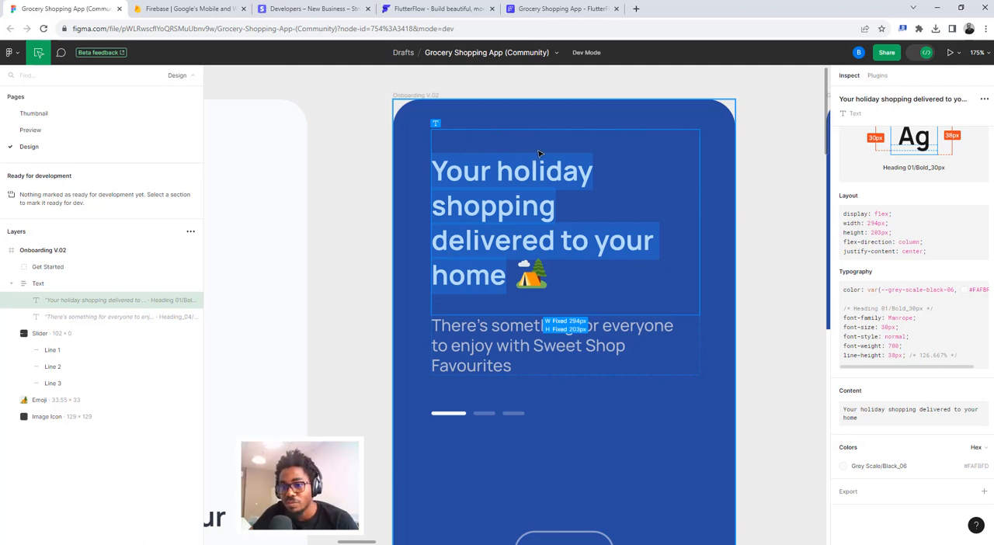
left_click(761, 154)
scroll(630, 301, "down", 3)
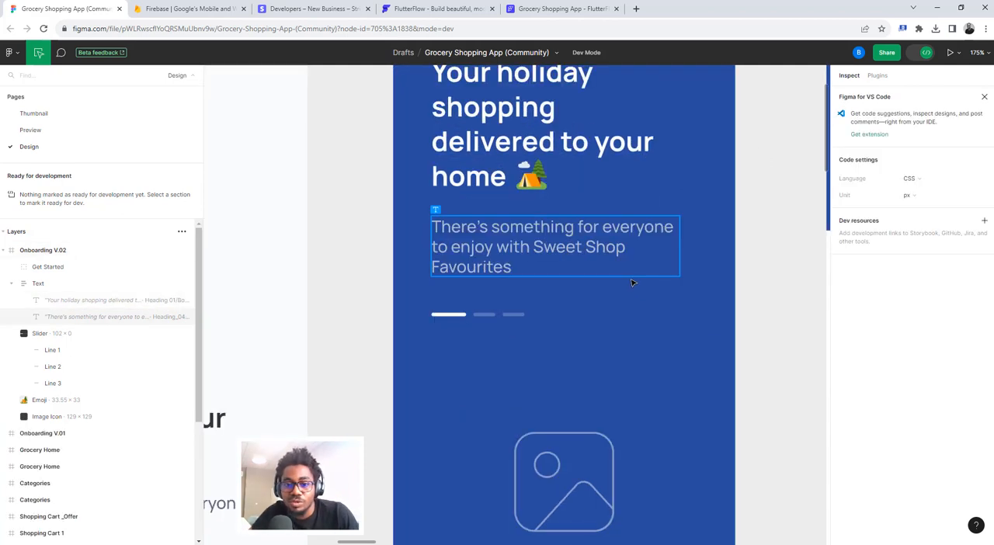
scroll(632, 282, "up", 5)
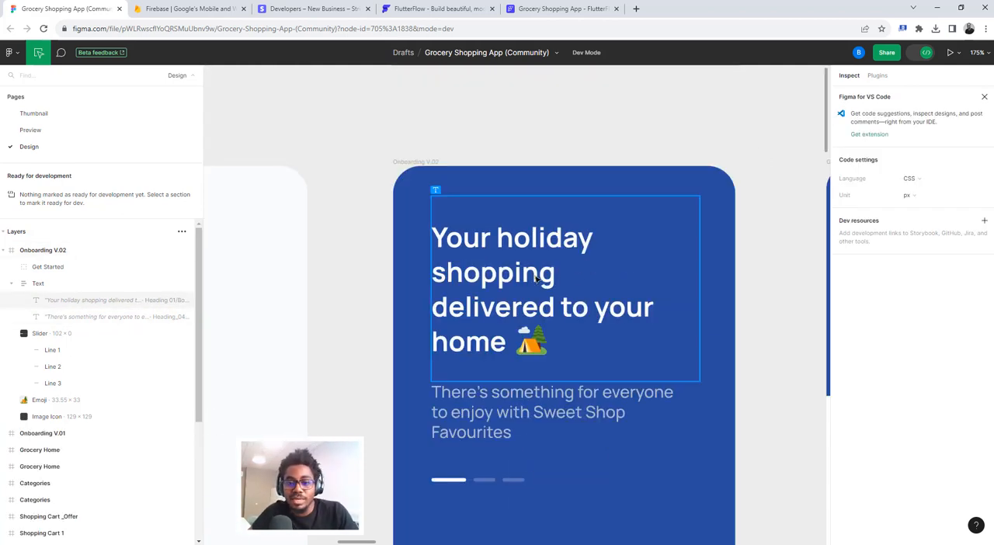
left_click(559, 8)
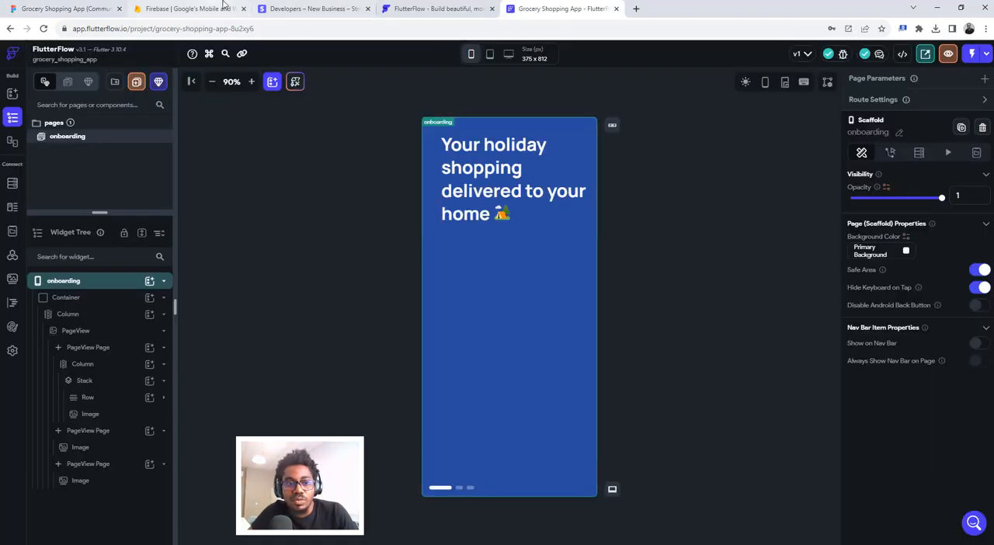
- Copy the description text below the heading on the Onboarding V.02 frame in Figma and return to FlutterFlow
left_click(66, 9)
scroll(551, 311, "down", 3)
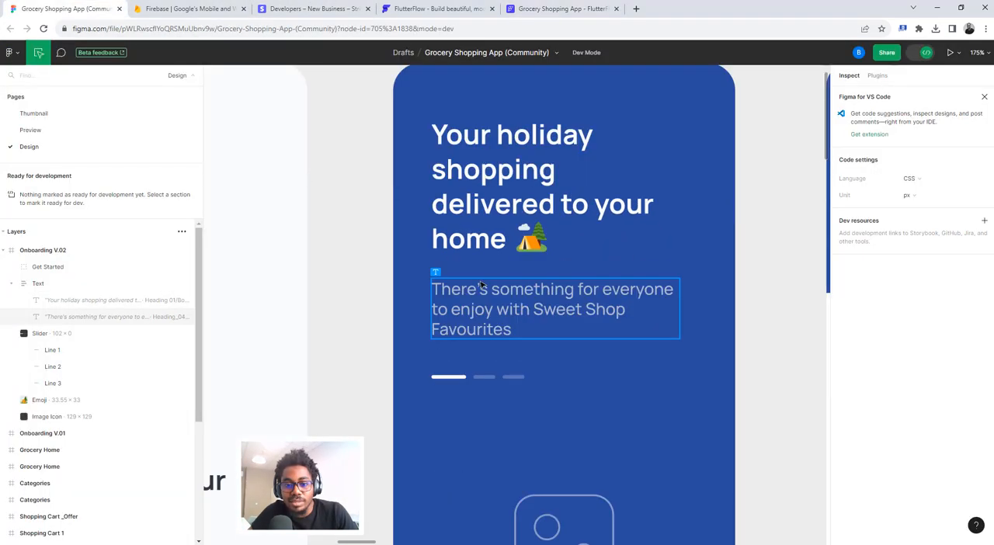
left_click(450, 310)
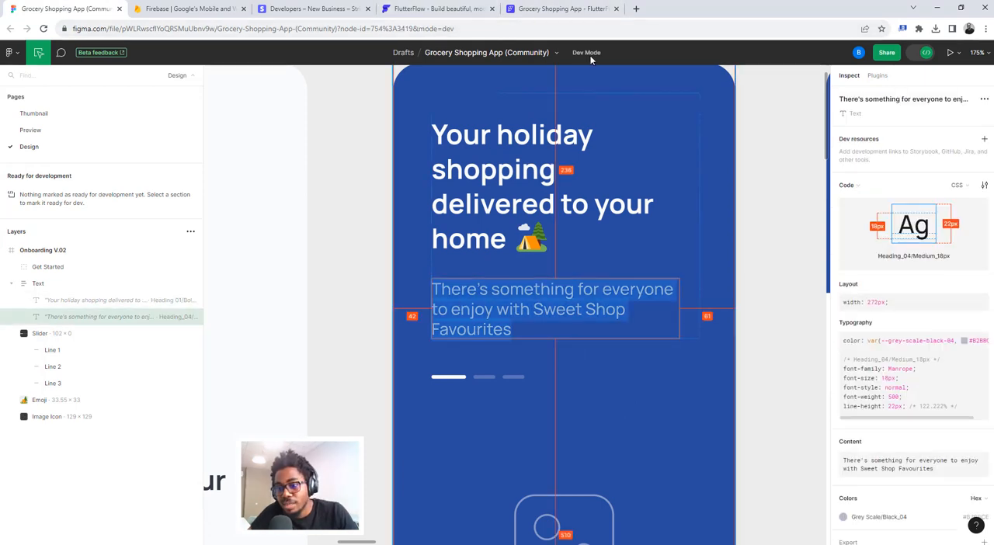
left_click(510, 8)
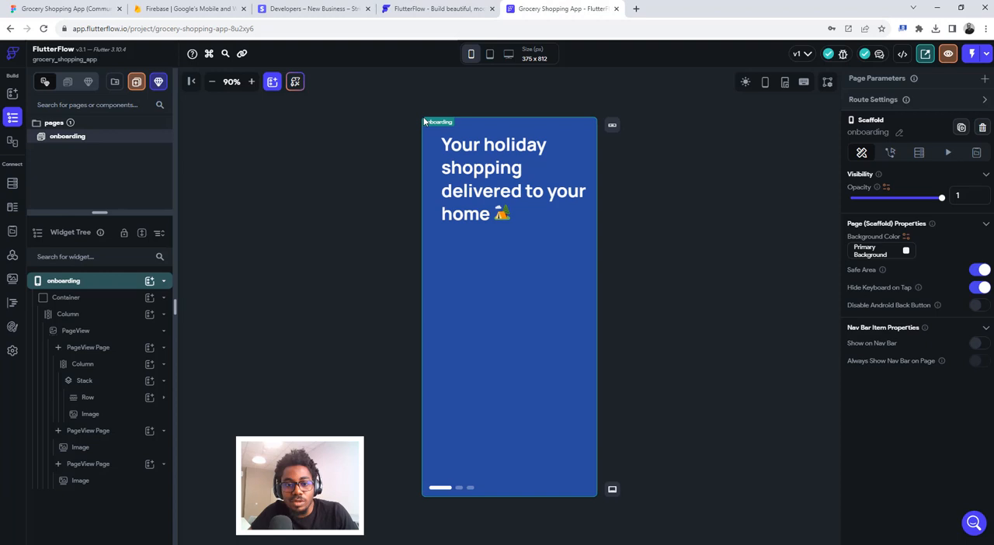
- Add a Row containing a Text widget to the first page's Column, with the text "There's something for everyone to enjoy with Sweet Shop Favourites"
left_click(470, 278)
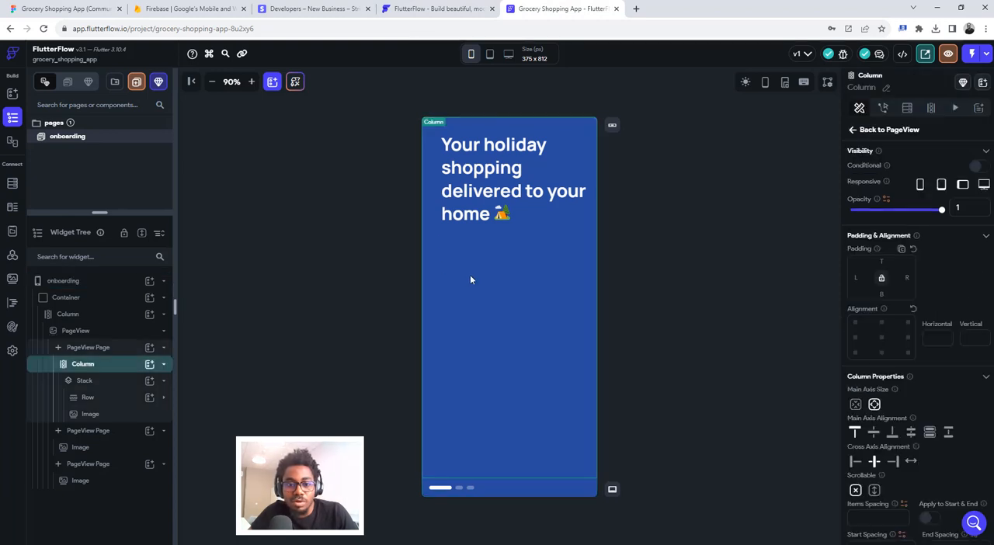
left_click(148, 368)
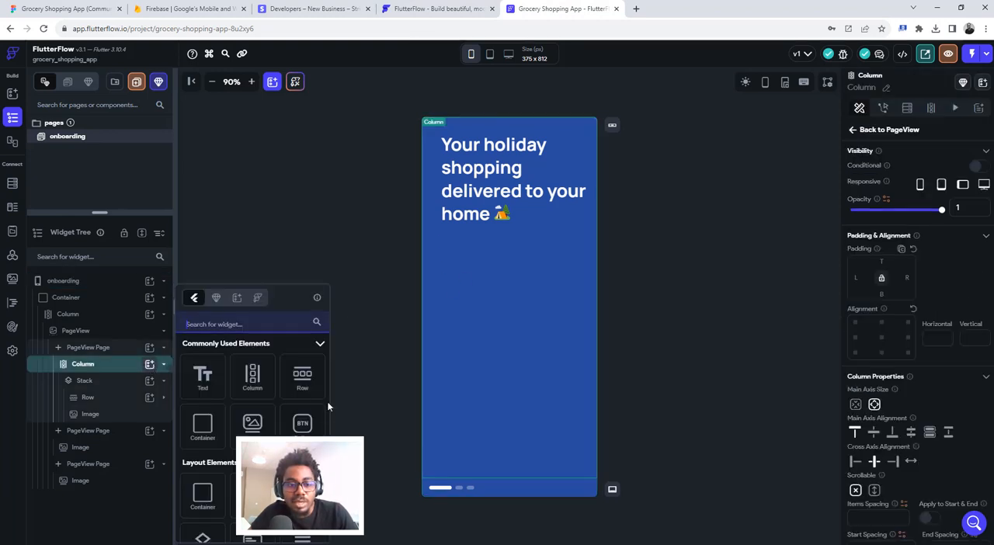
left_click(293, 375)
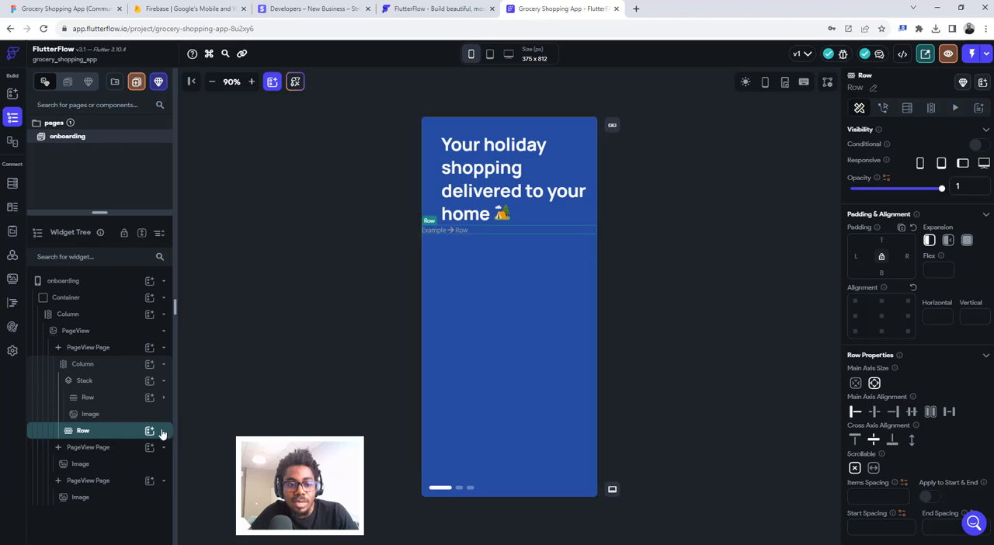
left_click(149, 431)
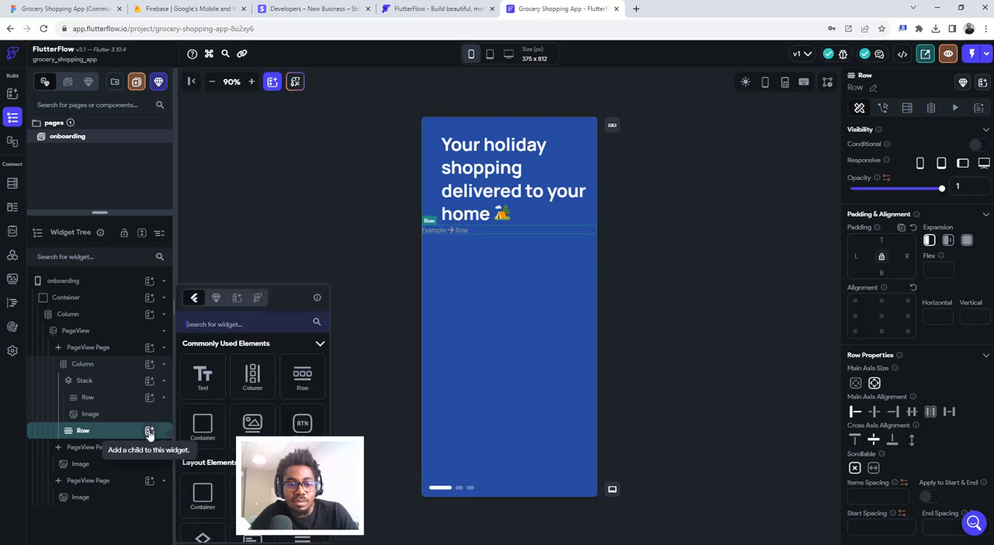
left_click(202, 377)
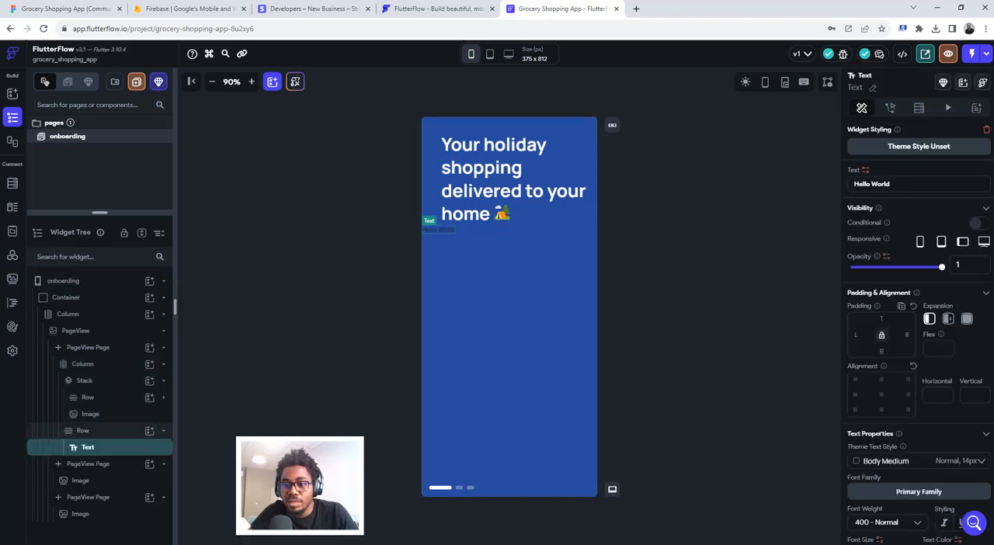
triple_click(878, 184)
type("There’s something for everyone to enjoy with Sweet Shop Favourites")
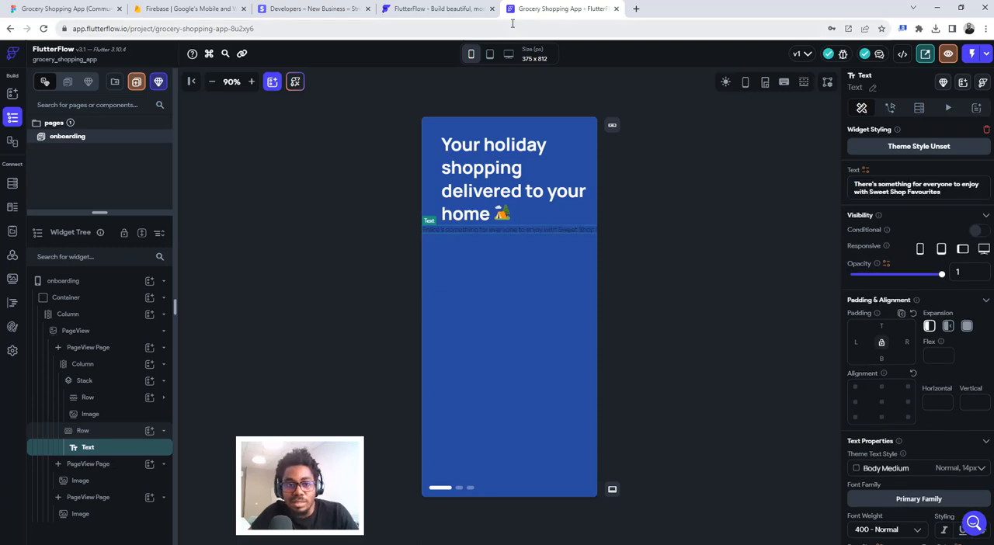
- Check the description's typography in Figma, copy its Grey Scale/Black_04 colour code, and return to FlutterFlow
left_click(75, 8)
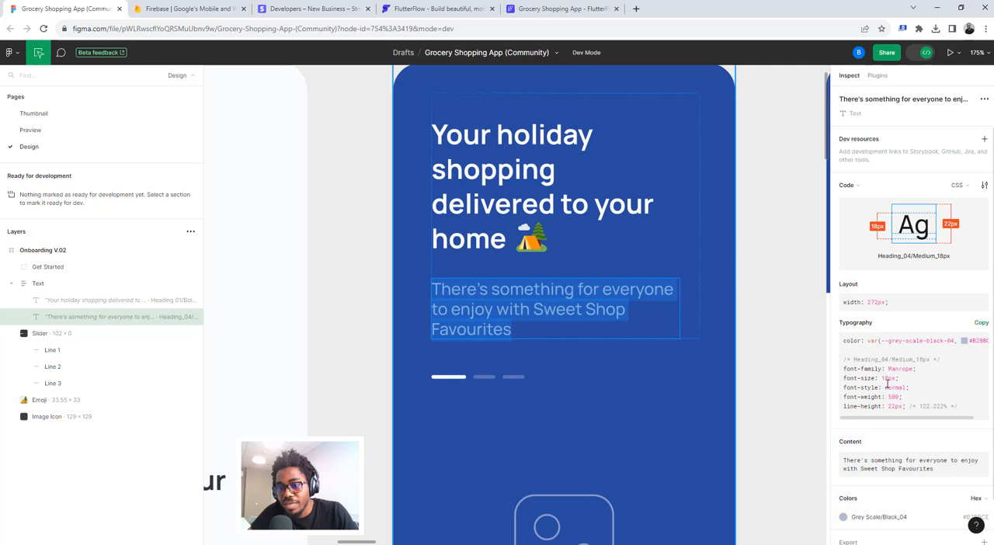
scroll(921, 422, "down", 1)
left_click(977, 466)
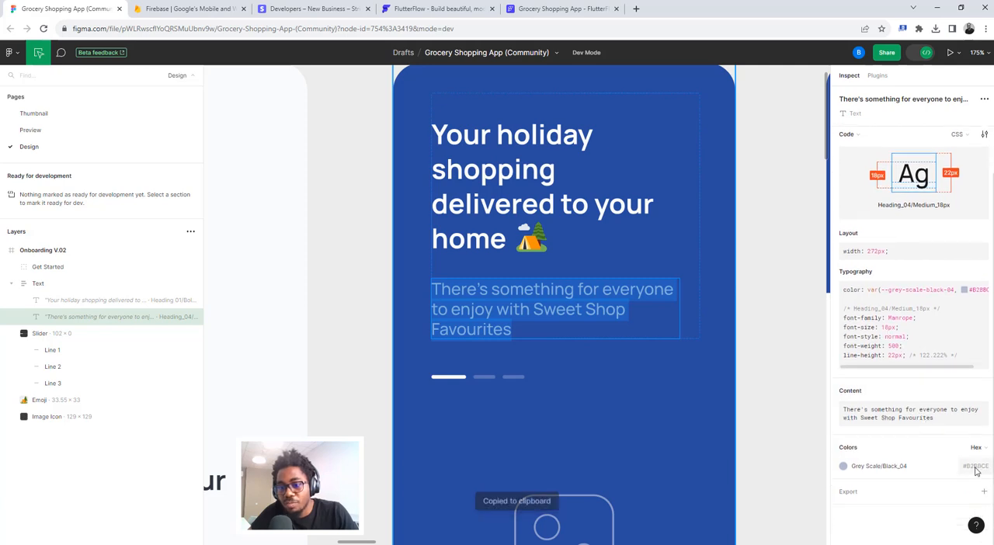
left_click(561, 9)
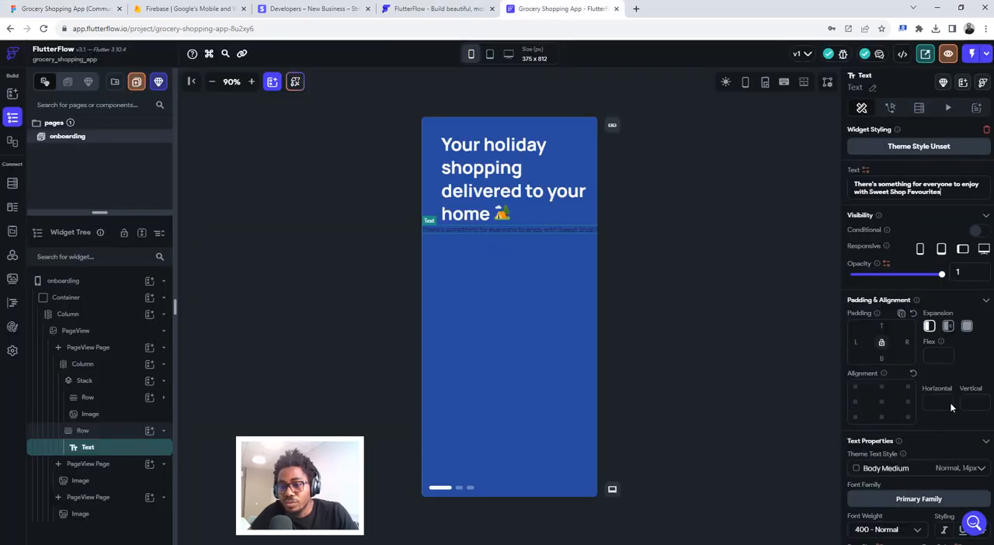
- Style the description text with font size 18, weight 500 - Medium and the copied text colour #b2bbce
scroll(932, 417, "down", 3)
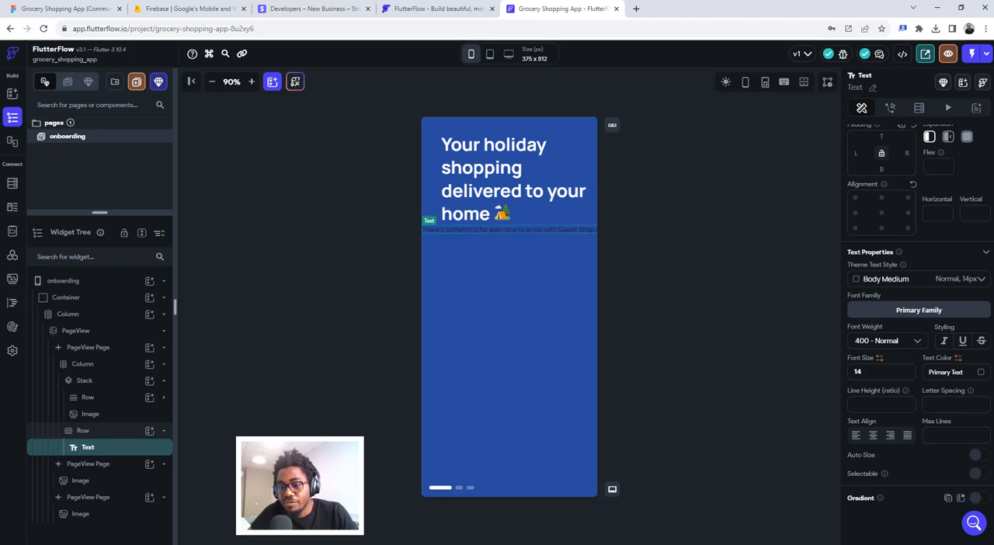
left_click(869, 341)
left_click(868, 365)
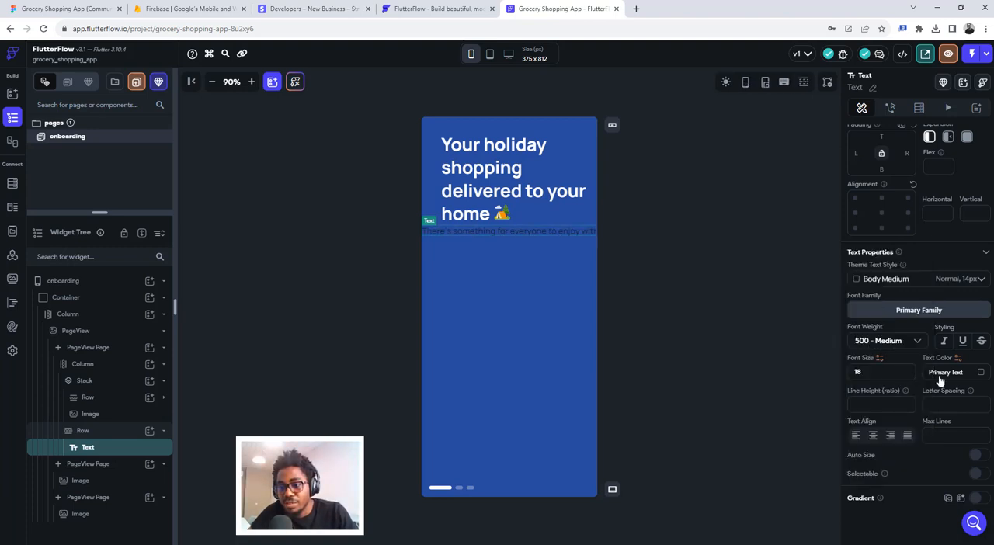
left_click(945, 372)
key("ctrl+v")
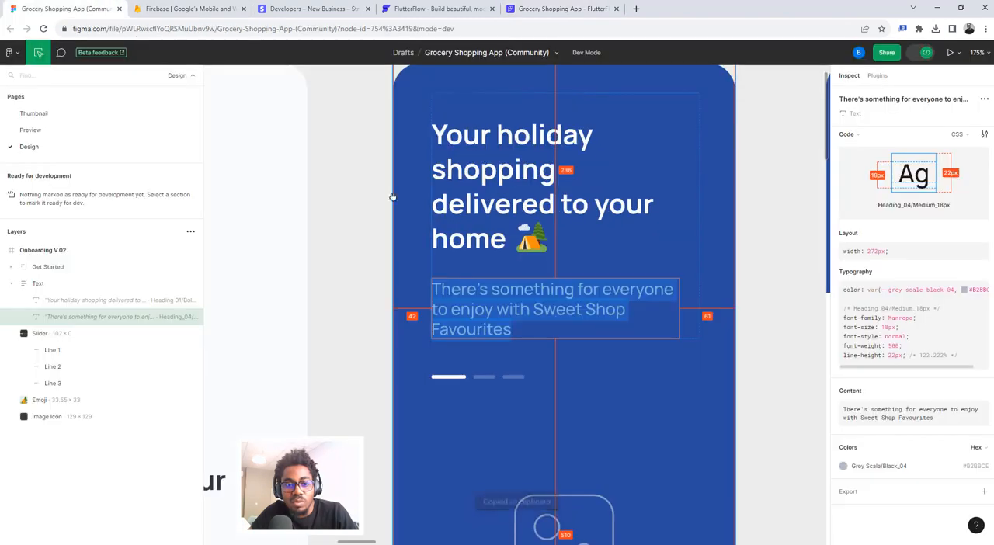
- Check the description's side margins in Figma, set its padding in FlutterFlow to 42 left and 61 right, and make its expansion flexible
left_click(66, 8)
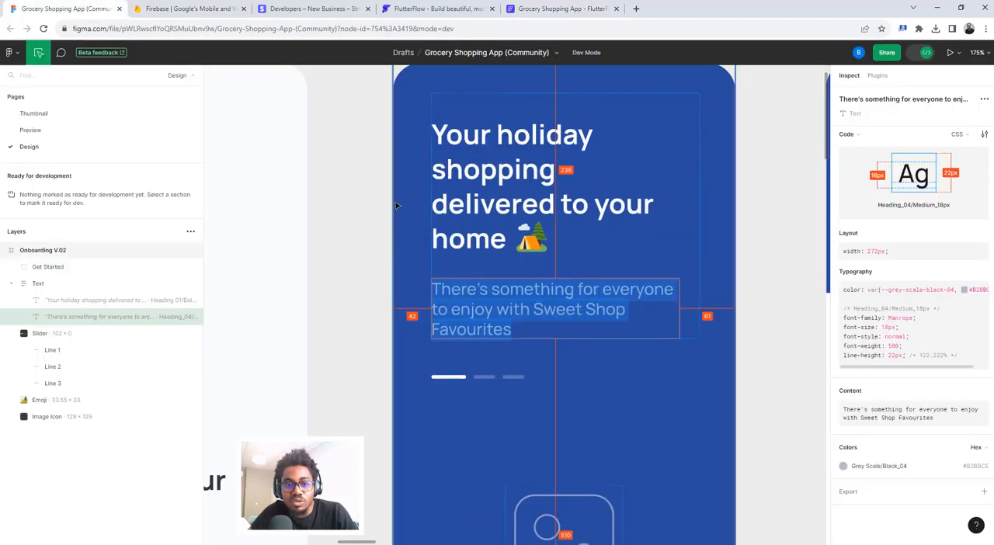
left_click(557, 9)
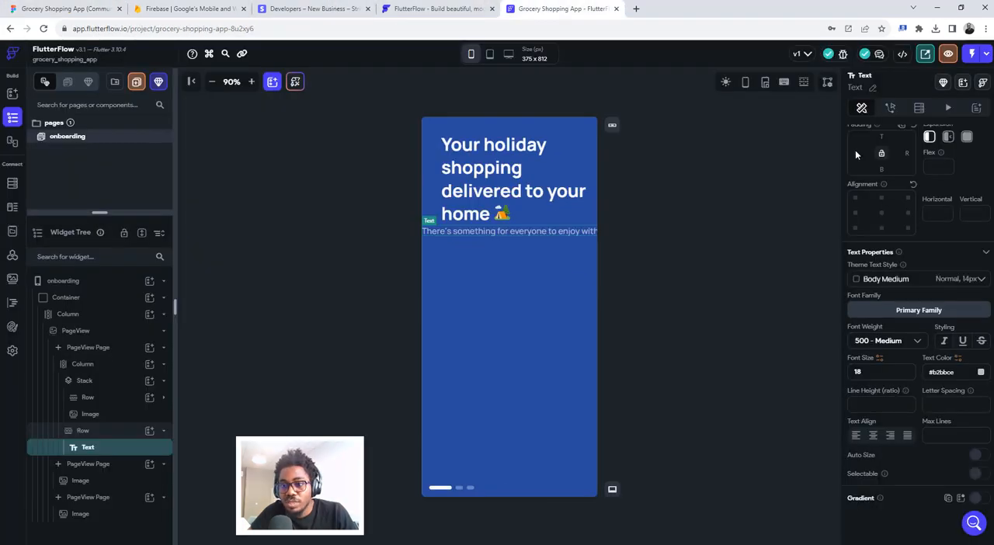
scroll(856, 154, "up", 2)
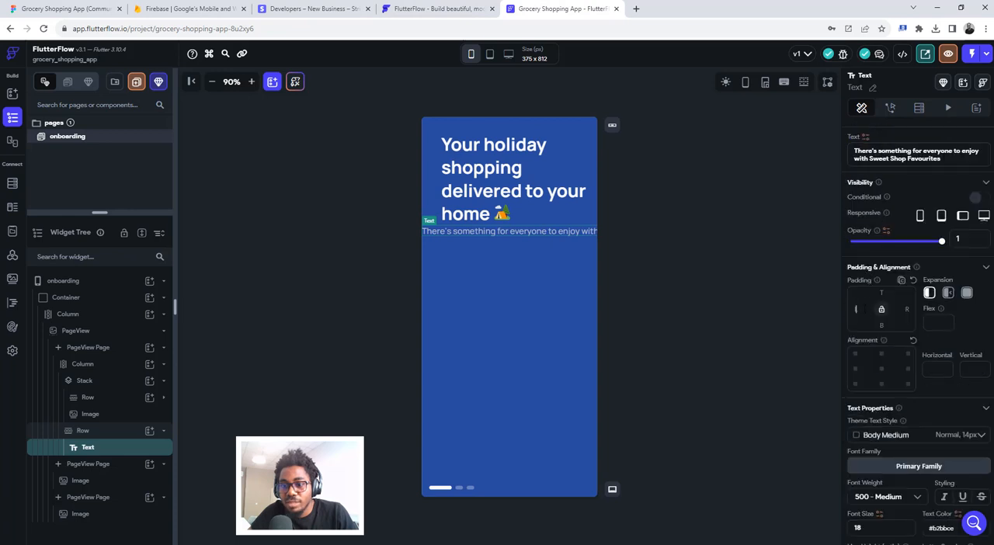
type("2")
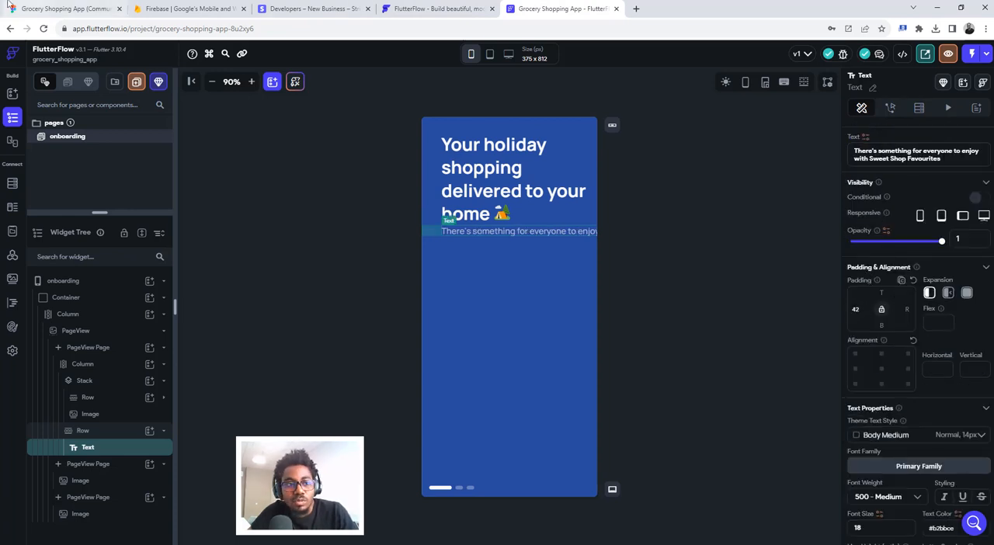
left_click(62, 9)
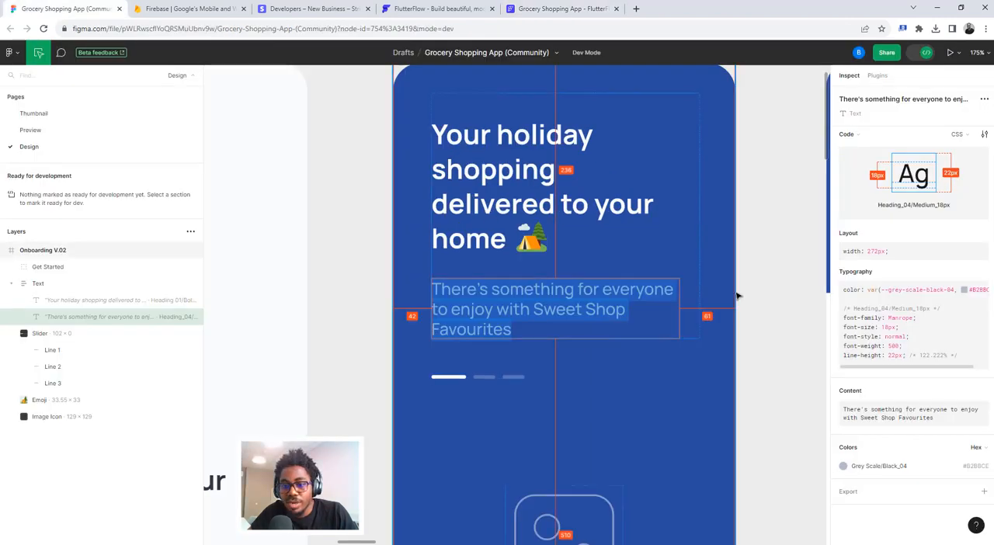
left_click(563, 9)
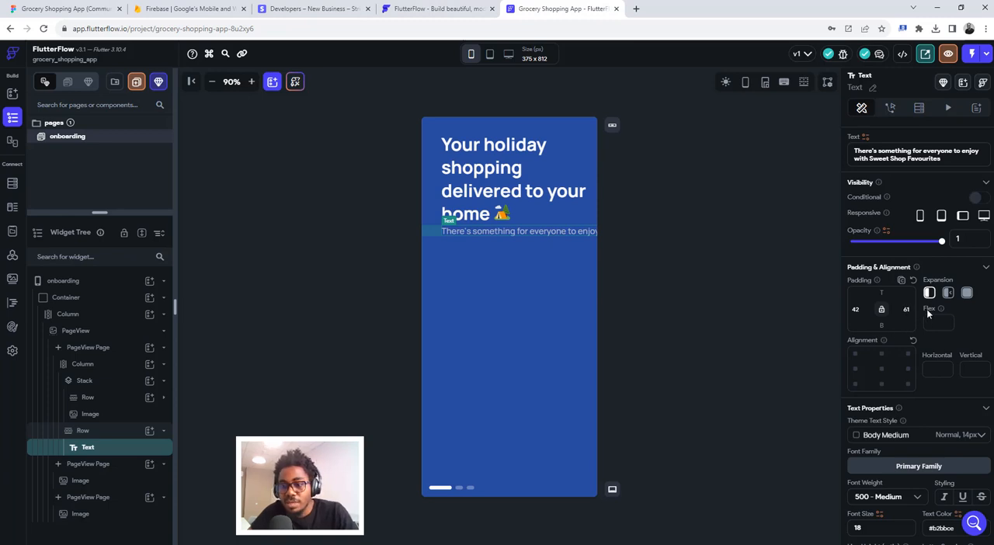
left_click(948, 294)
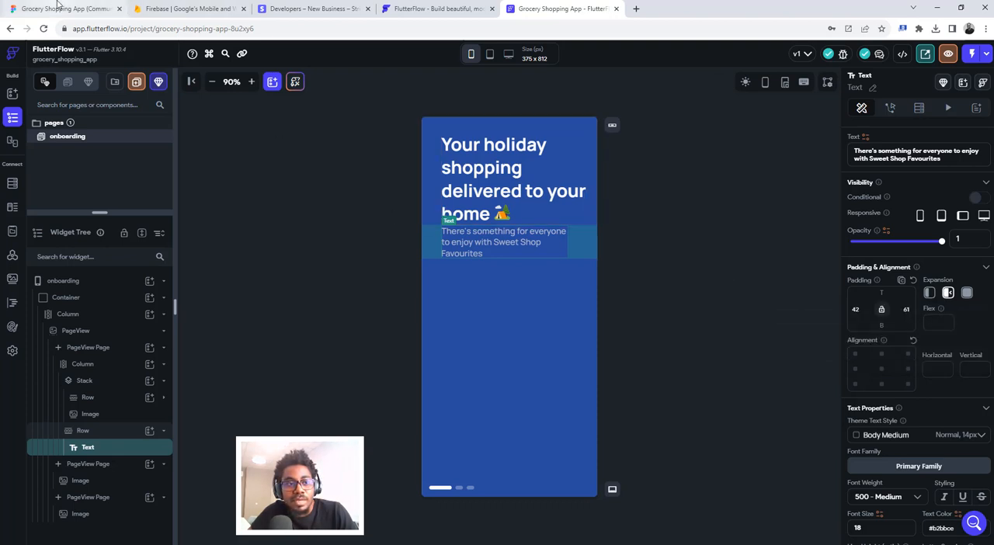
- Check the gap between heading and description in Figma, and give the description's Row in FlutterFlow a top padding of 28
key("ctrl+Tab")
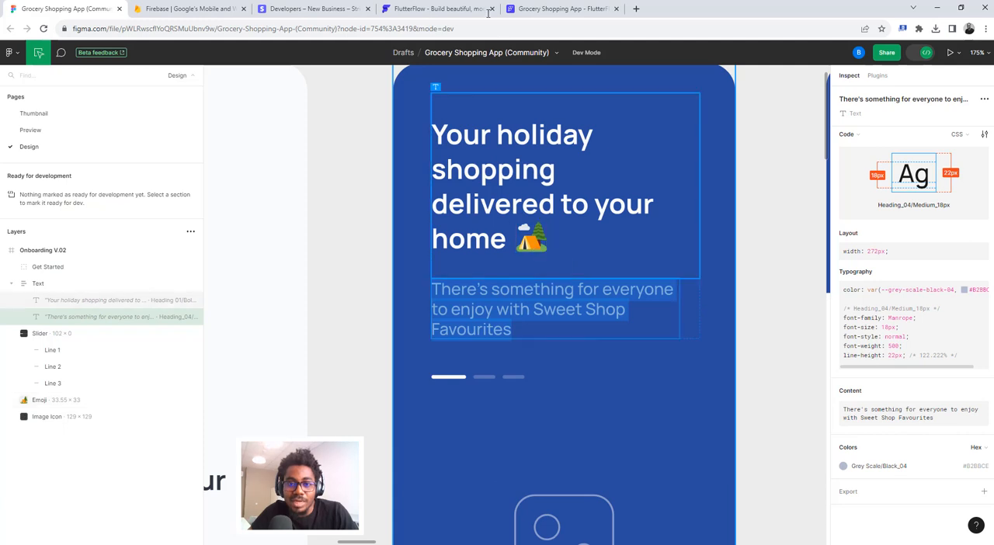
left_click(548, 9)
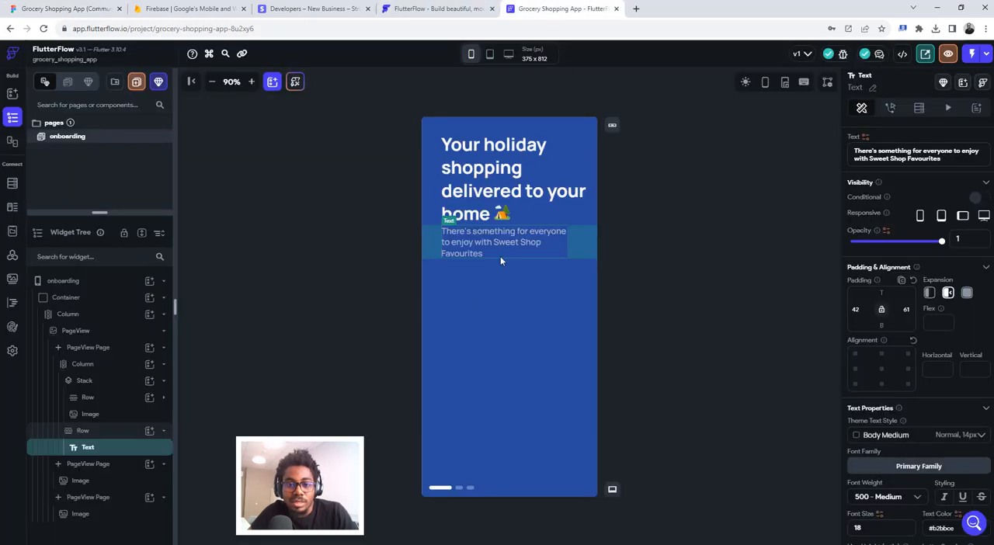
left_click(98, 431)
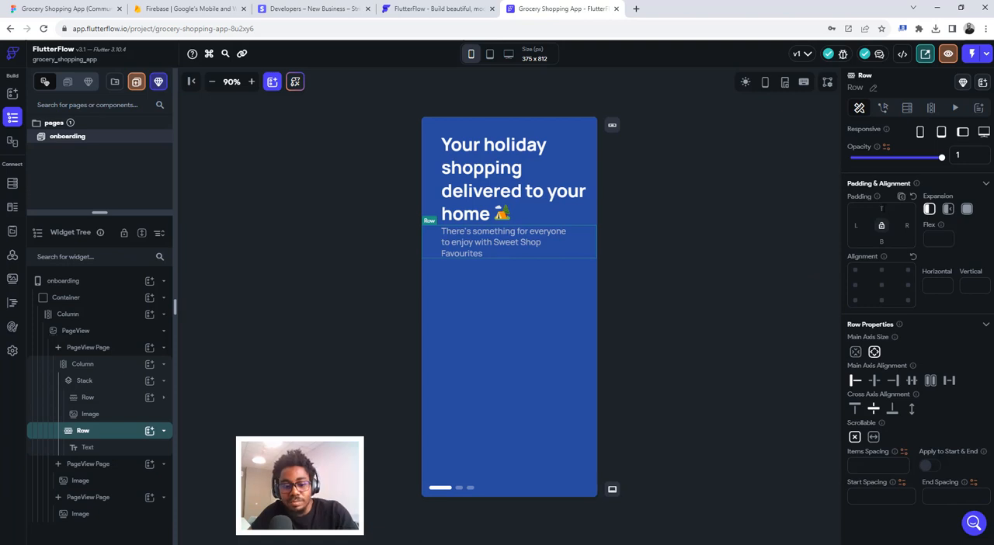
type("28")
left_click(719, 285)
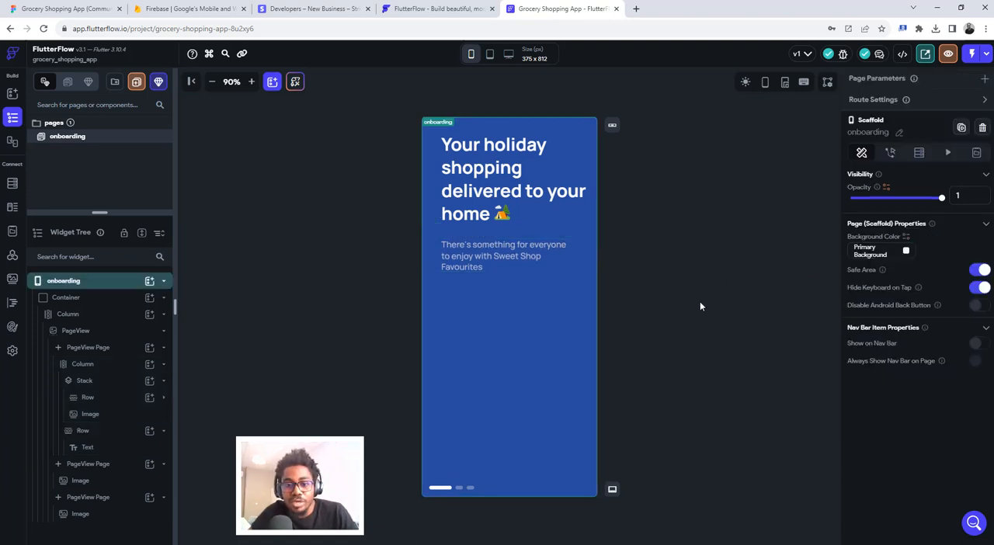
- Switch to Figma and inspect the slider's spacing and the Image Icon's size and margins on the Onboarding V.02 frame
left_click(70, 7)
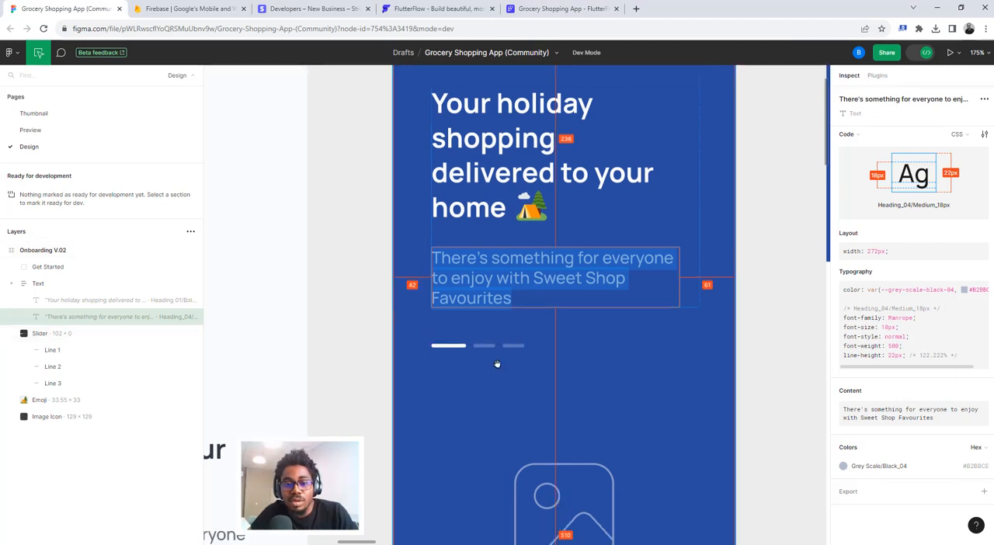
scroll(497, 363, "down", 5)
scroll(499, 362, "up", 3)
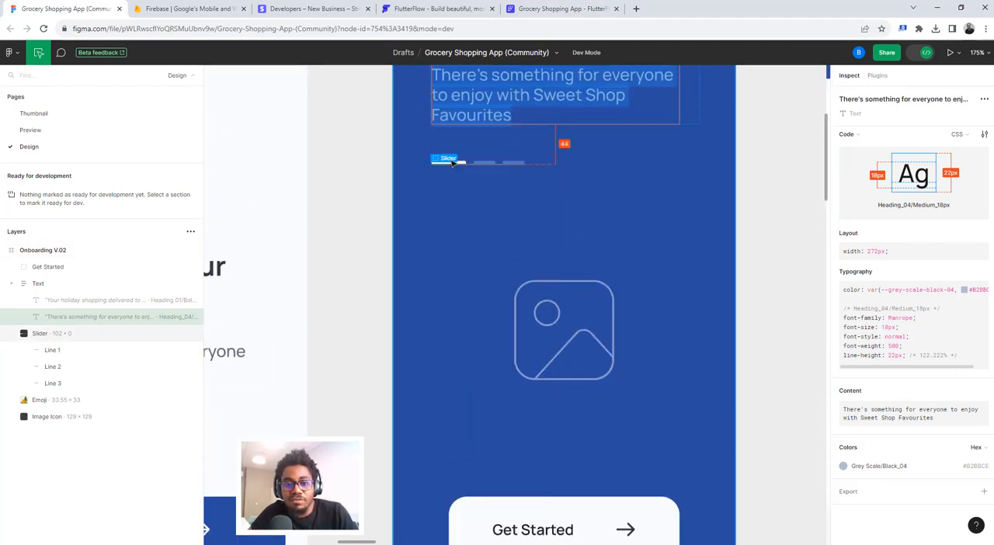
left_click(576, 286)
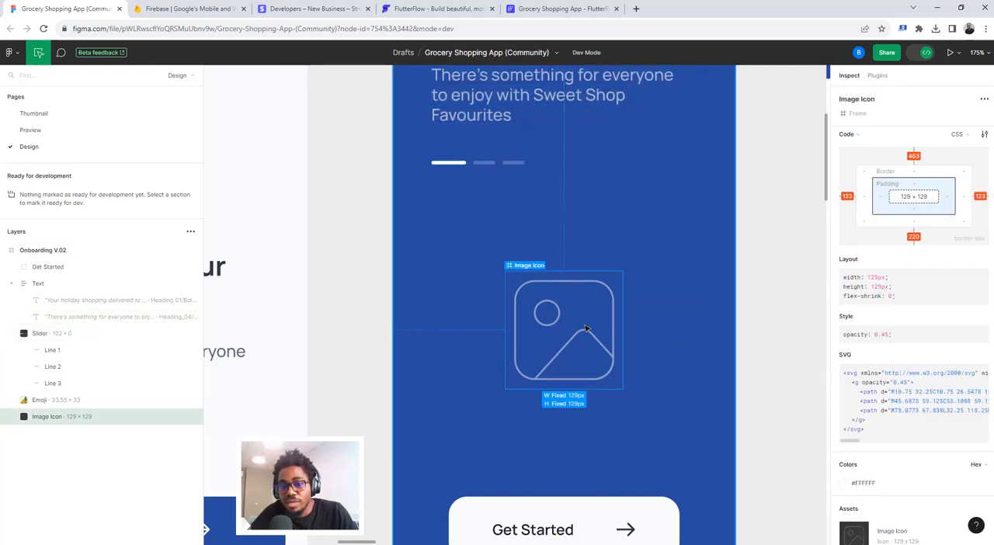
scroll(586, 360, "down", 3)
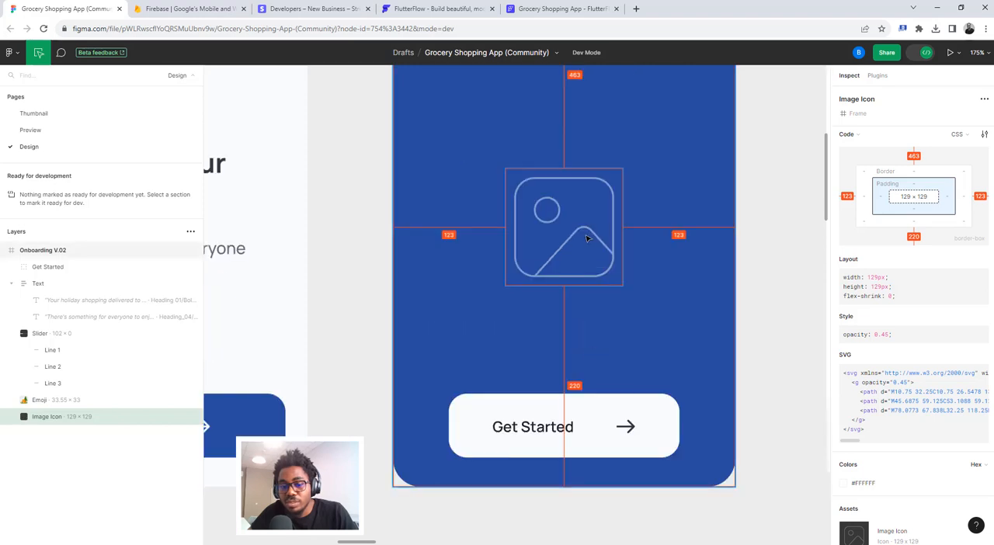
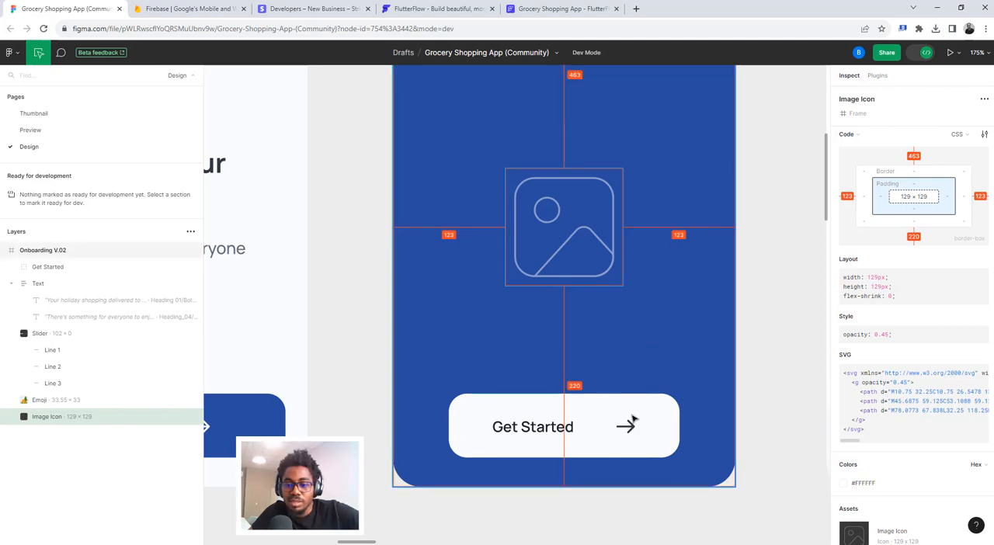
- Inspect the Get Started arrow's spacing in Figma, then switch to FlutterFlow and examine the PageView's indicator properties
left_click(631, 426)
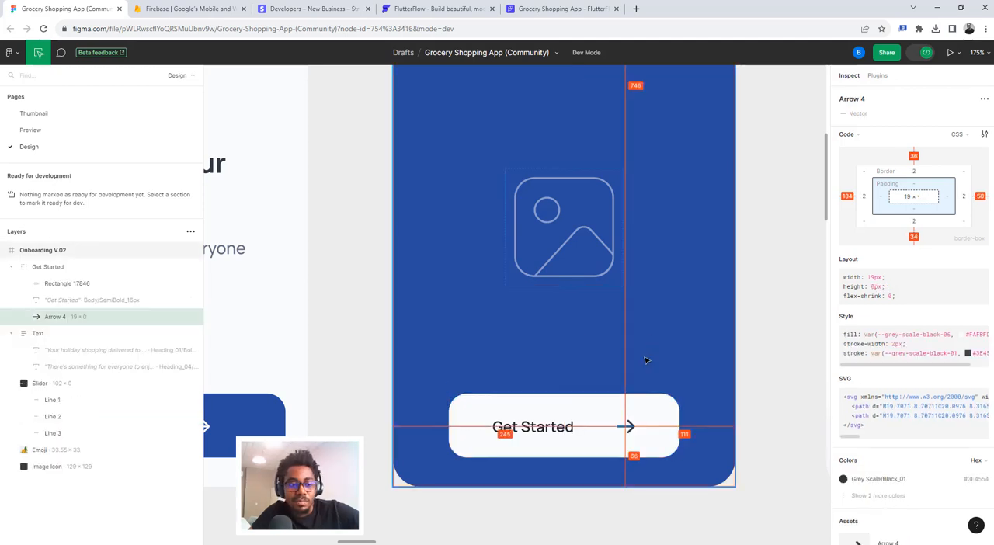
left_click(508, 7)
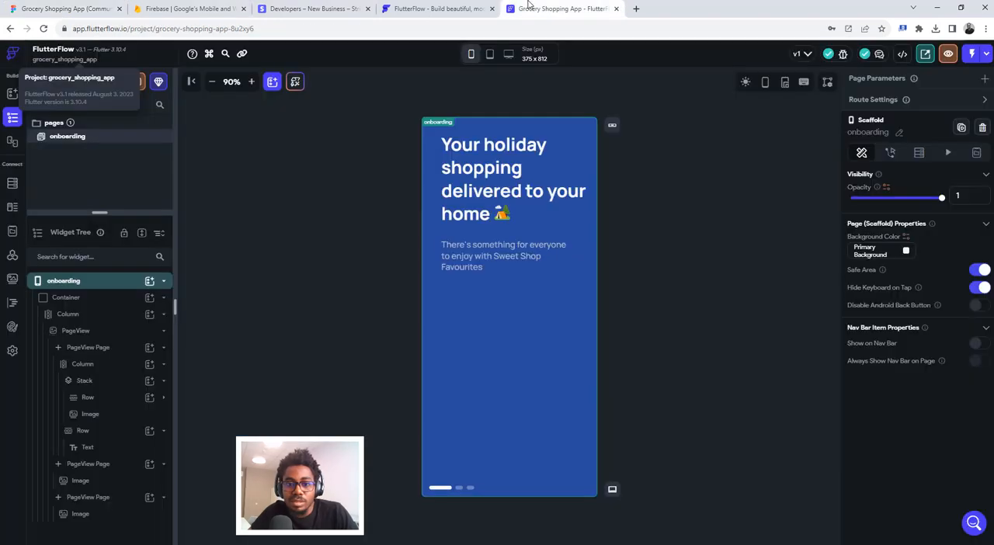
left_click(444, 490)
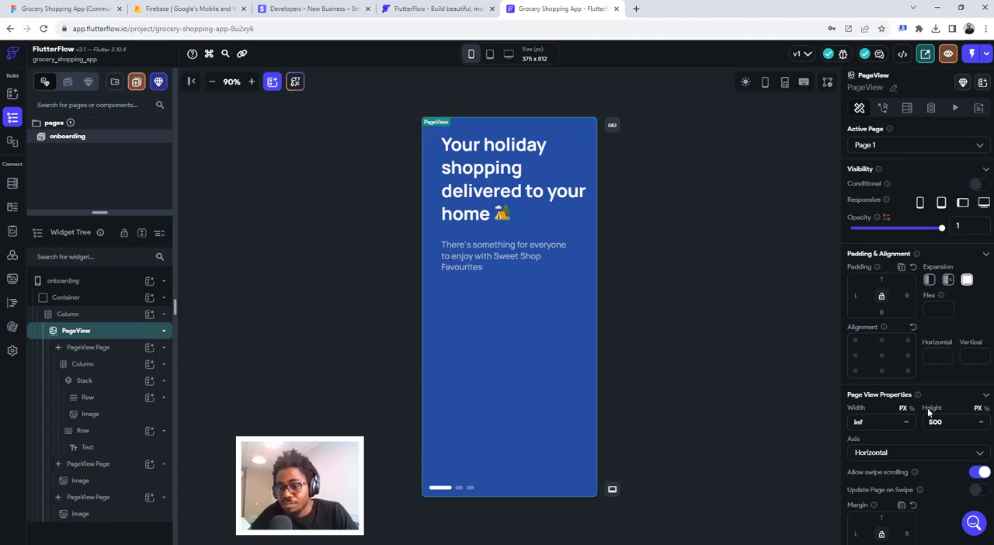
scroll(927, 408, "down", 3)
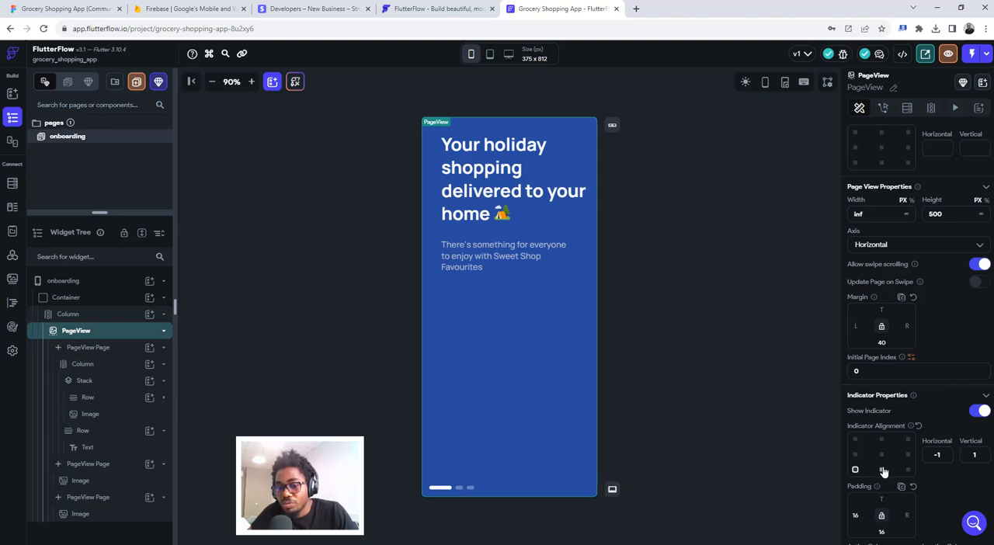
- Check the slider and description's left margin on Figma's Onboarding V.02 frame, and set the FlutterFlow page indicator's left padding to 42
left_click(75, 8)
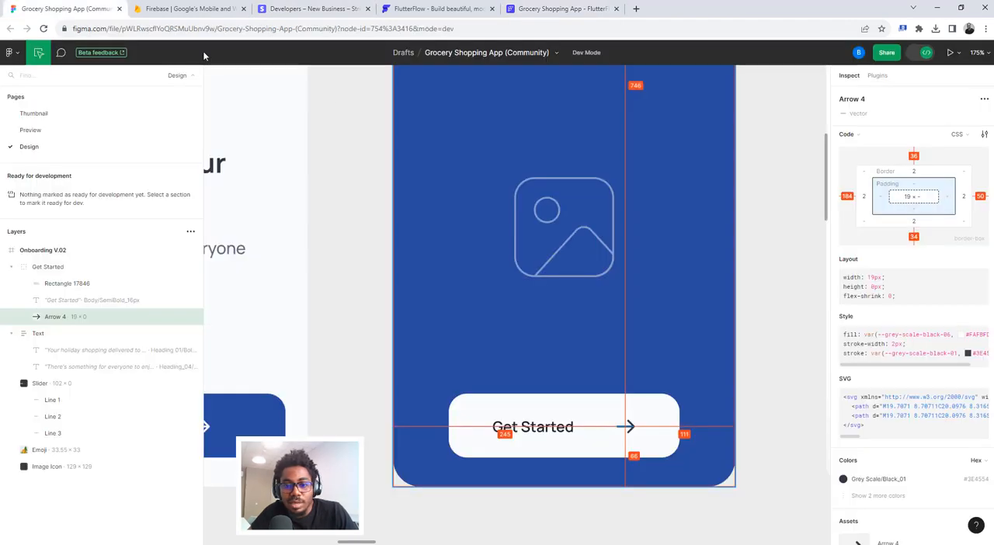
scroll(520, 191, "up", 5)
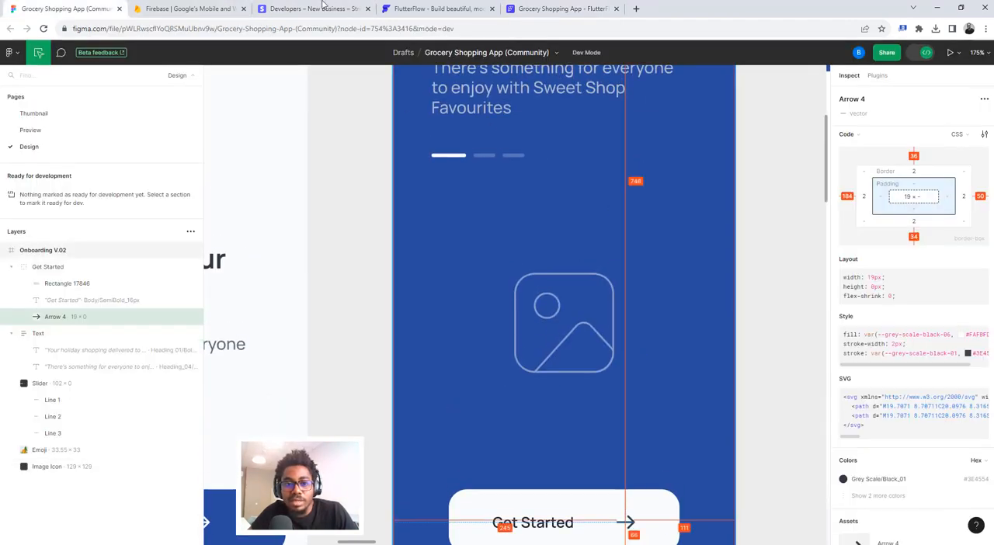
left_click(526, 6)
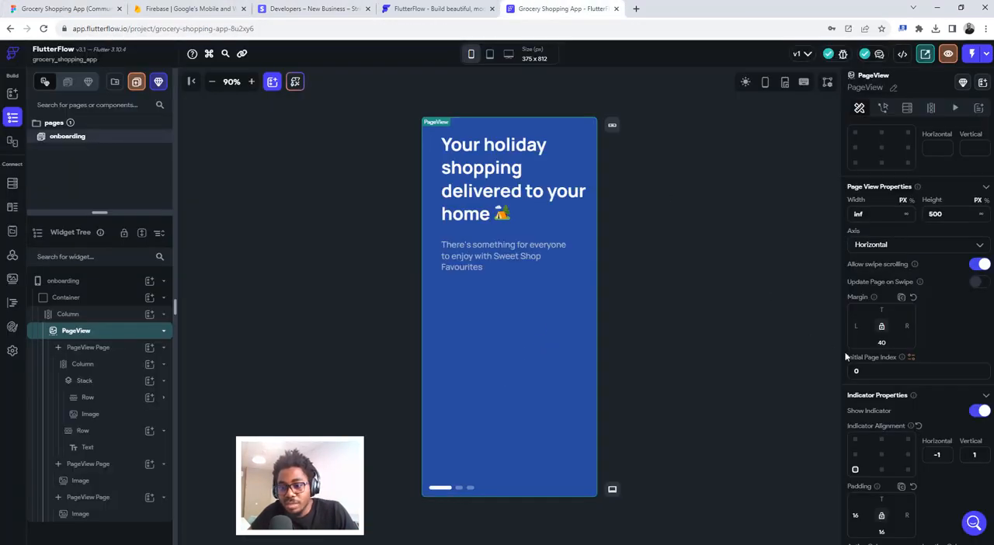
left_click(69, 8)
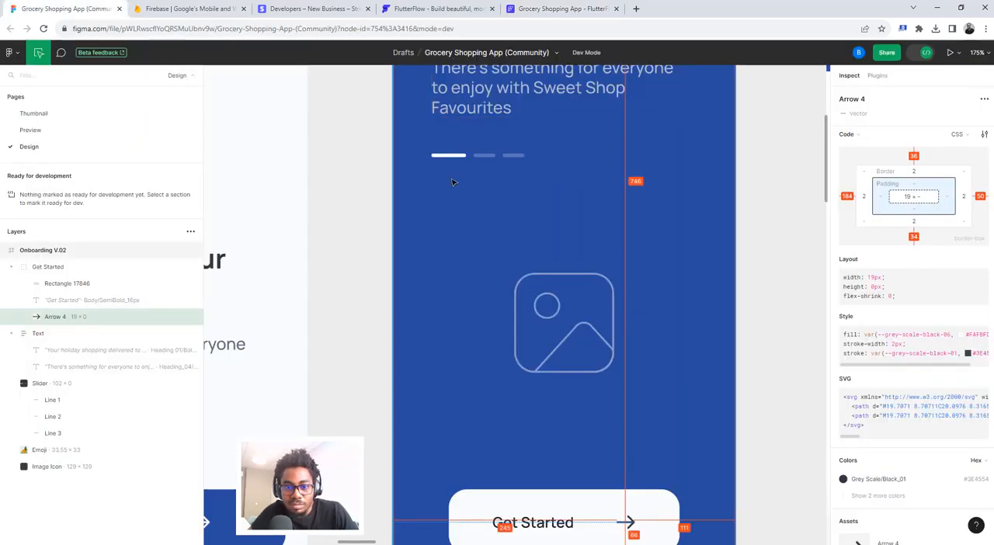
left_click(402, 156)
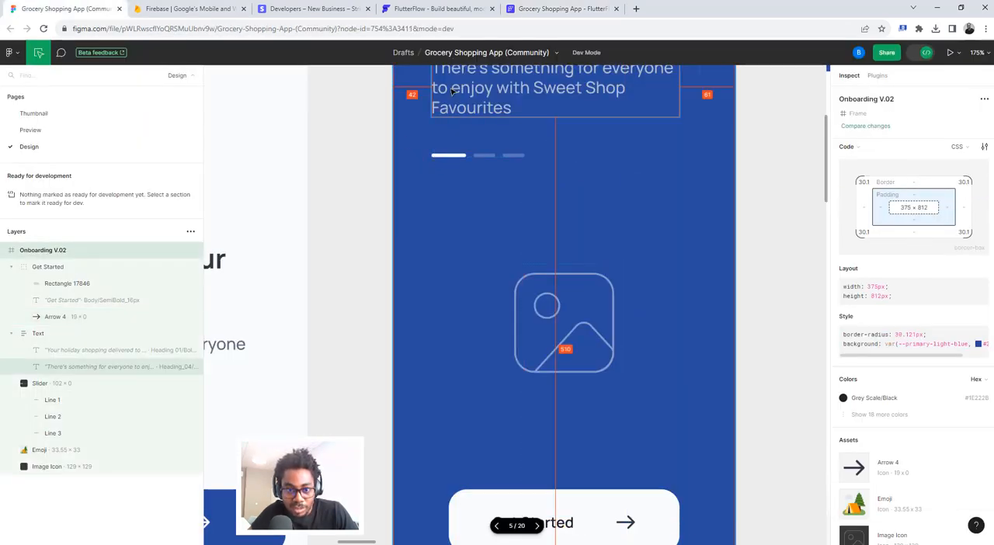
left_click(549, 7)
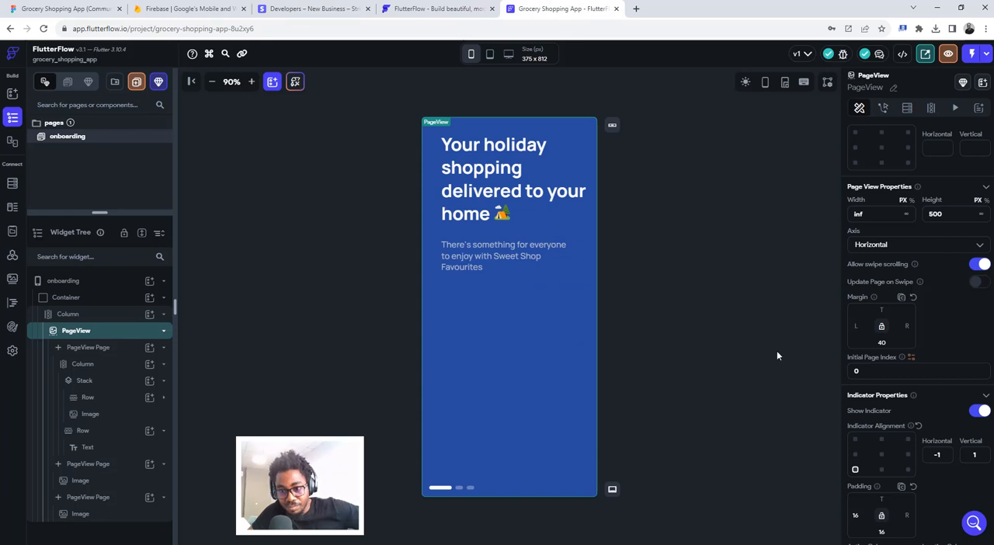
scroll(910, 406, "down", 3)
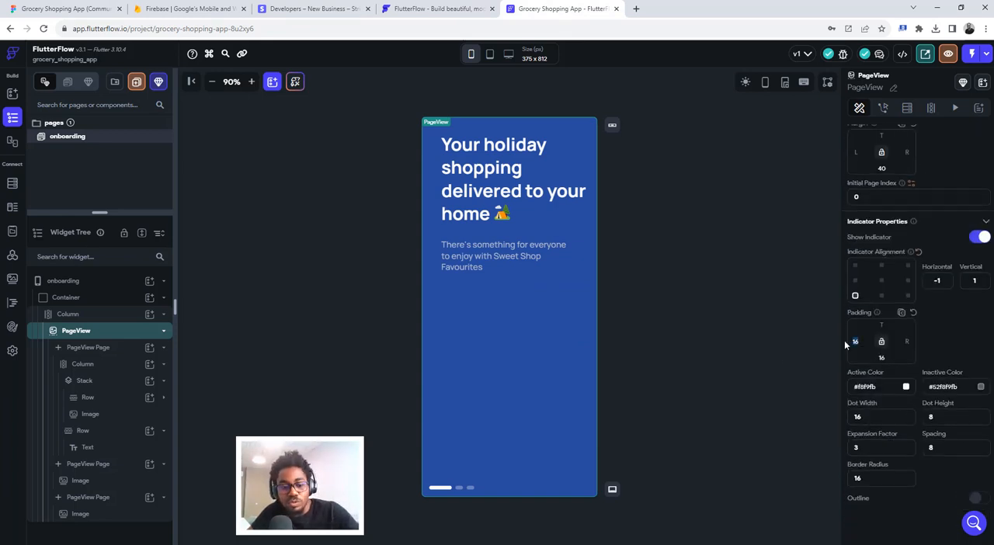
type("42")
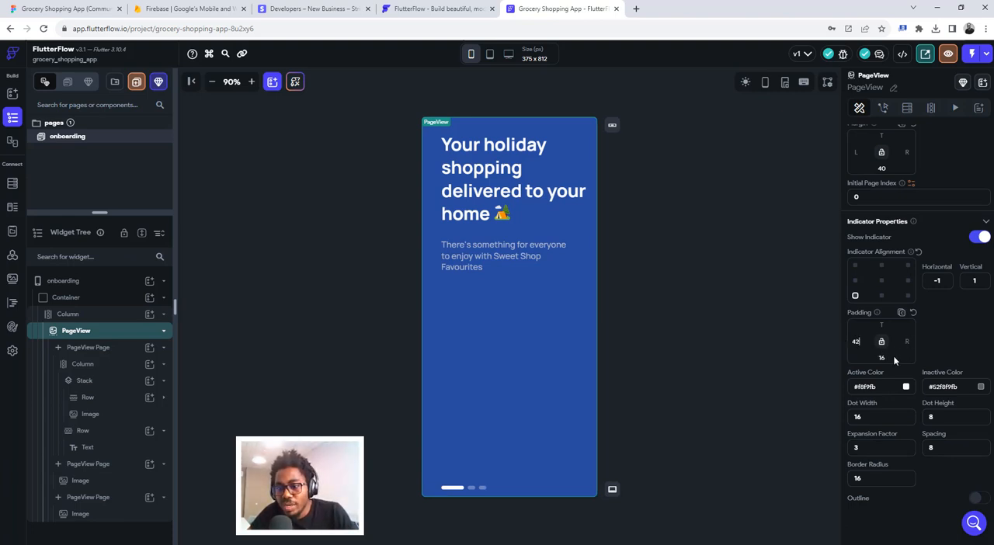
- Try a height of 300 for the PageView
scroll(930, 311, "up", 3)
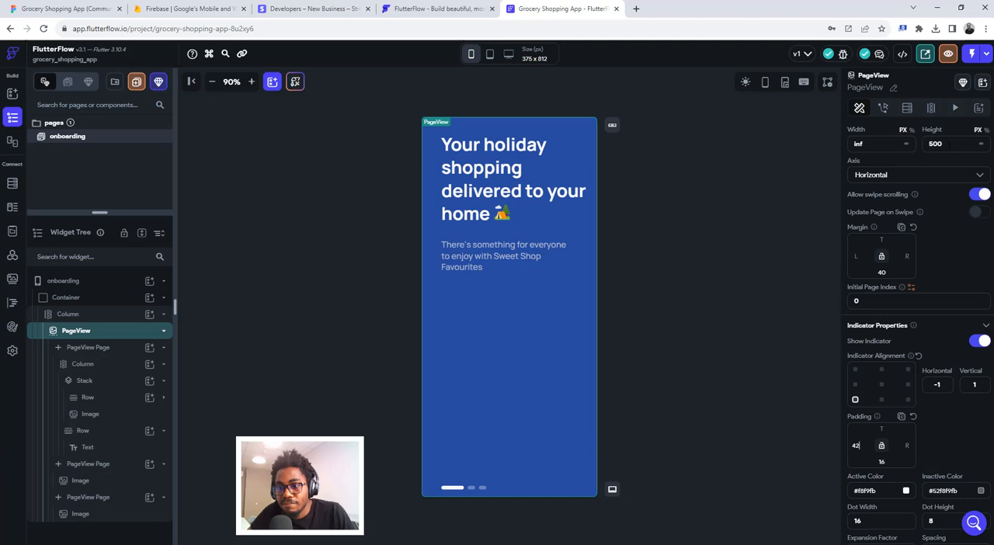
double_click(939, 144)
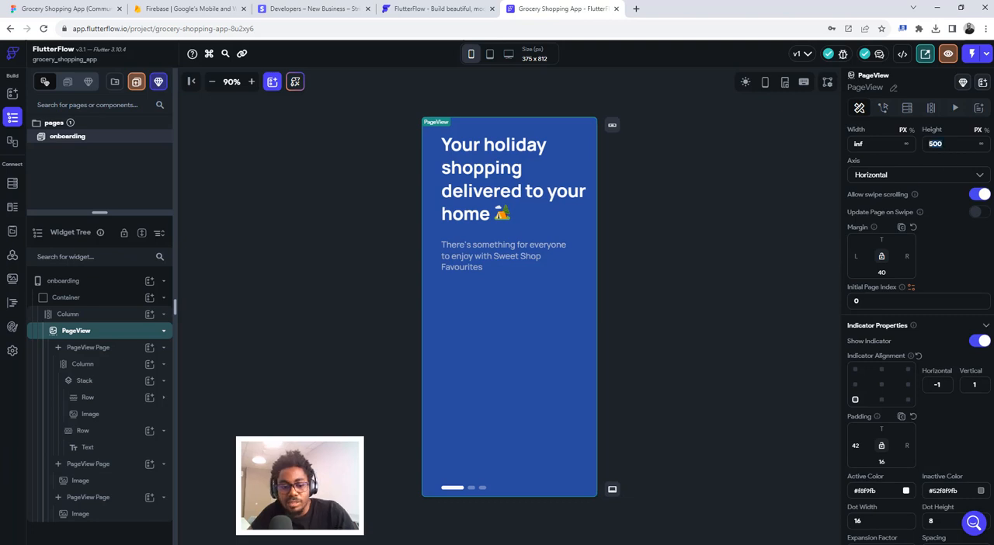
type("3")
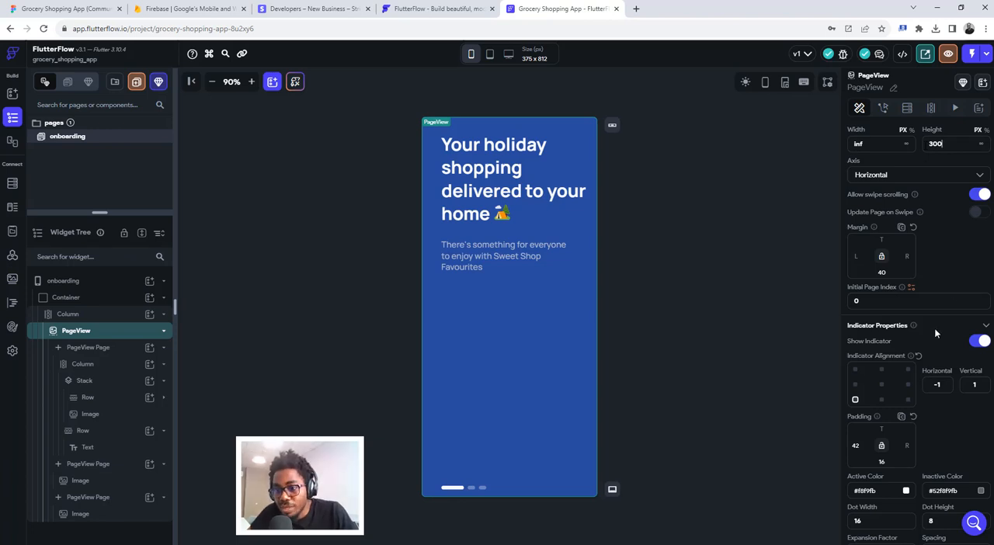
- Align the page indicator to the PageView's vertical middle at the left edge, and compare it with the slider in Figma
left_click(882, 386)
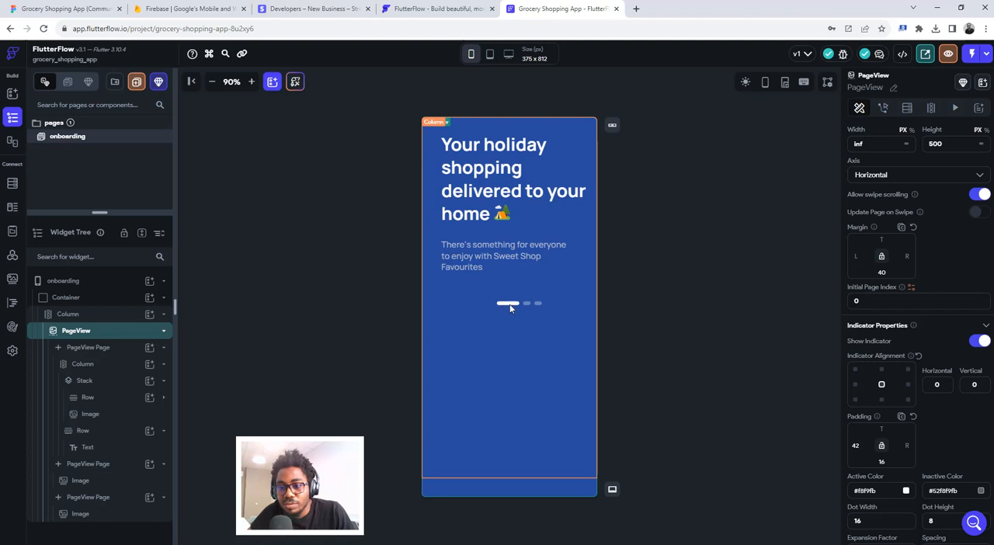
left_click(855, 385)
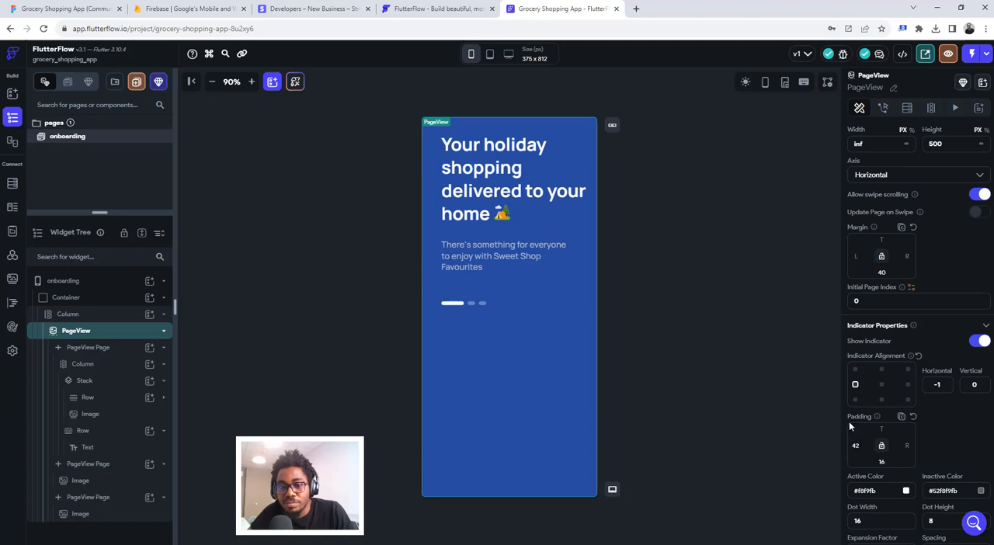
left_click(62, 9)
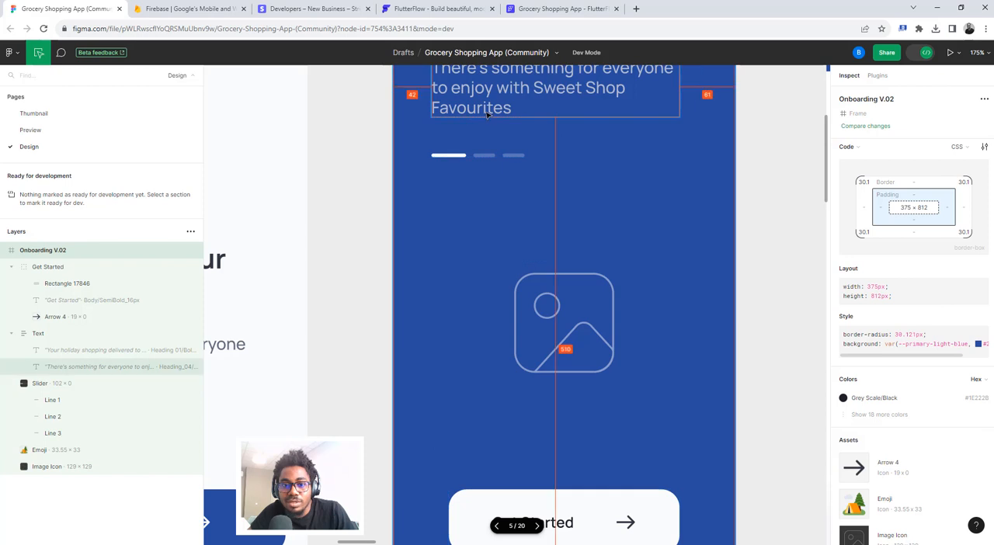
left_click(549, 6)
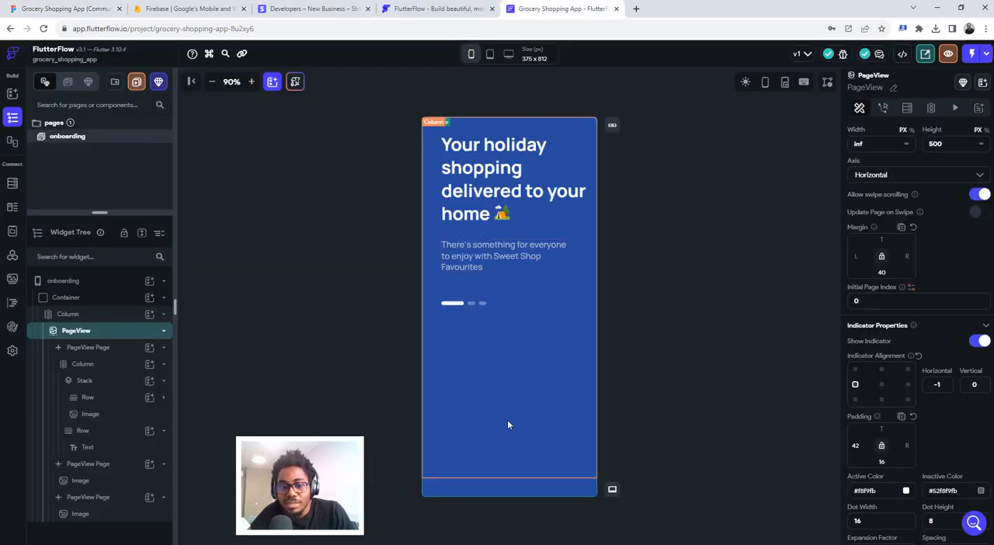
- Replace the Image in the second PageView page with a copy of the first page's Column
left_click(501, 459)
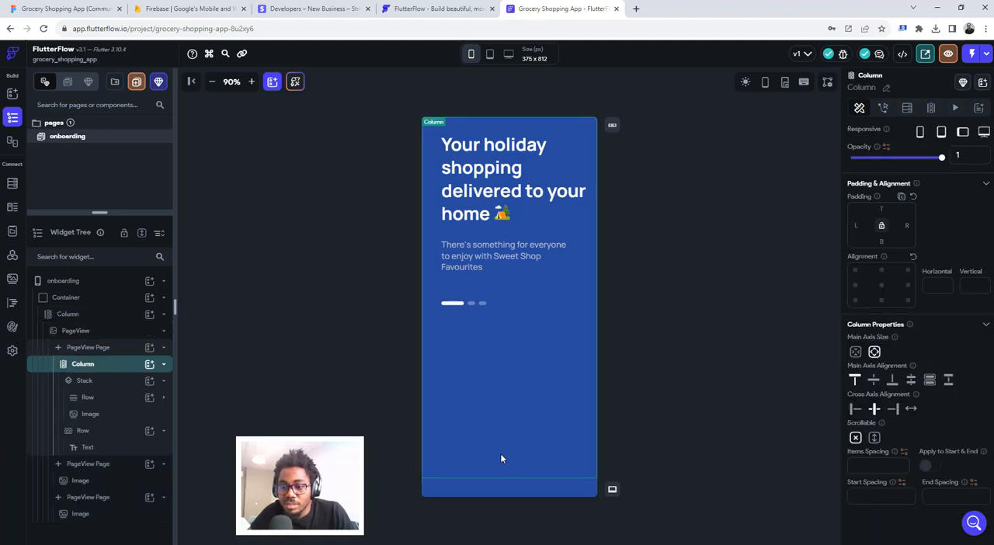
left_click(874, 351)
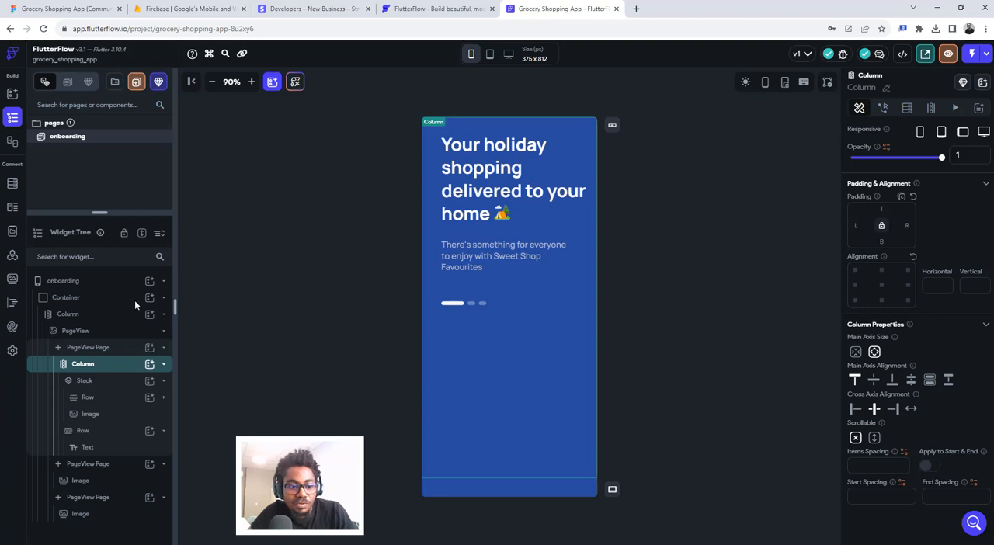
left_click(94, 366)
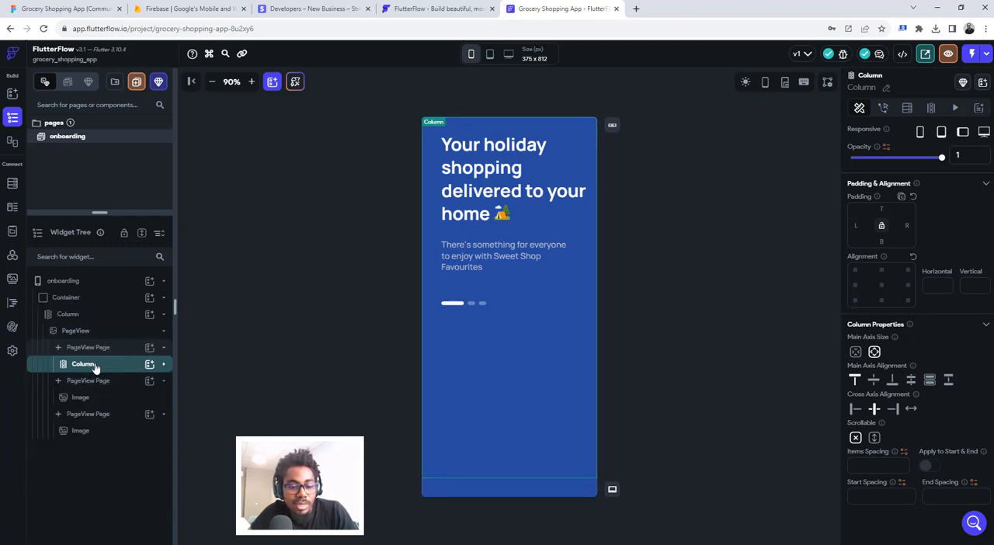
key("ctrl+c")
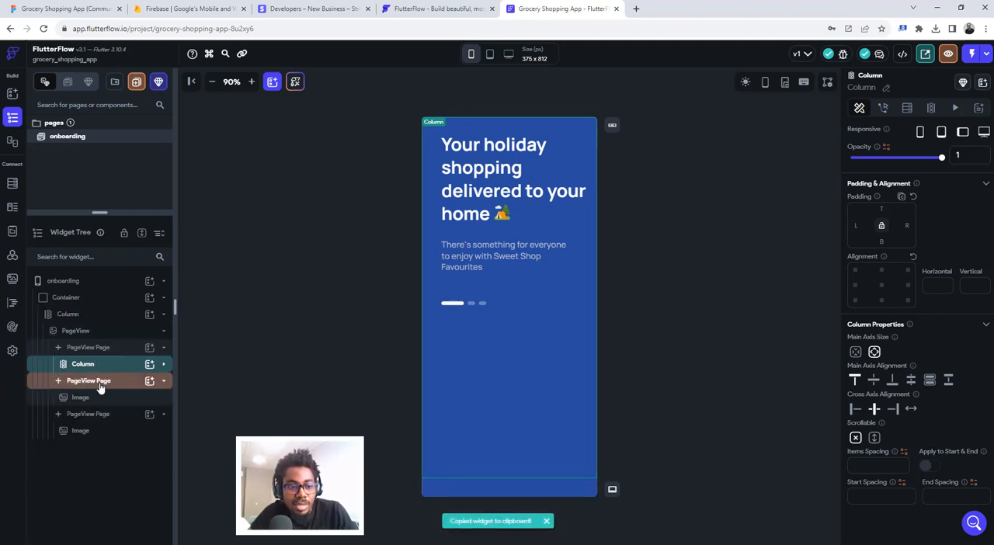
left_click(100, 383)
left_click(94, 401)
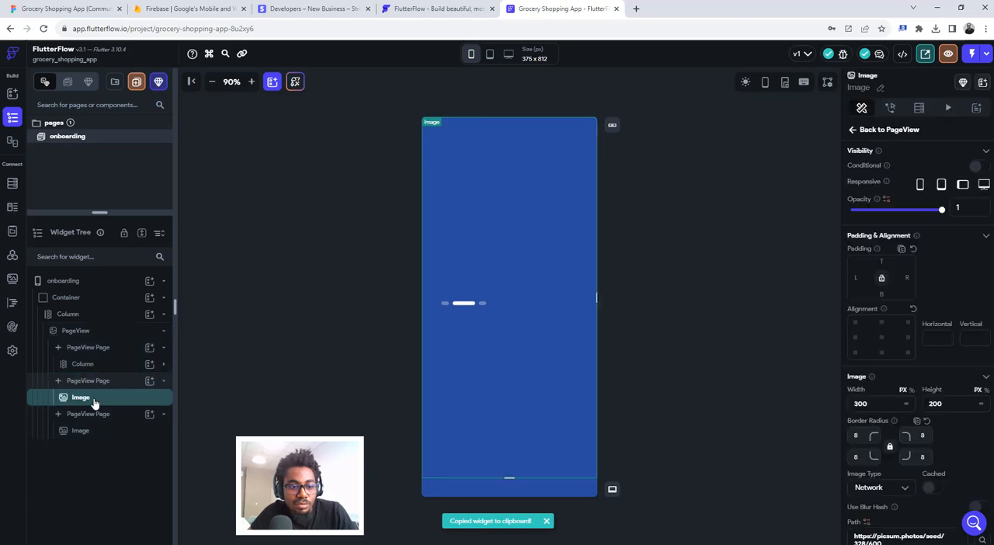
key("Delete")
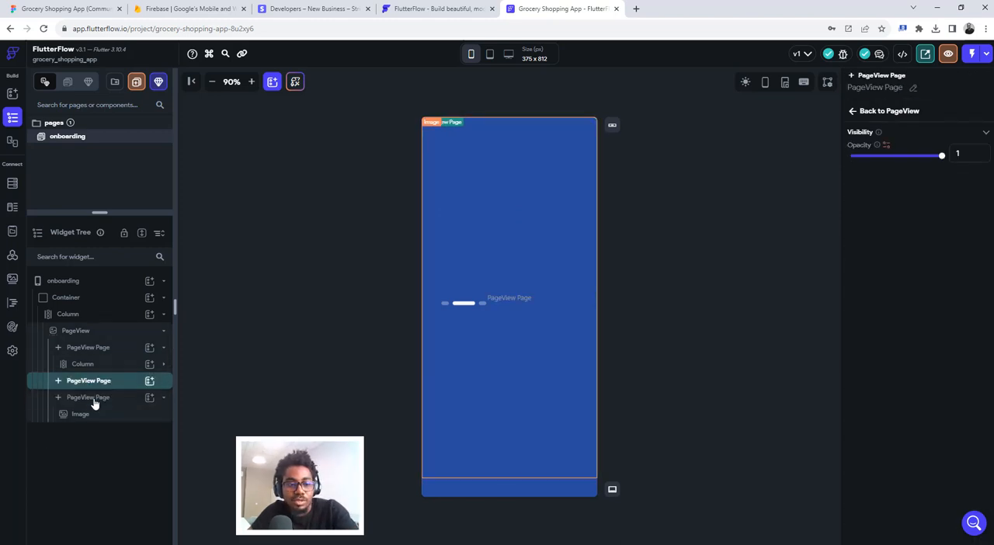
key("ctrl+v")
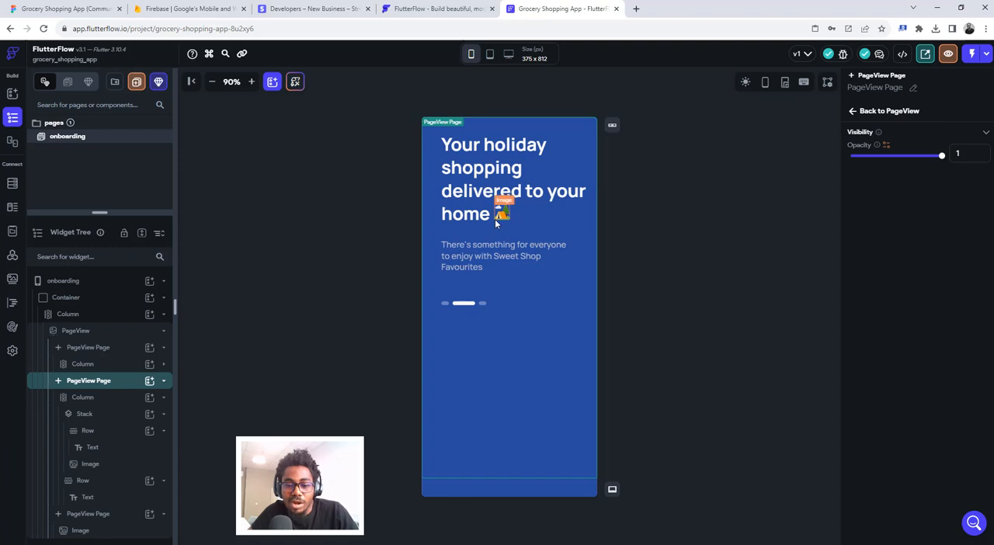
- Collapse the second page's Column and replace the third PageView page's Image with the copied Column
left_click(87, 401)
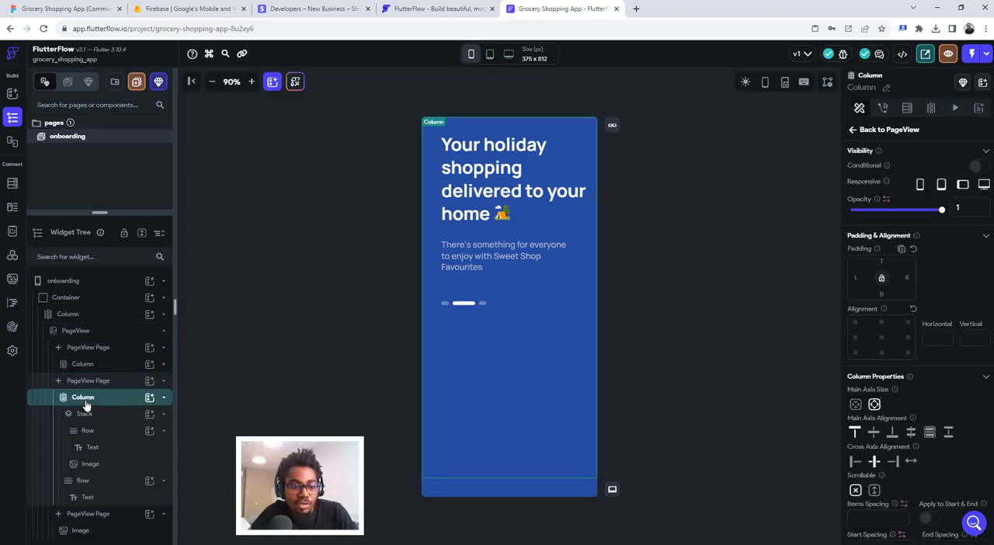
left_click(86, 404)
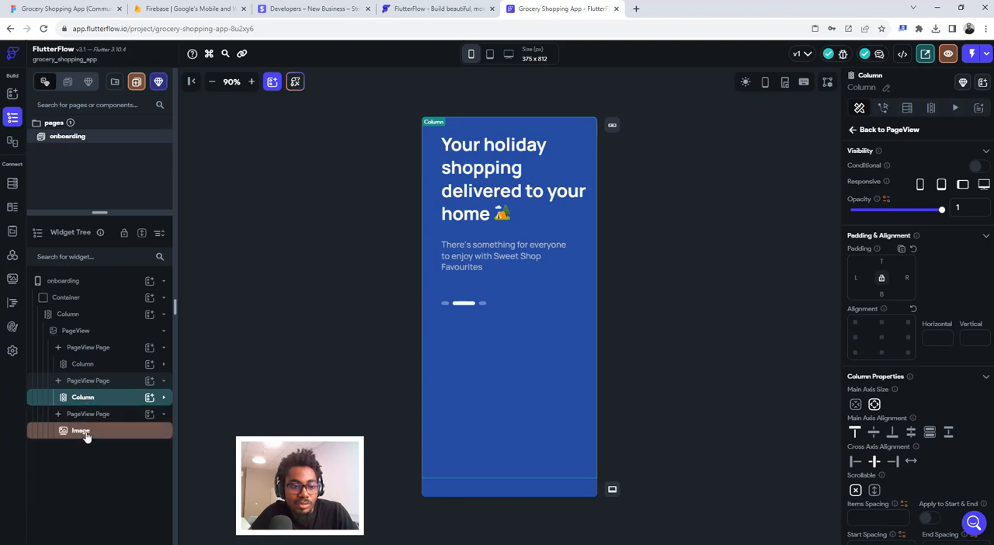
left_click(86, 436)
key("Delete")
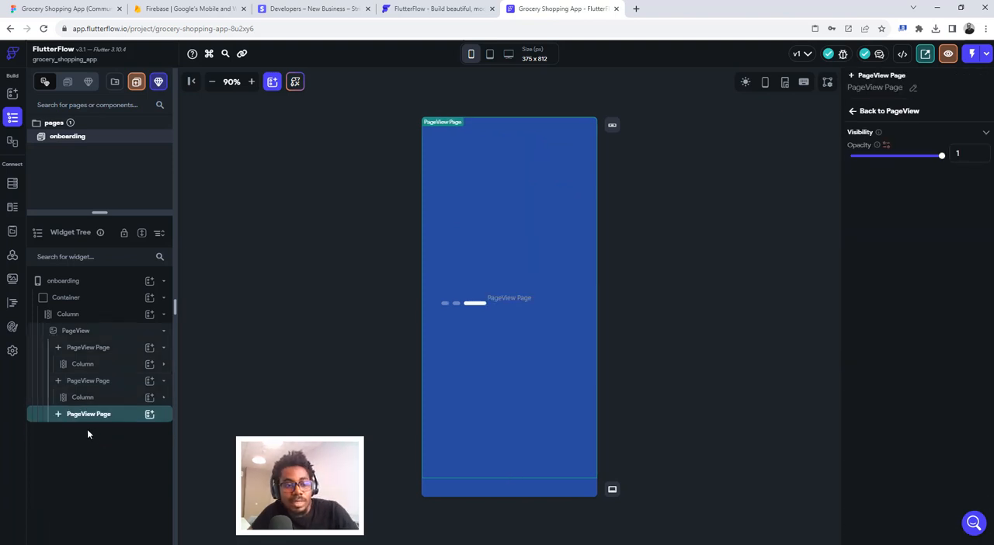
key("ctrl+v")
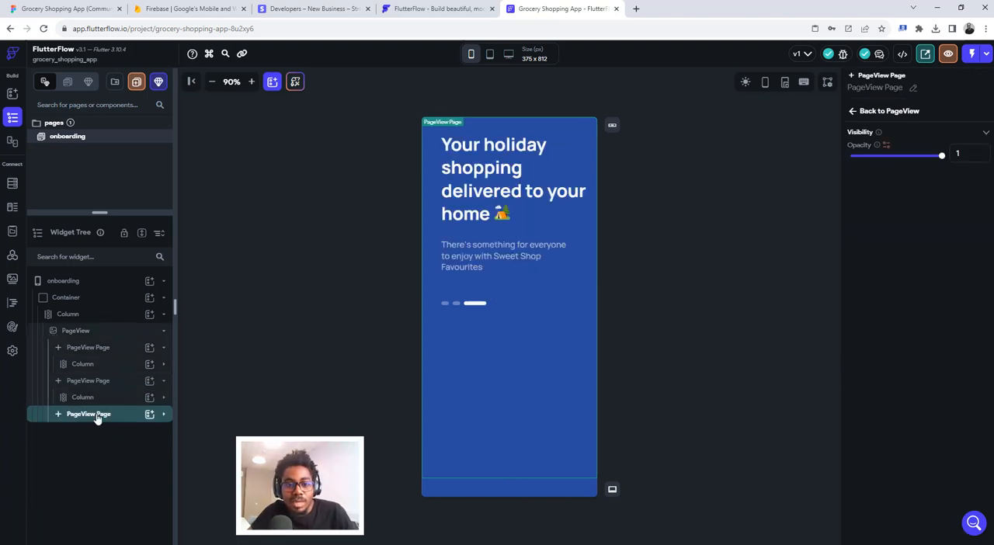
- Copy the first page's Column again and look through the second and third PageView pages
left_click(93, 350)
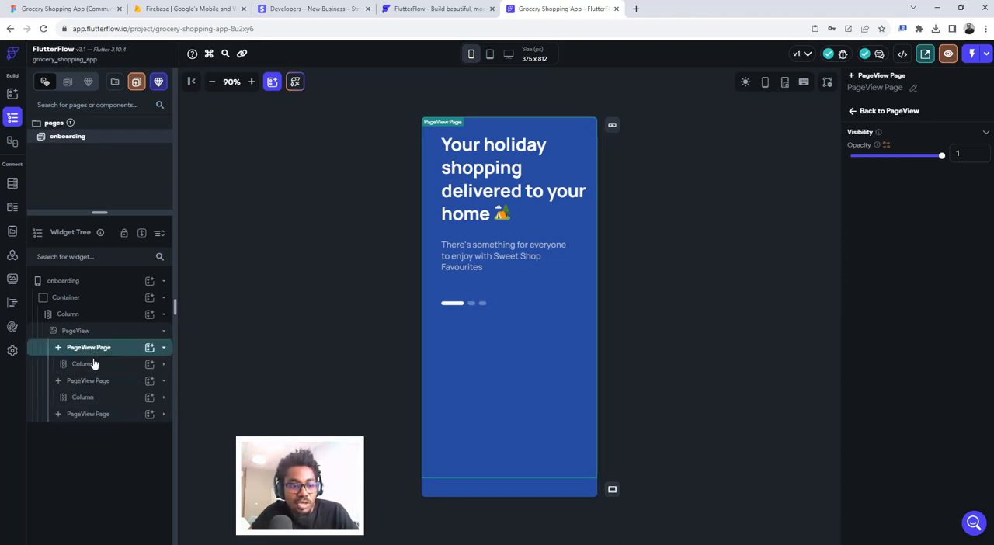
left_click(93, 366)
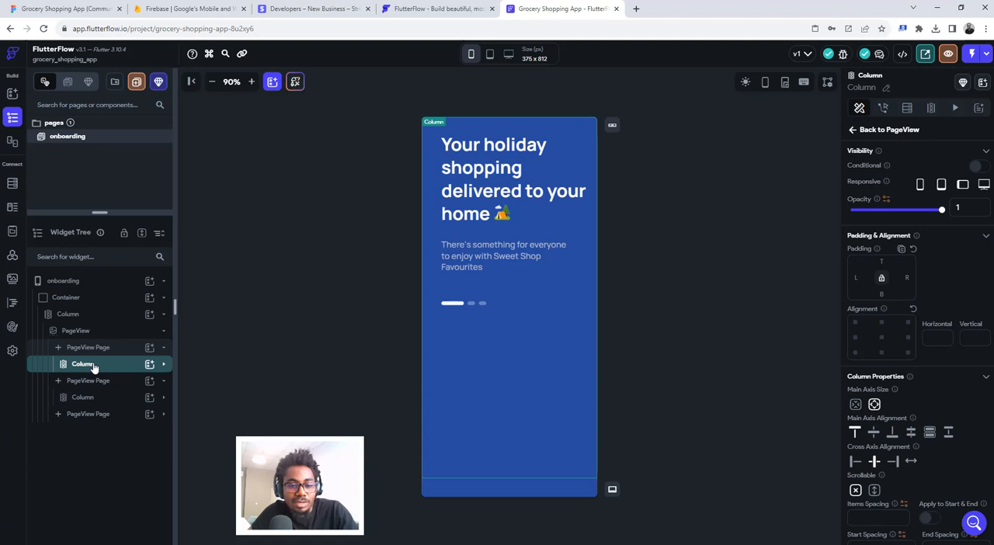
key("ctrl+c")
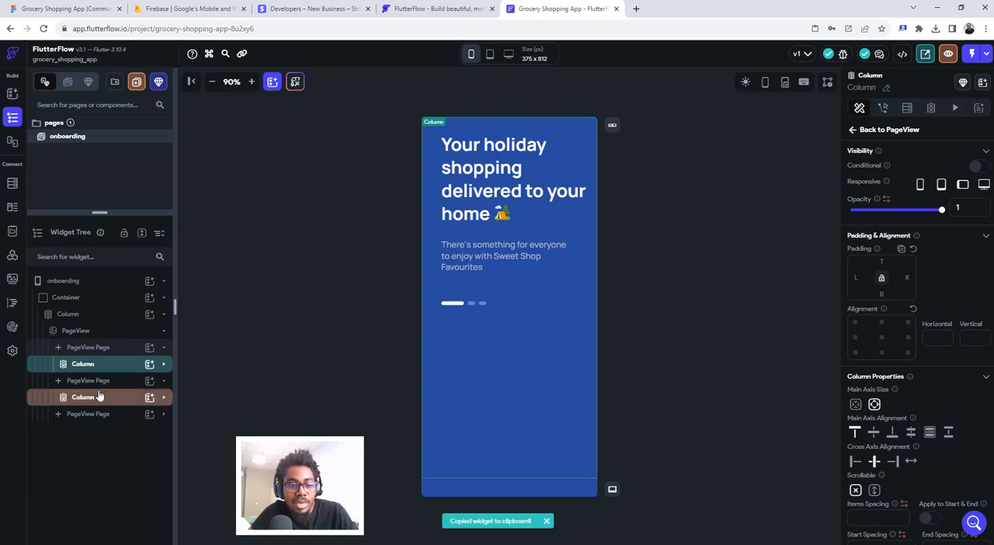
left_click(96, 384)
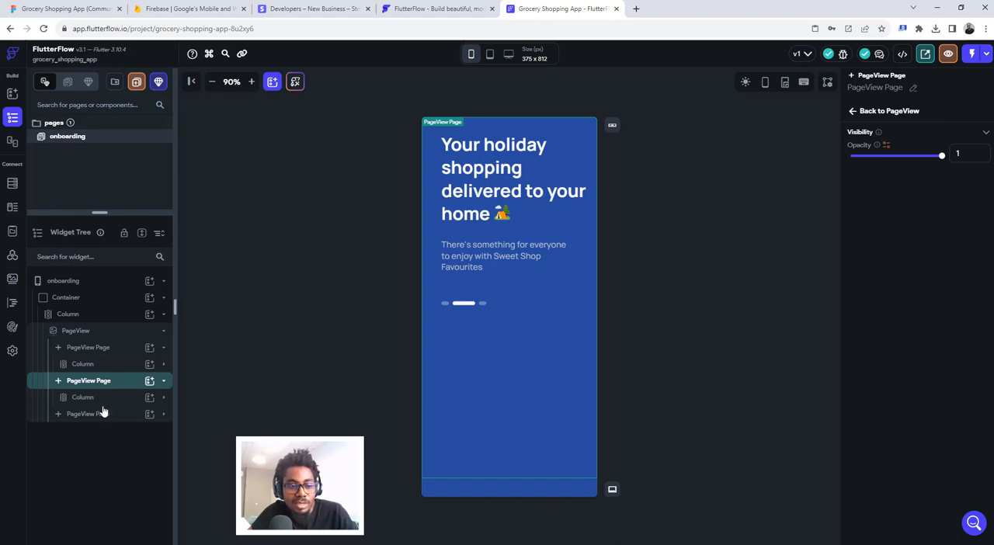
left_click(100, 416)
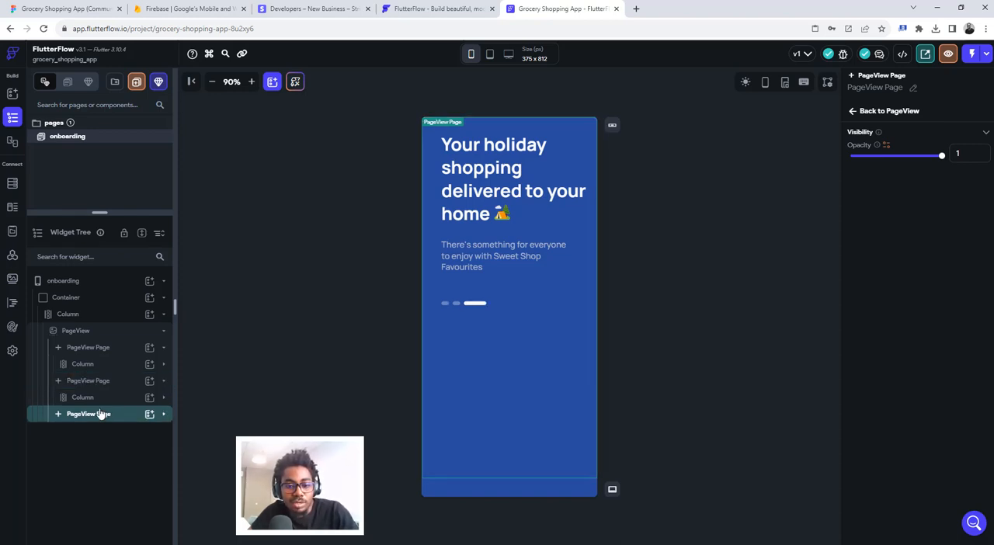
- Collapse the PageView in the widget tree and add an Image widget below it in the outer Column
left_click(92, 331)
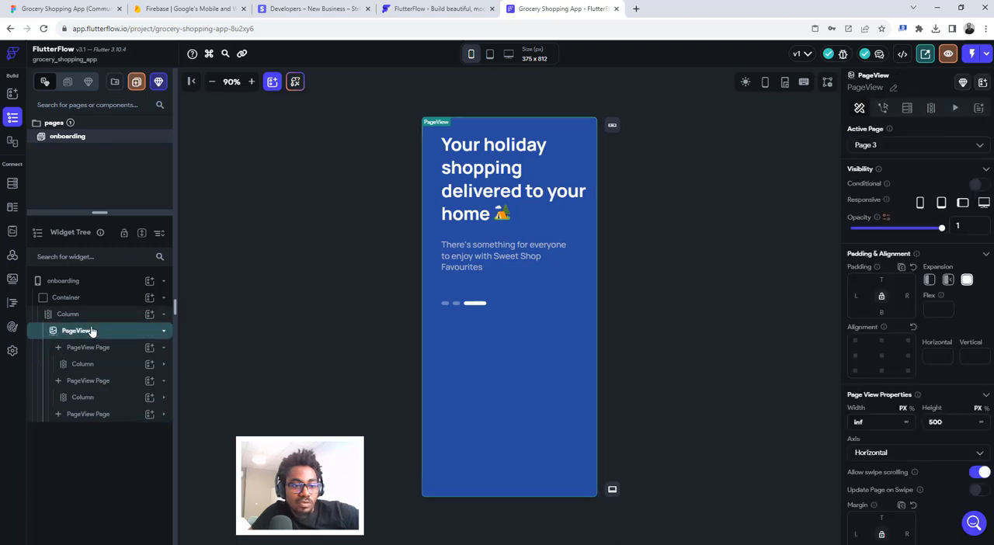
left_click(91, 331)
left_click(87, 320)
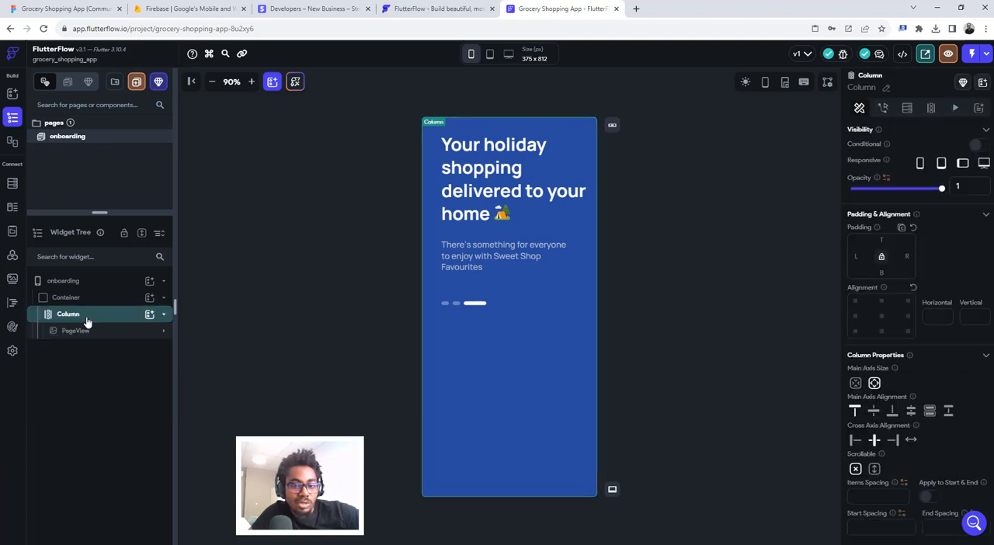
left_click(149, 313)
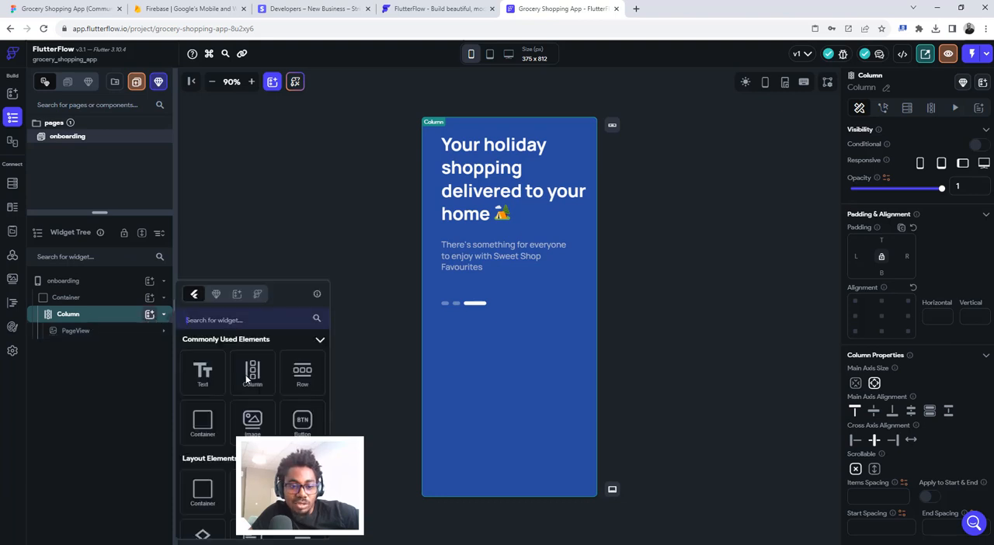
left_click(253, 423)
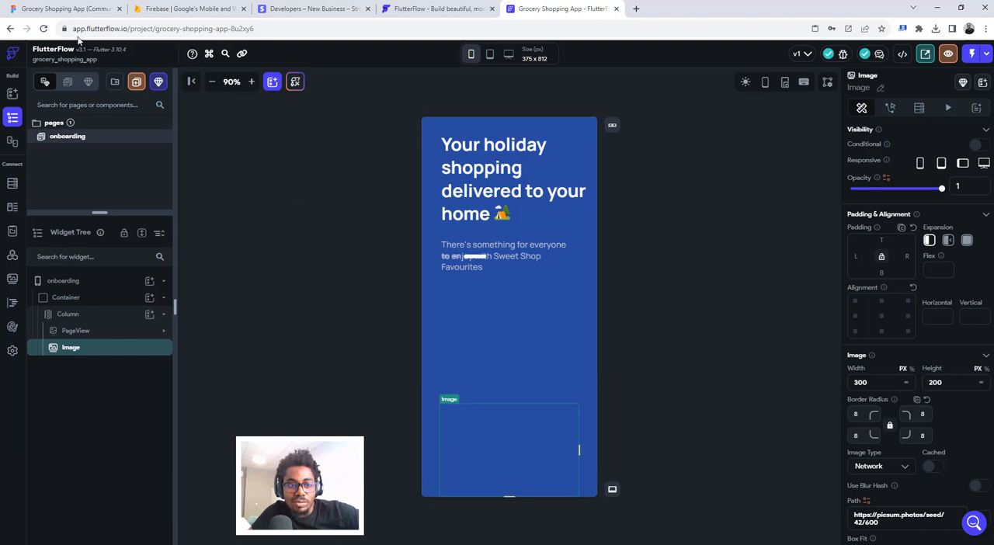
- Switch to Figma, add a 3x PNG export setting to the Image Icon of Onboarding V.02, and preview the export
left_click(62, 9)
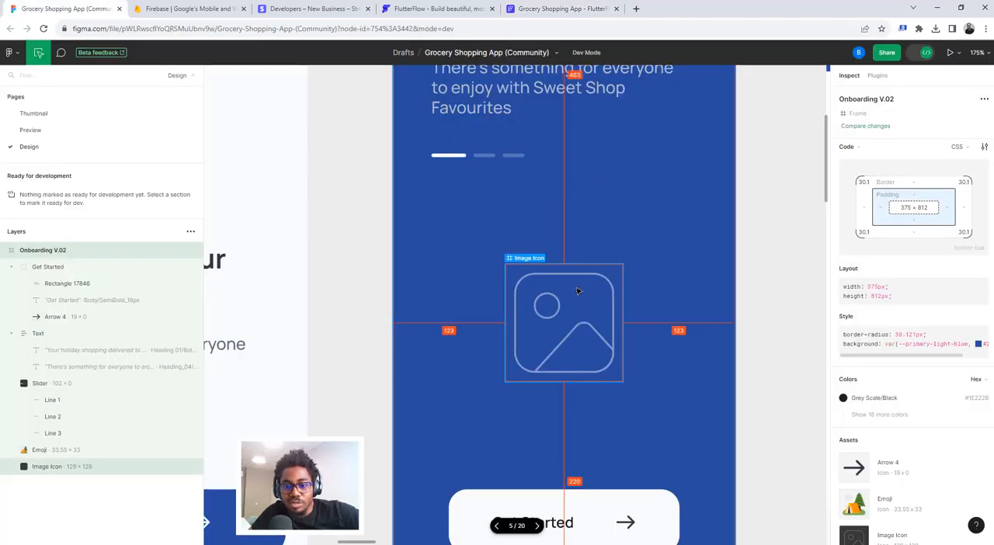
left_click(578, 293)
scroll(940, 388, "down", 1)
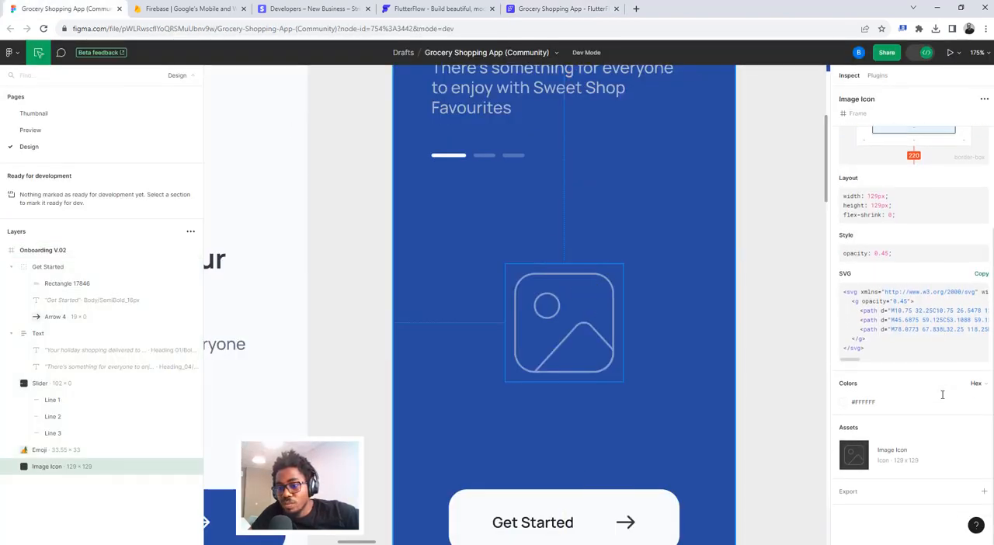
left_click(853, 491)
scroll(864, 477, "down", 1)
left_click(870, 450)
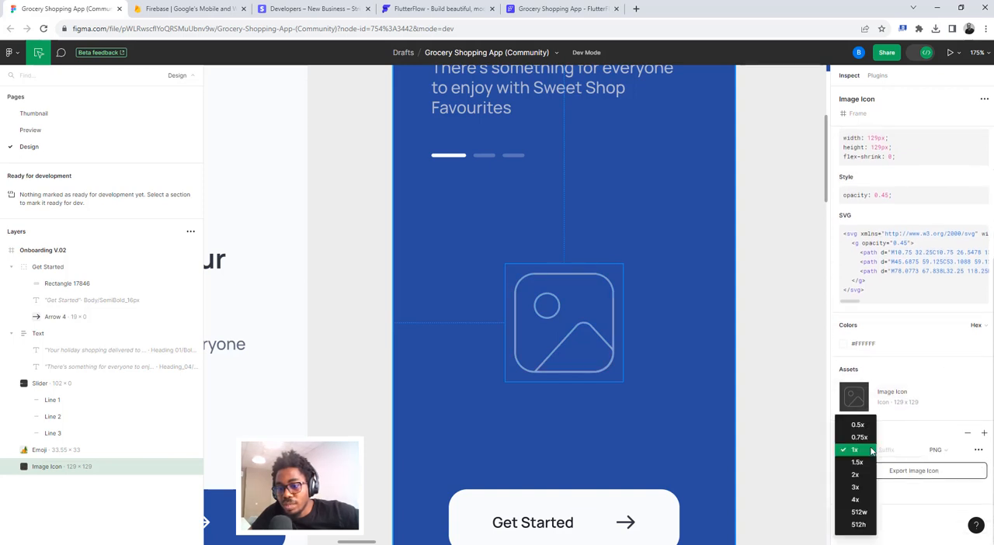
left_click(856, 486)
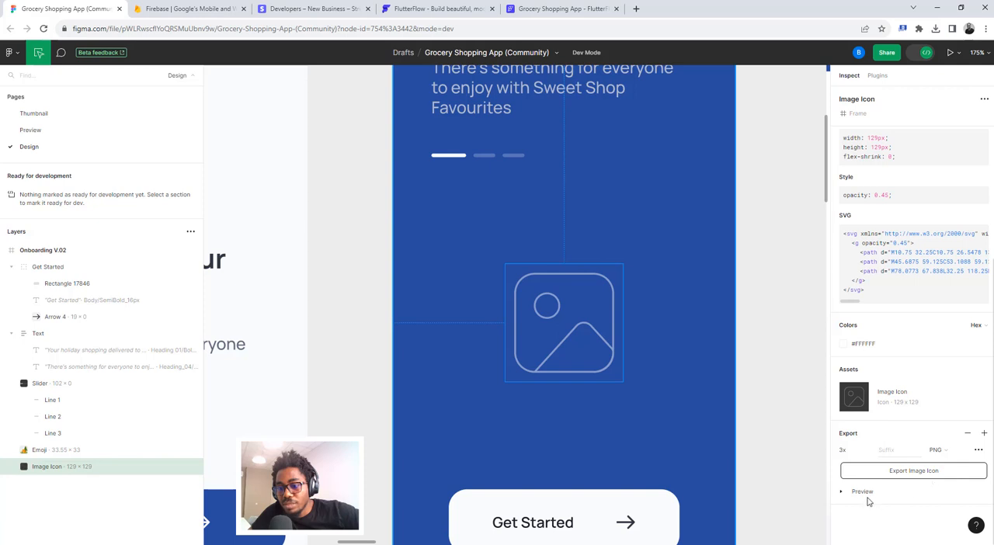
left_click(863, 492)
scroll(877, 466, "down", 2)
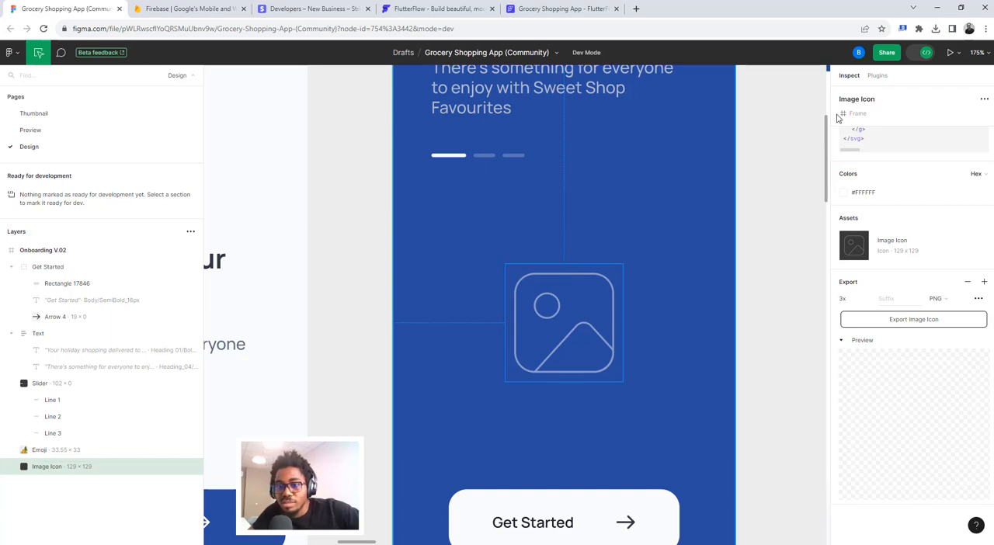
- Turn off Dev Mode in Figma and preview the Image Icon's export in design mode, reselecting the icon
left_click(925, 55)
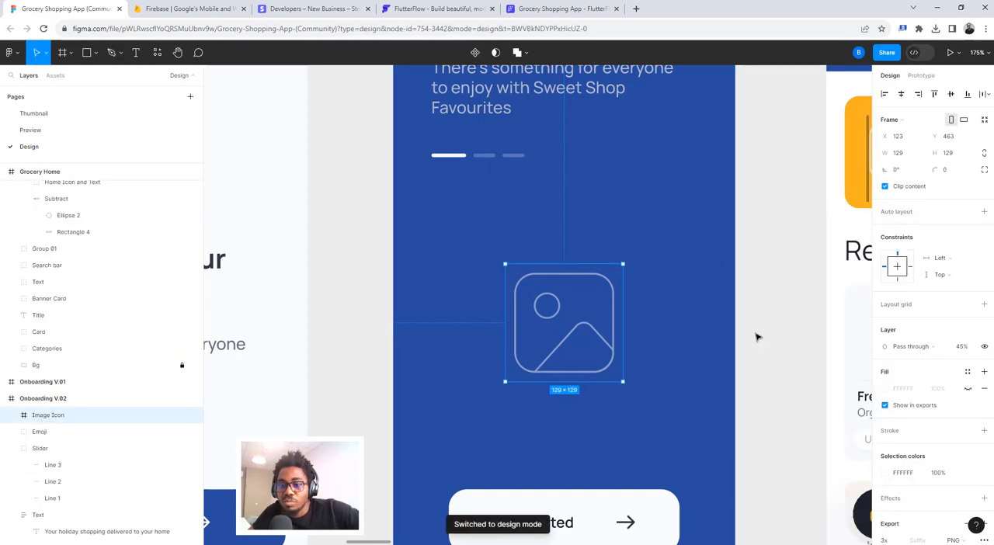
scroll(855, 425, "down", 3)
scroll(883, 454, "down", 3)
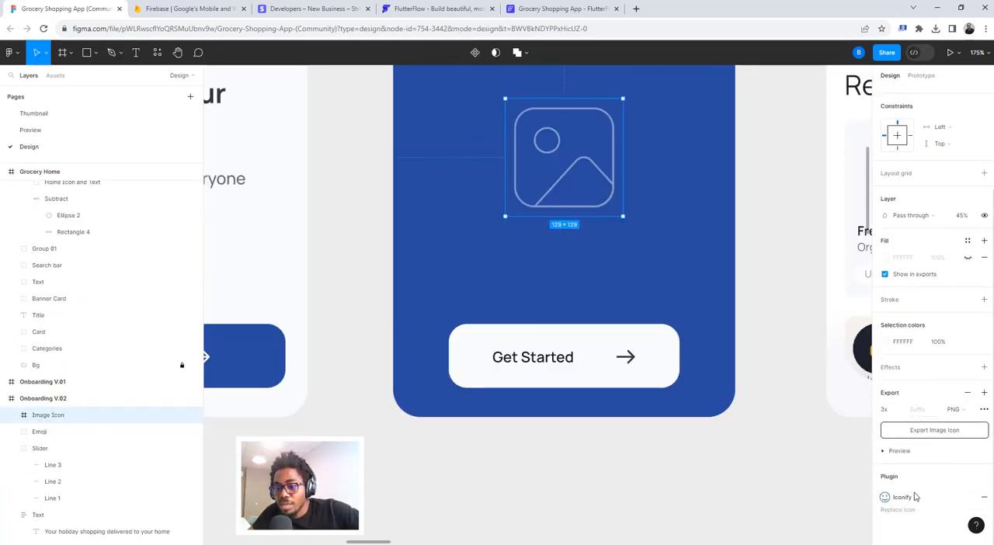
left_click(883, 452)
scroll(898, 460, "down", 3)
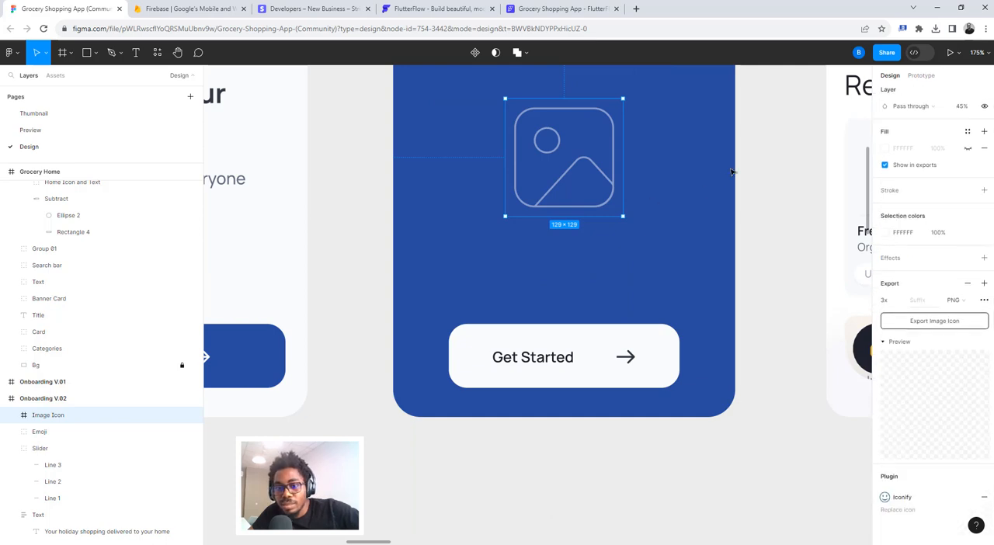
left_click(769, 158)
left_click(603, 141)
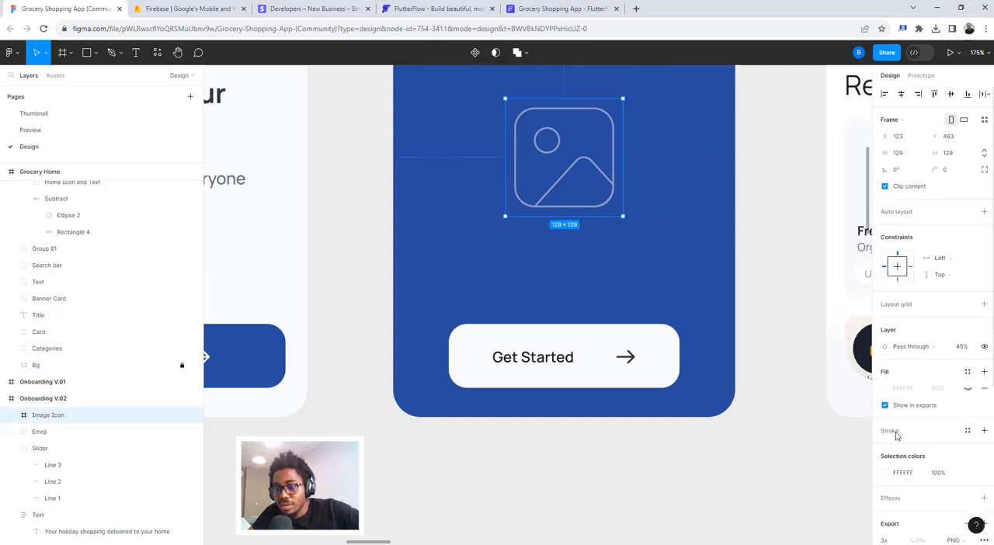
scroll(899, 435, "down", 3)
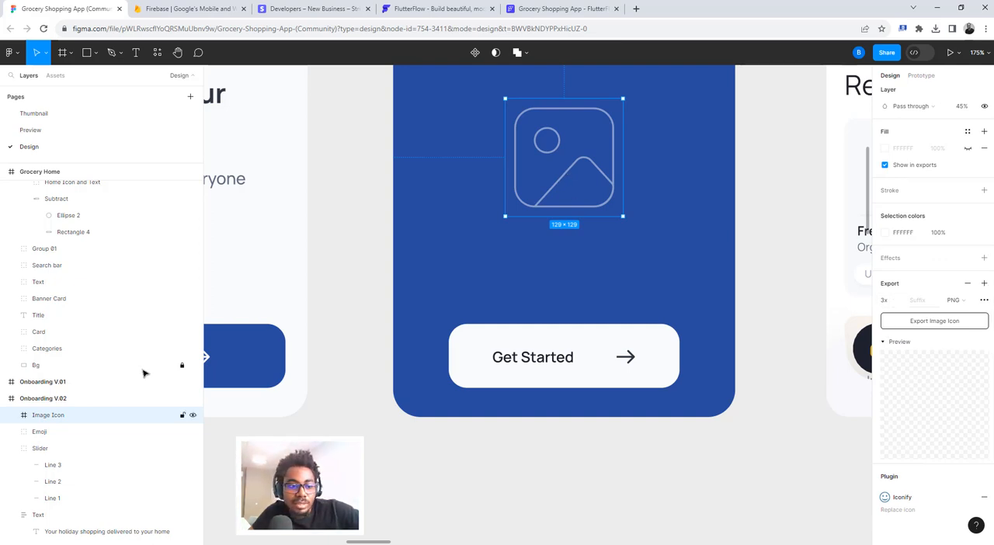
- Expand the Image Icon frame, add a PNG export setting to its inner Group, and compare the frame's and group's export previews
left_click(12, 415)
left_click(52, 435)
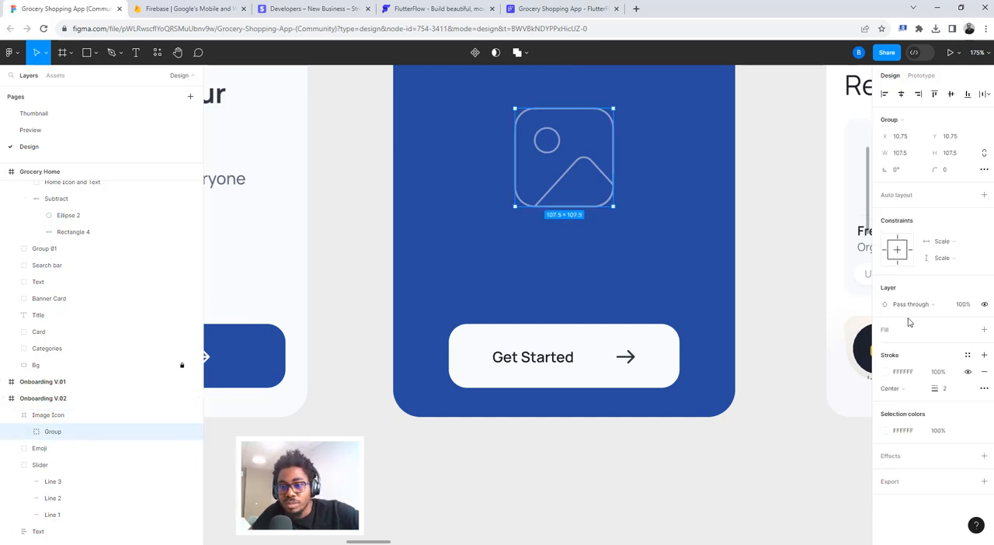
left_click(889, 483)
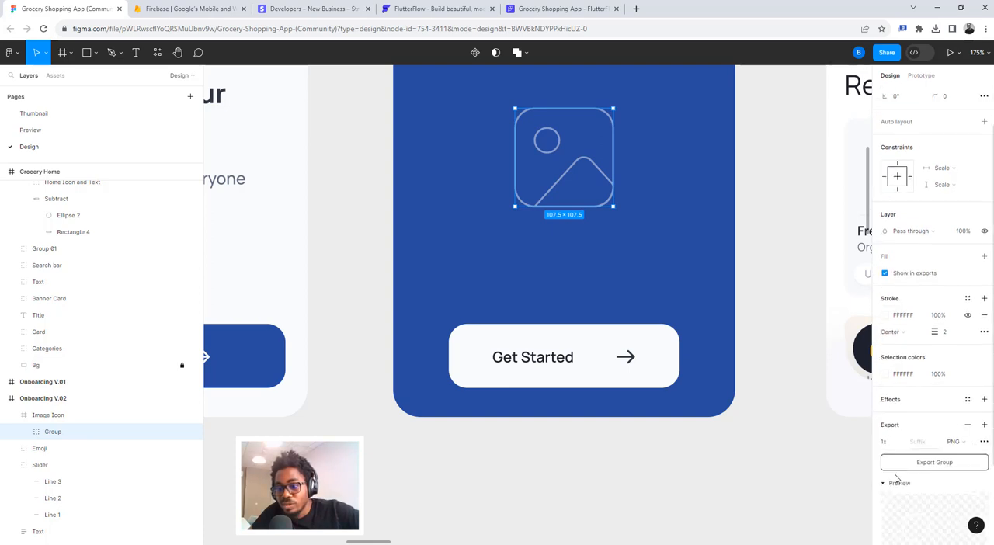
left_click(893, 479)
scroll(899, 424, "down", 2)
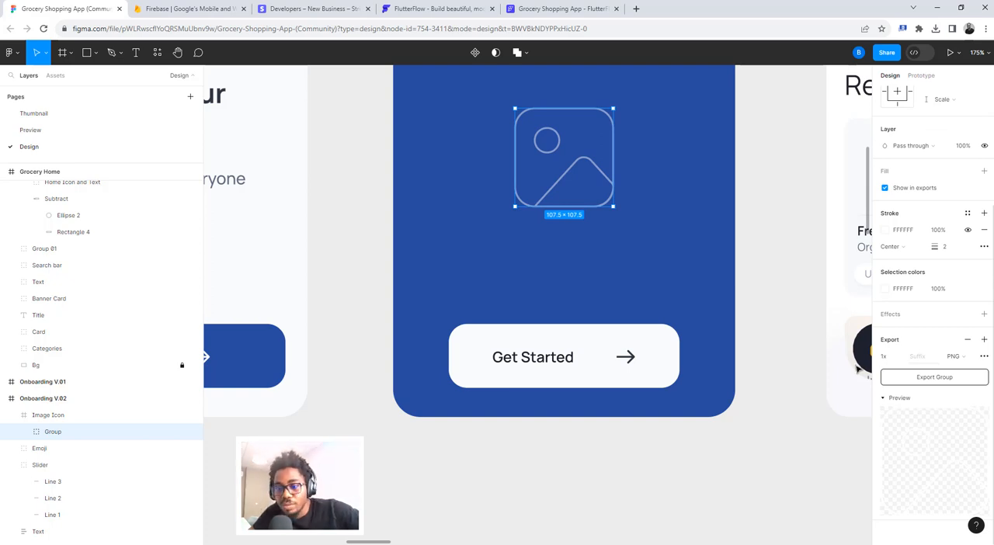
left_click(51, 416)
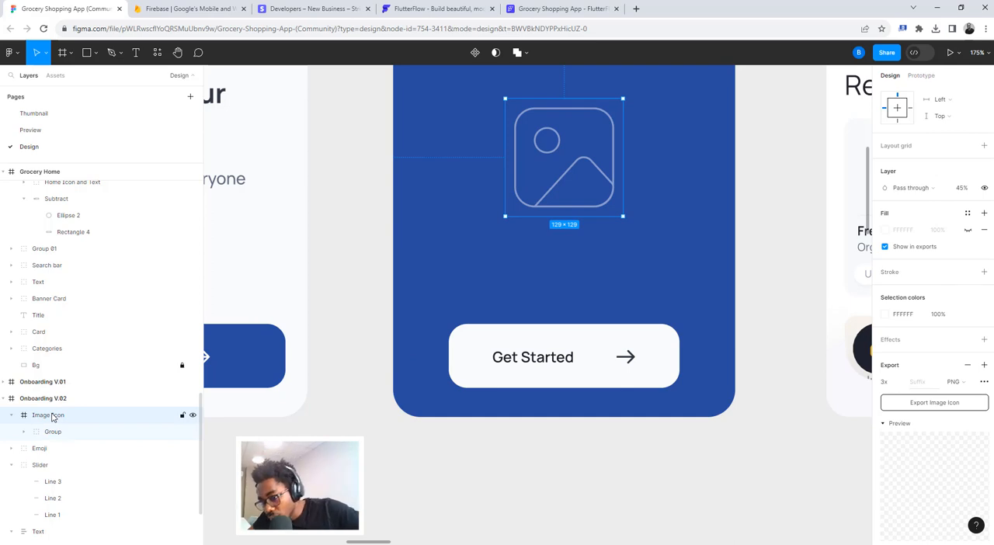
left_click(49, 438)
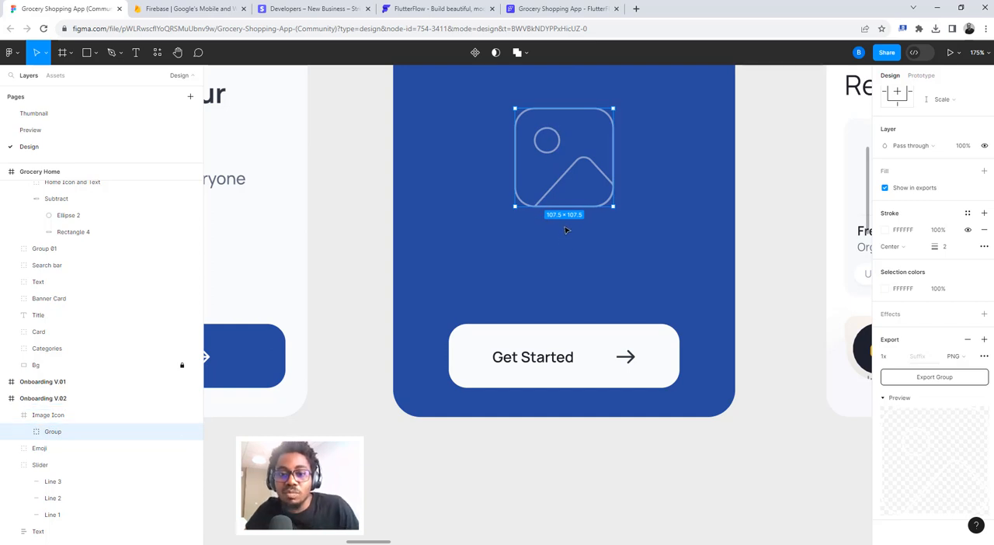
- Switch to FlutterFlow and set the new Image's width and height to 107.5 px
left_click(563, 9)
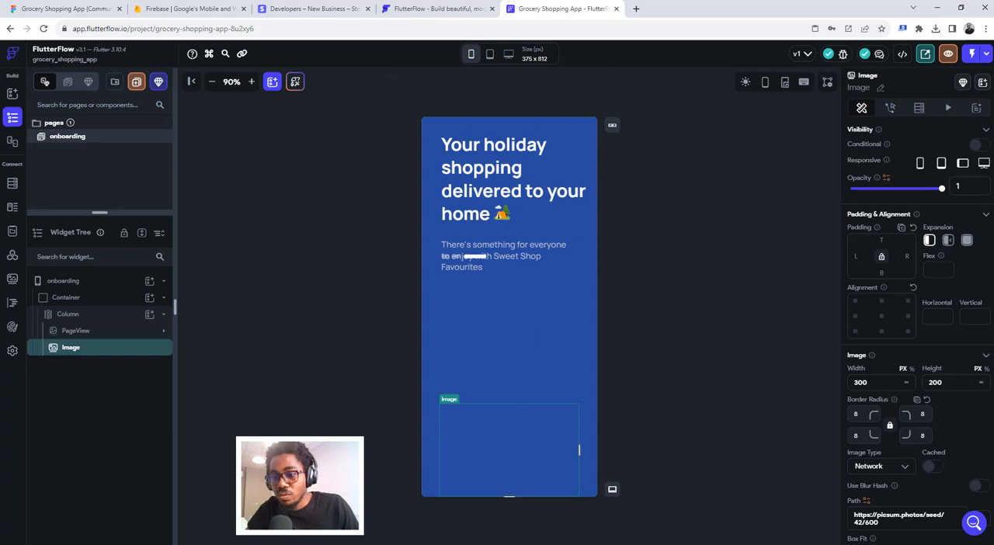
left_click_drag(863, 382, 844, 385)
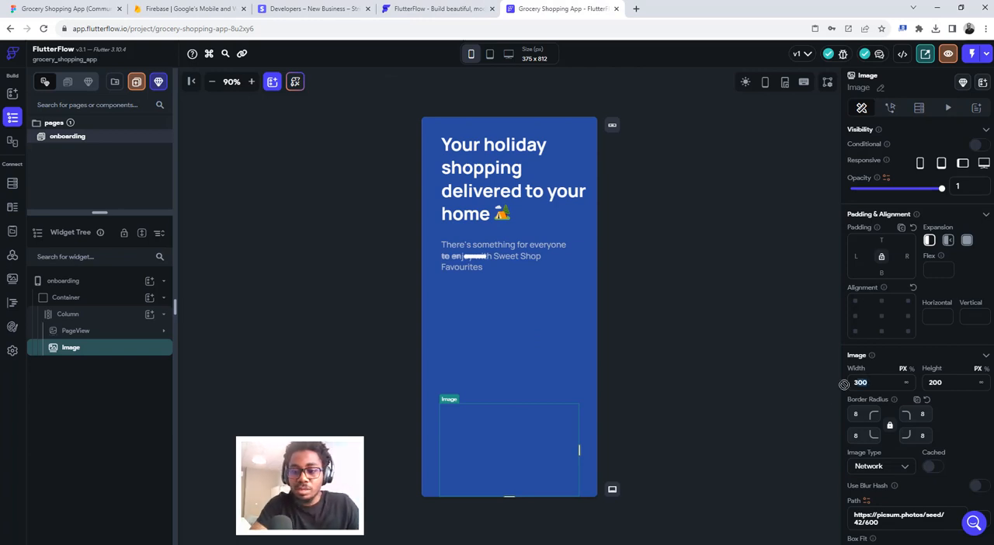
key("BackSpace")
type("1")
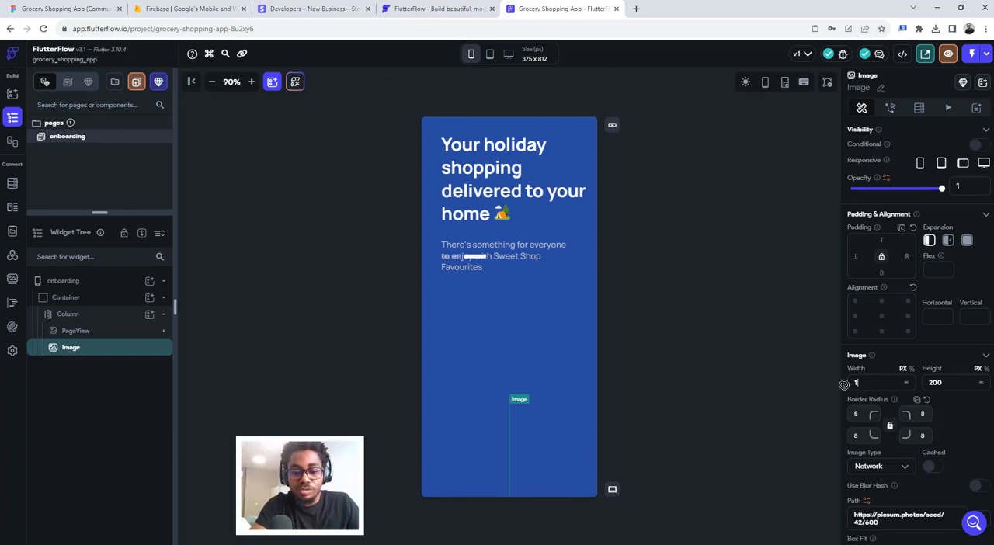
type("07.5")
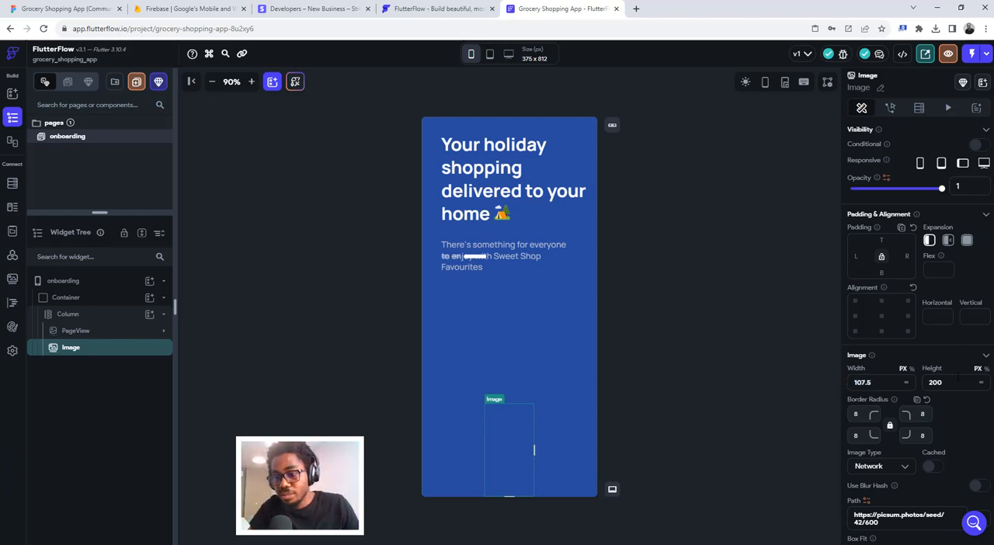
key("Tab")
type("107.5")
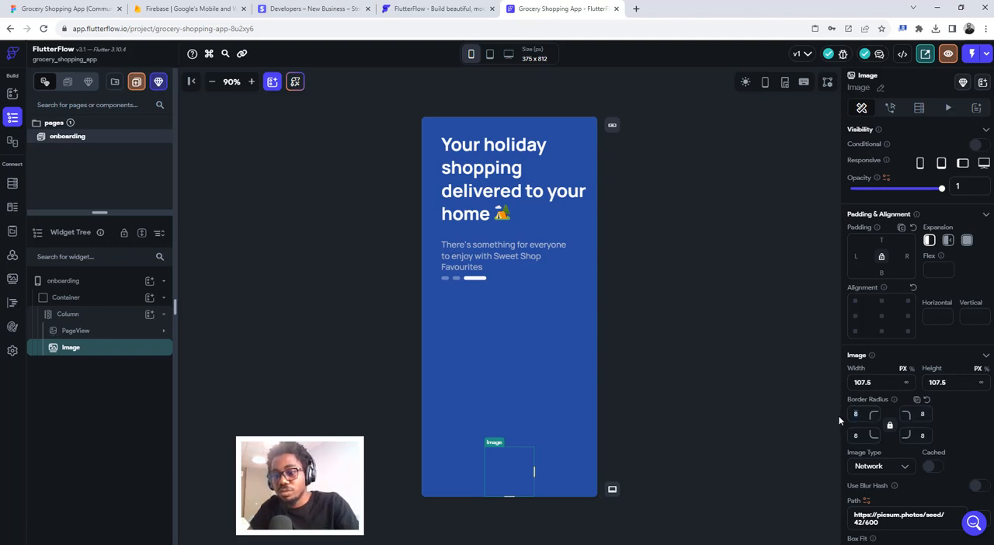
- Clear the Image's border radius and set its image type to Asset
scroll(890, 470, "down", 1)
scroll(890, 469, "down", 1)
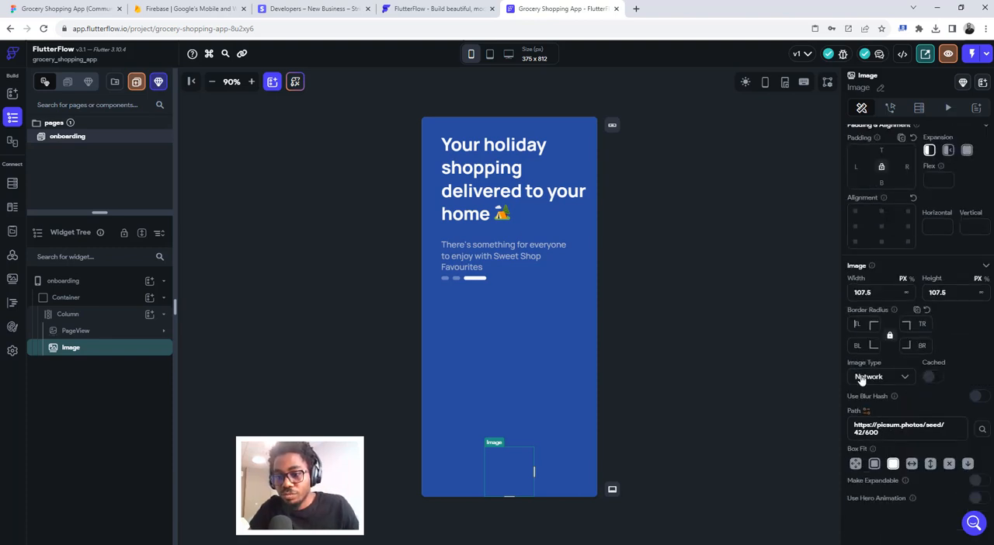
left_click(862, 378)
left_click(864, 402)
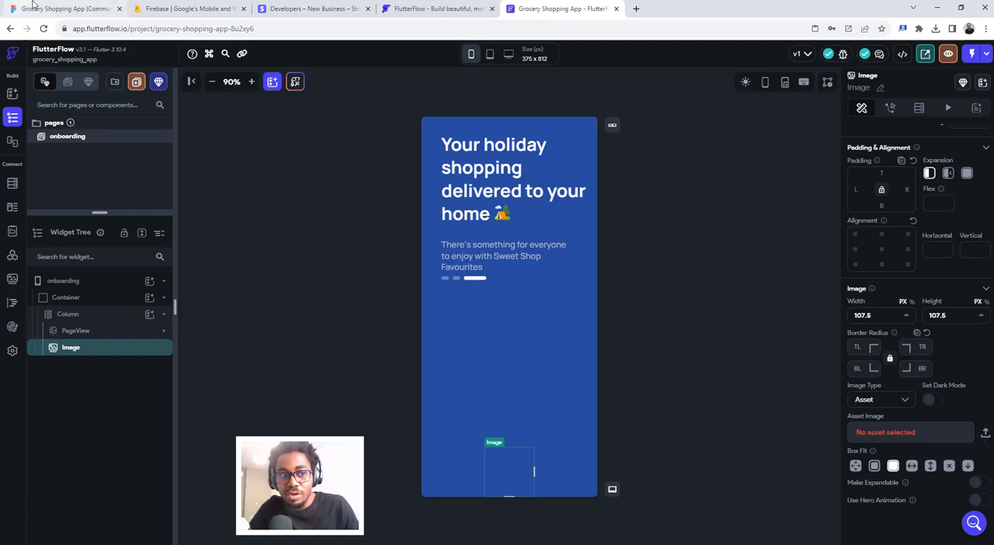
- Switch to Figma, set the Image Icon group's export scale to 3x, and export it as a PNG
left_click(35, 6)
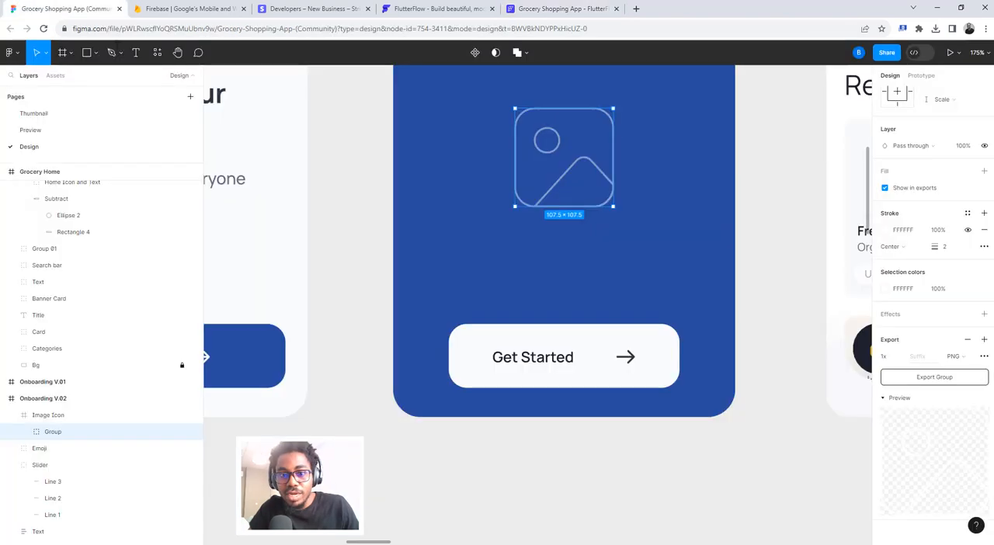
left_click(887, 396)
left_click(899, 356)
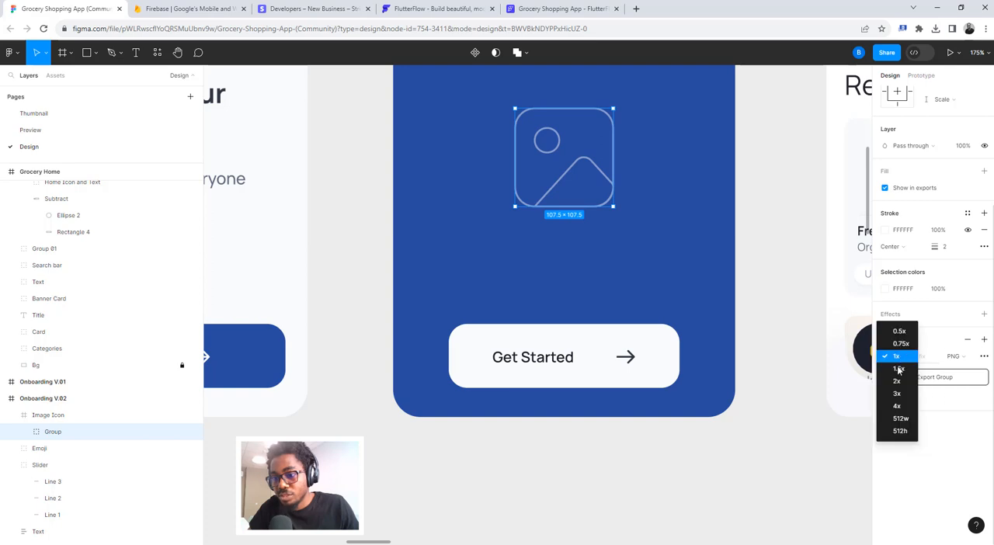
left_click(896, 392)
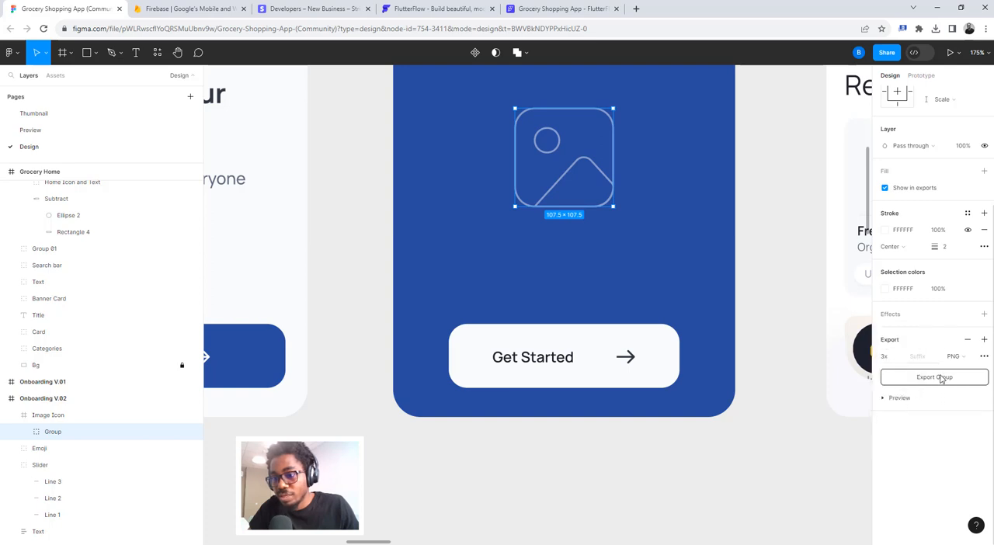
left_click(941, 378)
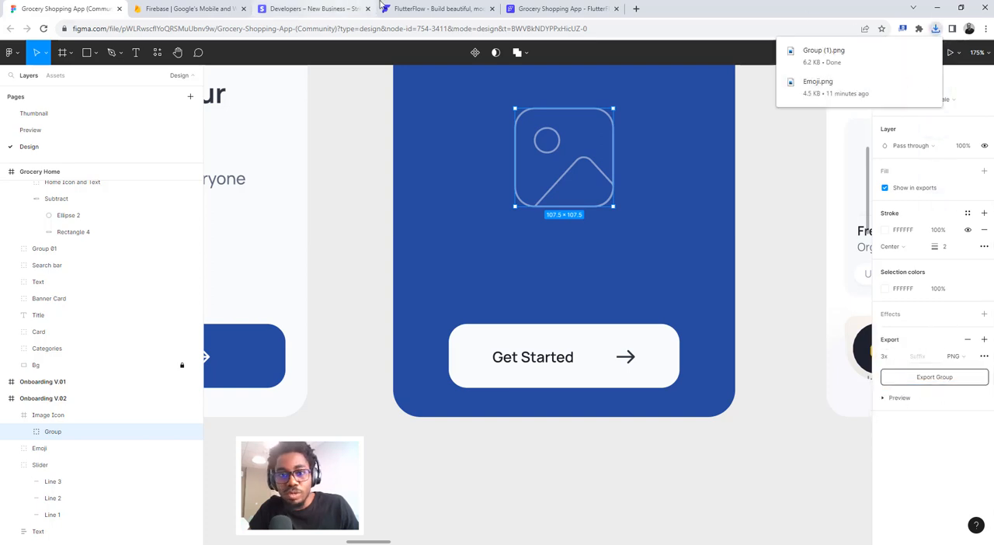
- Switch to FlutterFlow, upload Group (1).png from Downloads as the Image's asset, and select the Column containing the onboarding text
left_click(533, 7)
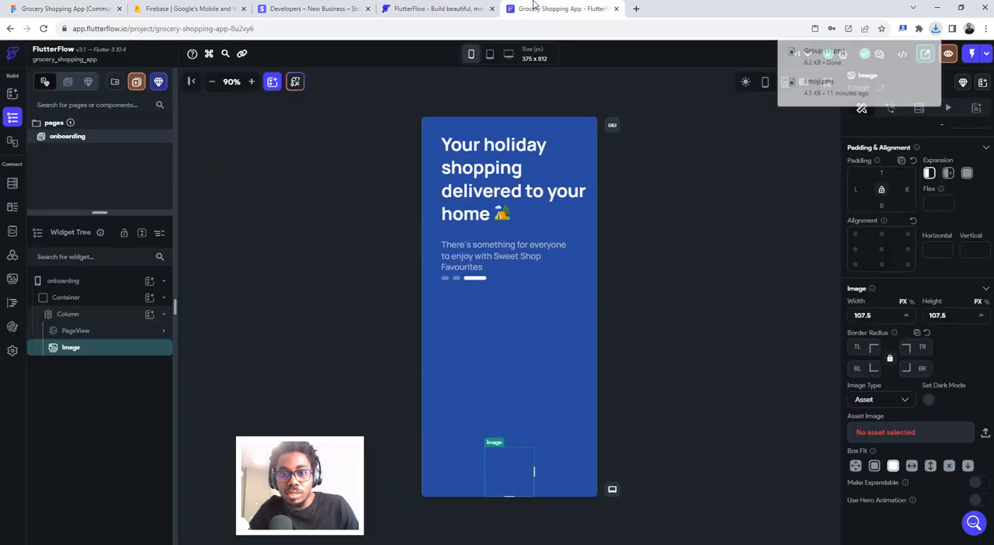
left_click(985, 437)
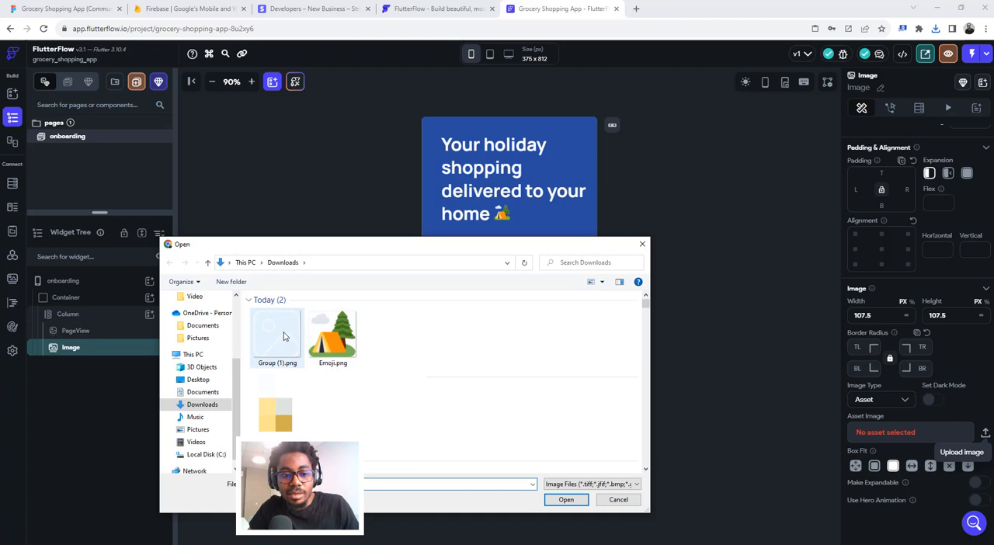
left_click(283, 335)
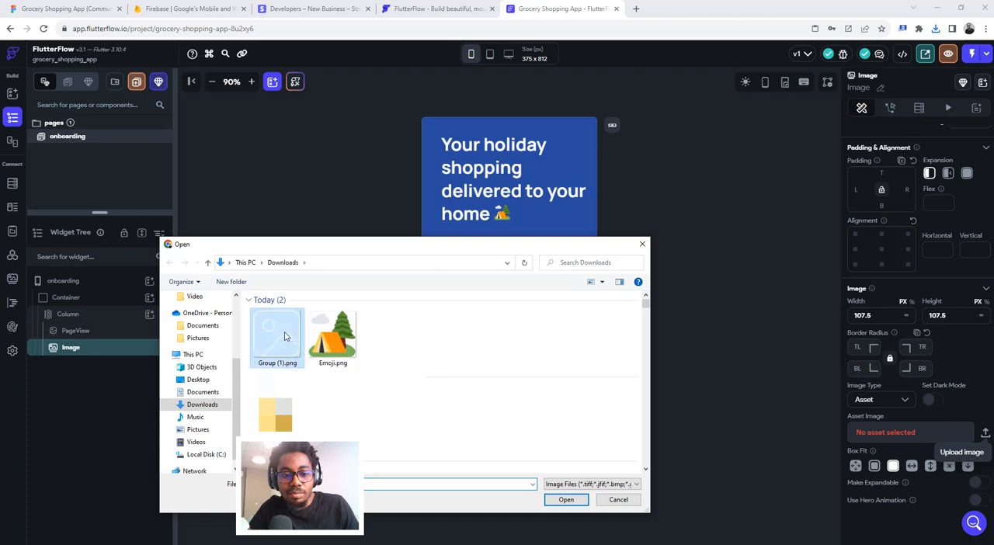
left_click(565, 501)
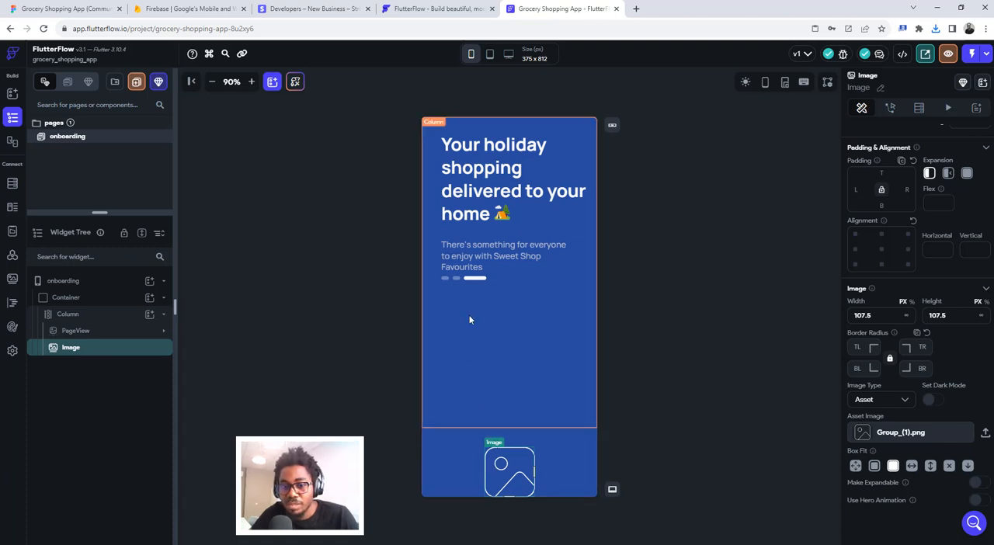
left_click(440, 422)
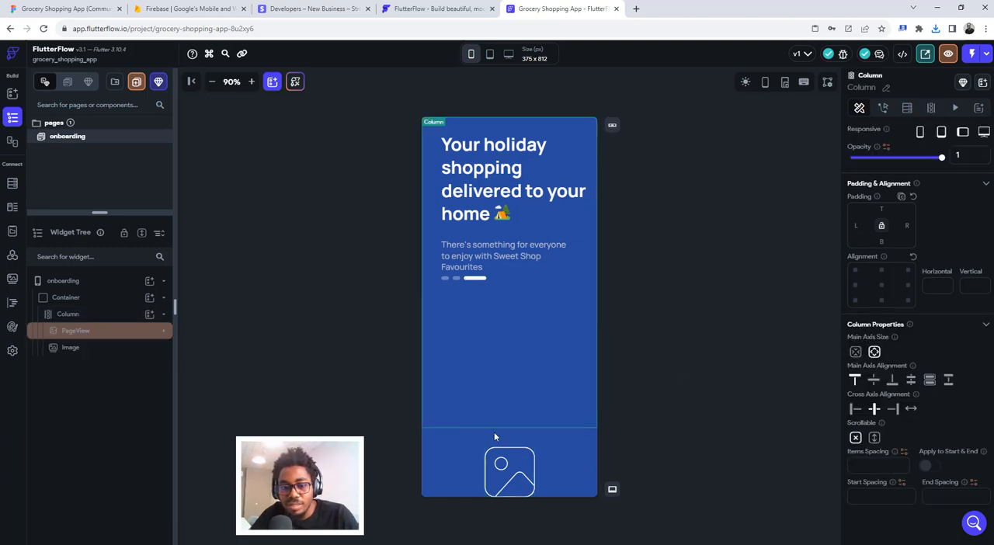
- Set the main axis size of the outer Column holding the PageView and Image to minimum
left_click(506, 463)
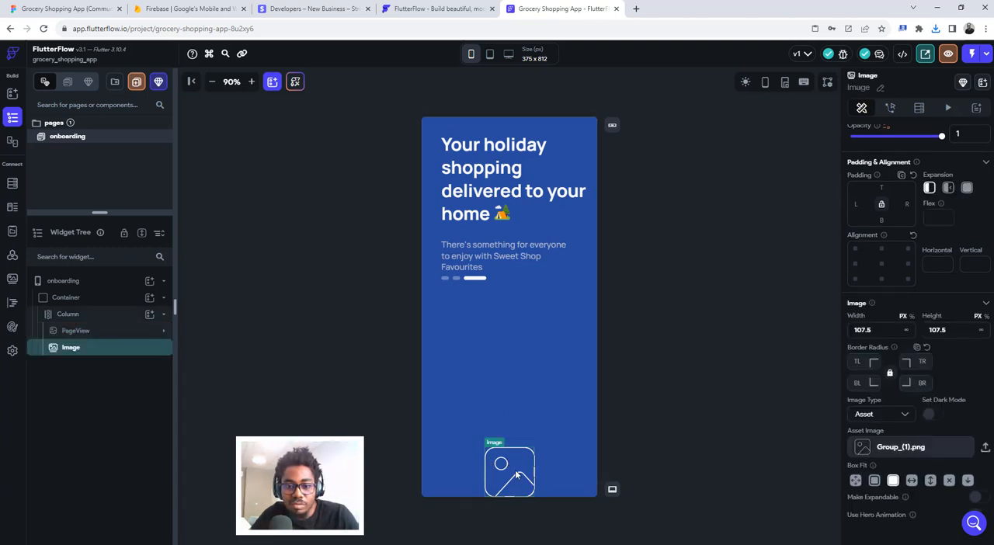
left_click(497, 298)
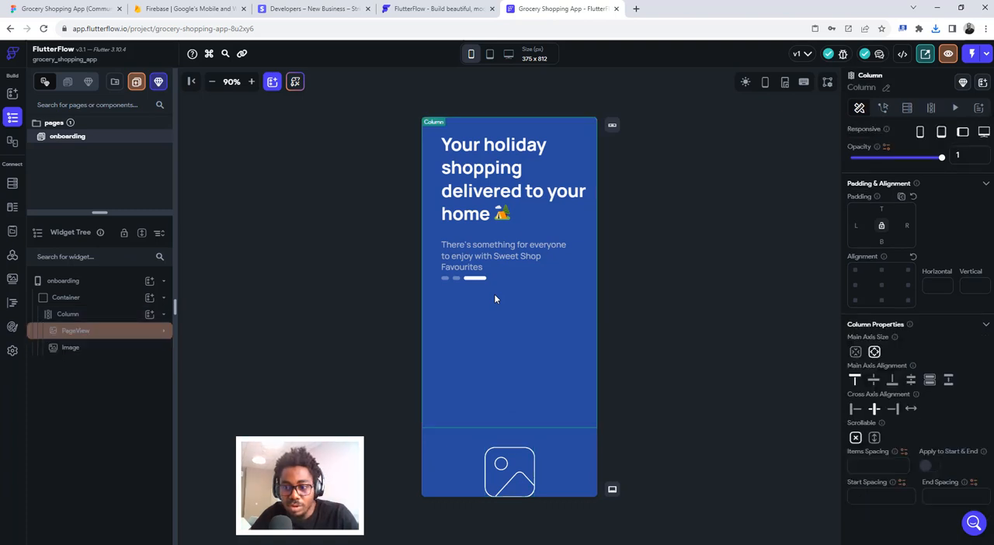
left_click(80, 315)
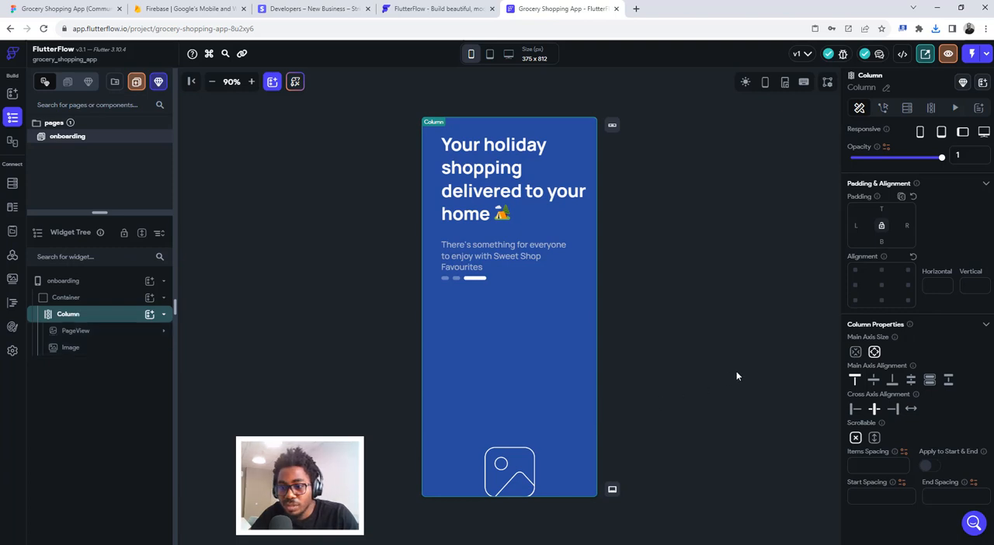
left_click(853, 353)
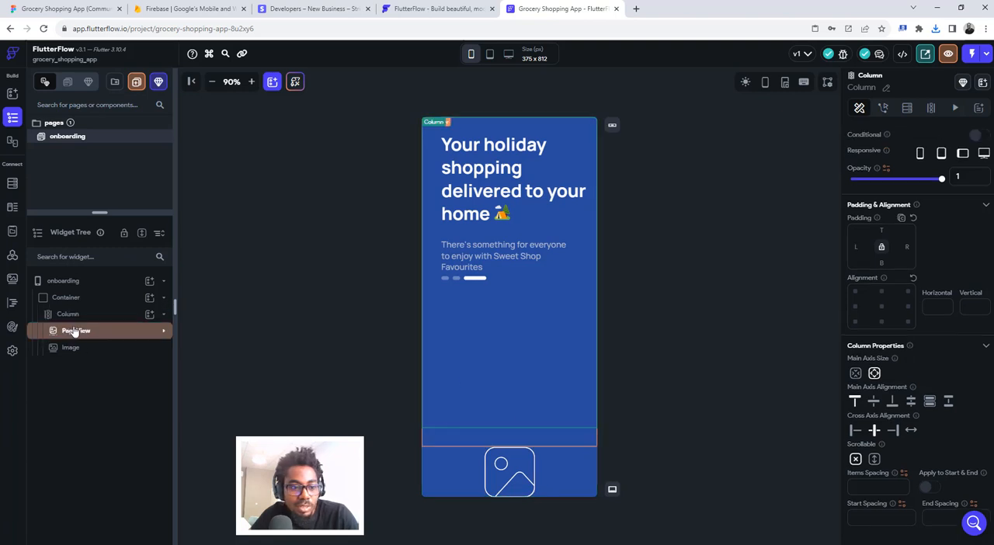
- Try a top-center alignment on the first PageView page's Column and reset the alignment
left_click(76, 331)
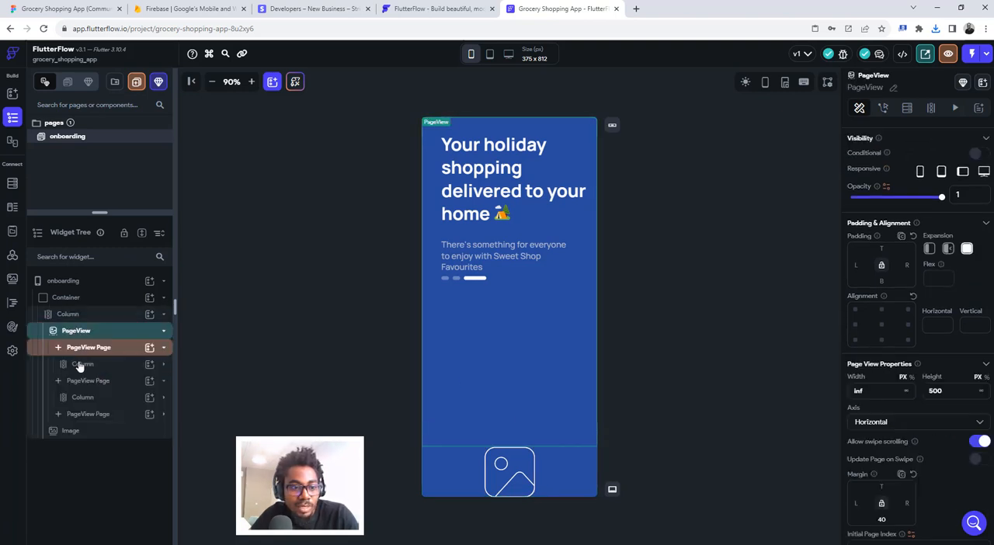
left_click(82, 364)
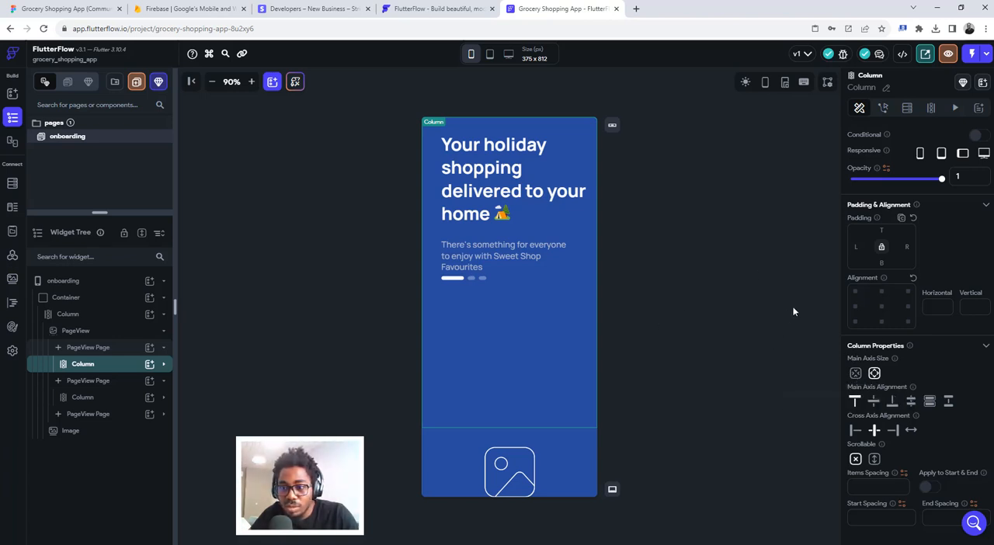
left_click(881, 292)
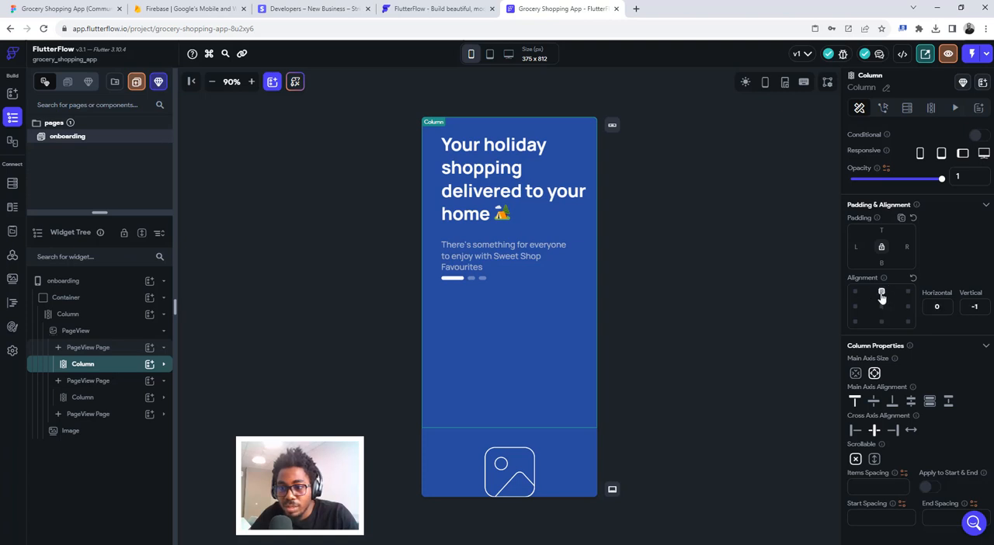
left_click(913, 278)
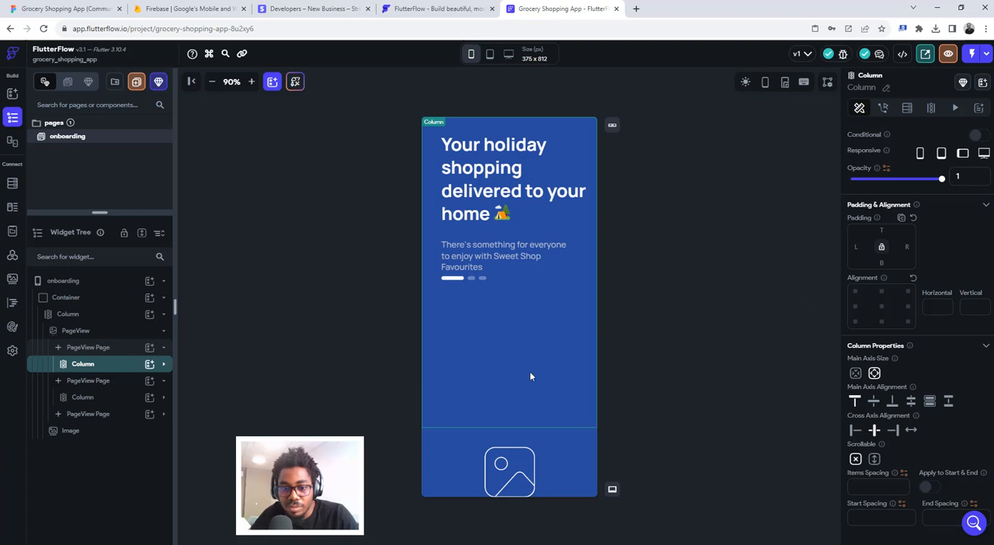
- Select the PageView and change its expansion to flexible
left_click(101, 349)
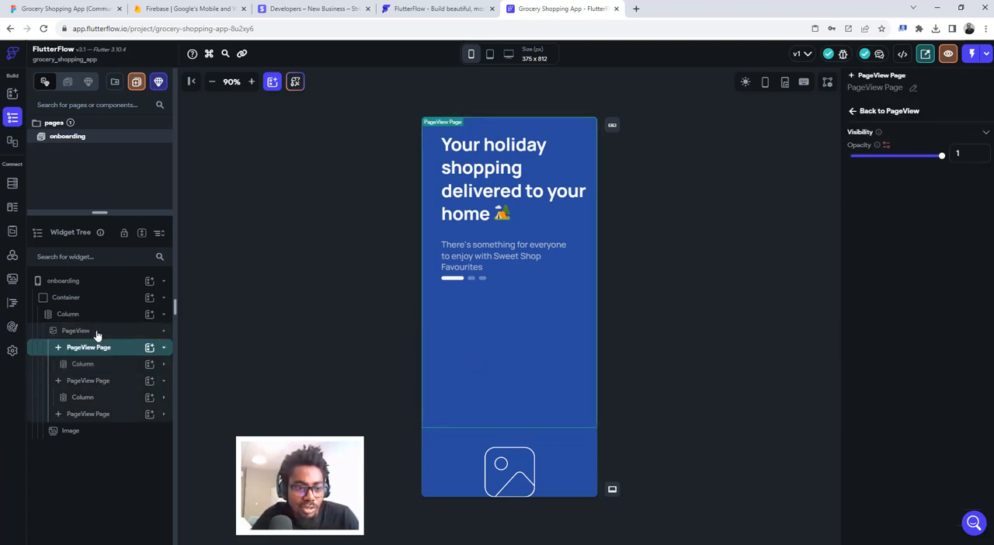
left_click(96, 334)
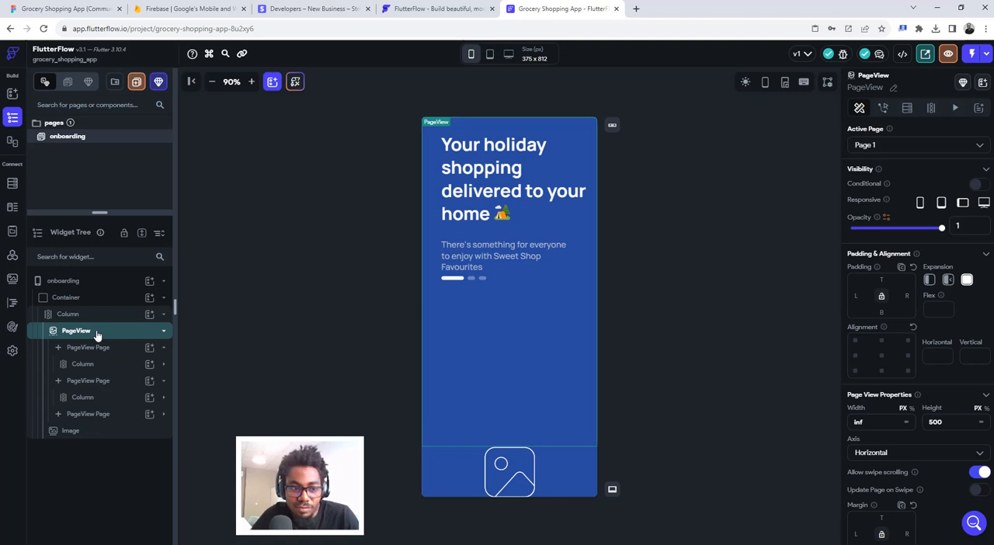
left_click(947, 281)
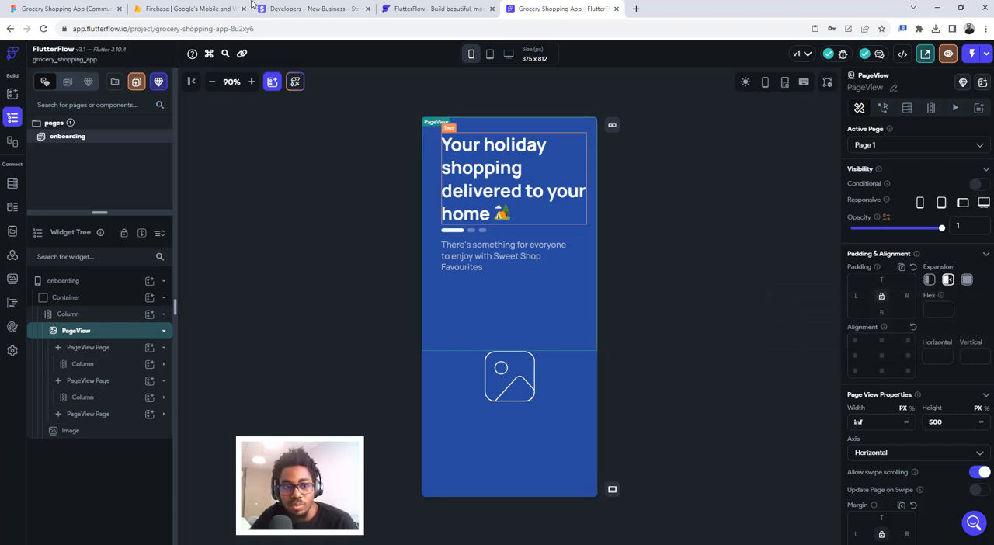
- Switch to Figma to check the Onboarding V.02 layout, return to FlutterFlow, and set the PageView's height to 400 px
left_click(62, 9)
scroll(548, 259, "up", 3)
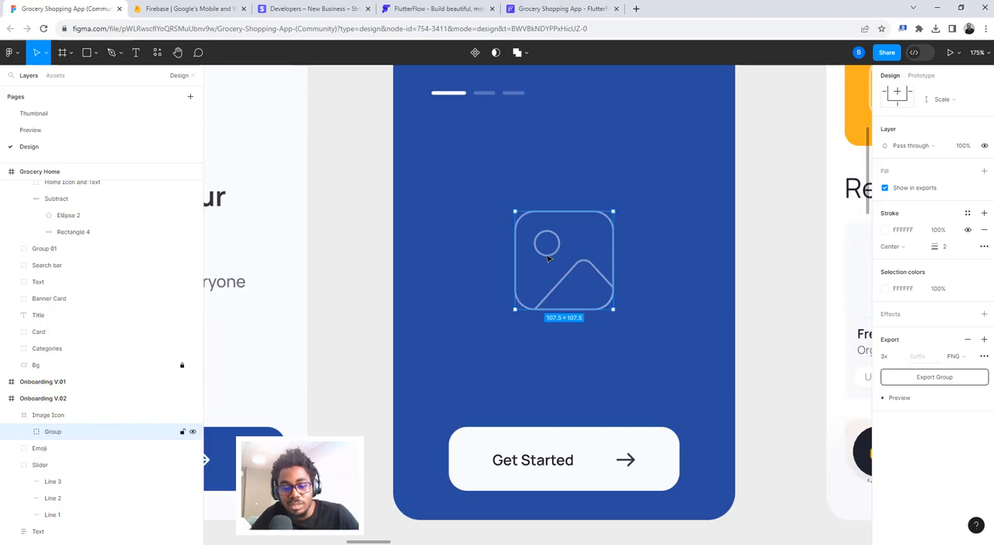
scroll(548, 259, "down", 5)
left_click(562, 9)
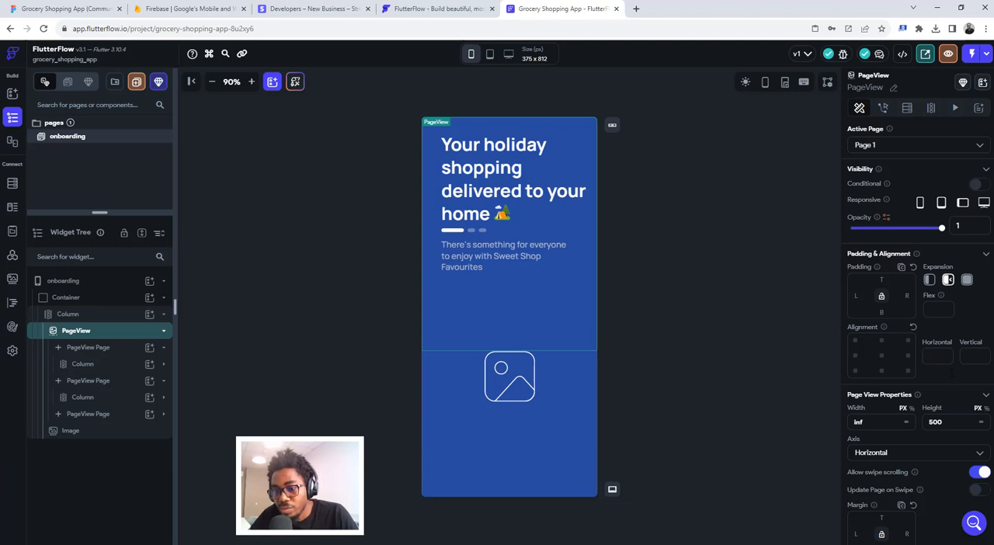
scroll(951, 372, "down", 2)
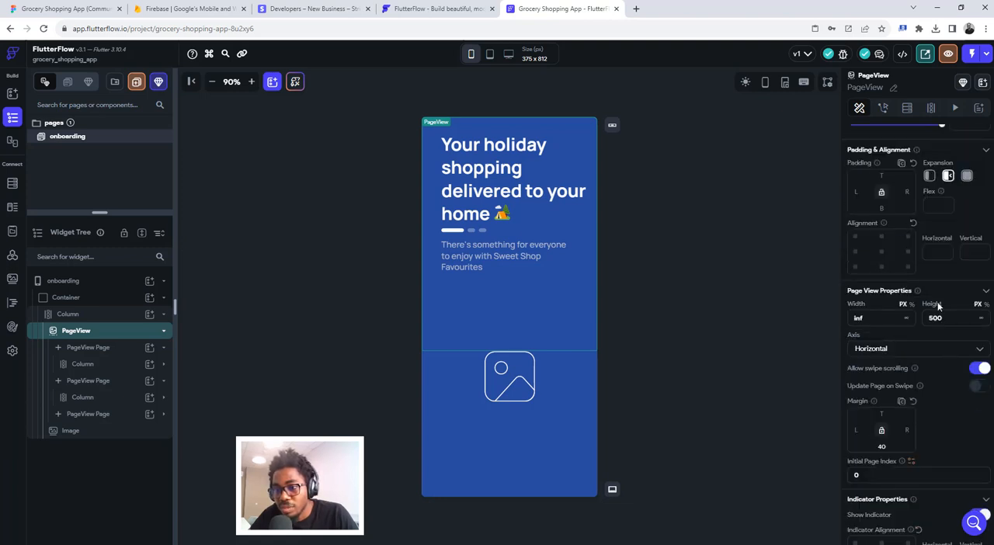
left_click_drag(942, 318, 920, 317)
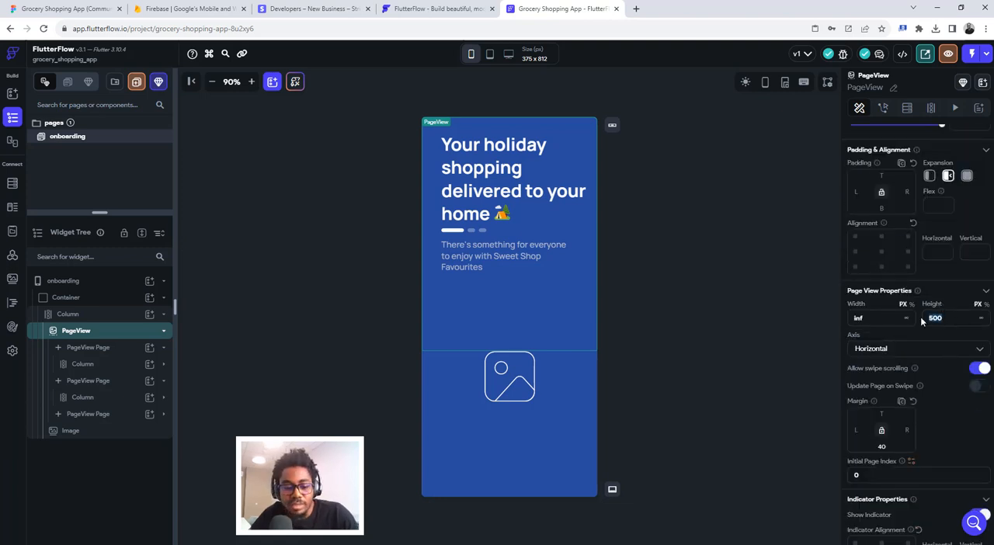
type("400")
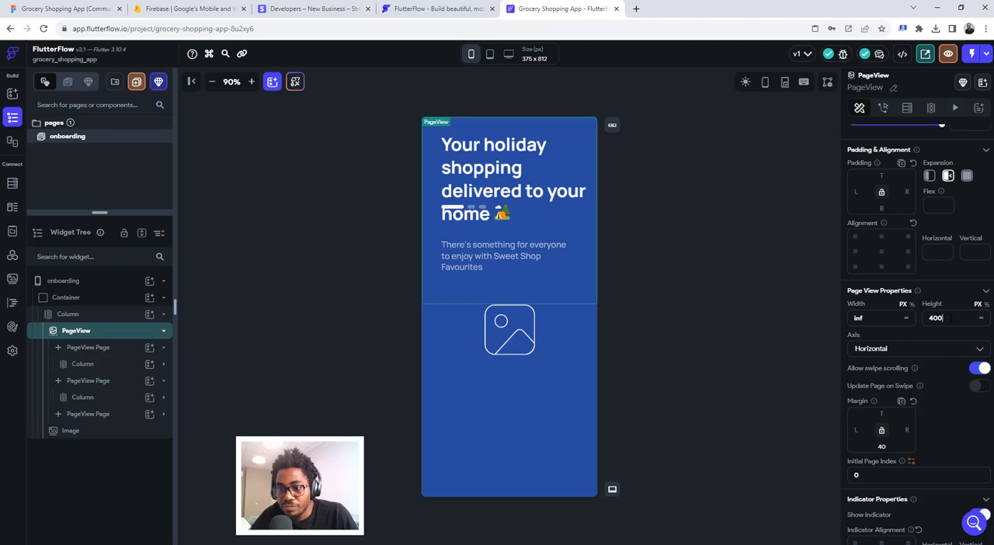
- Try a PageView height of 350 px, compare it with the design in Figma, and restore 400 px in FlutterFlow
left_click_drag(951, 317, 926, 317)
type("350")
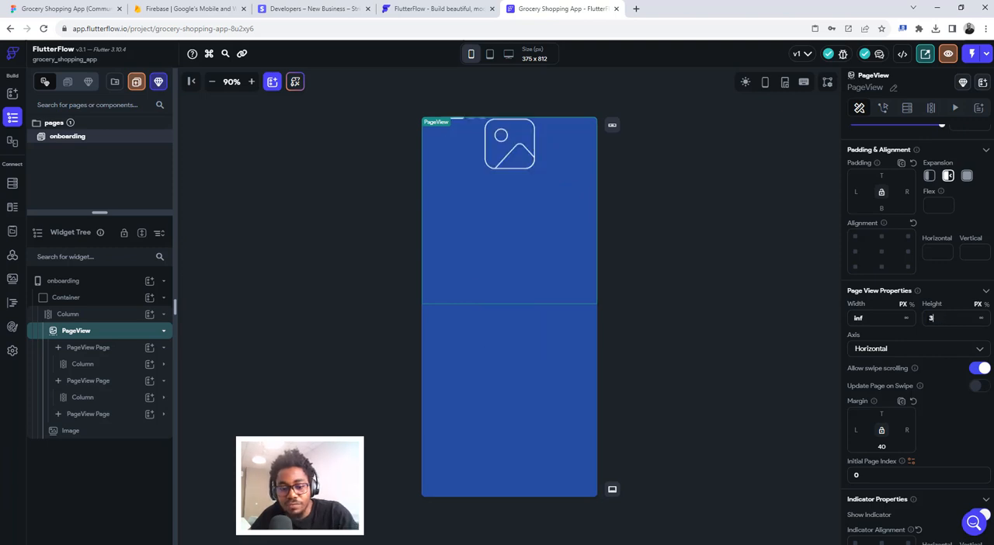
left_click(94, 9)
left_click(560, 9)
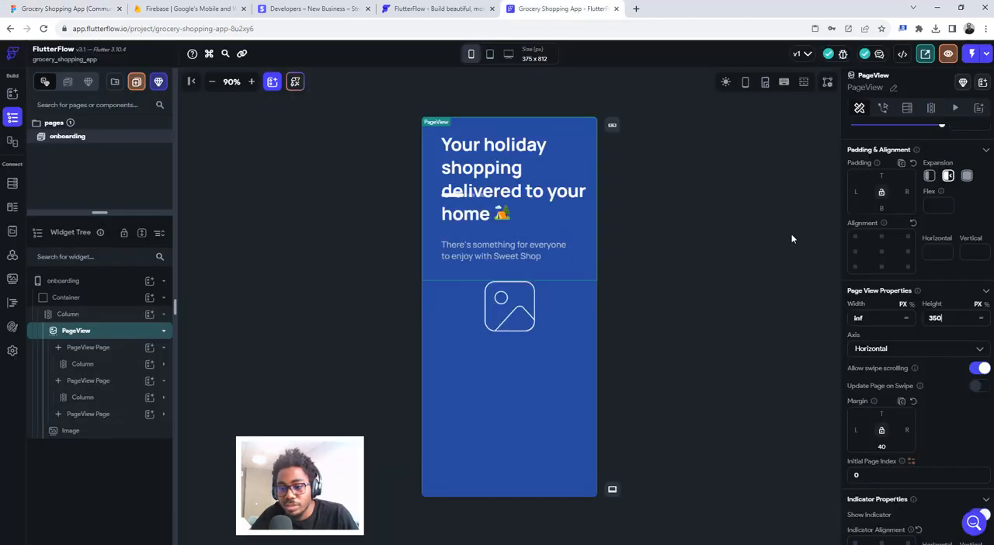
left_click_drag(941, 318, 924, 321)
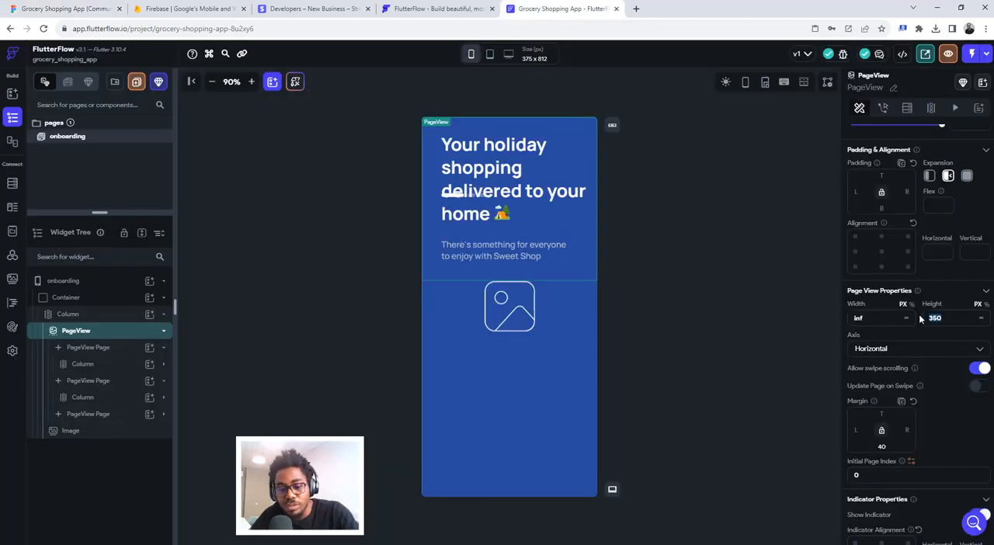
type("400")
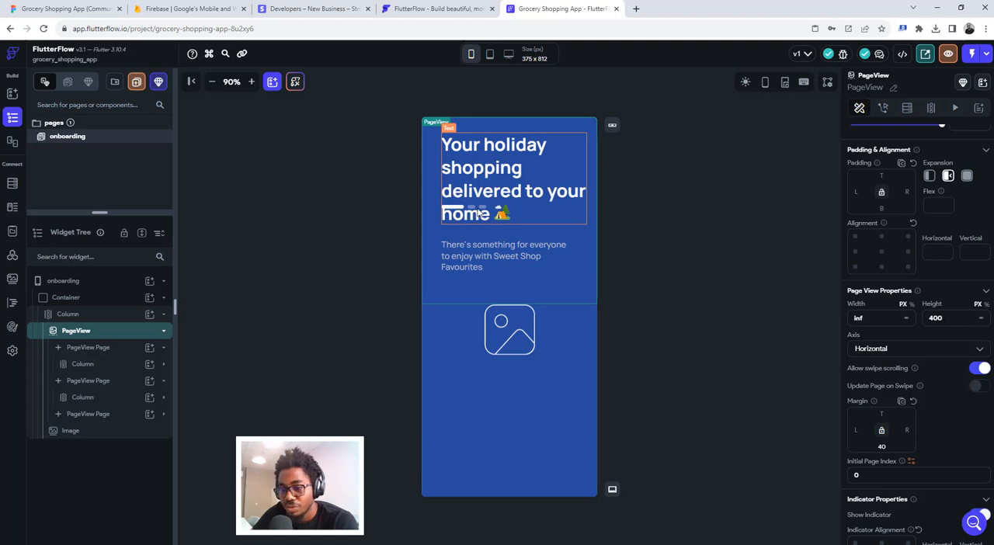
- Try top paddings of 16 and 24 on the PageView's page indicator
scroll(941, 449, "down", 3)
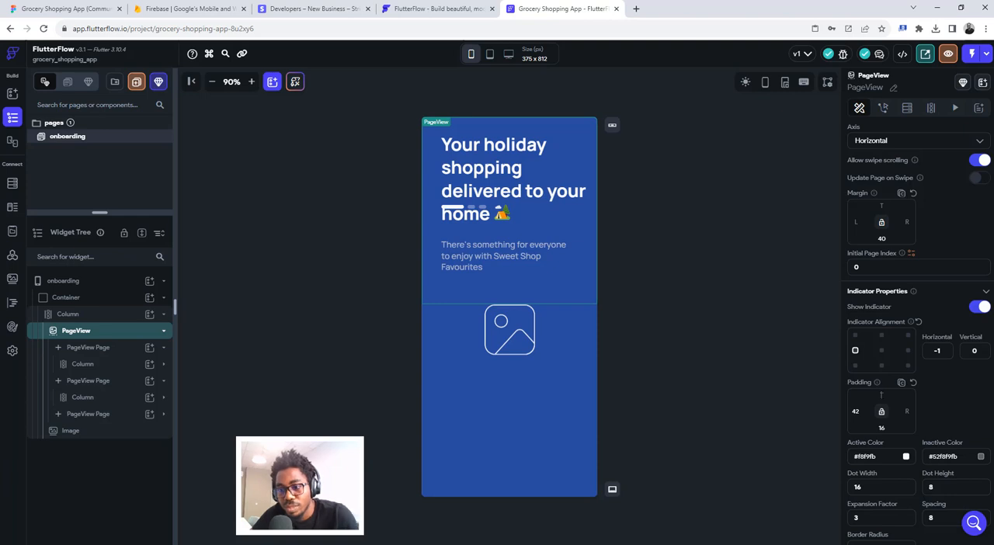
type("16")
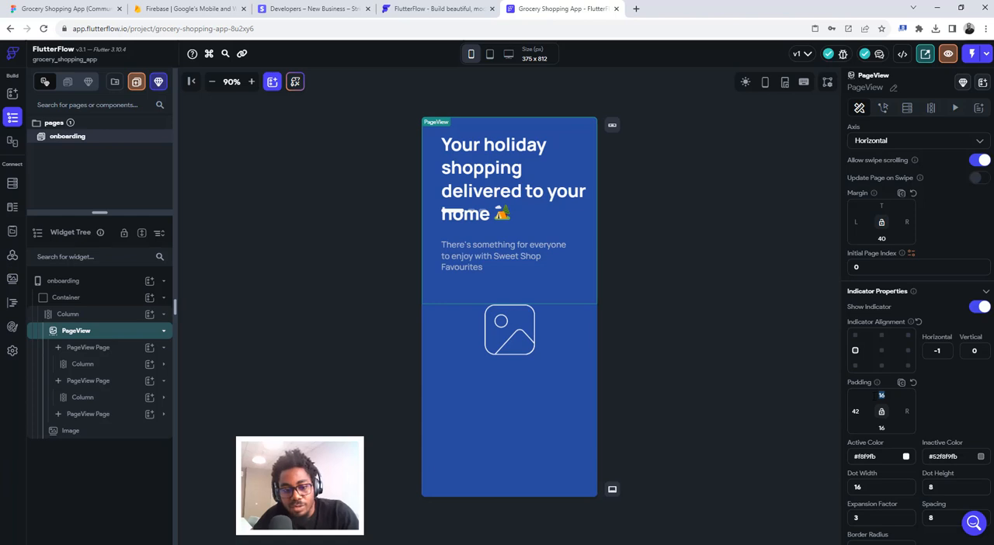
type("24")
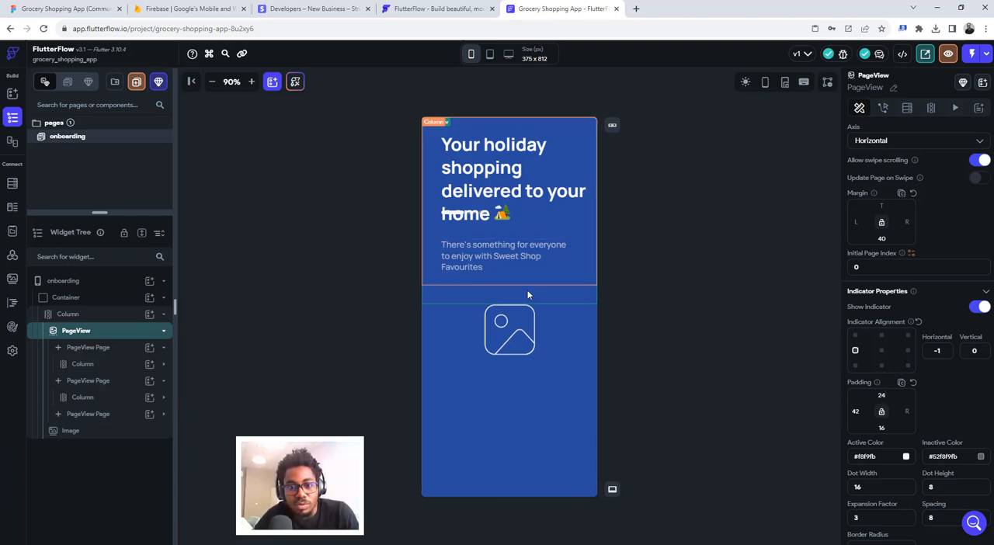
- Switch to Figma to check the indicator's placement, return to FlutterFlow, and set the page indicator's top padding to 100
left_click(65, 5)
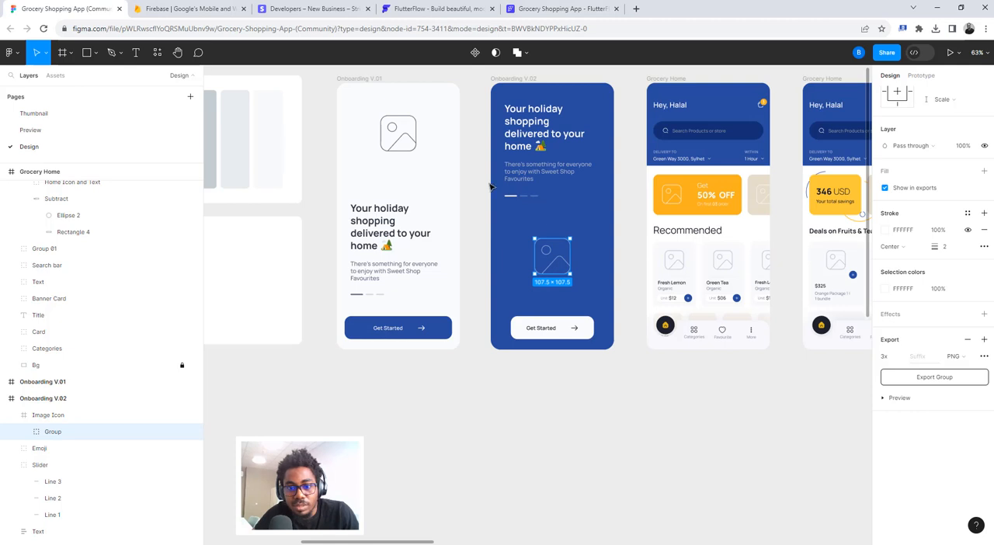
left_click(527, 5)
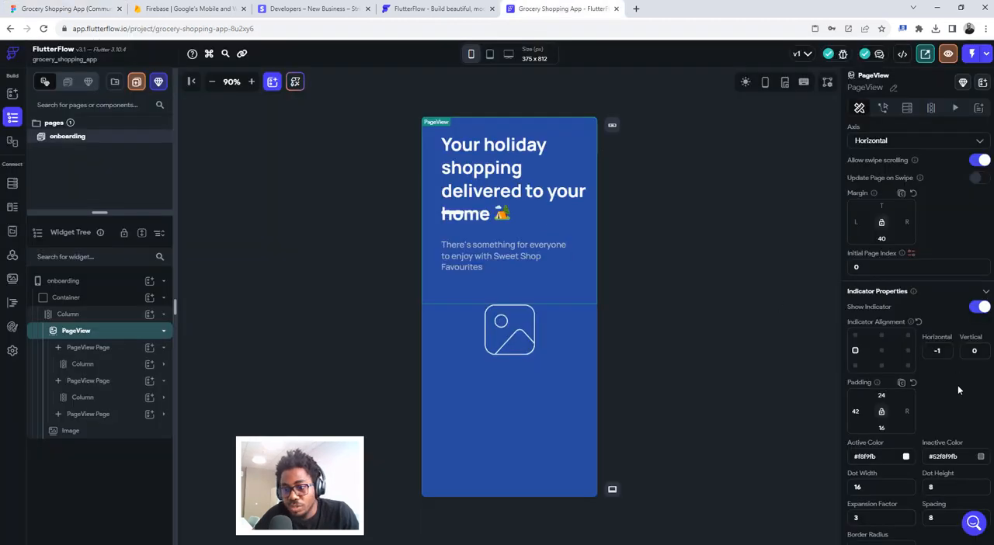
double_click(883, 395)
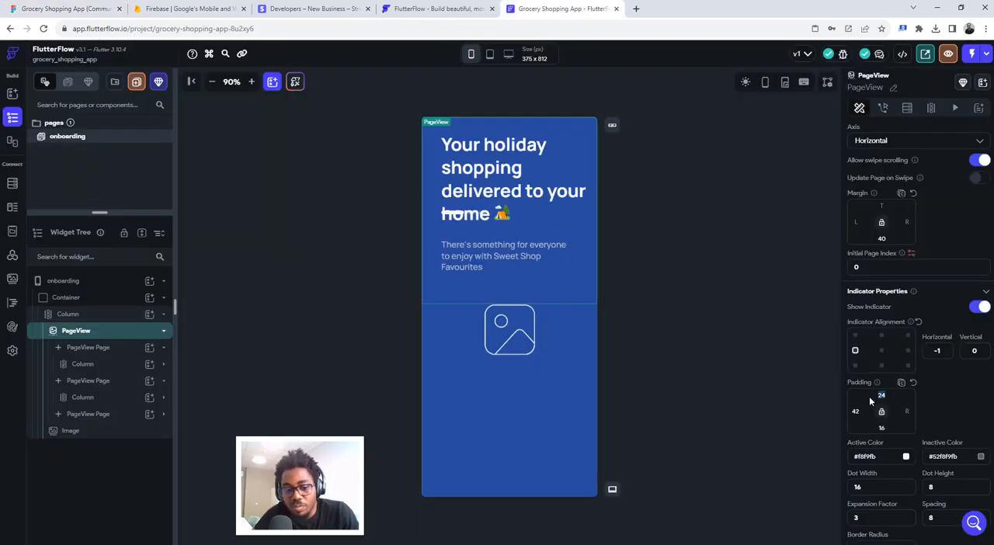
type("100")
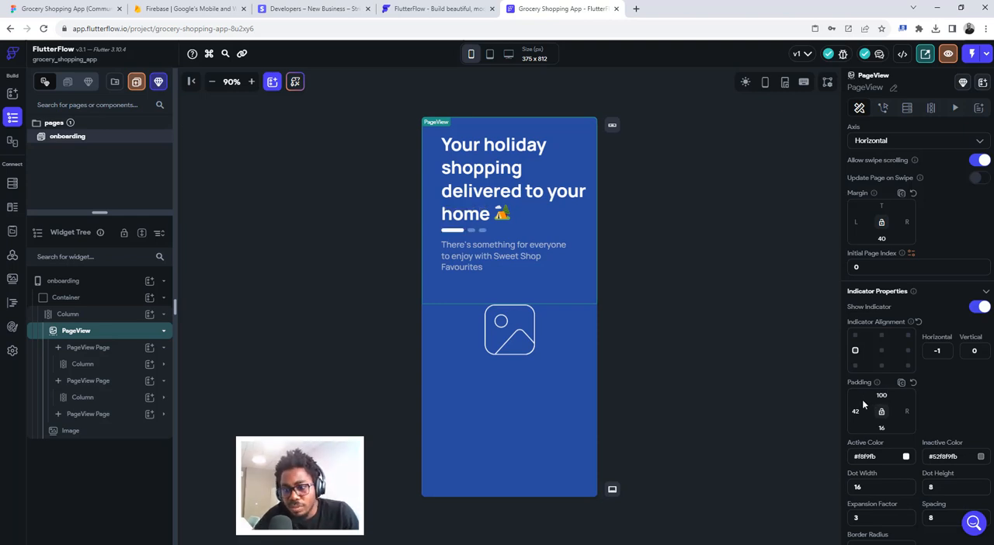
- Clear the page indicator's top padding
scroll(889, 399, "down", 1)
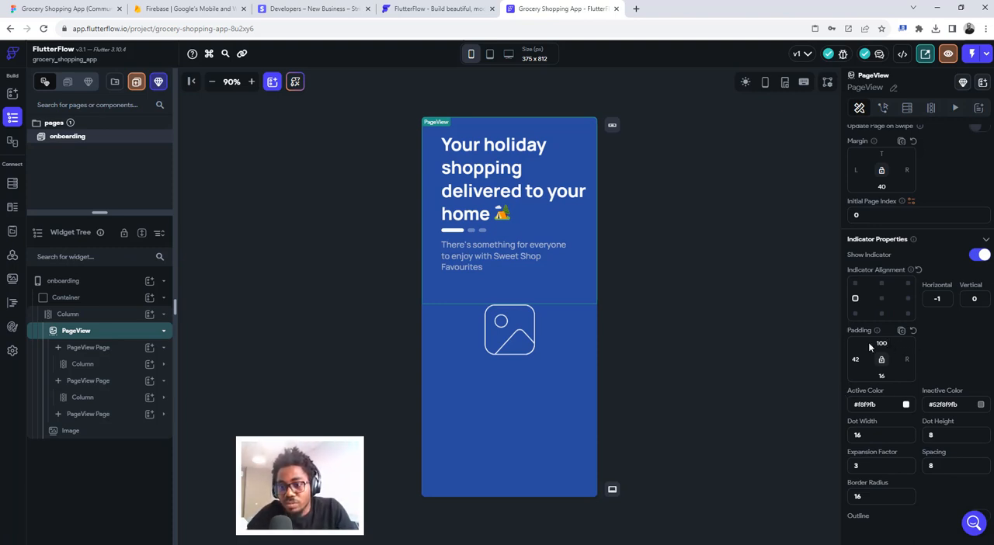
key("BackSpace")
key("BackSpace")
key("BackSpace")
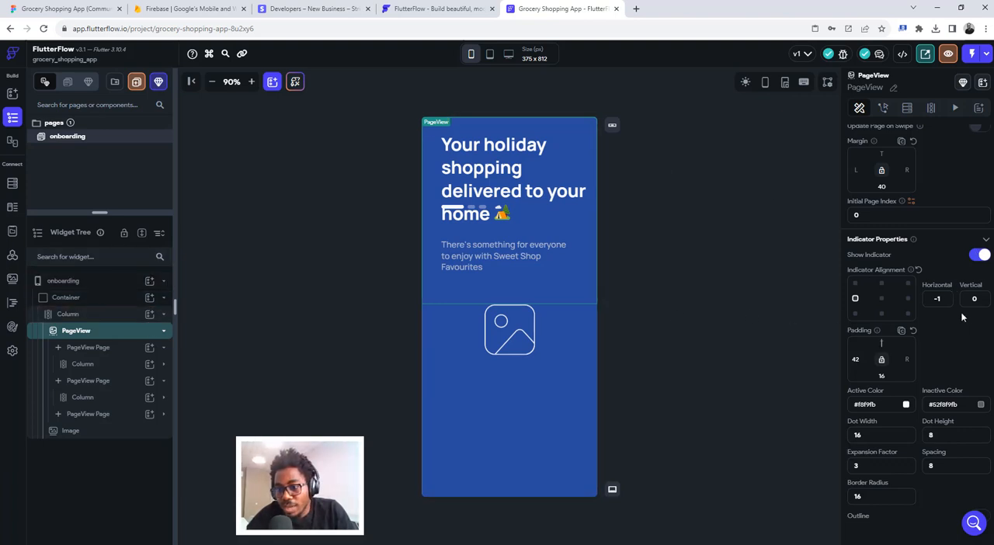
- Set the PageView's height to 500 px and its indicator alignment to bottom-left
scroll(974, 354, "up", 3)
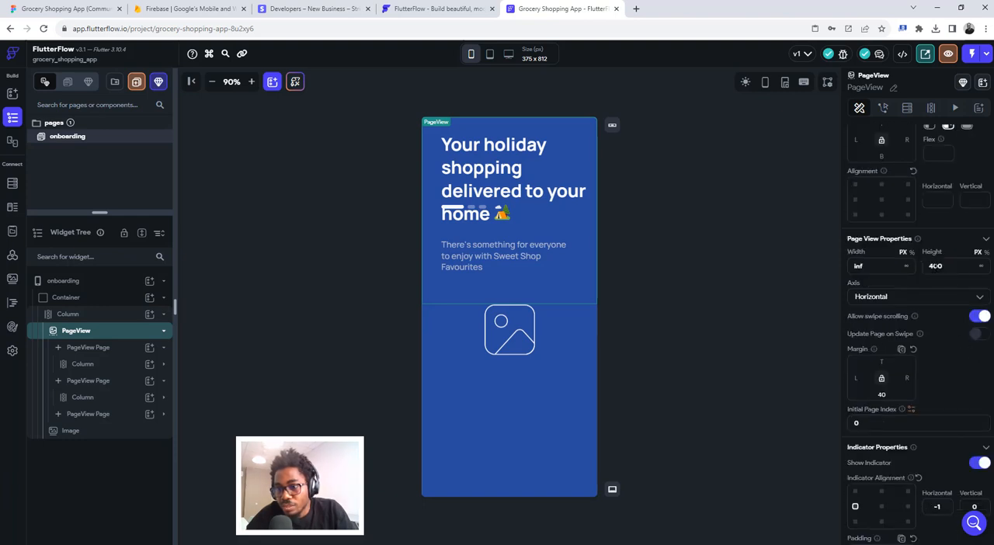
left_click_drag(934, 266, 926, 267)
type("5")
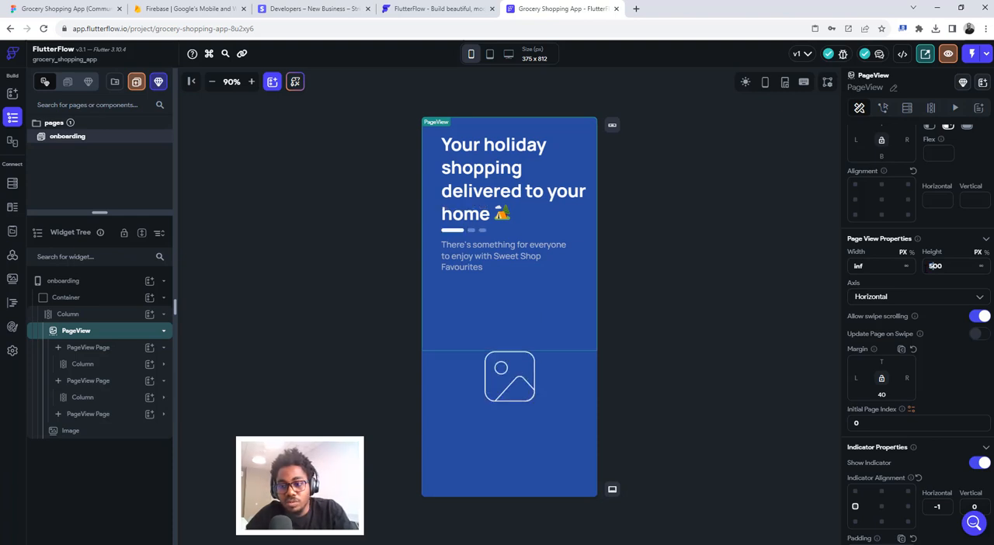
left_click(854, 522)
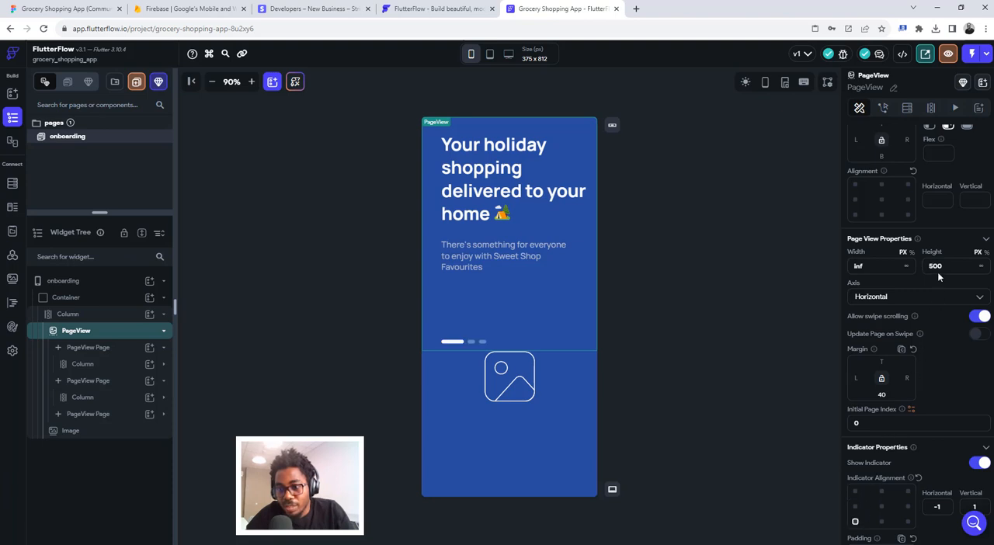
- Set the PageView's height to 400 px and select the Image below it
left_click_drag(935, 266, 924, 267)
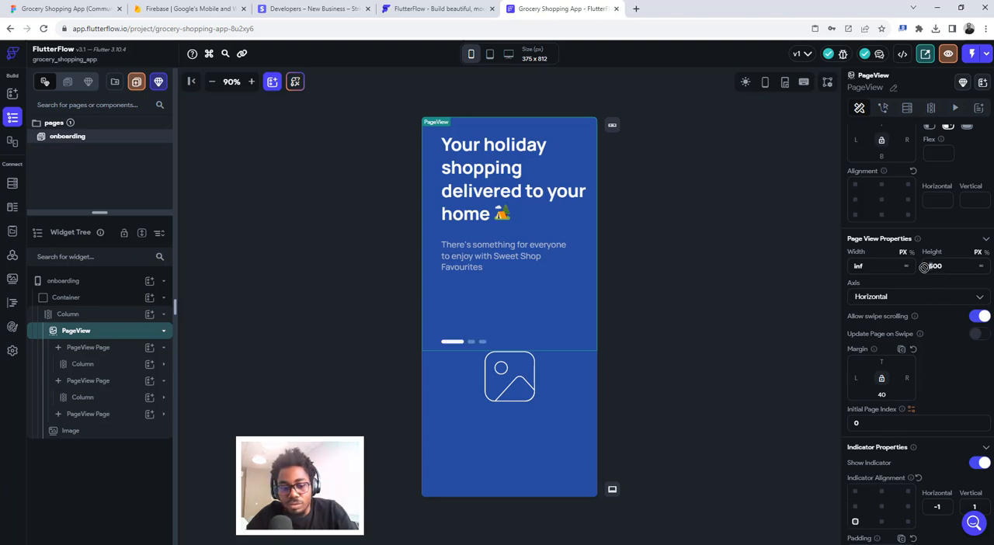
type("4")
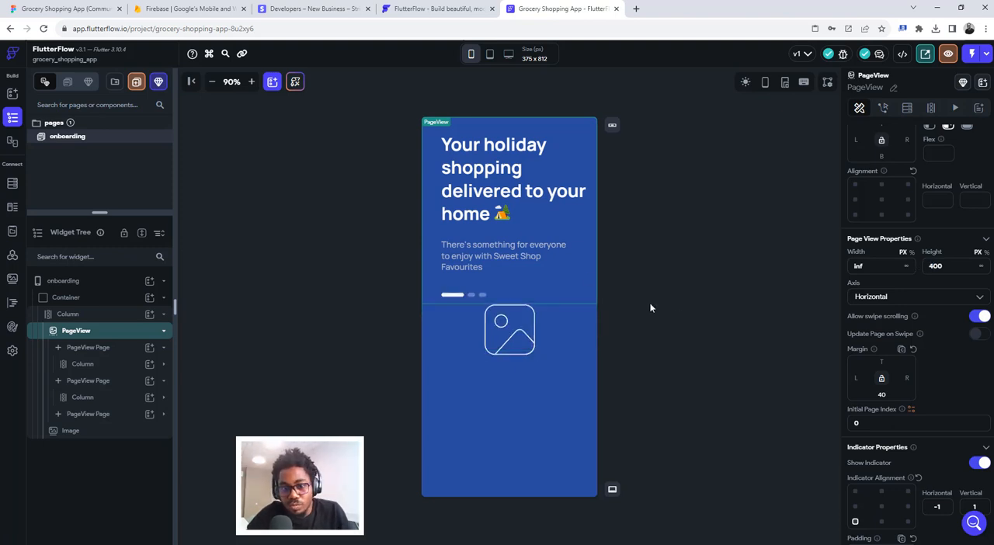
left_click(517, 335)
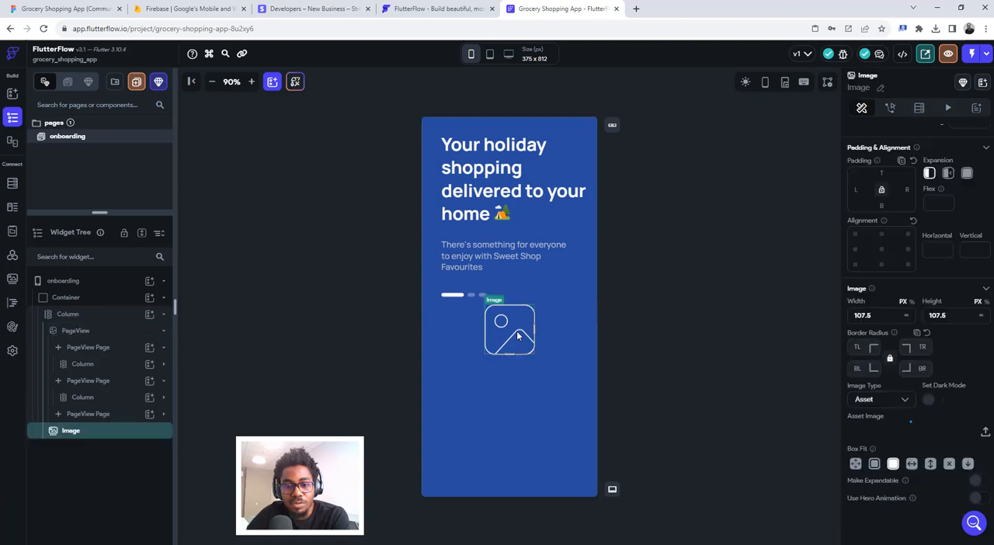
- Wrap the Image below the PageView in a Row and set its main axis alignment to center
right_click(110, 434)
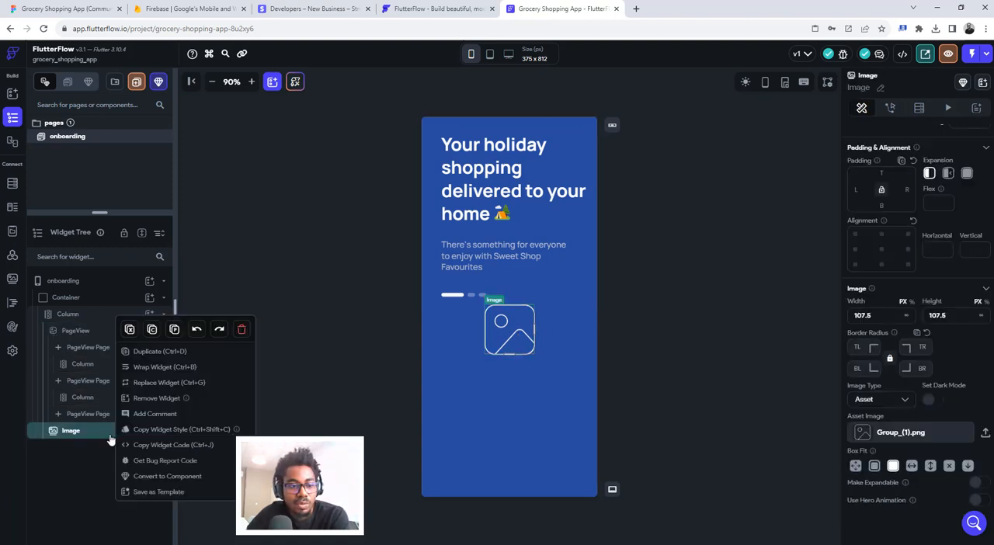
left_click(155, 368)
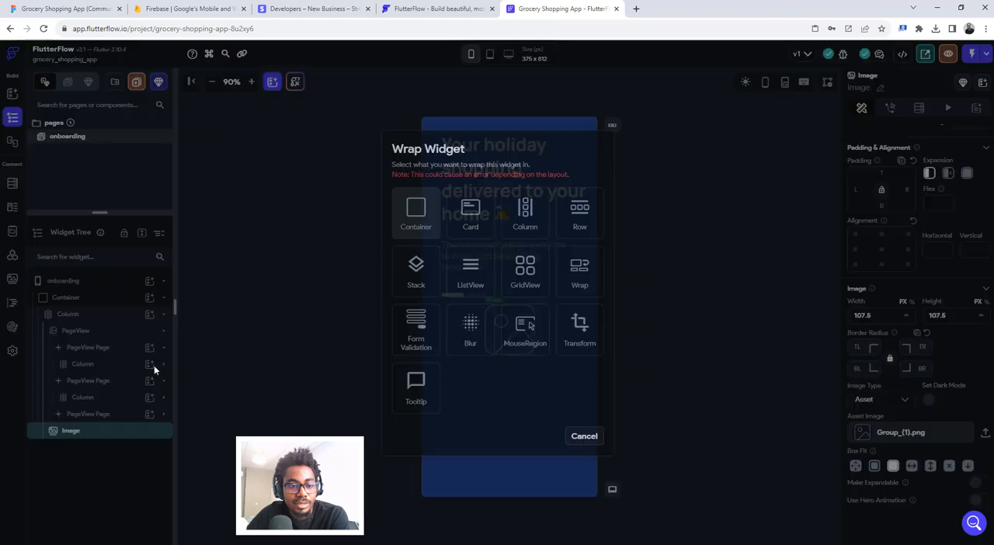
left_click(566, 216)
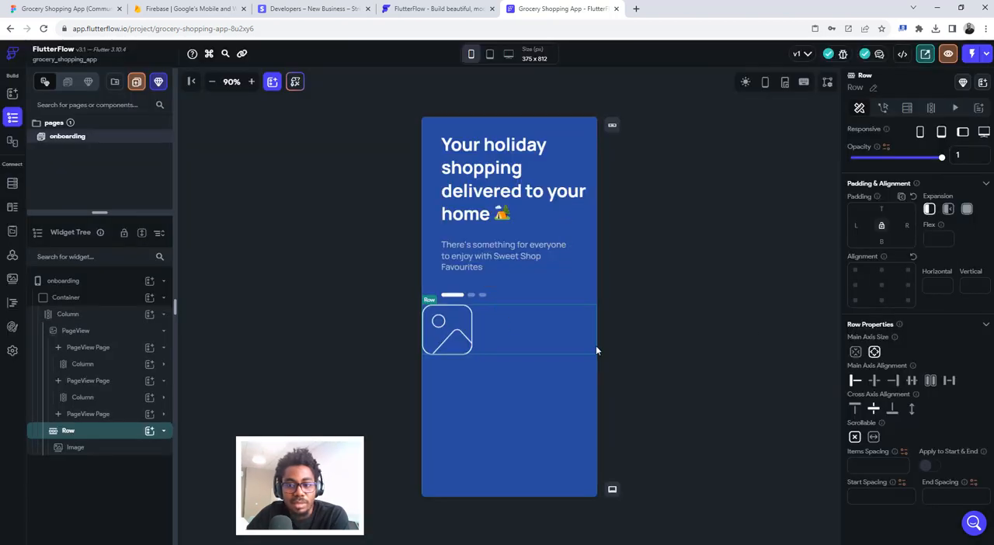
left_click(875, 380)
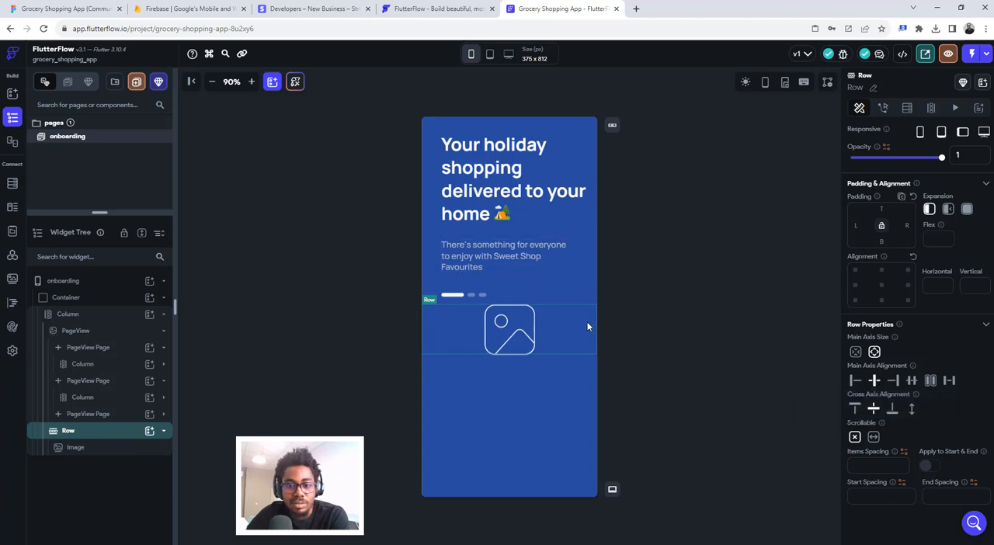
- Check the distance between the slider and the image icon in Figma, return to FlutterFlow, and set the Row's top padding to 127.8
left_click(66, 9)
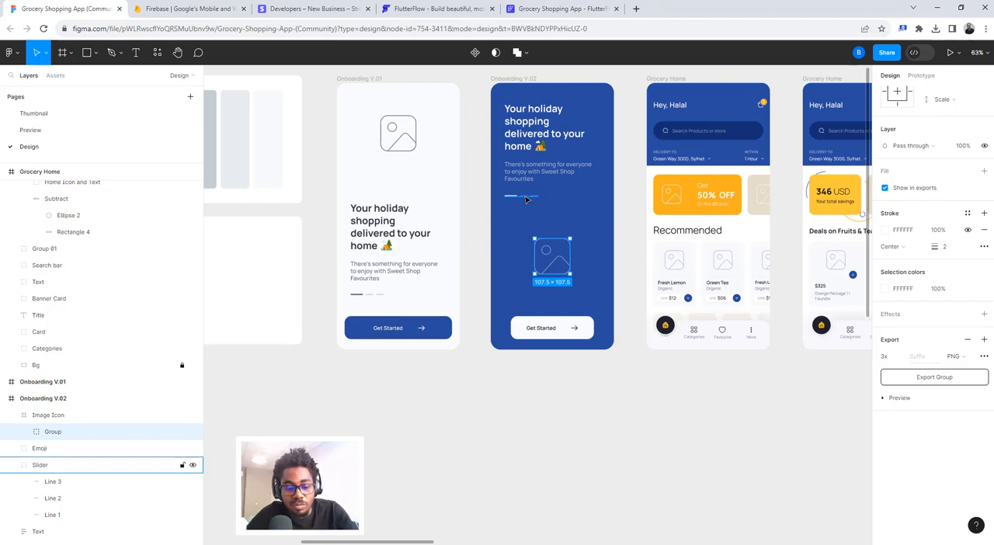
key("alt")
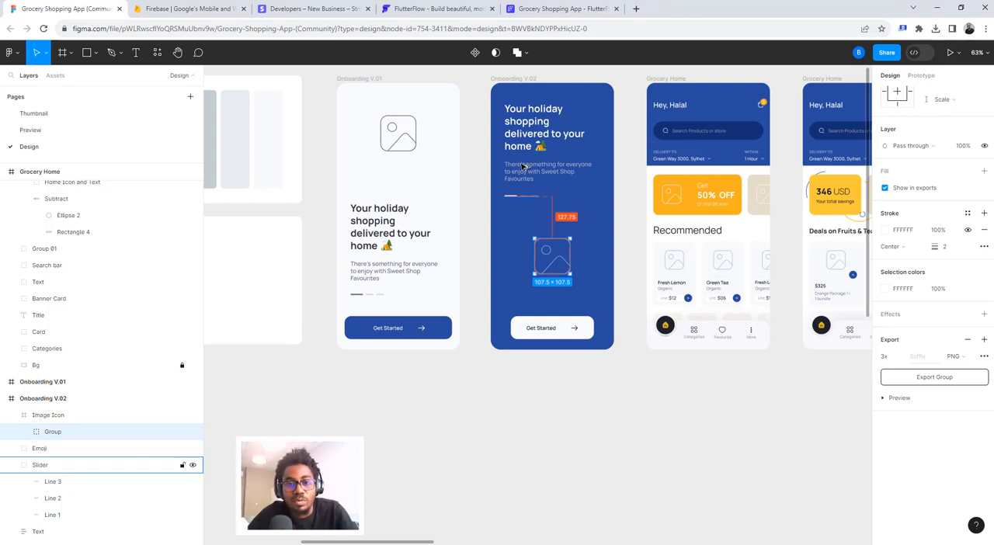
left_click(525, 11)
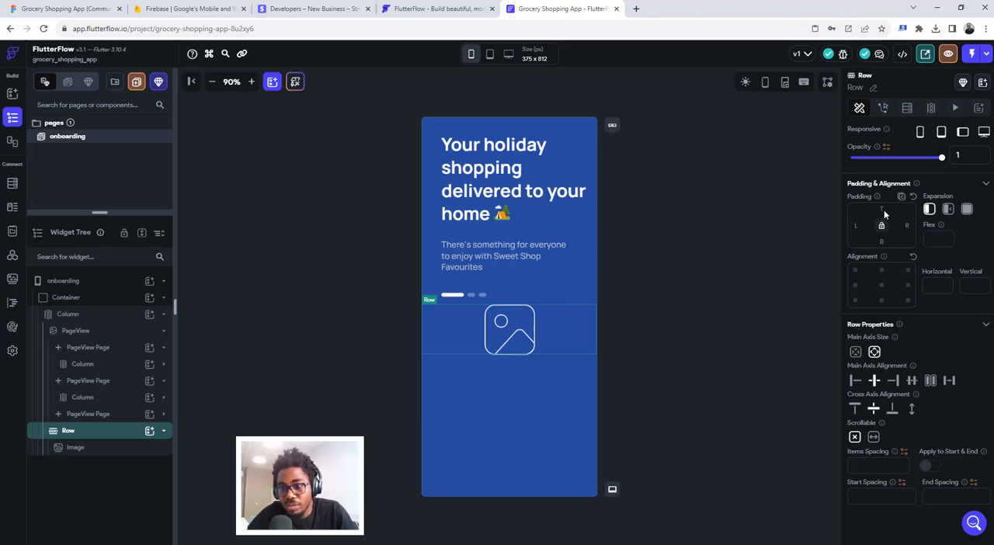
type("127")
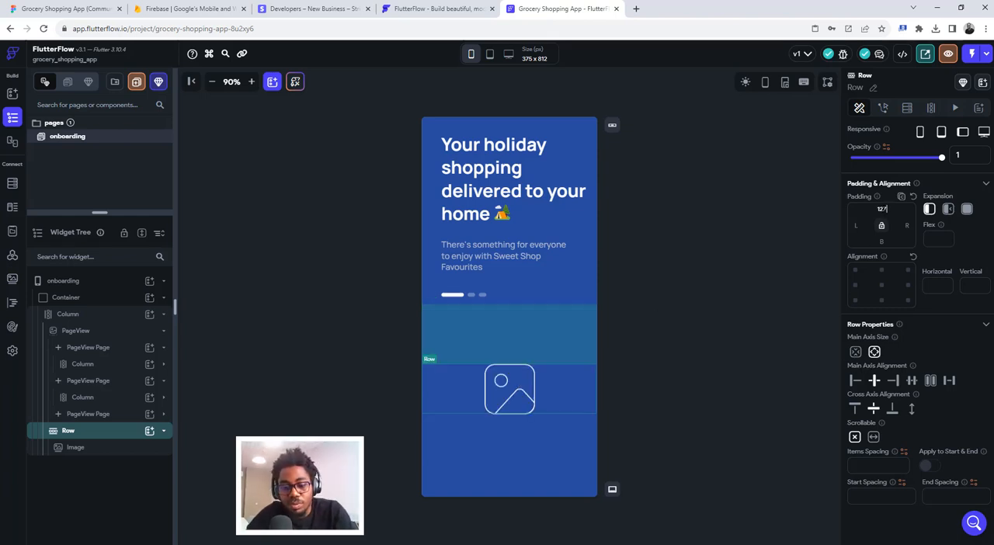
type(".8")
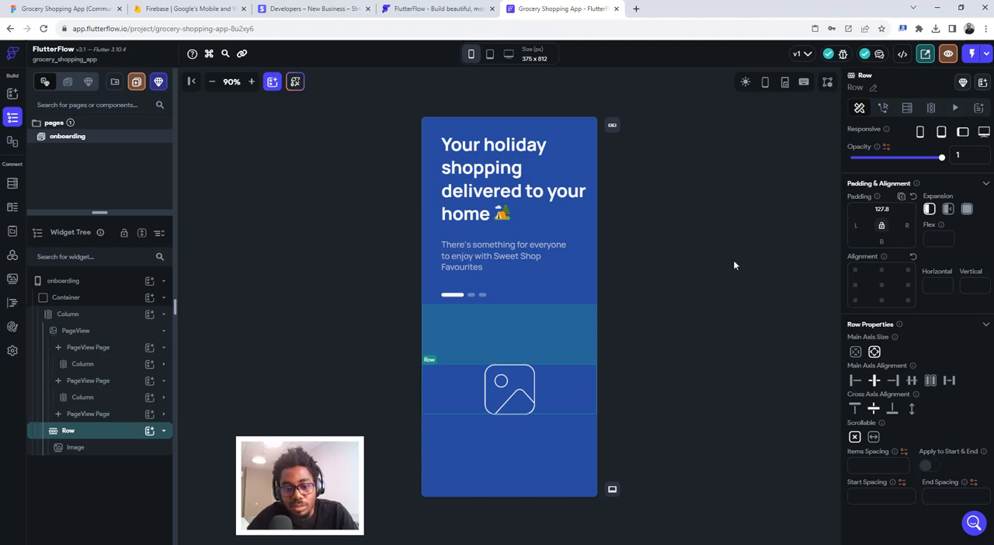
left_click(532, 435)
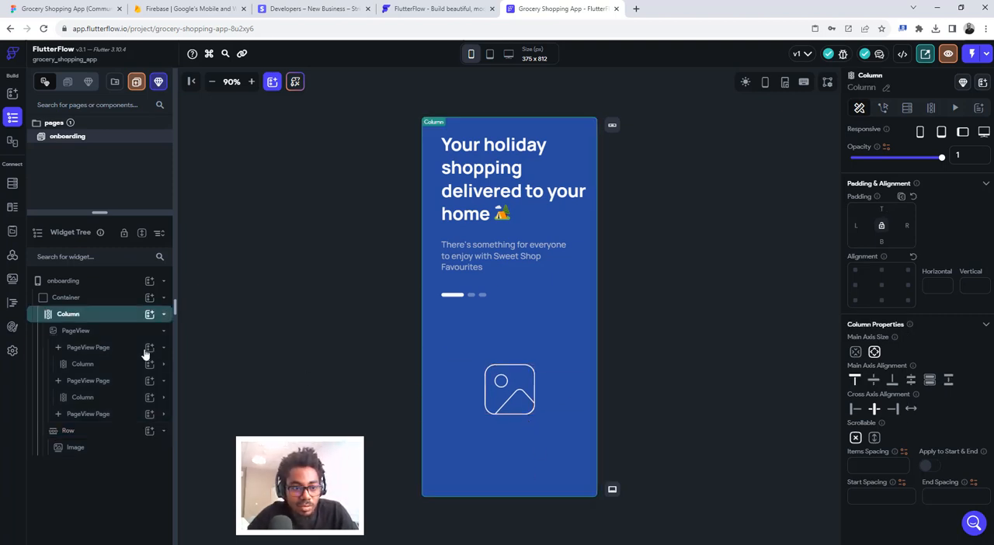
- View the second and third PageView pages, collapse the PageView and Row branches in the widget tree, and select their parent Column
left_click(83, 397)
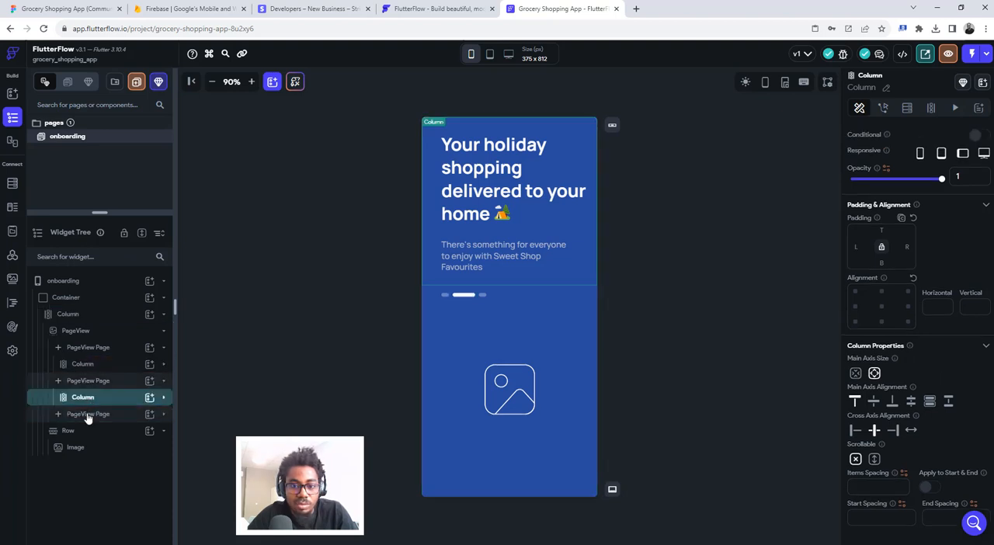
left_click(88, 416)
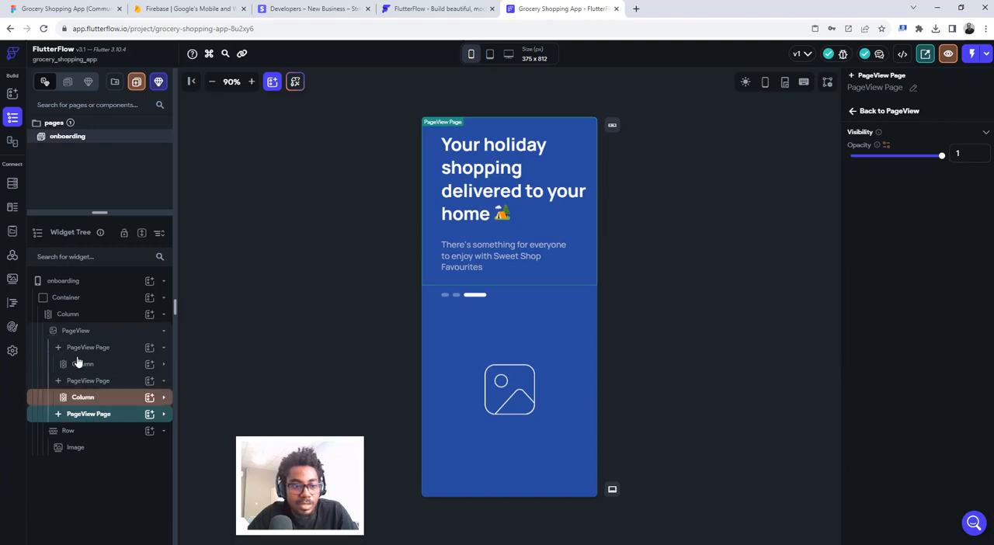
left_click(89, 449)
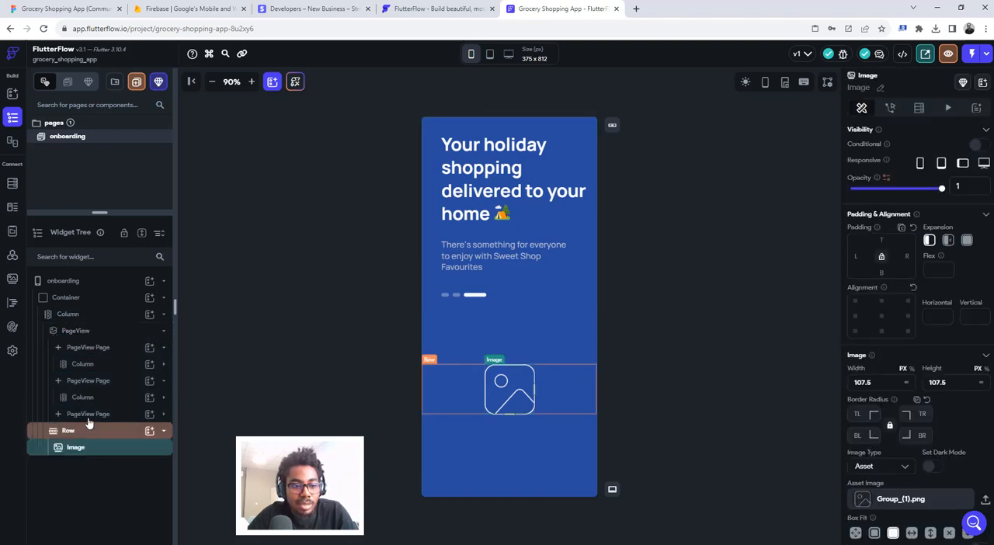
left_click(77, 431)
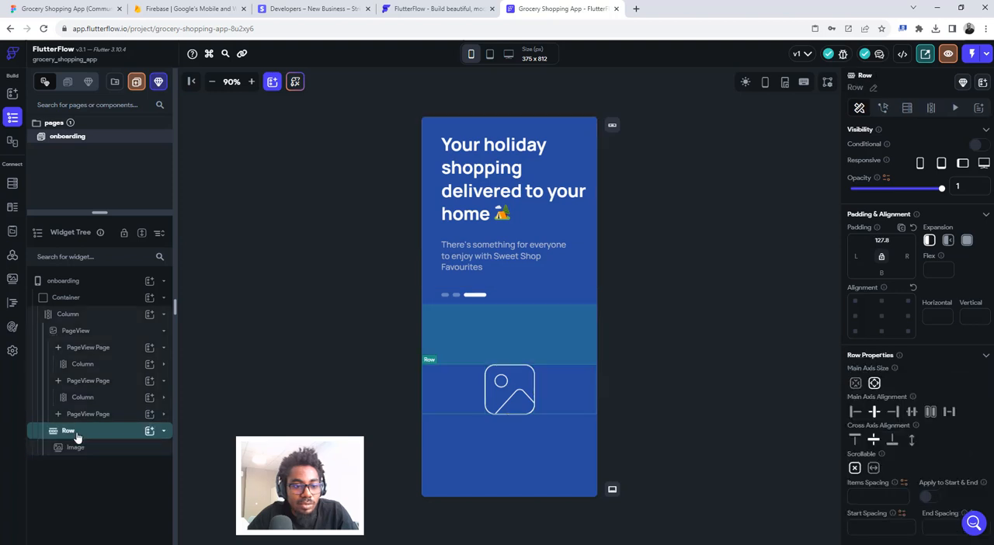
left_click(66, 334)
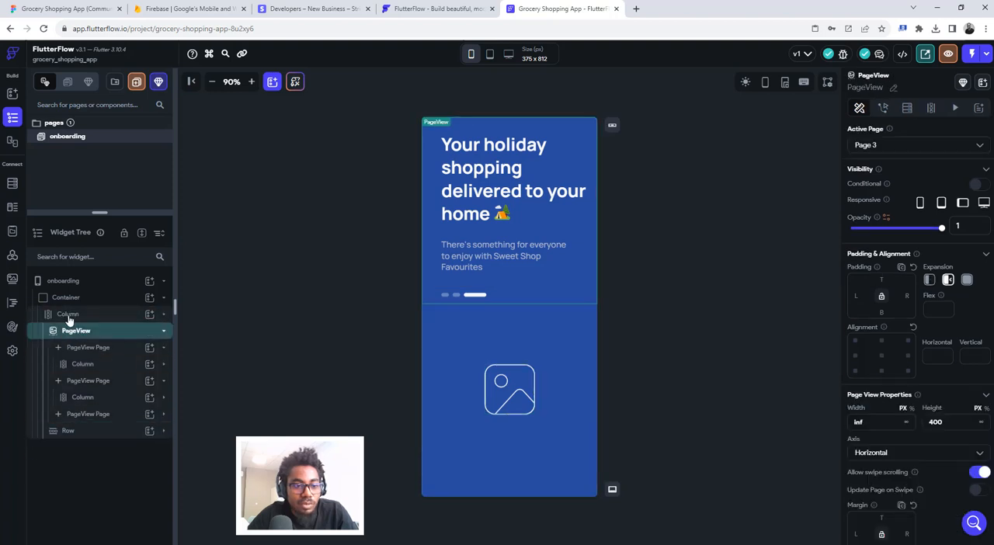
left_click(70, 315)
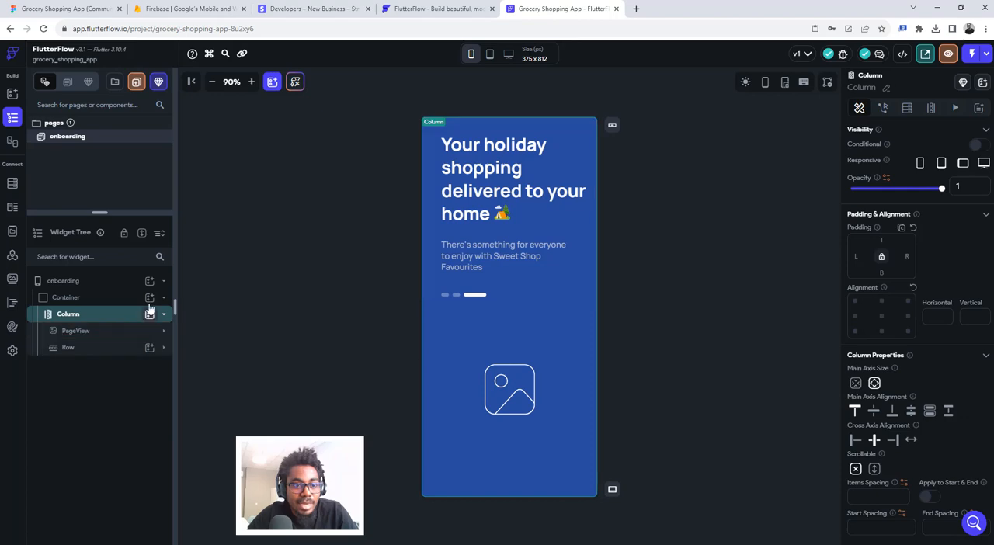
- Switch to Figma, inspect the Onboarding V.02 Get Started button and its background rectangle in Dev Mode, and return to FlutterFlow
key("ctrl+1")
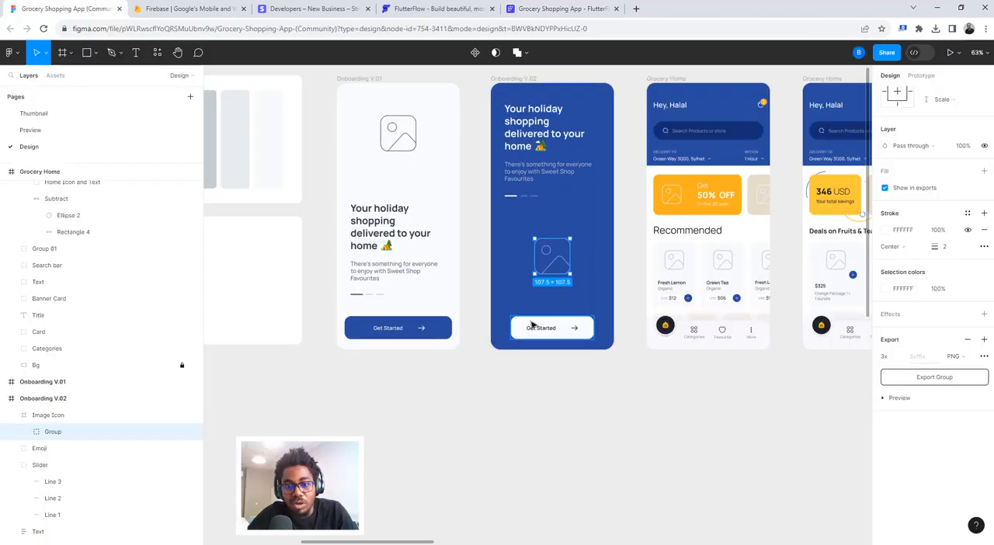
scroll(563, 322, "up", 5)
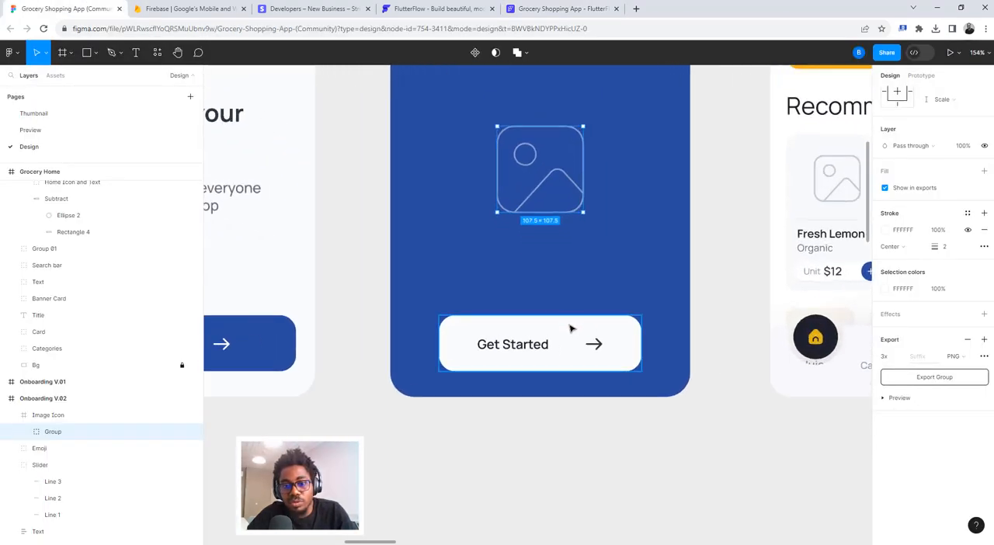
left_click(564, 322)
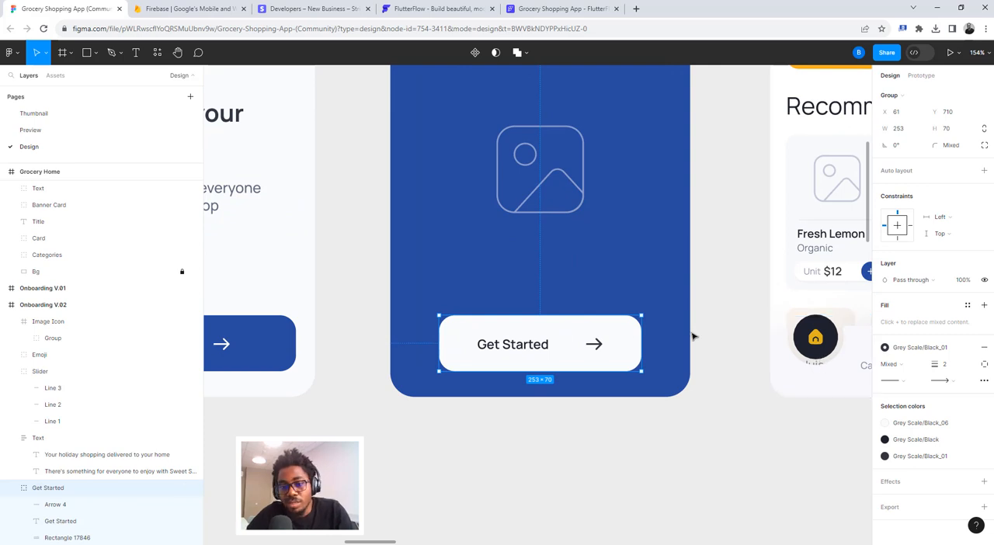
left_click(919, 54)
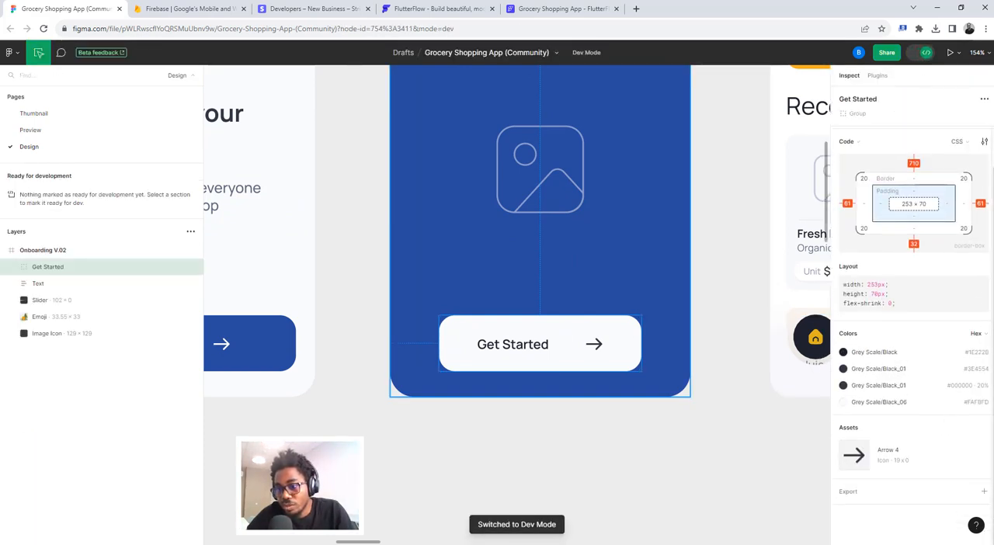
left_click(975, 402)
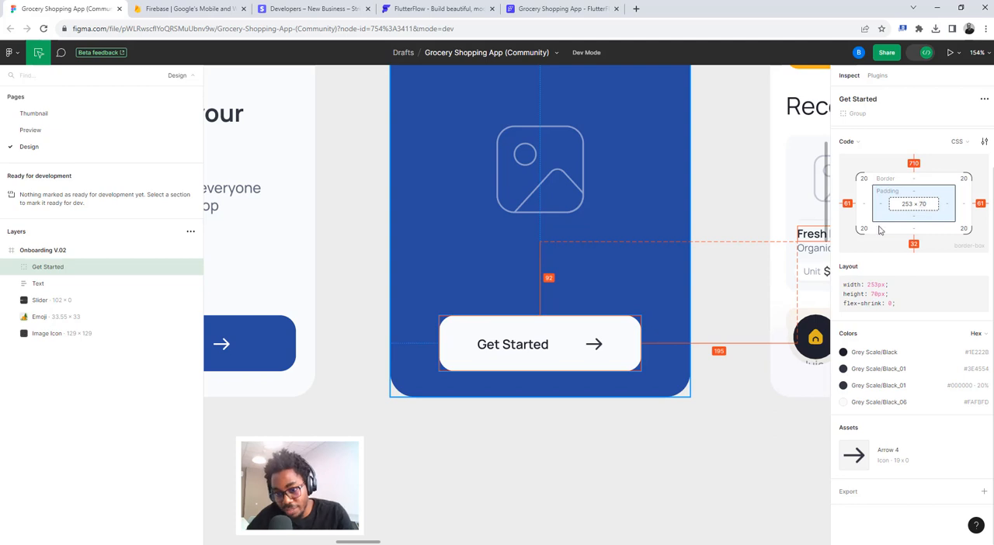
left_click(625, 340)
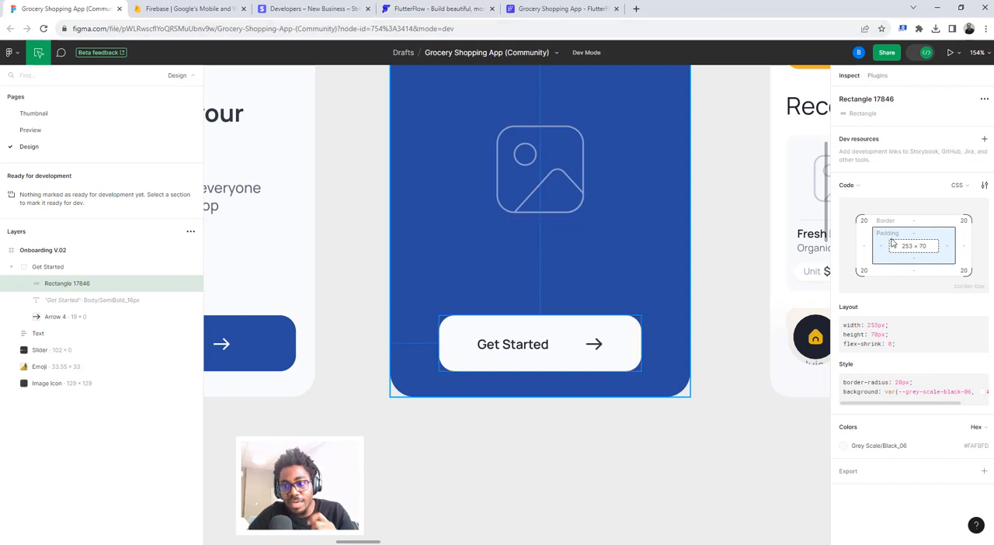
left_click(573, 10)
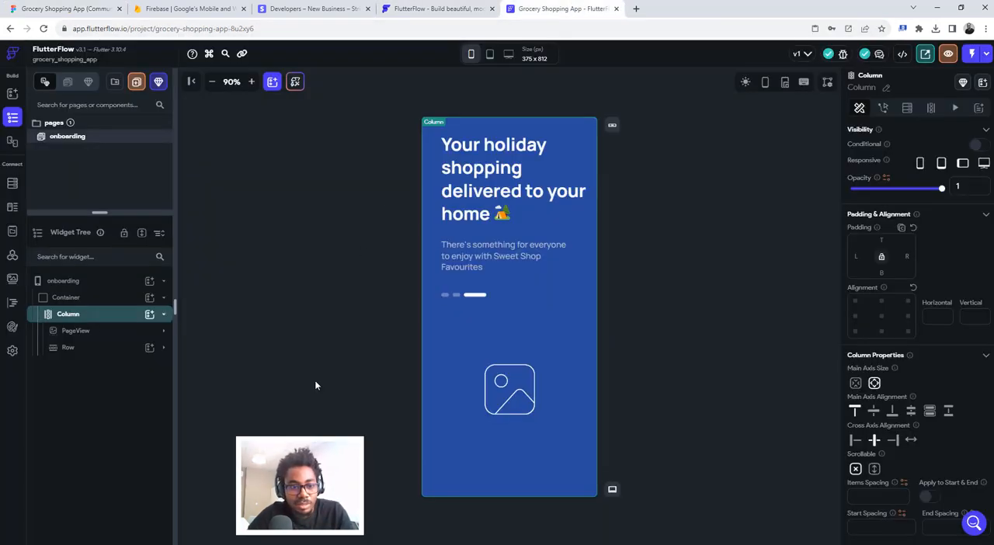
- Try adding a Button below the image Row in the main Column, with the Arrow Forward Rounded icon
left_click(149, 314)
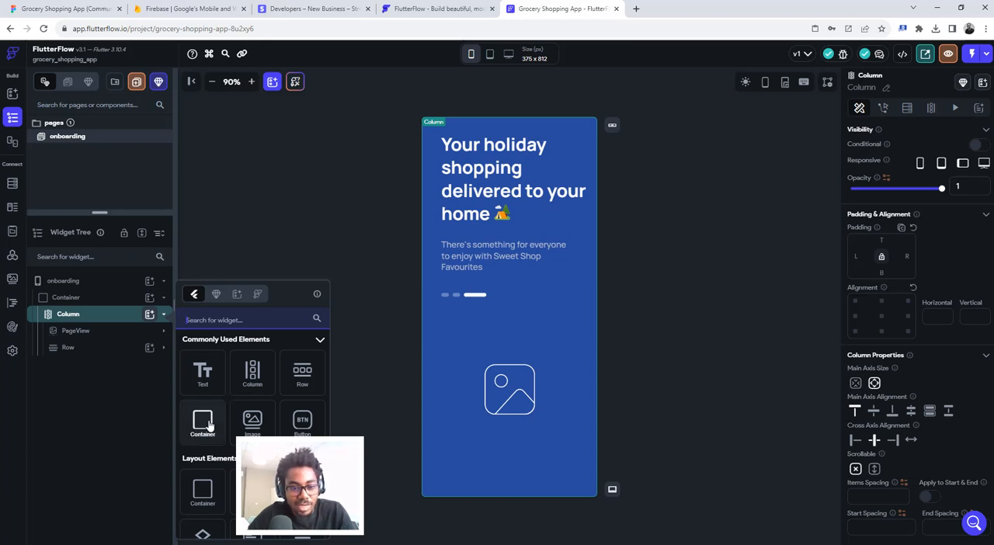
left_click(302, 422)
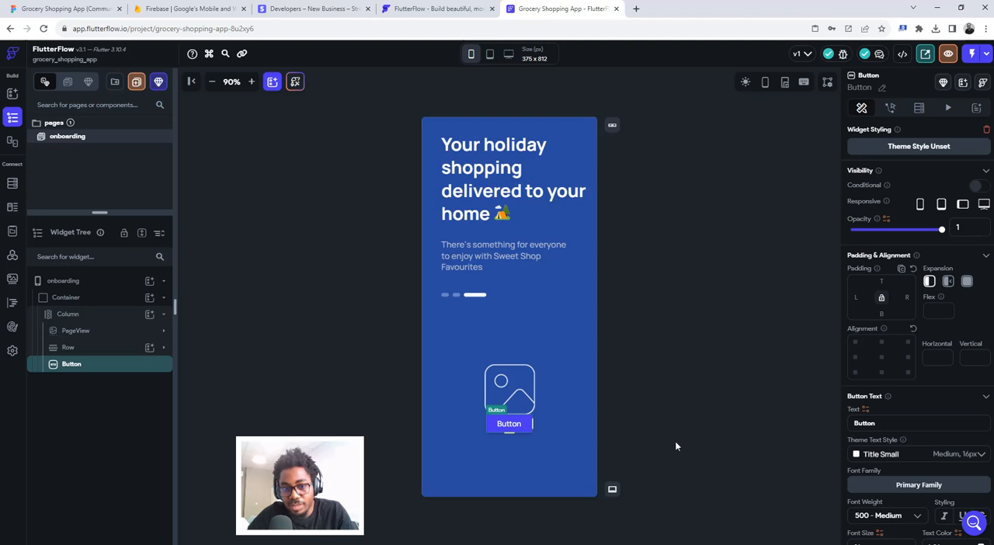
scroll(900, 466, "down", 2)
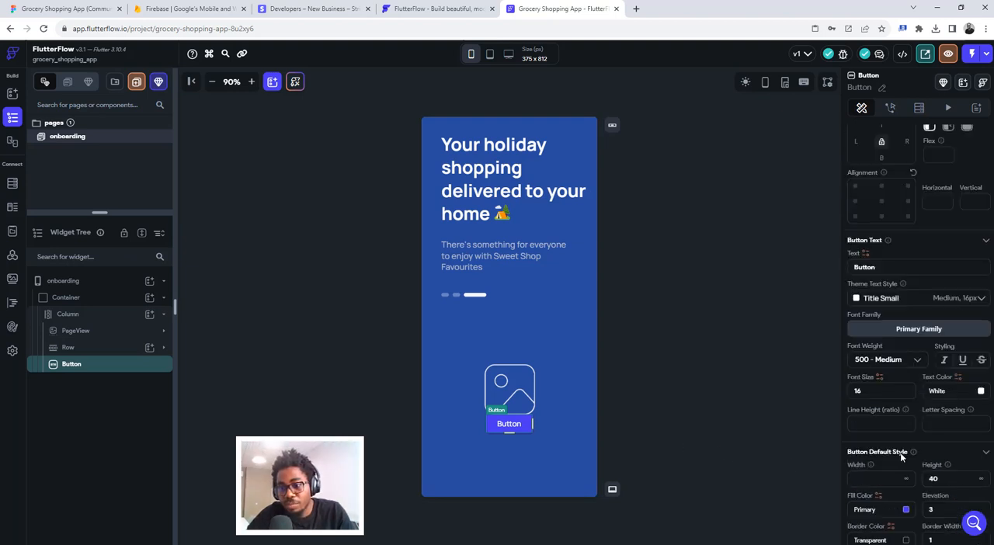
scroll(901, 457, "down", 5)
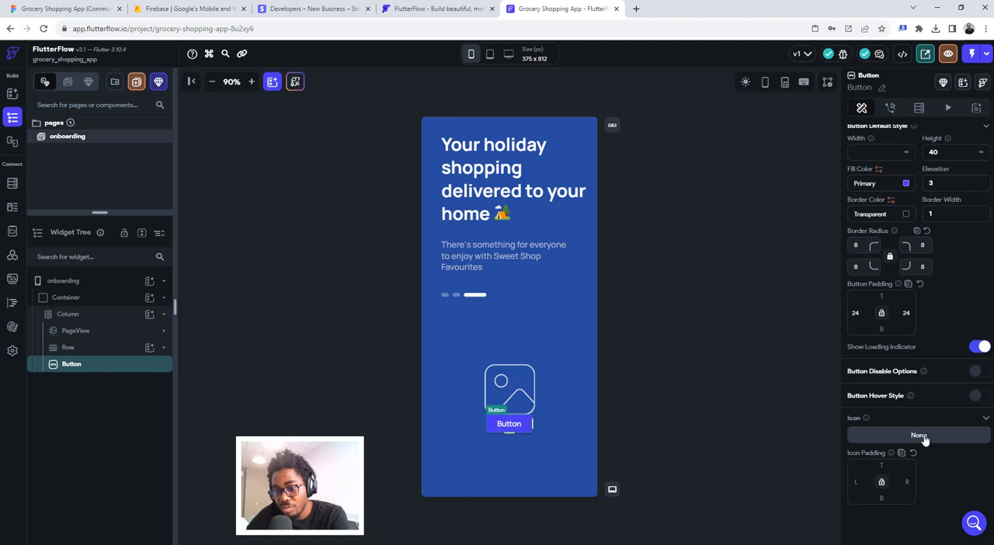
left_click(918, 435)
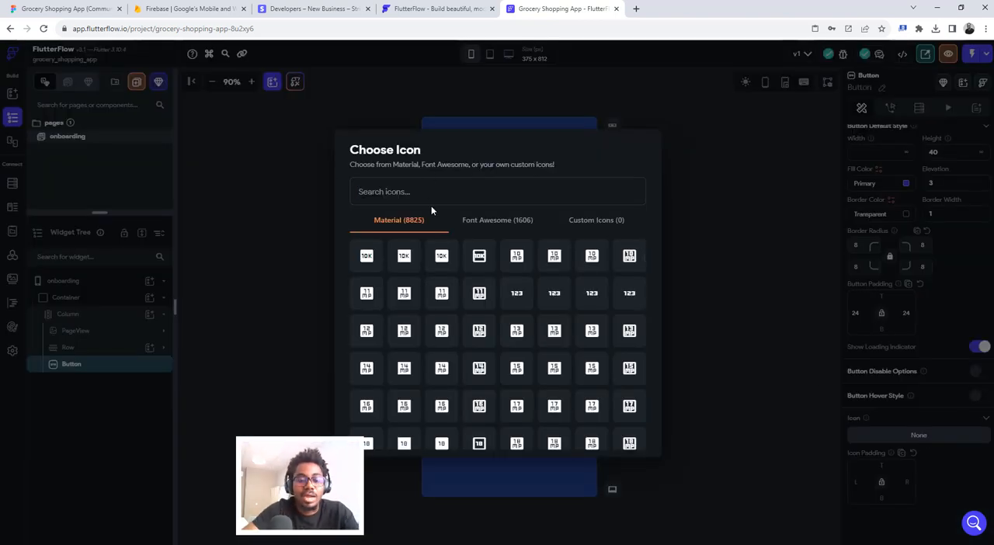
type("arrow")
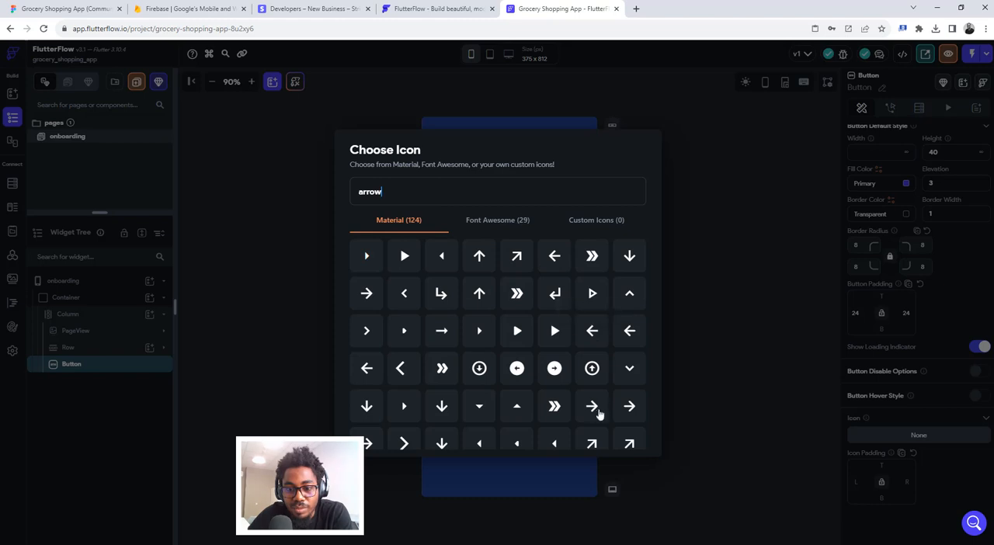
left_click(631, 406)
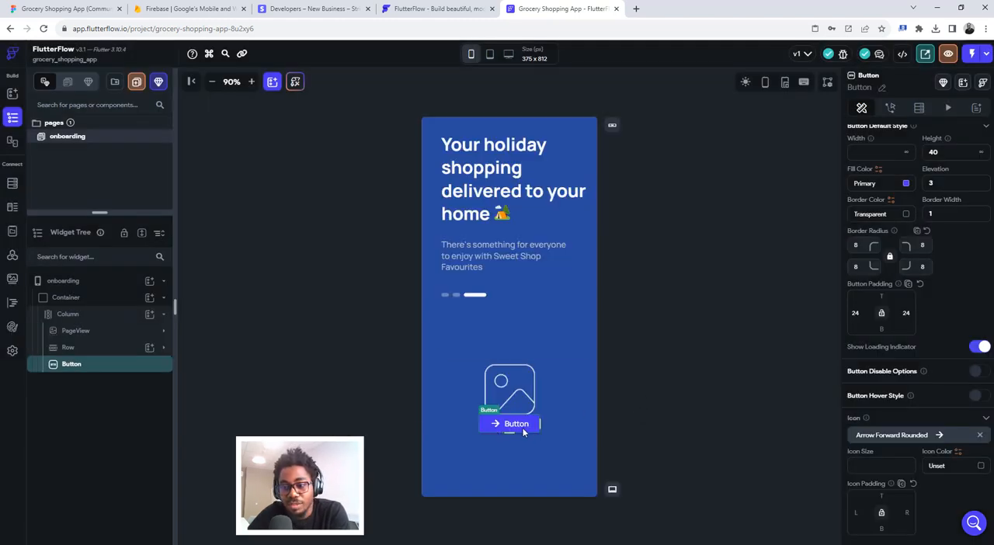
- Compare the Button's icon placement with the Get Started button in Figma, return to FlutterFlow, and delete the Button
scroll(899, 486, "down", 1)
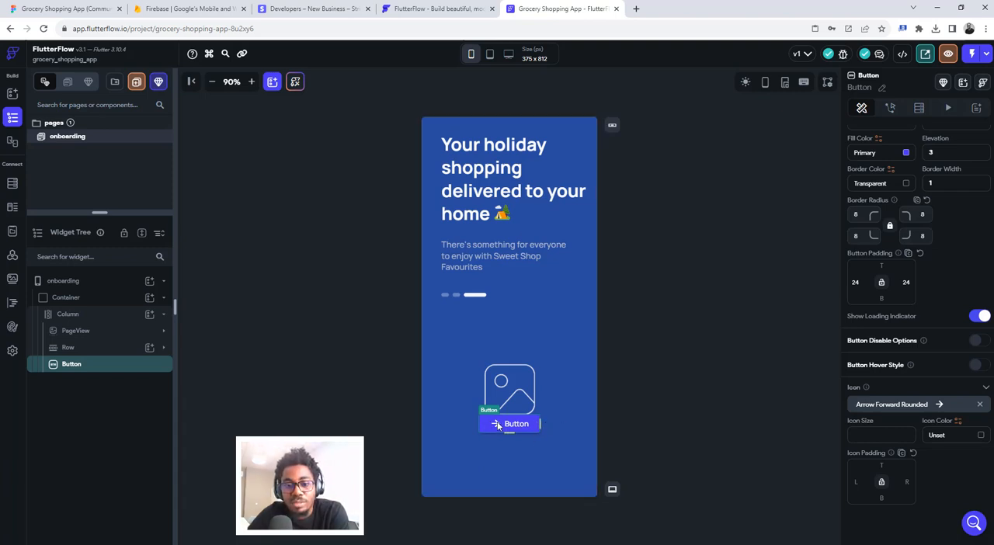
left_click(66, 9)
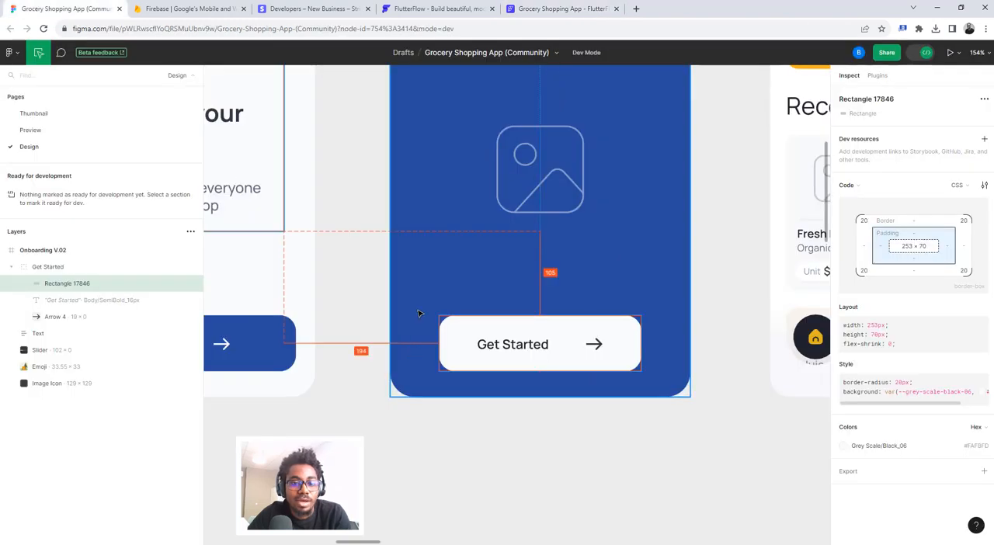
left_click(548, 7)
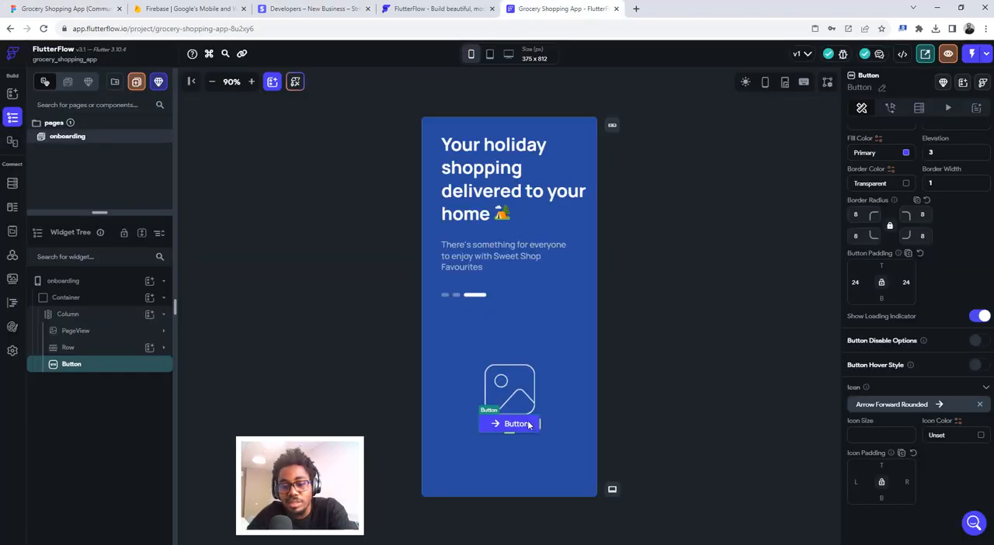
key("Delete")
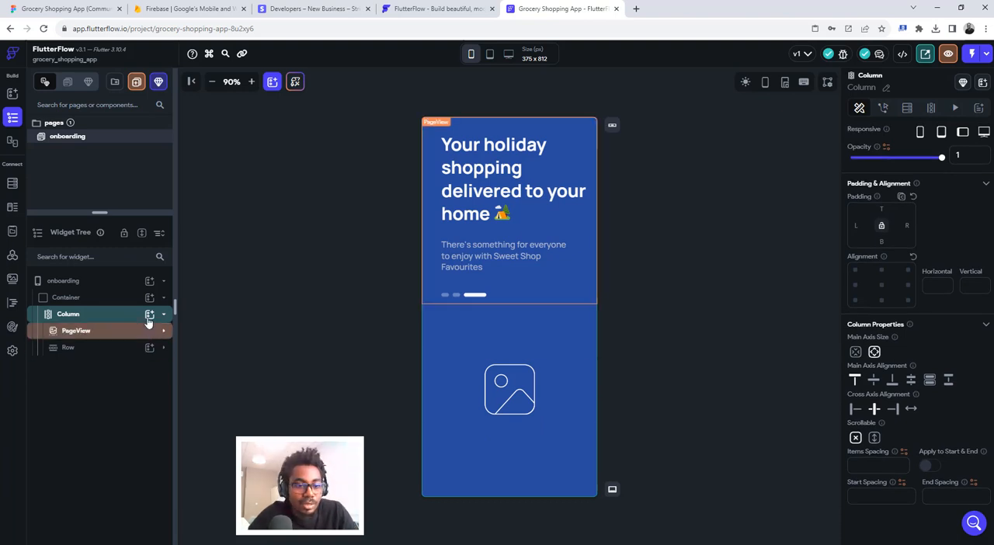
- Add a Container to the main Column below the image Row
left_click(149, 314)
left_click(214, 426)
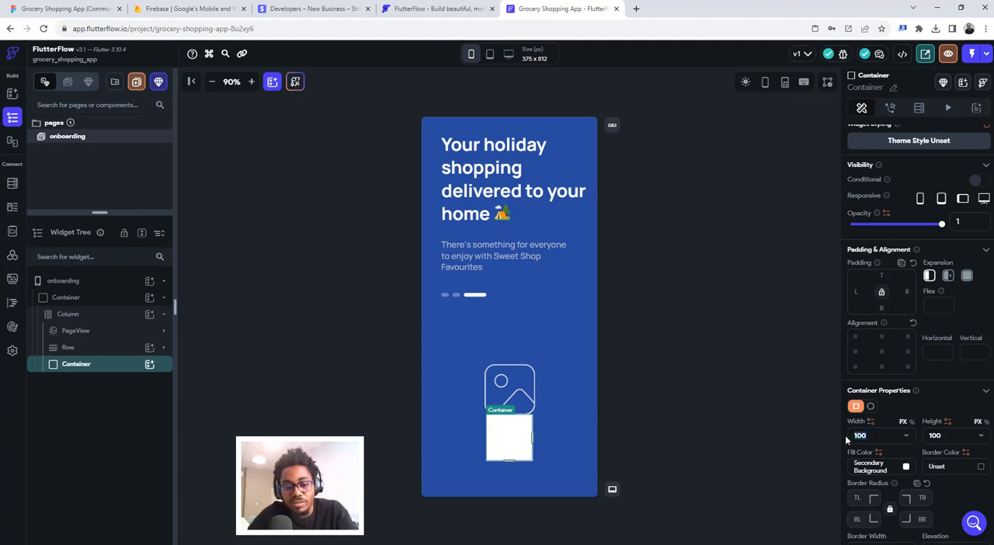
- Set the new Container's width to 273 px and height to 70 px, and check the Get Started rectangle in Figma
type("273")
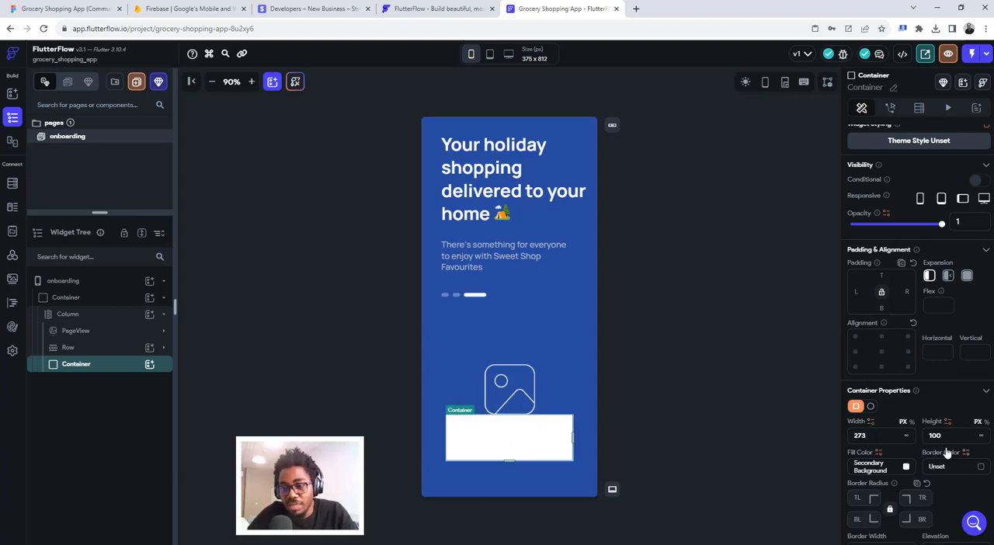
type("70")
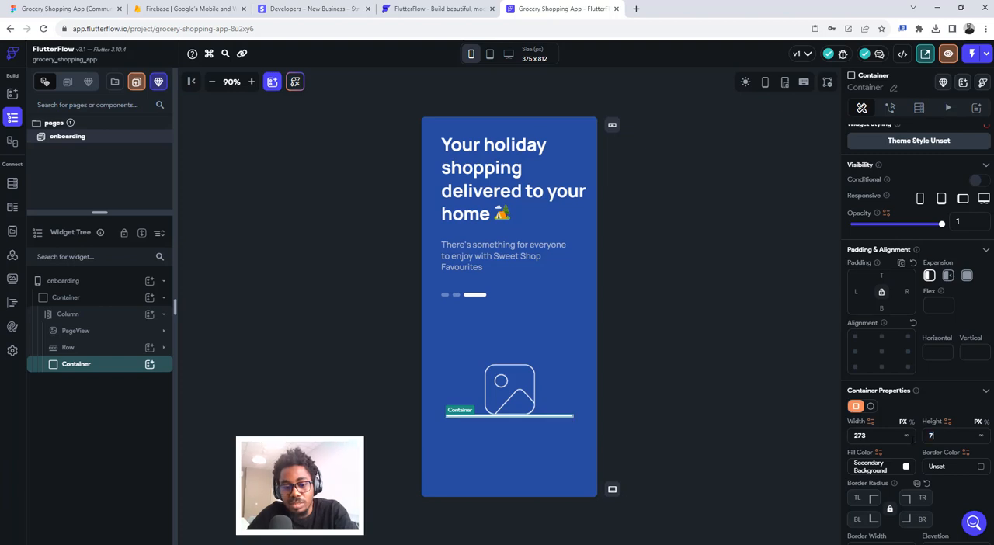
left_click(34, 4)
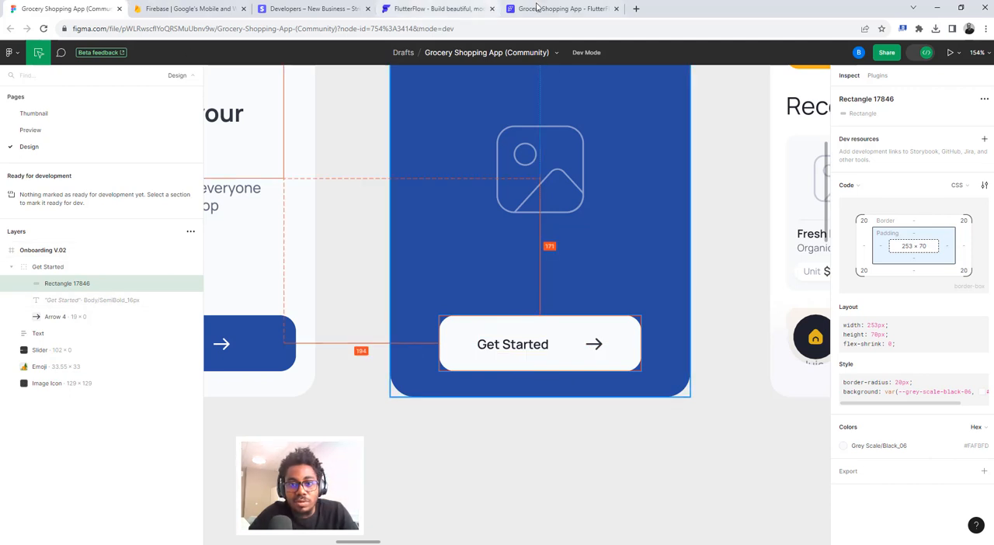
left_click(538, 7)
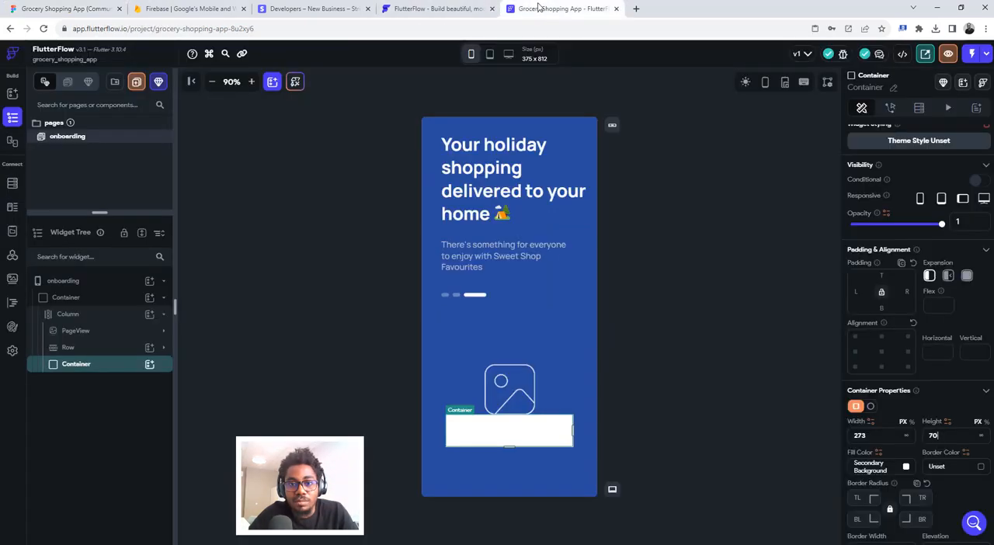
- Give the Container the fill color #FAFBFD, a width of 253 px and a border radius of 20 on all corners
left_click(870, 465)
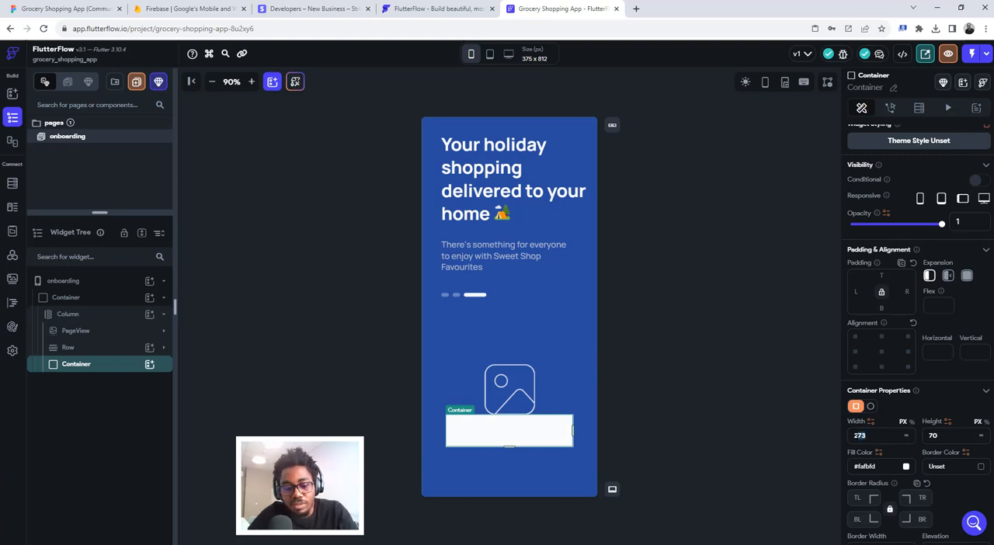
type("53")
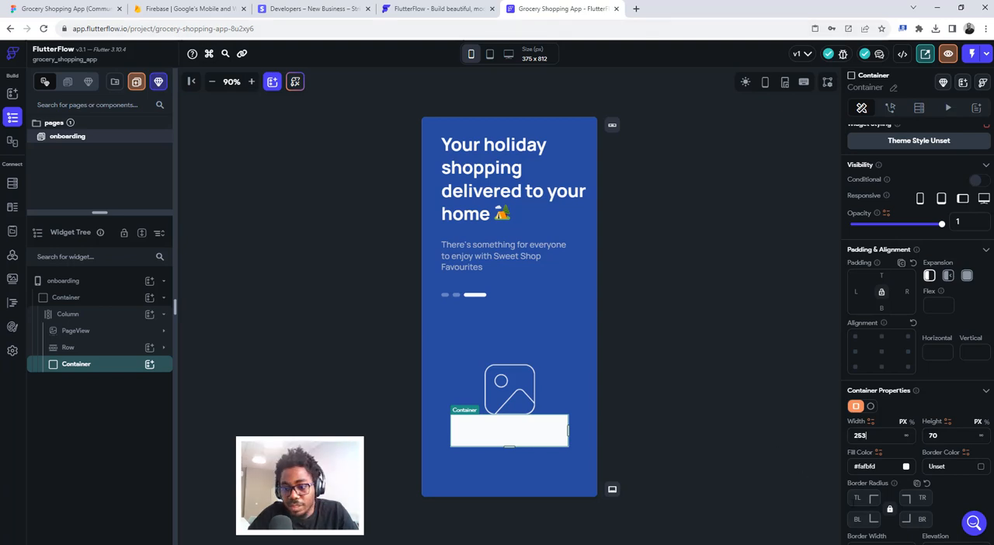
left_click(861, 498)
type("20")
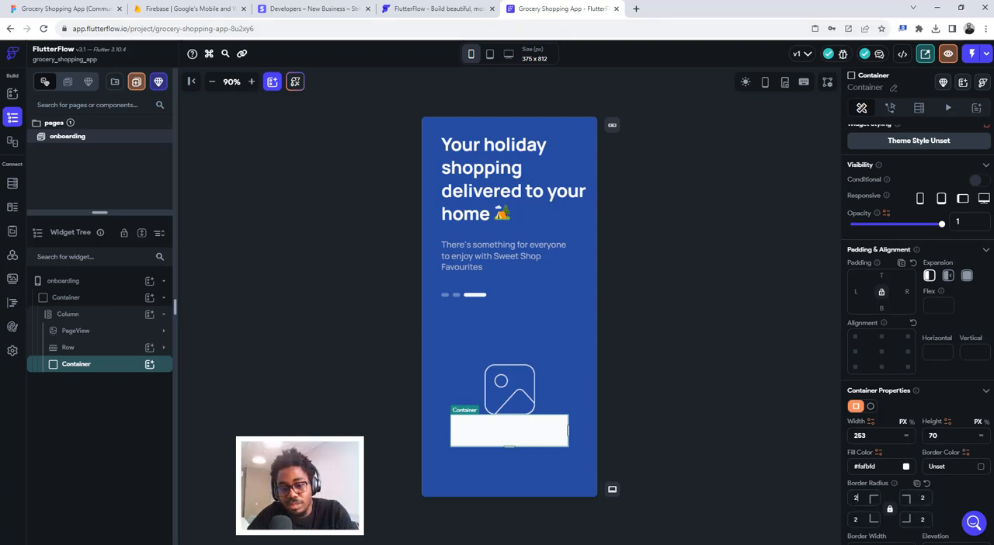
- Wrap the white Container in a Row and set the Row's main axis alignment to center
right_click(105, 370)
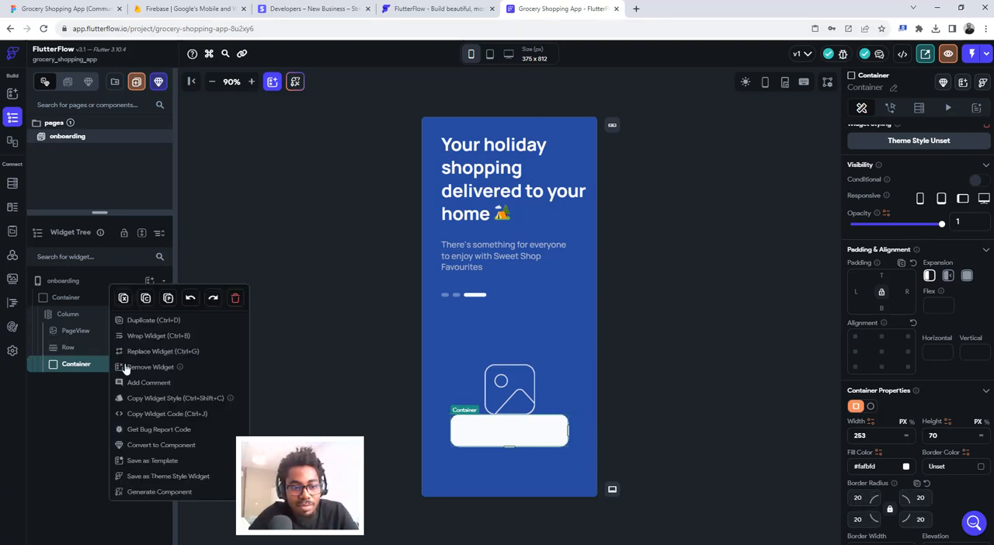
left_click(175, 335)
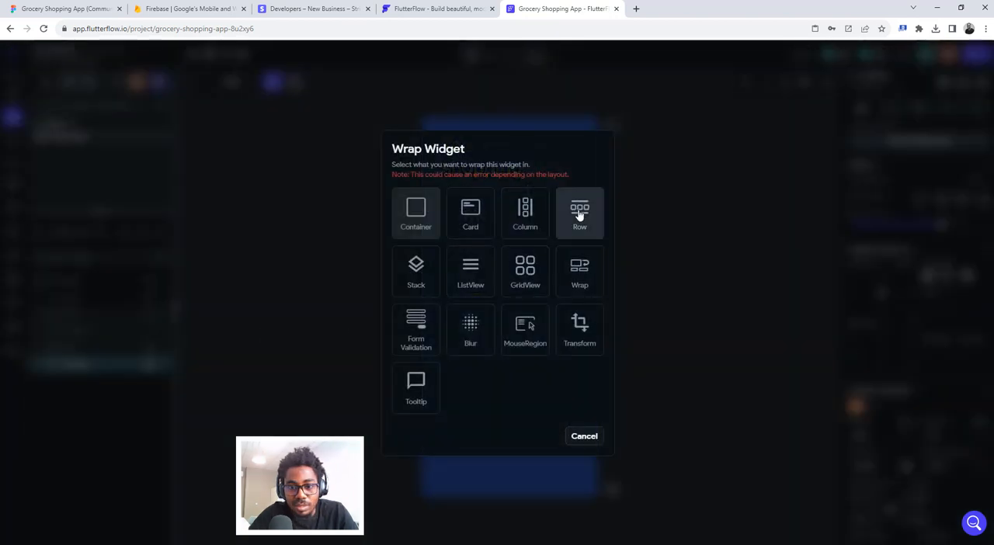
left_click(579, 215)
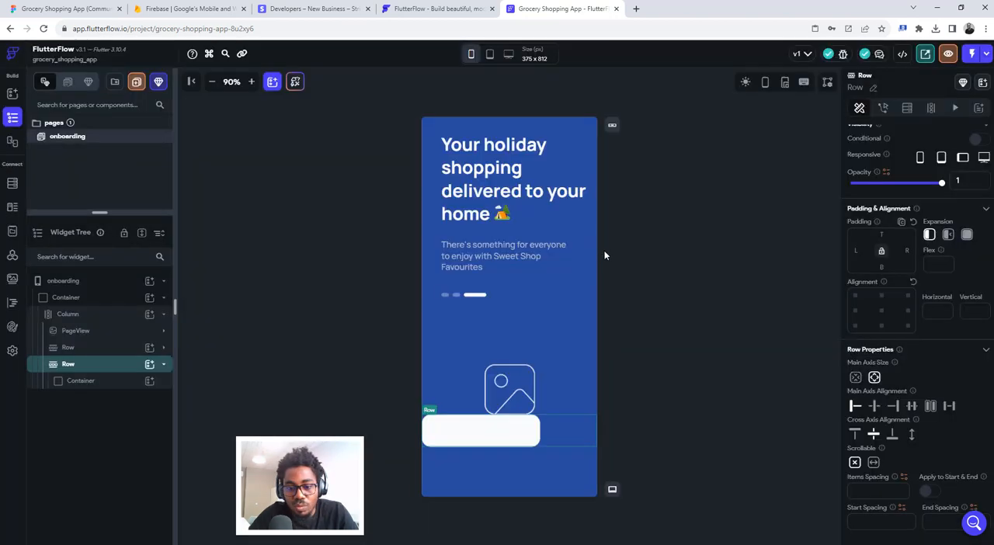
left_click(874, 406)
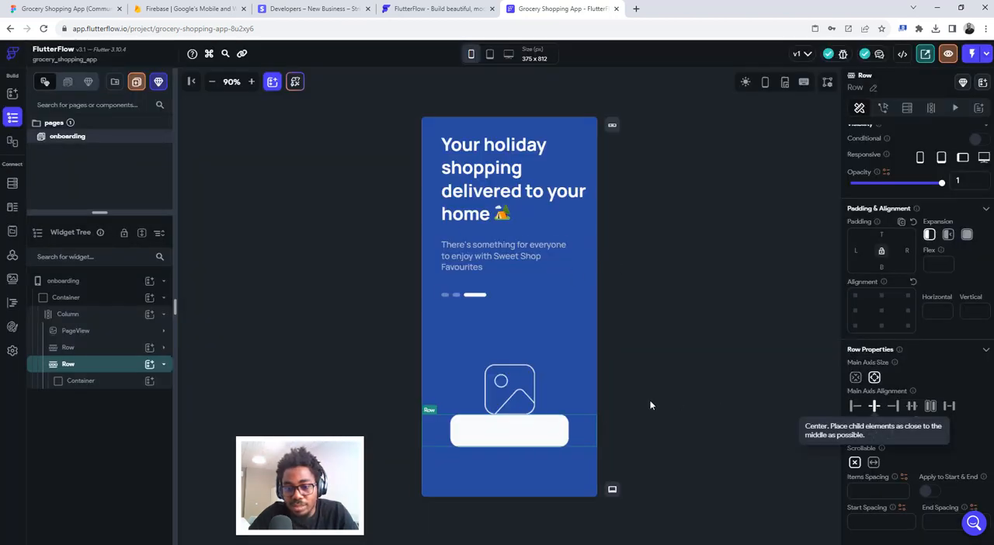
- Measure the gap between the image icon and the button in Figma, and try 118 top padding on the button's Row in FlutterFlow
left_click(111, 10)
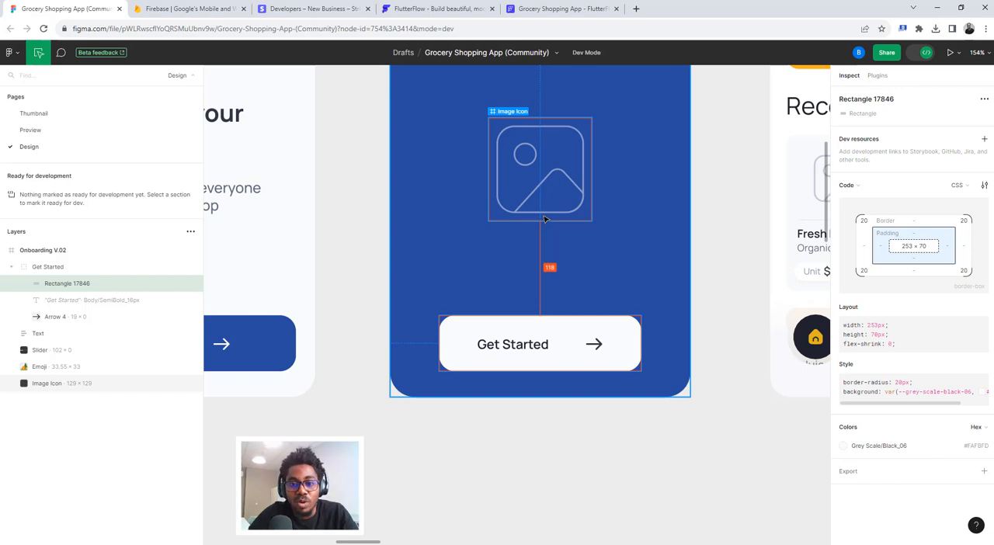
left_click(534, 8)
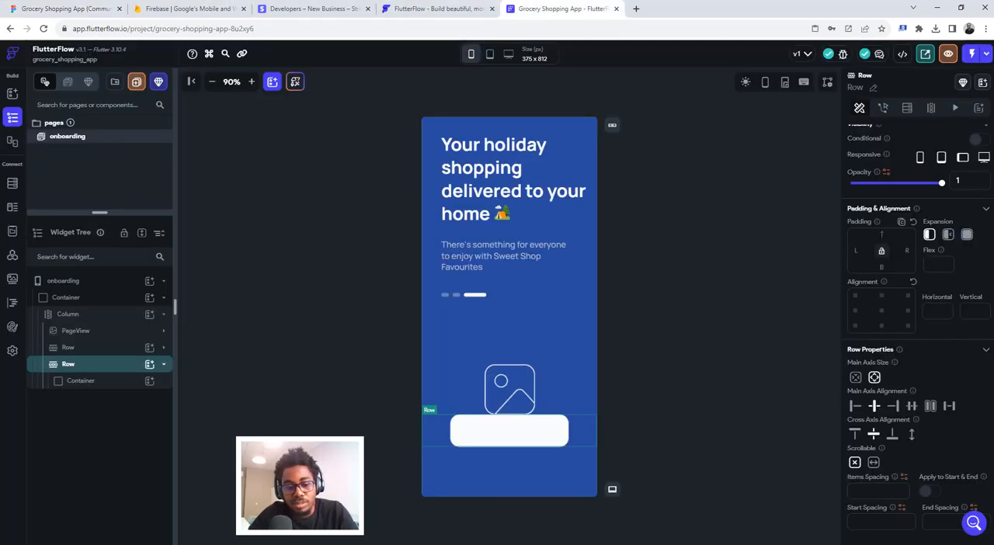
left_click(881, 233)
type("18")
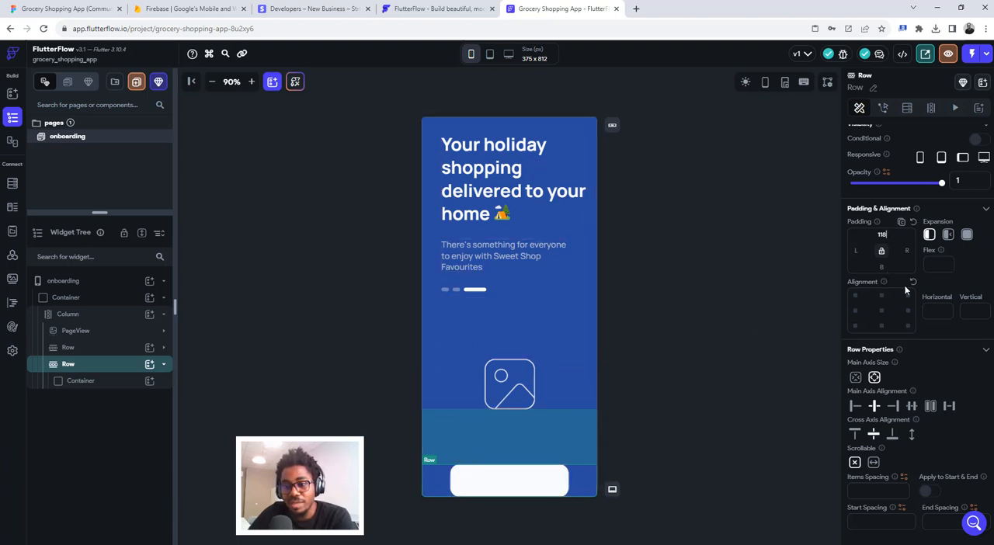
- Clear the button Row's alignment and set its top padding to 58
key("ctrl+z")
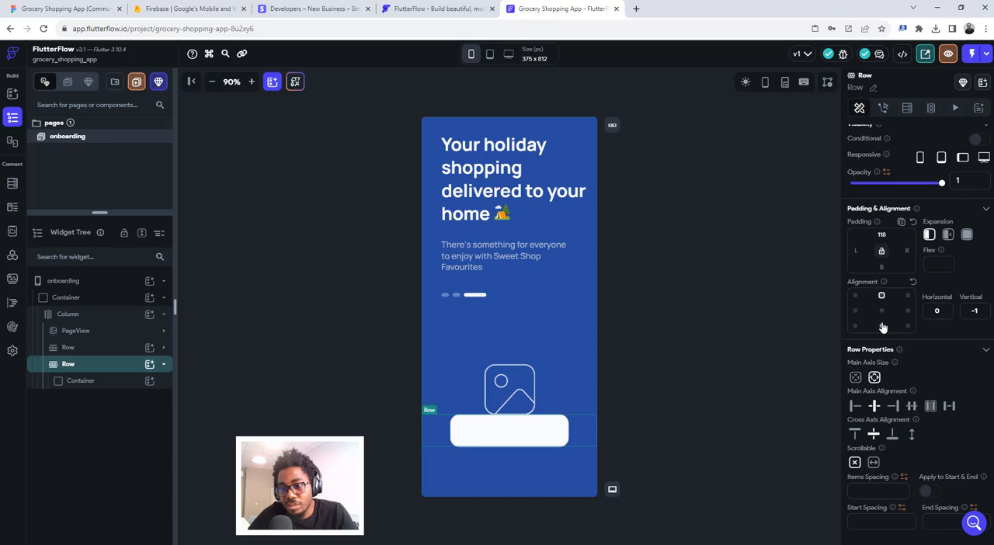
left_click(912, 282)
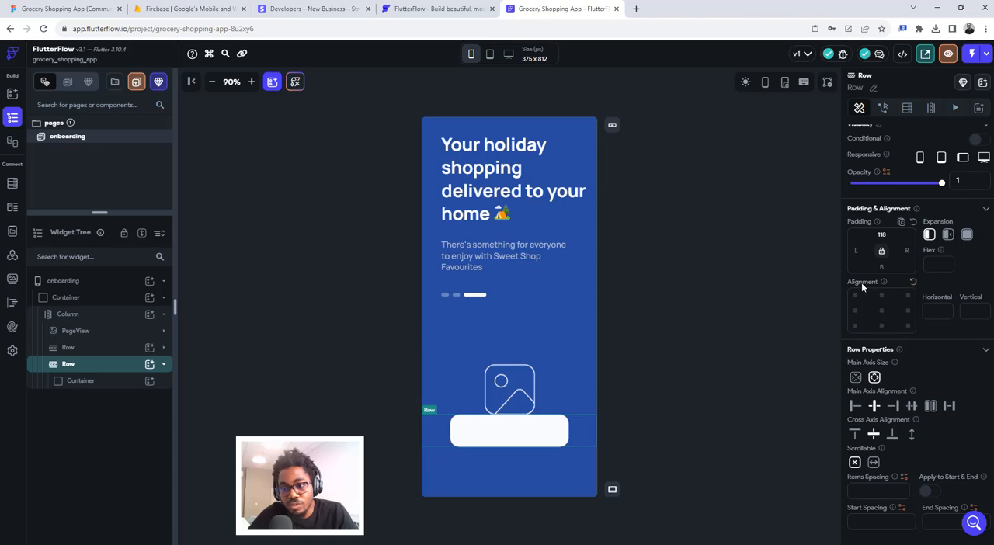
double_click(876, 239)
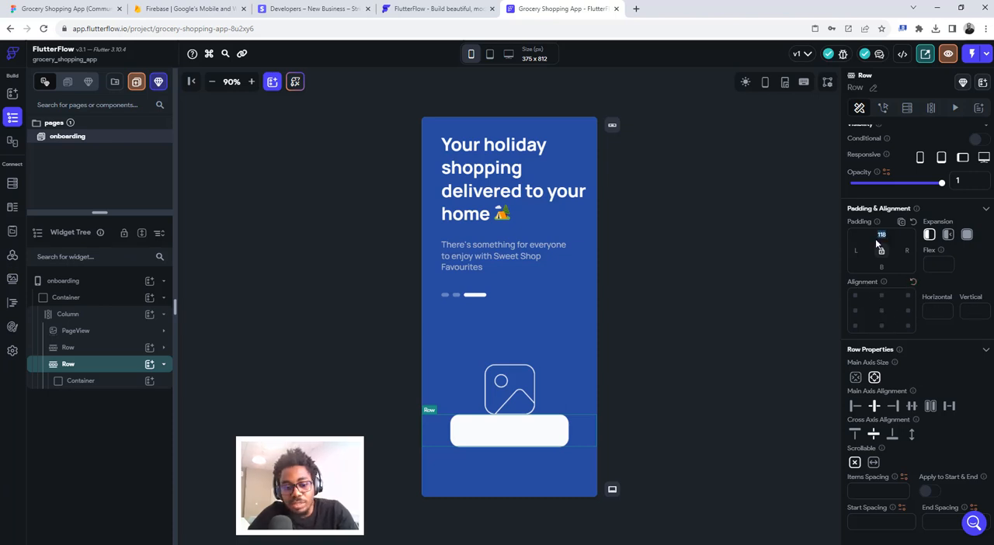
type("58")
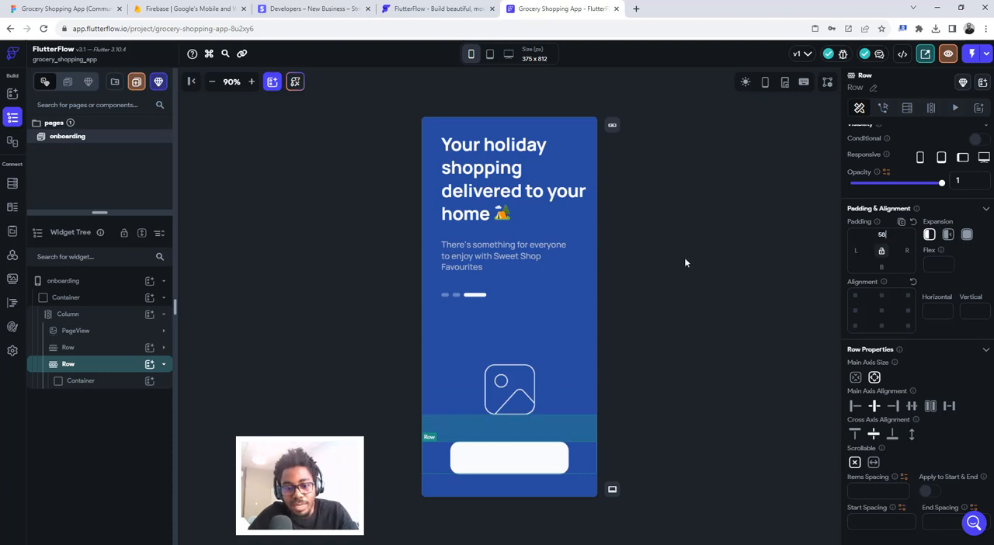
- Switch to Figma, inspect the typography of the Get Started text, and return to FlutterFlow
left_click(86, 6)
left_click(525, 342)
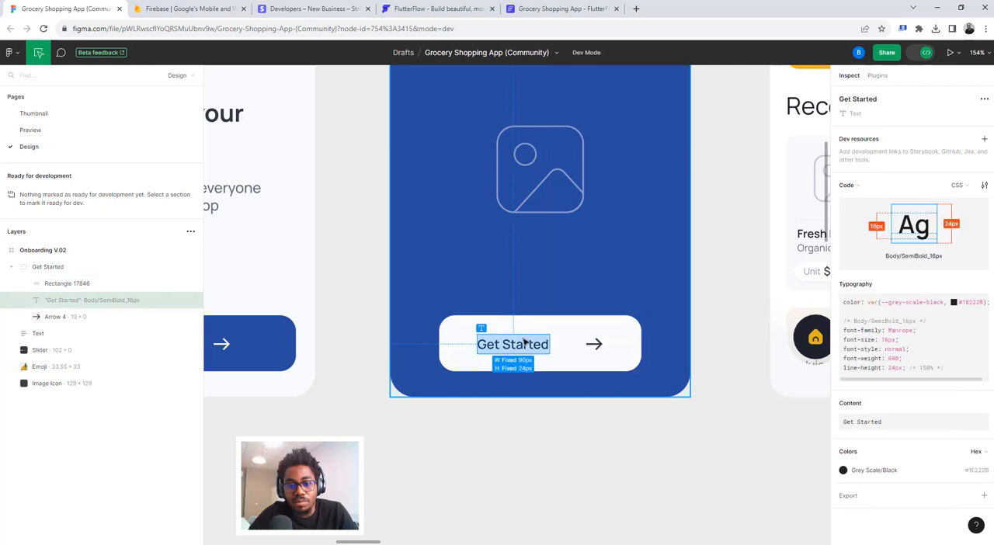
left_click(554, 8)
- Add a Row inside the button Container and place a Text widget reading "Get Started" in it
left_click(503, 455)
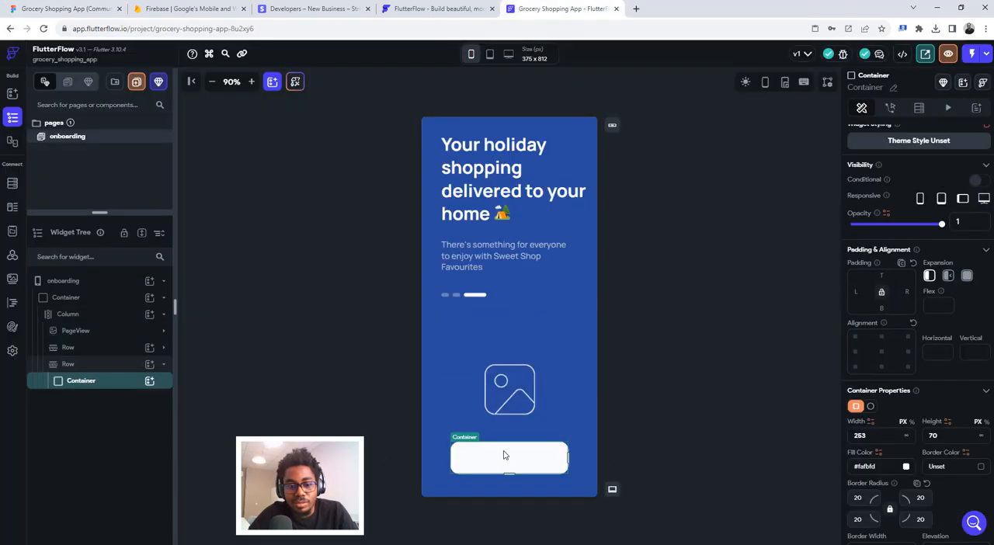
left_click(150, 381)
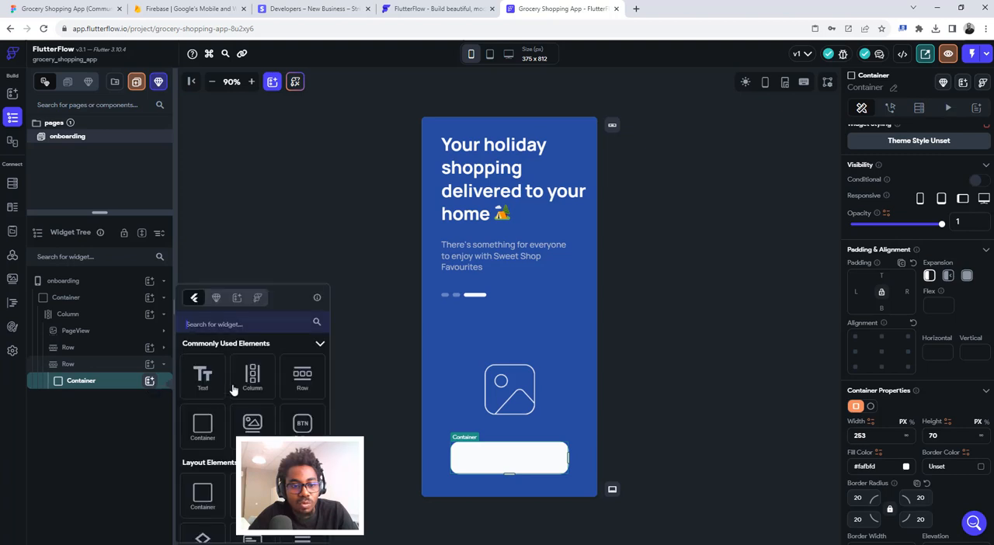
left_click(296, 377)
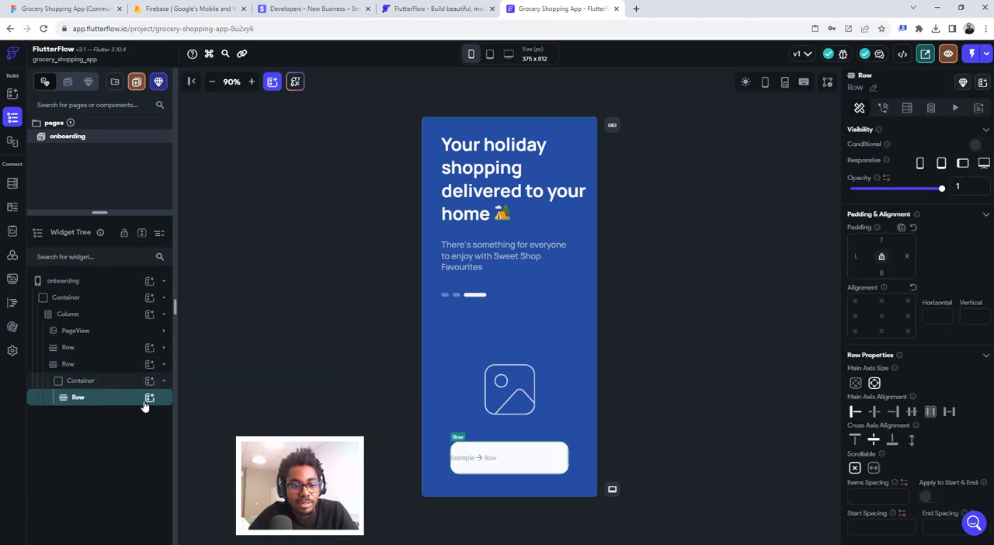
left_click(150, 398)
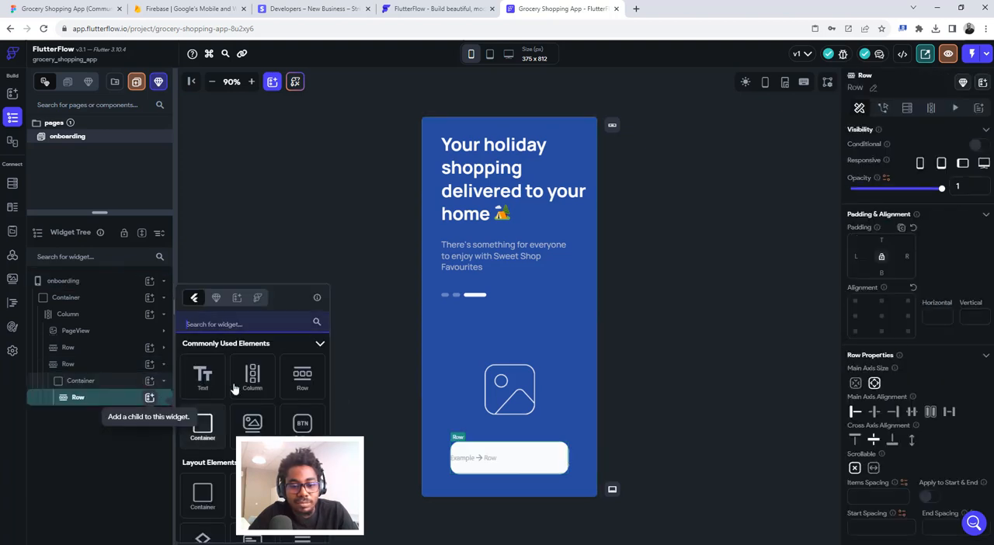
left_click(203, 377)
triple_click(871, 184)
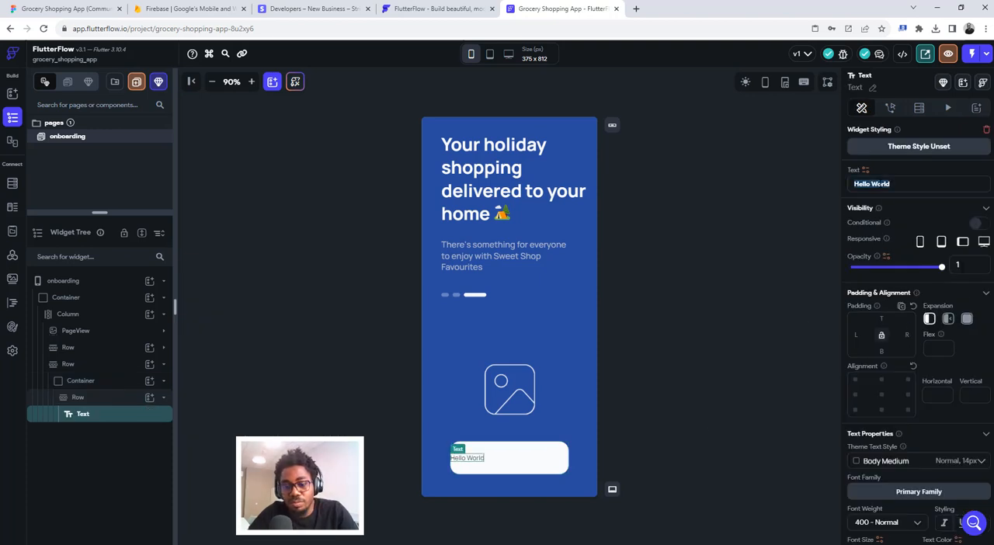
type("Get Started")
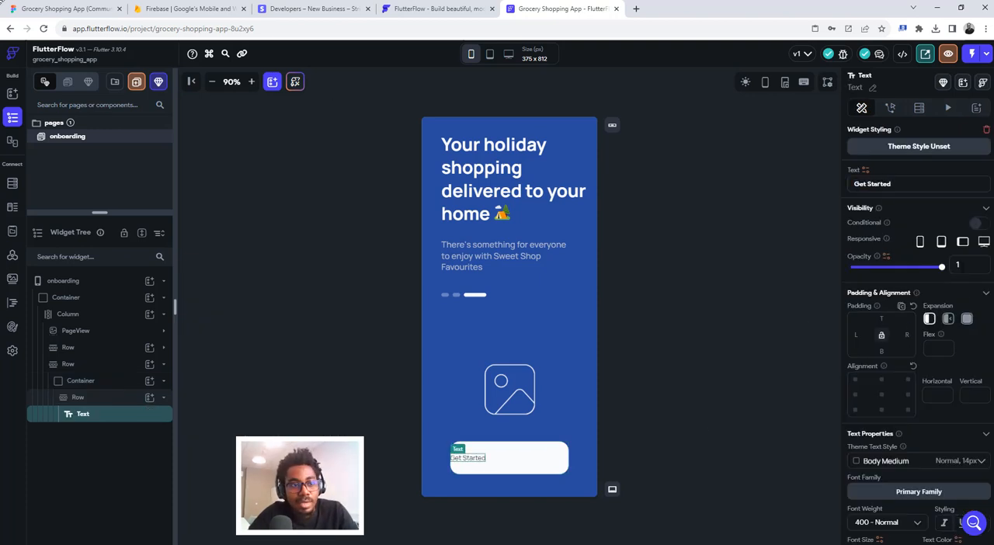
- Copy the Get Started text's Grey Scale/Black color code from Figma and return to FlutterFlow
left_click(68, 7)
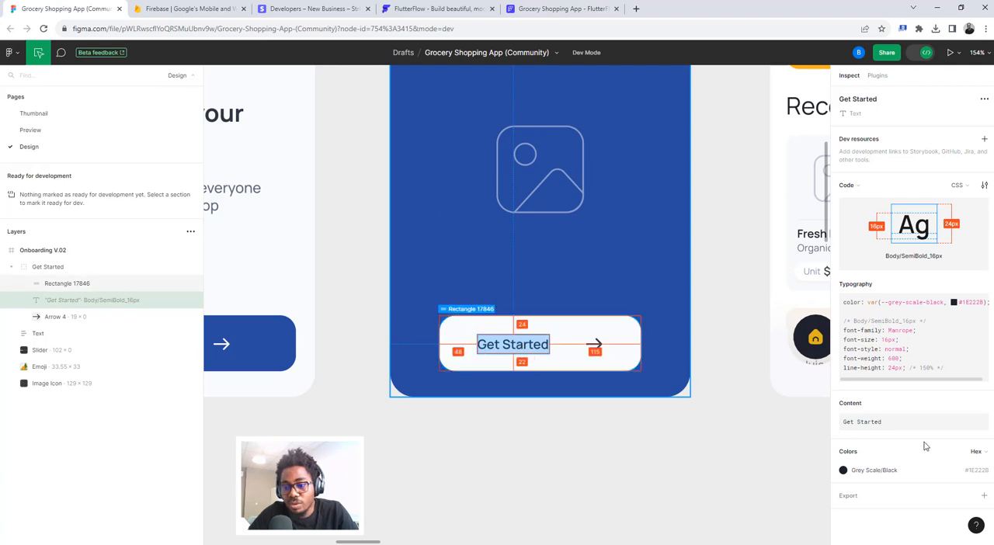
left_click(974, 471)
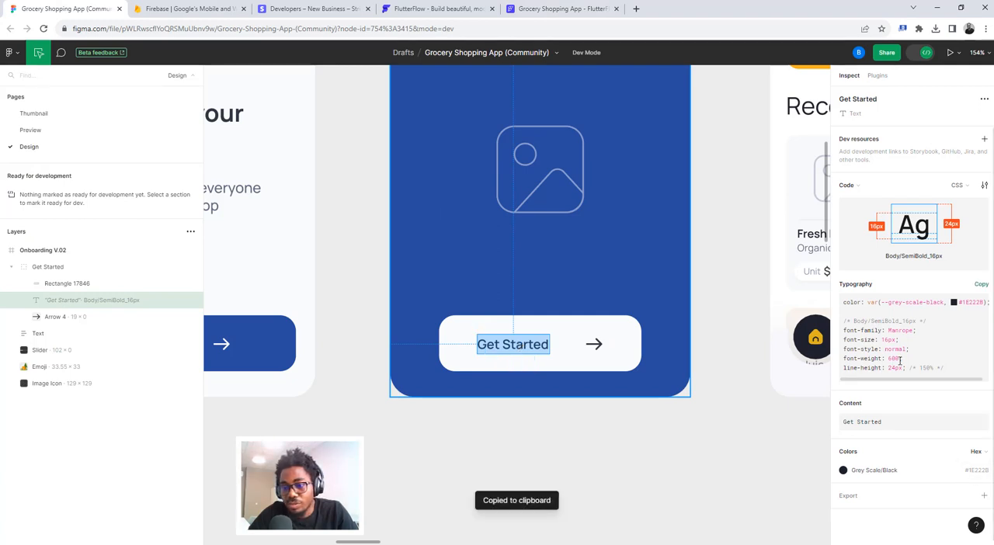
left_click(524, 9)
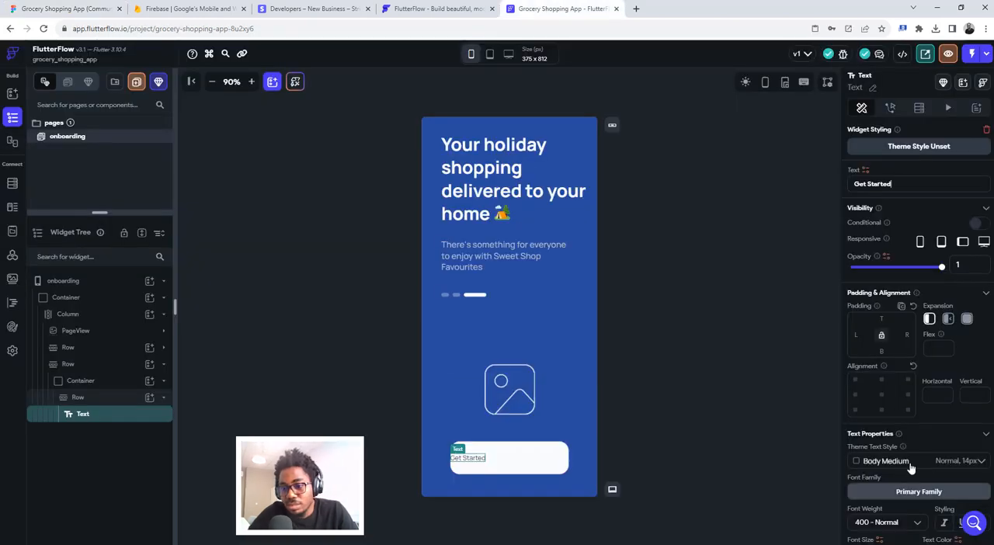
- Style the Get Started text with font size 16, weight 600 - Semi Bold and text color #1E222B
scroll(881, 431, "down", 3)
left_click(864, 371)
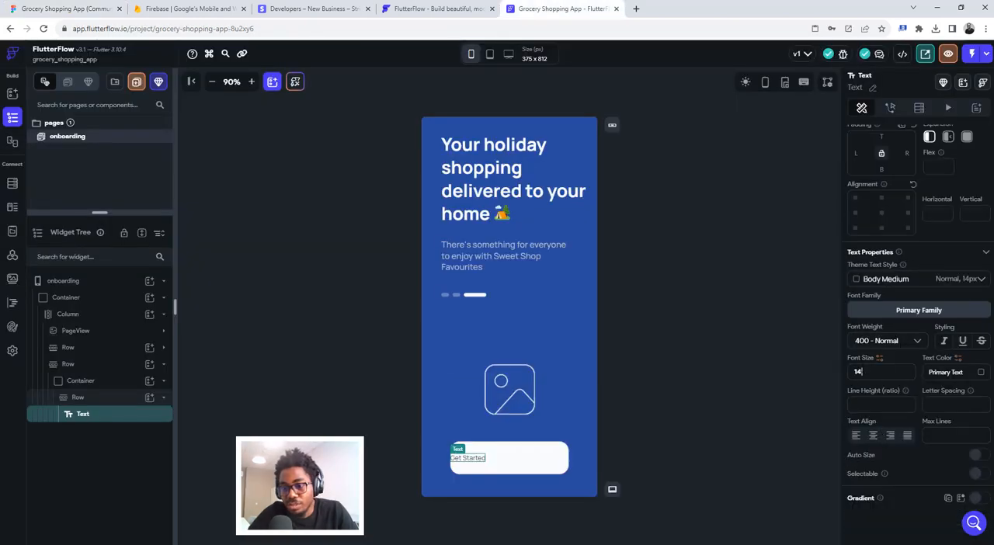
key("BackSpace")
type("6")
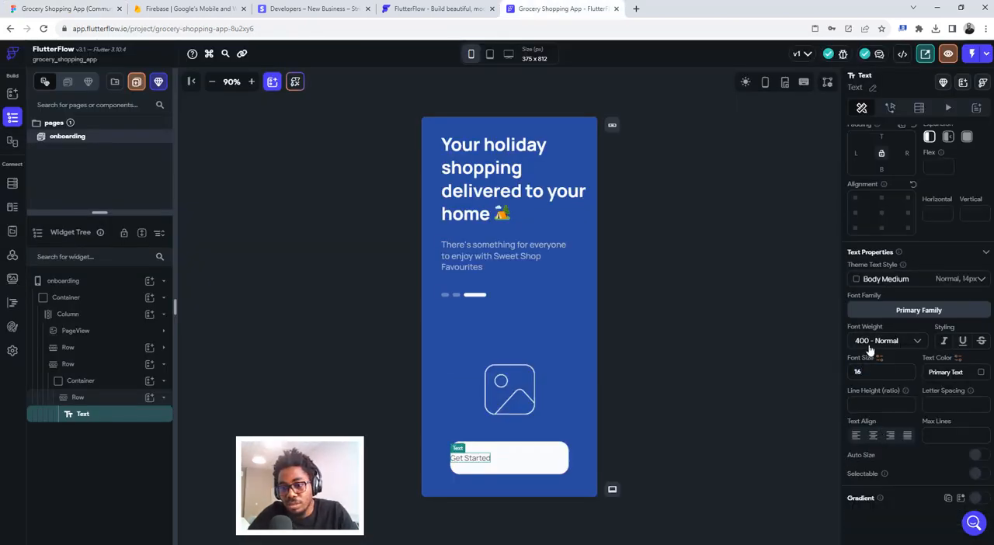
left_click(867, 344)
left_click(873, 393)
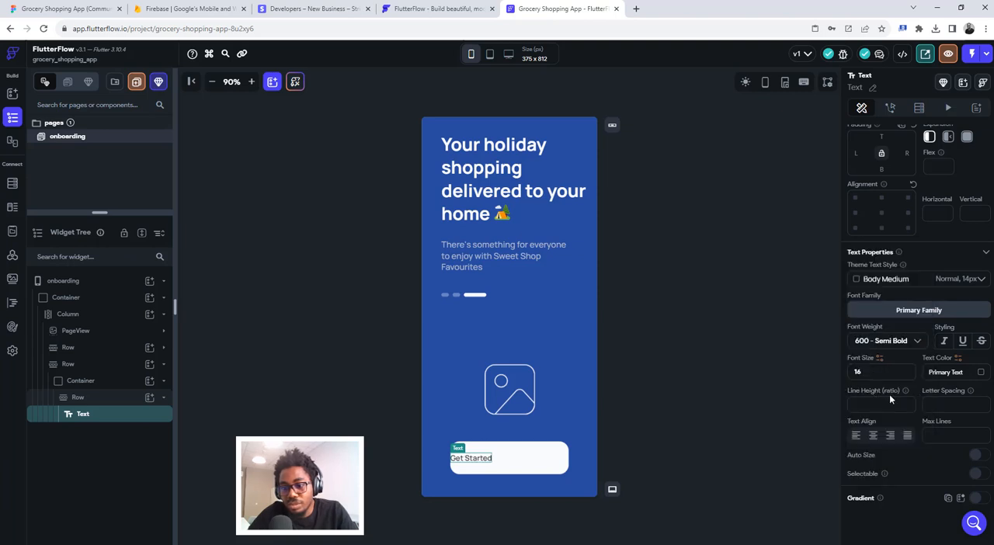
left_click(945, 372)
key("ctrl+v")
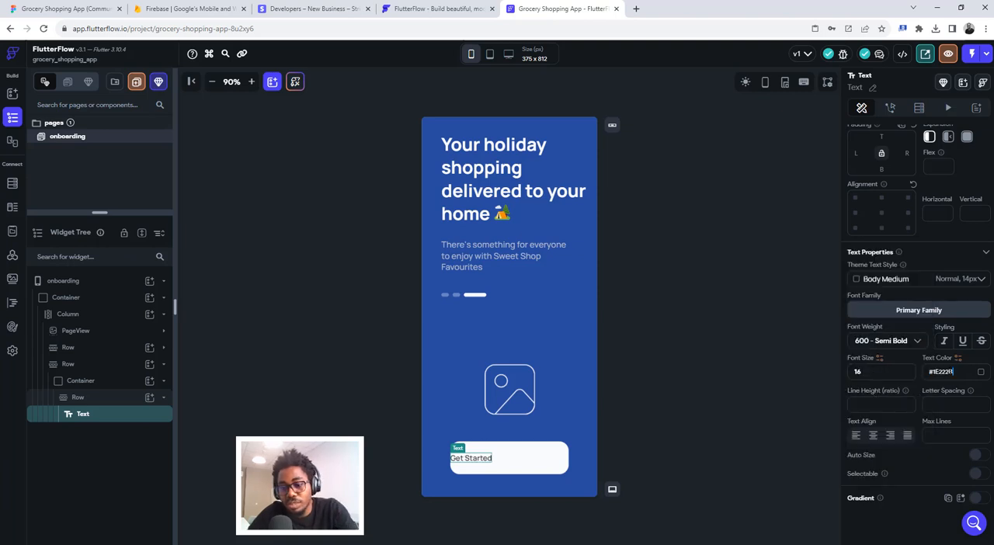
key("Return")
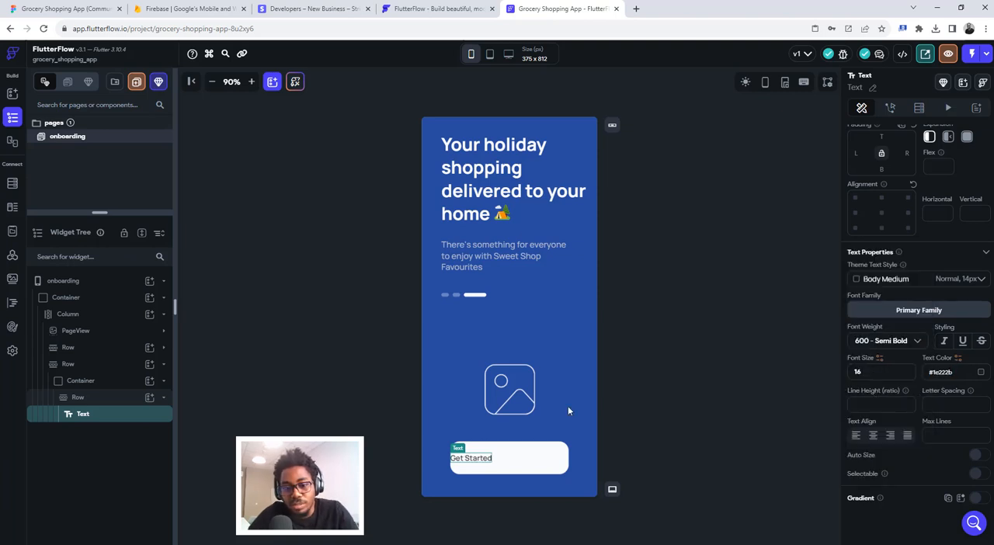
- Add an Image widget after the Get Started text in the button's Row
left_click(506, 459)
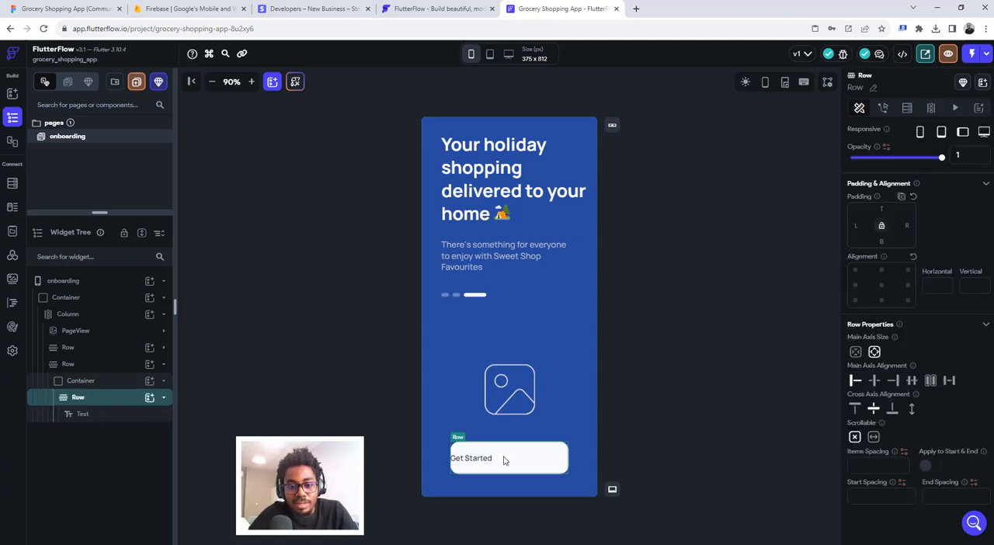
left_click(150, 399)
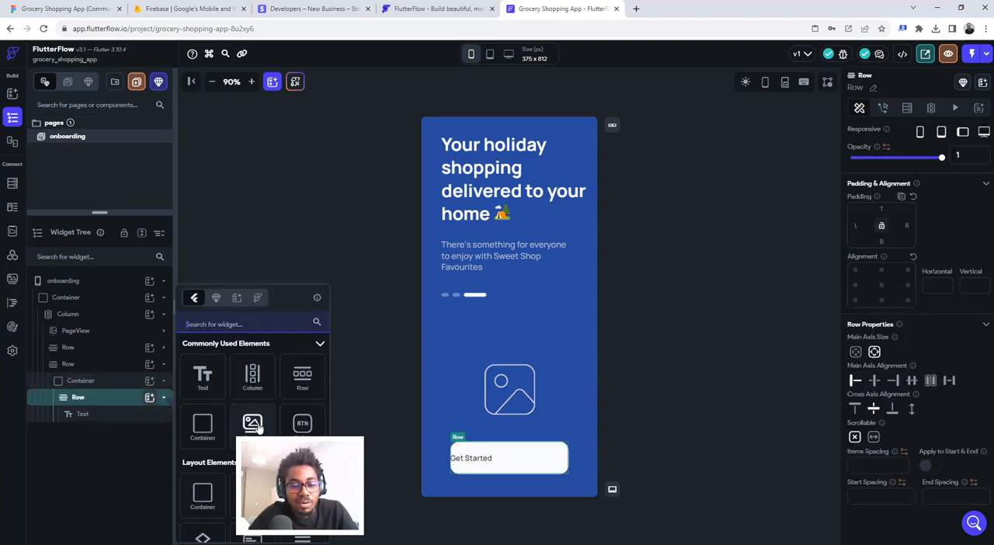
left_click(251, 425)
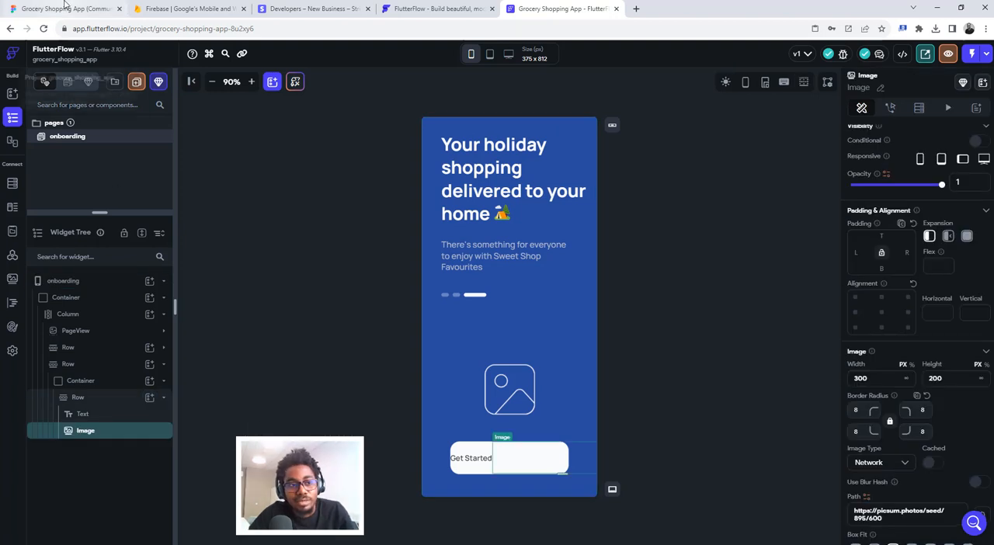
- Switch to Figma and export the Get Started button's Arrow 4 layer as a PNG at 3x scale
left_click(67, 9)
left_click(594, 344)
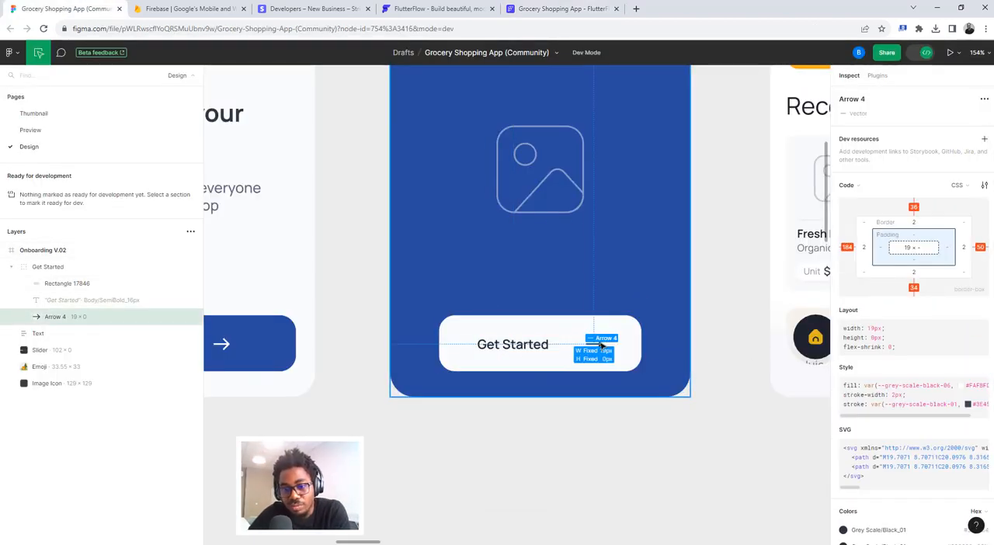
scroll(970, 405, "down", 3)
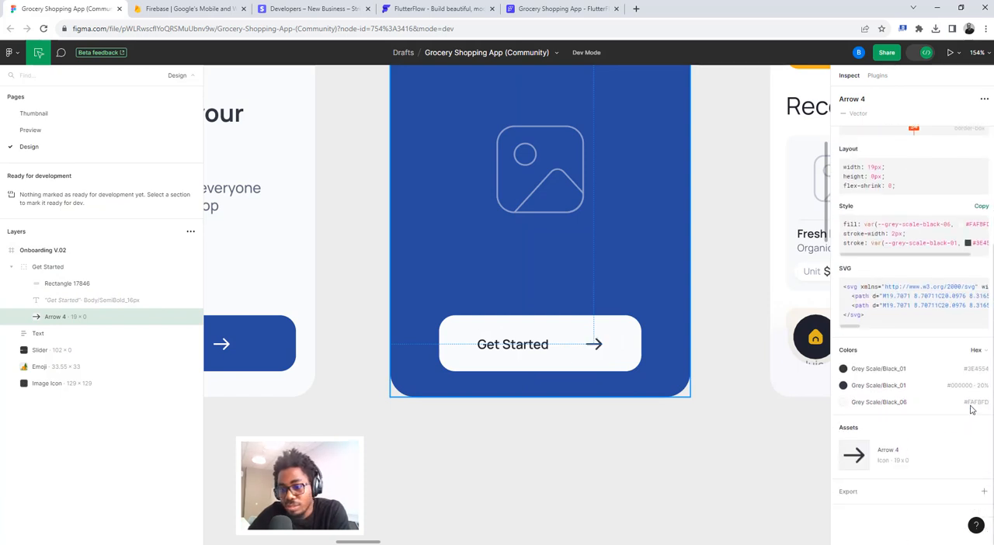
left_click(848, 495)
scroll(860, 489, "down", 1)
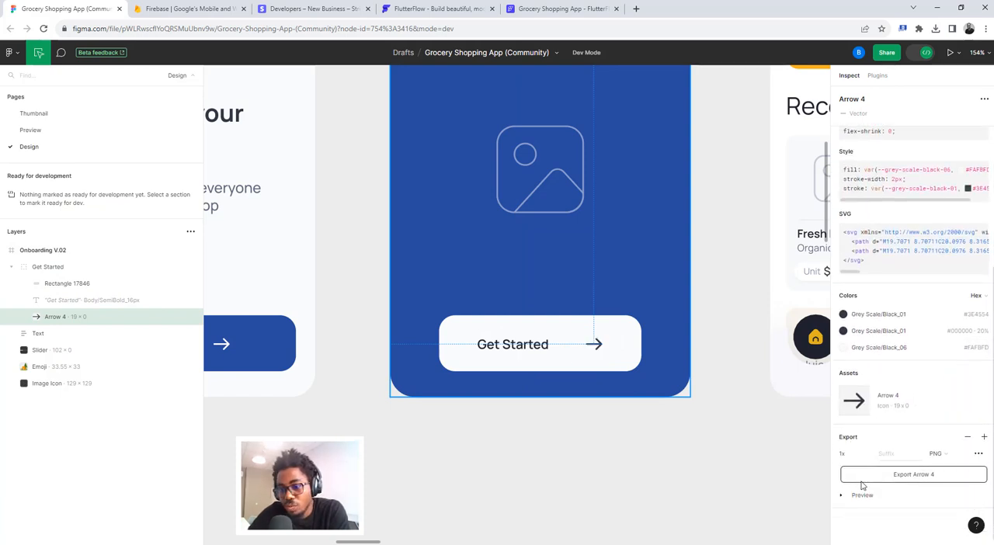
left_click(869, 451)
left_click(855, 486)
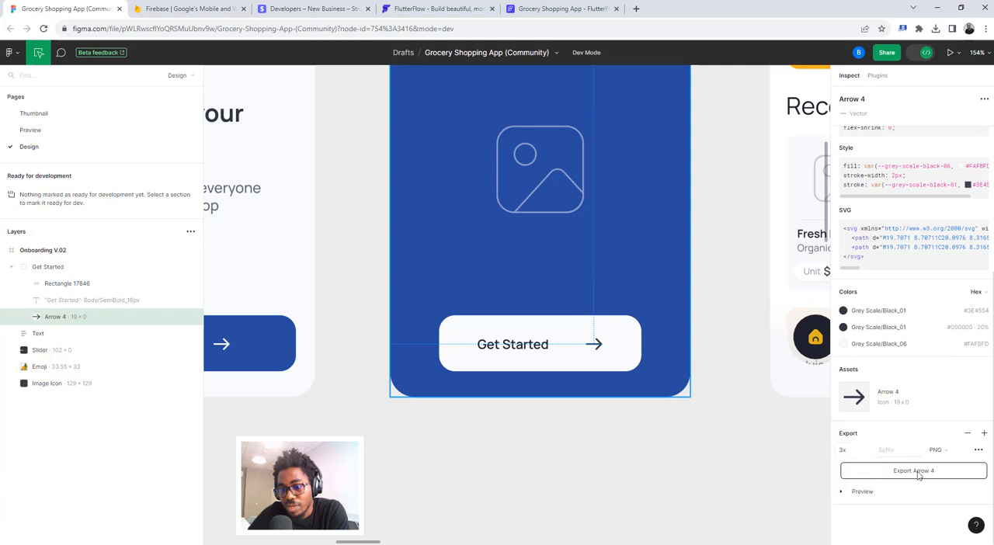
left_click(843, 492)
scroll(910, 412, "down", 2)
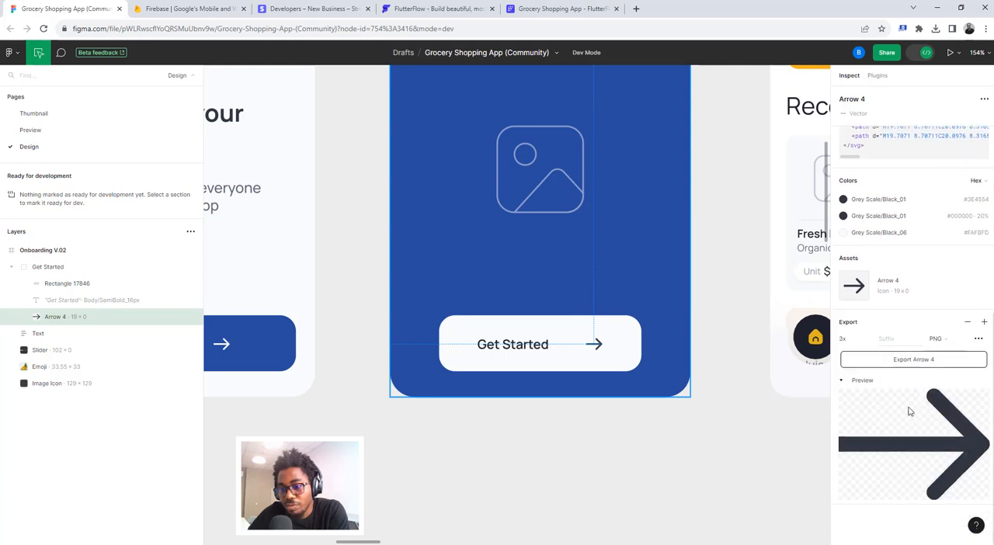
left_click(902, 362)
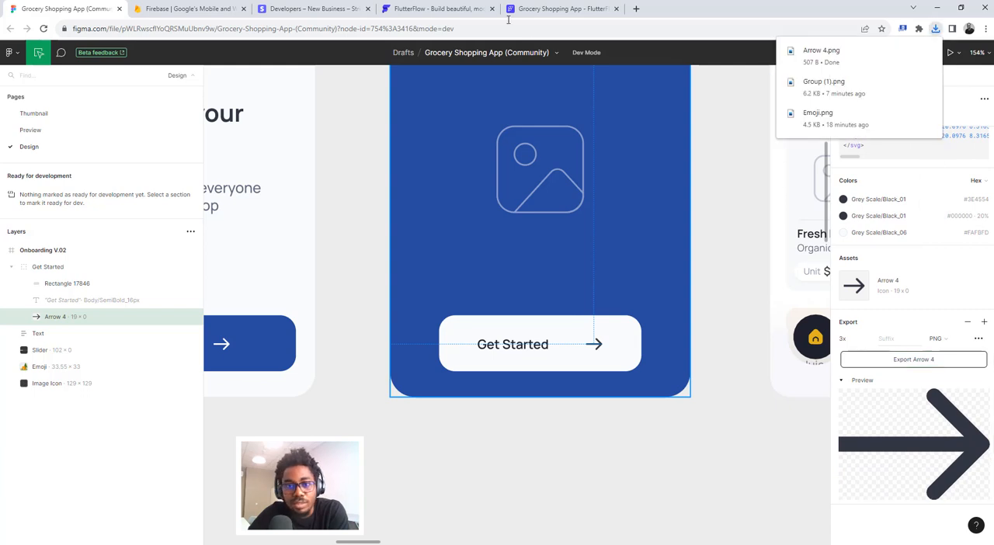
- Check the arrow's dimensions in Figma, return to FlutterFlow and set the button Image's width and height to 19 px
left_click(581, 6)
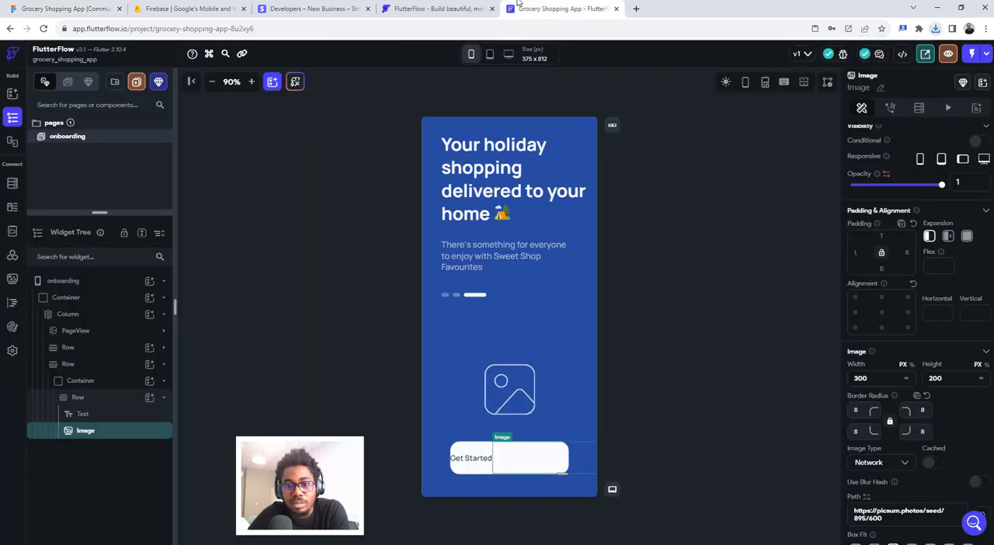
left_click(54, 8)
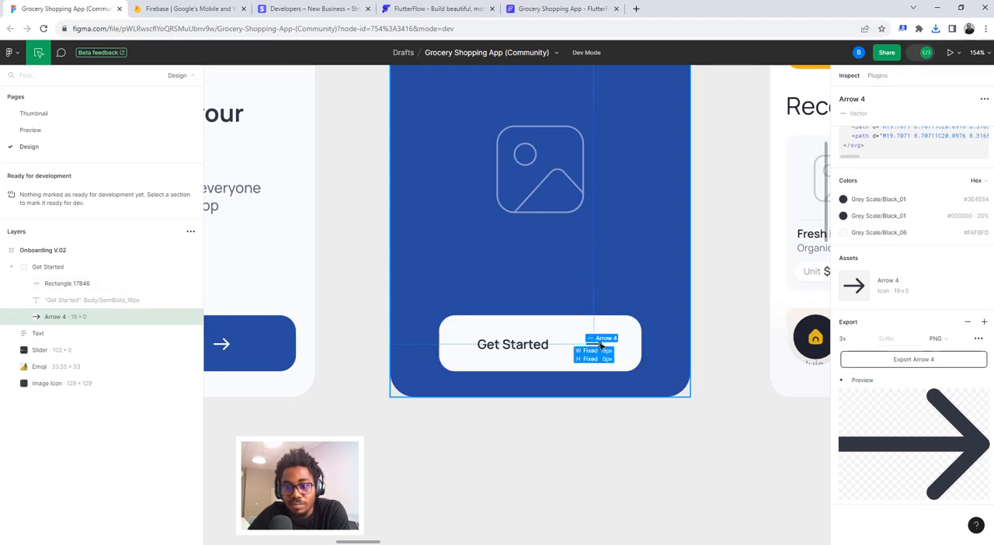
scroll(908, 295, "up", 5)
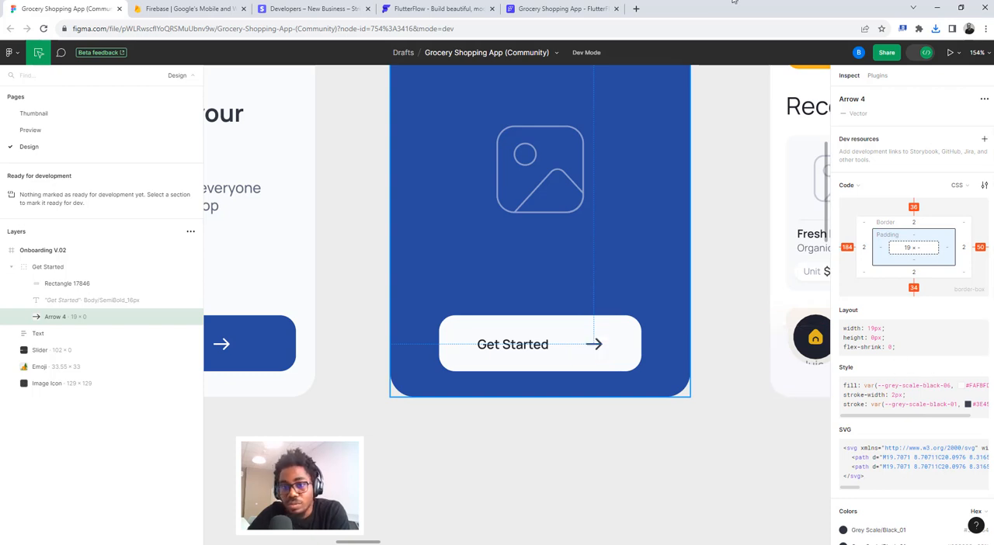
left_click(544, 8)
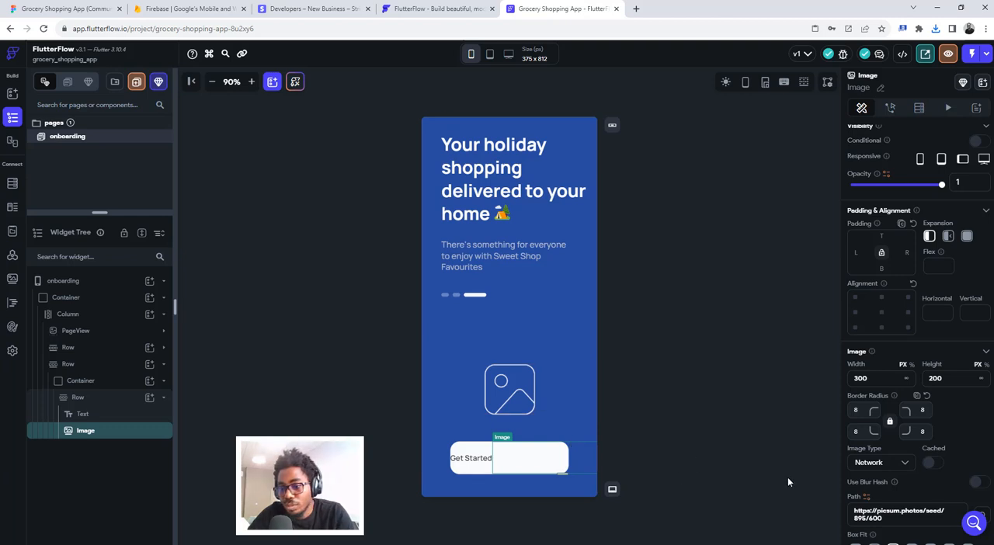
left_click_drag(869, 378, 843, 380)
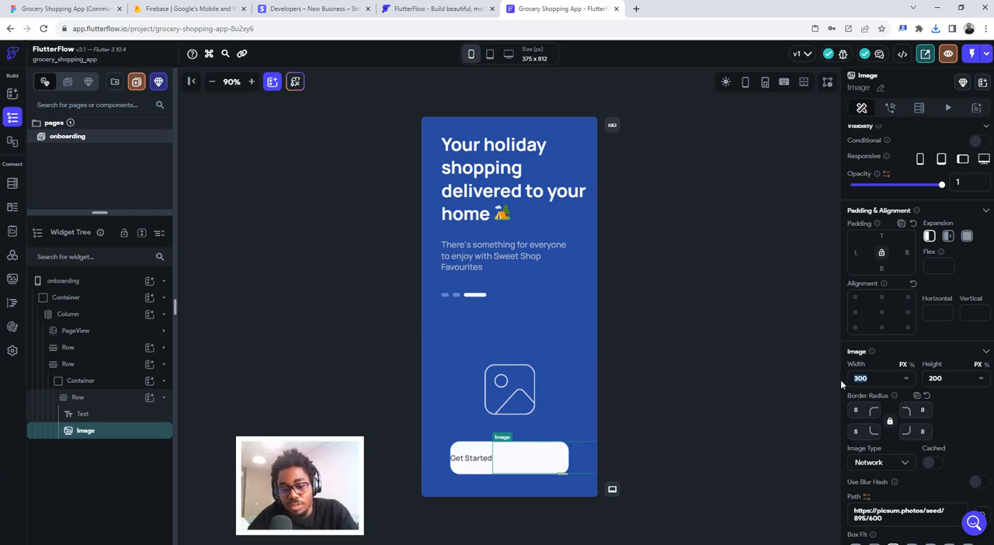
type("19")
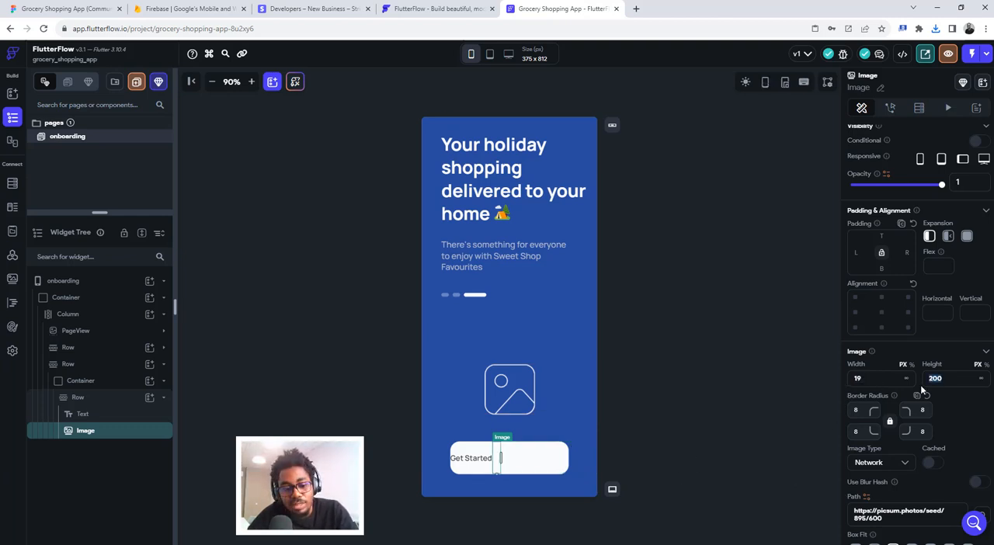
type("19")
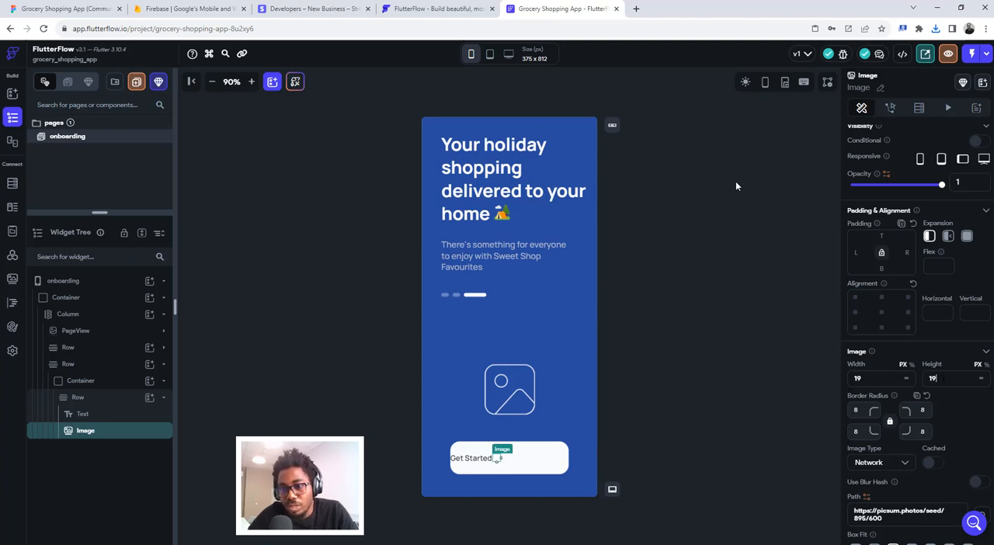
- Check the arrow in Figma once more, return to FlutterFlow and clear the Image's border radius on all corners
left_click(66, 8)
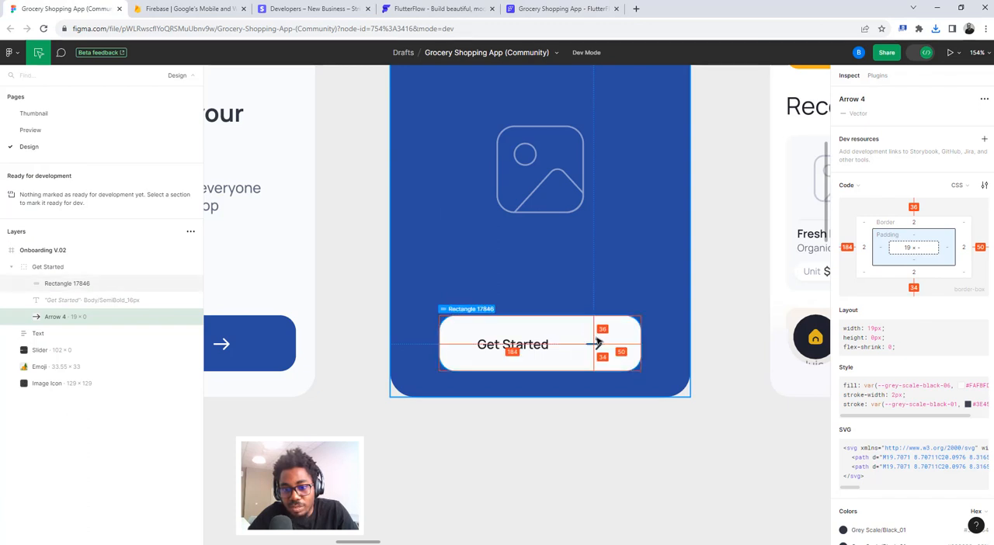
left_click(535, 8)
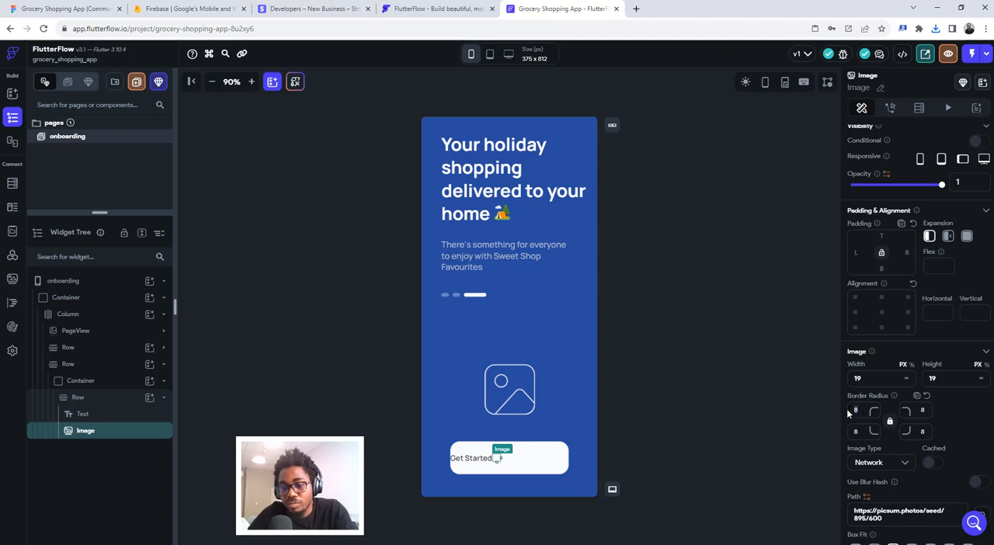
key("BackSpace")
- Set the Image's type to Asset, upload Arrow 4.png from Downloads and set its box fit to Contain
left_click(874, 469)
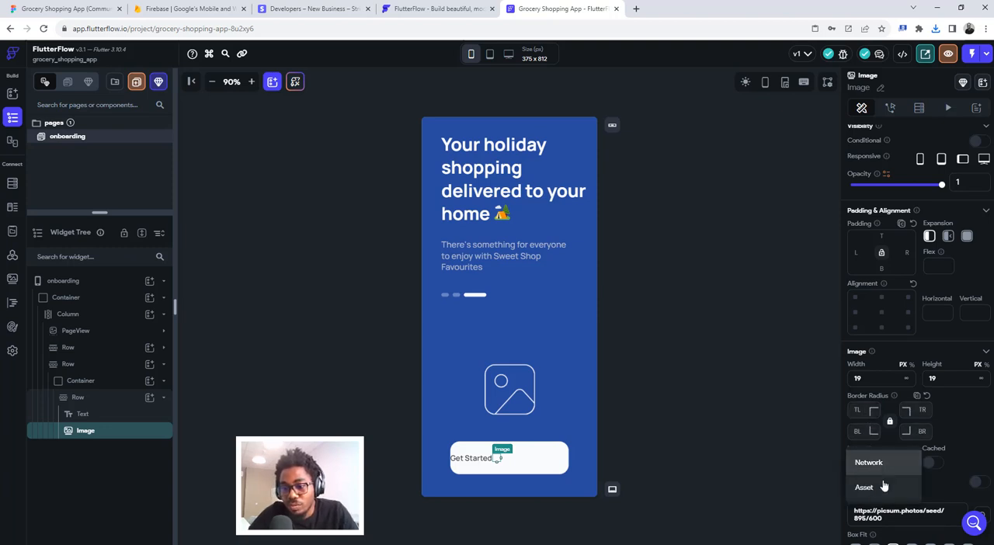
left_click(882, 487)
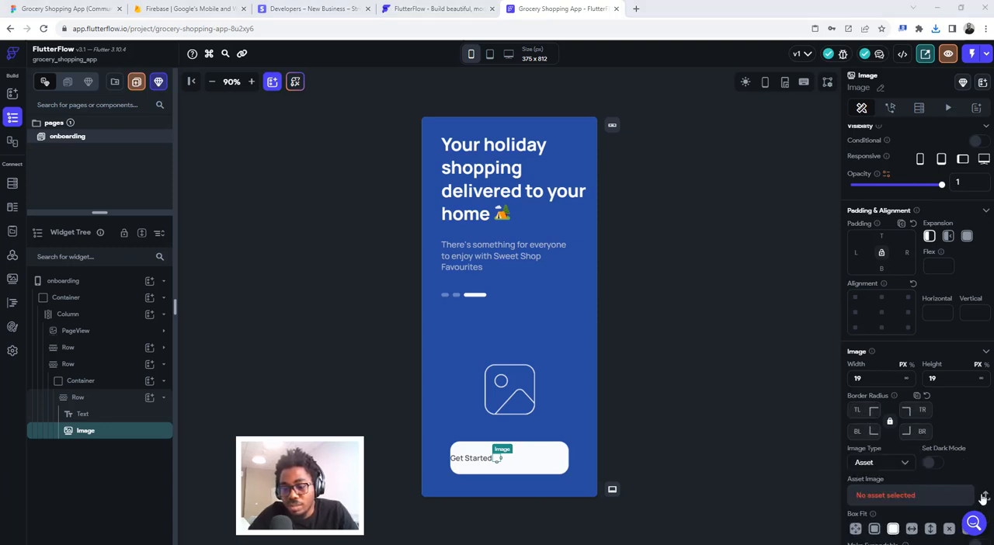
left_click(984, 496)
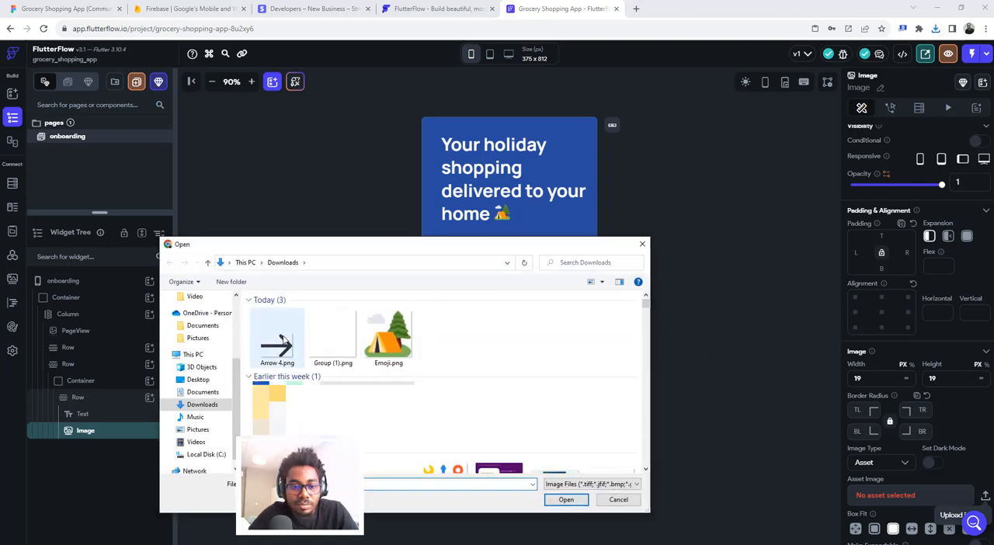
left_click(284, 341)
left_click(555, 499)
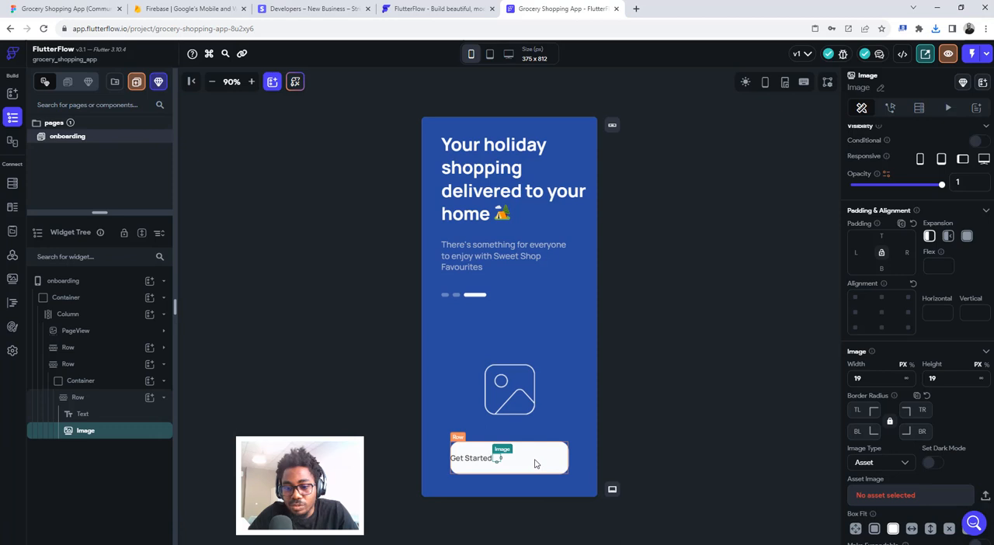
left_click(874, 529)
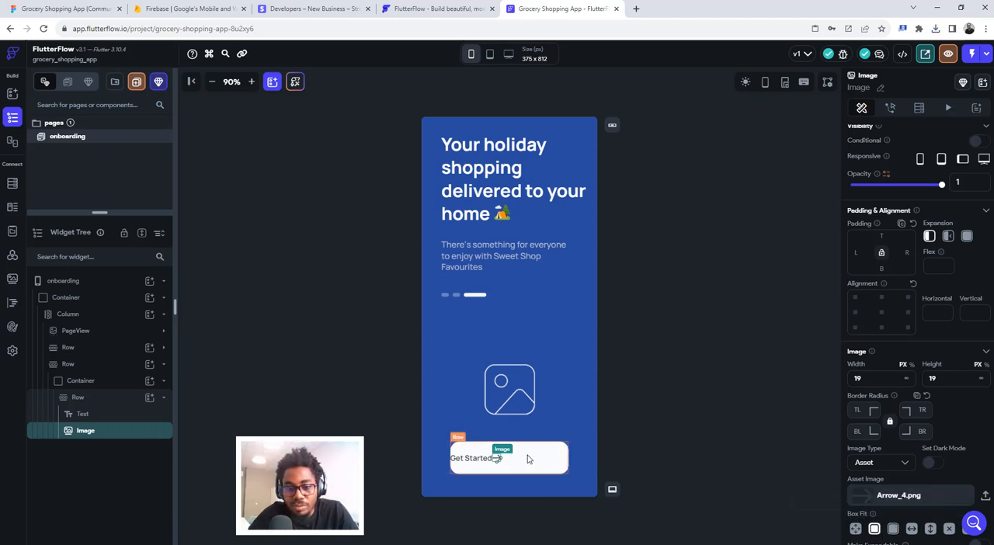
scroll(872, 530, "down", 1)
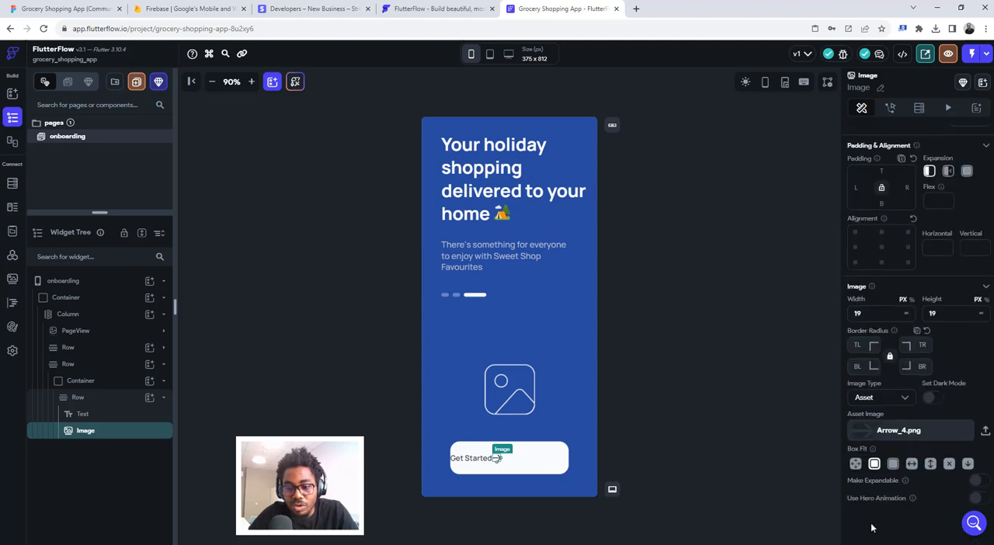
left_click(874, 464)
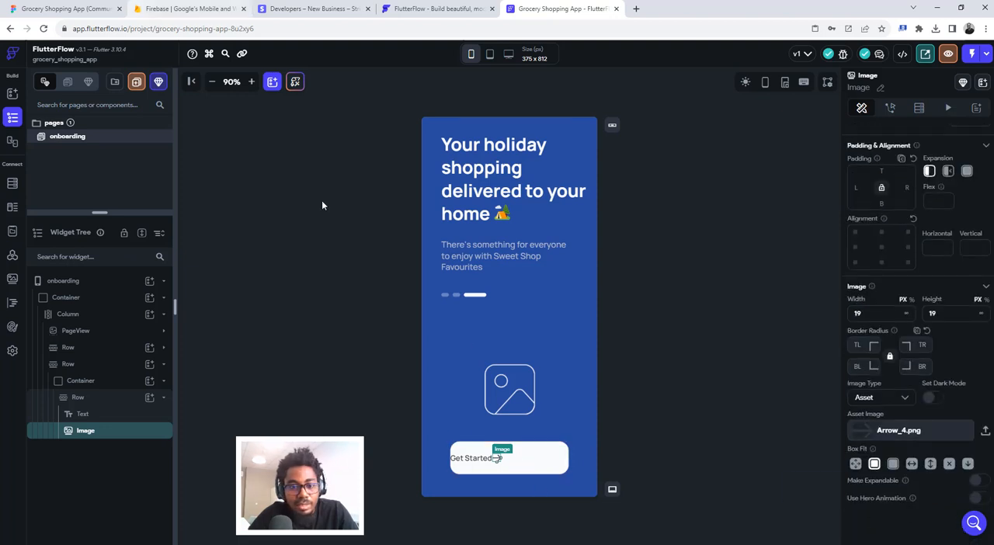
- Set the button Row's main axis alignment to space between, inspect the Get Started text's spacing in Figma and return to FlutterFlow
left_click(531, 461)
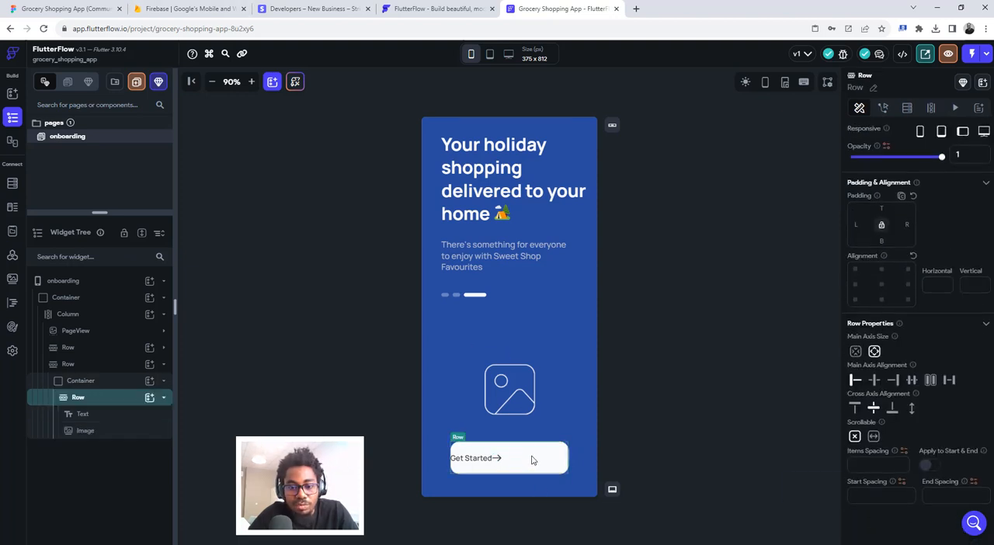
left_click(950, 382)
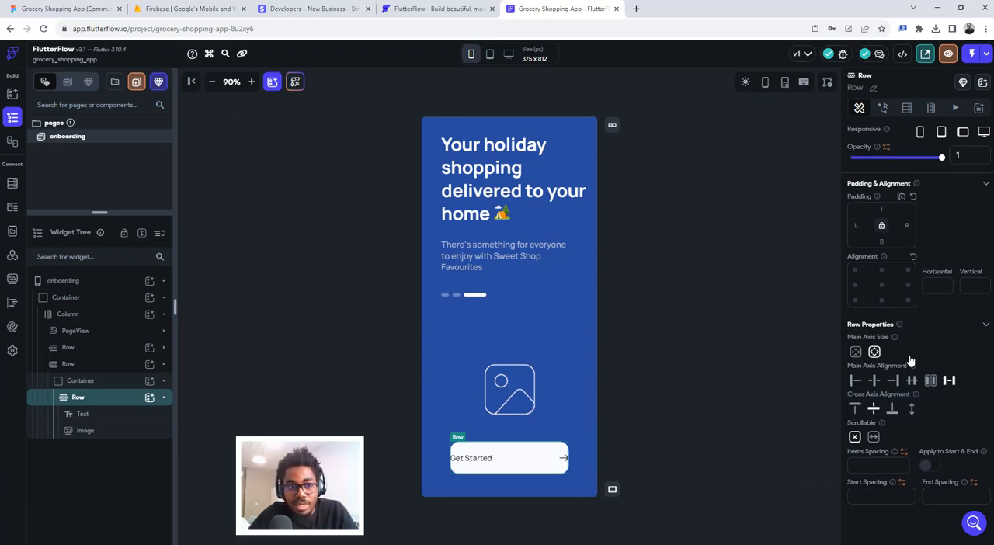
left_click(62, 8)
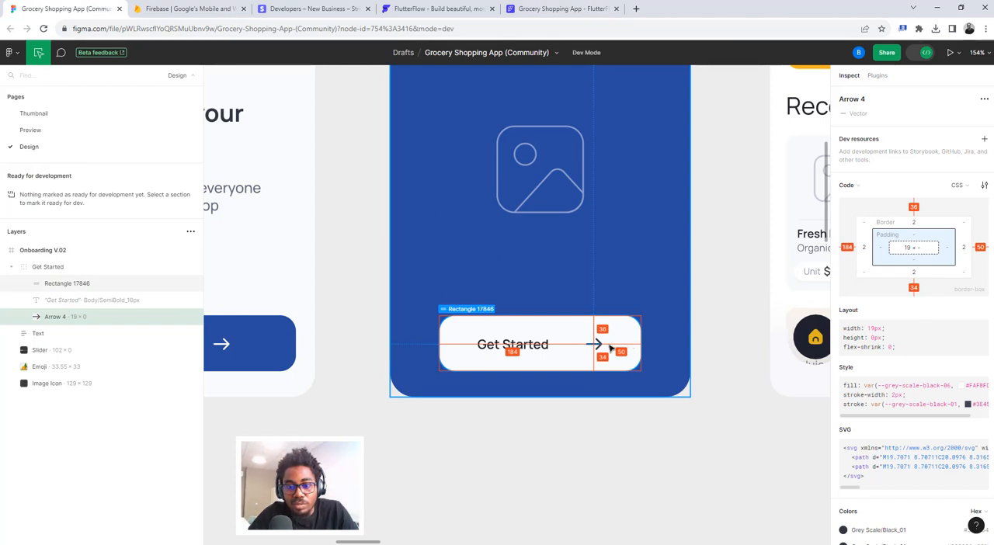
left_click(471, 346)
left_click(563, 8)
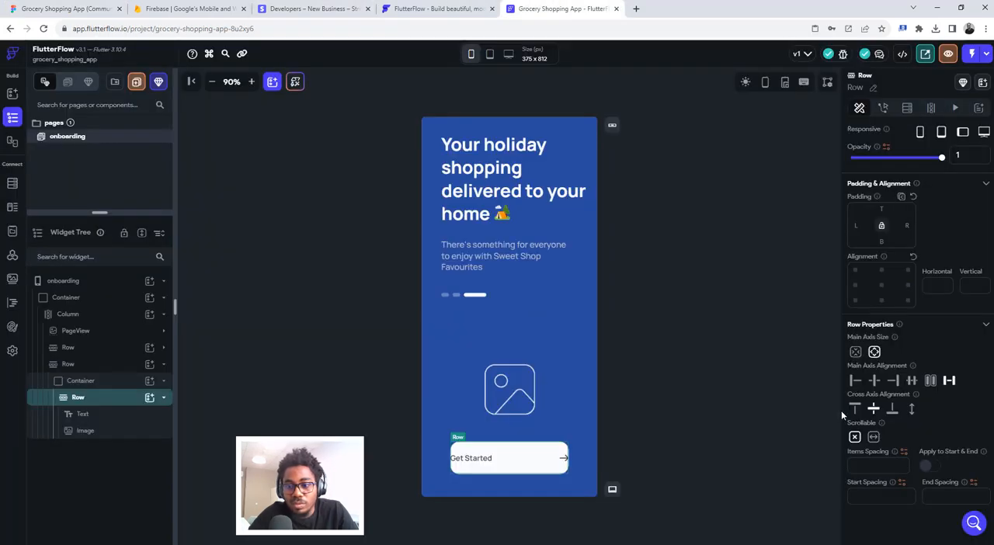
- Give the Get Started text a left padding of 54 and the arrow Image a right padding of 50
left_click(487, 463)
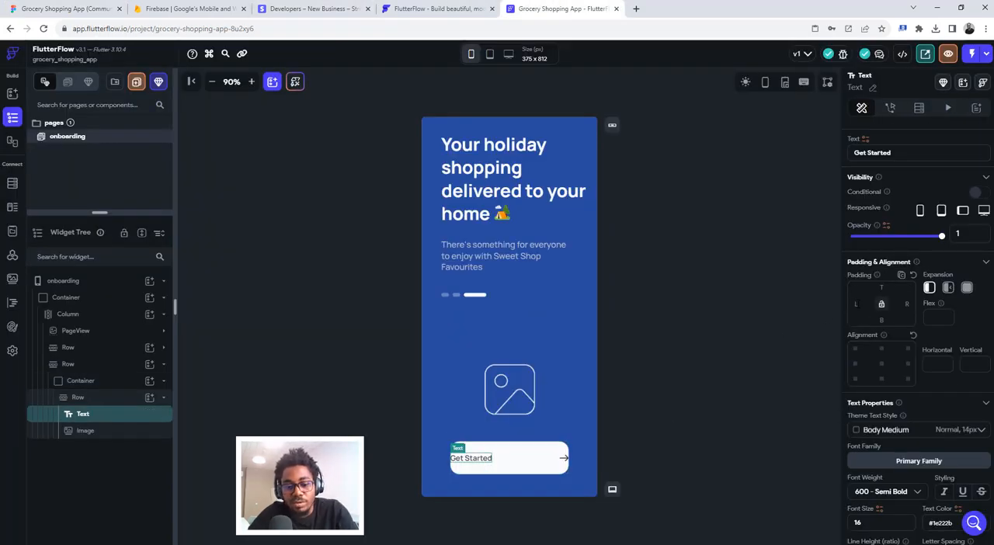
type("54")
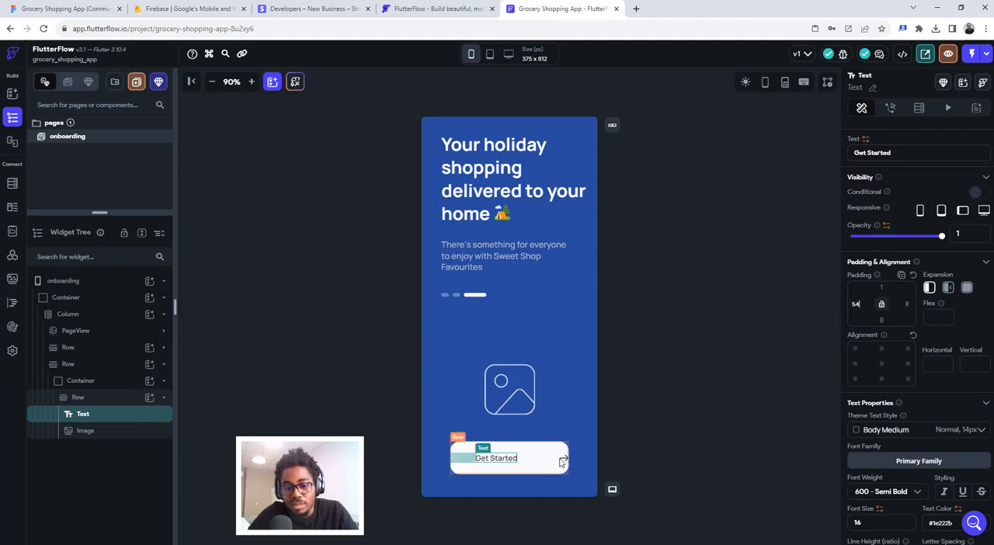
left_click(563, 461)
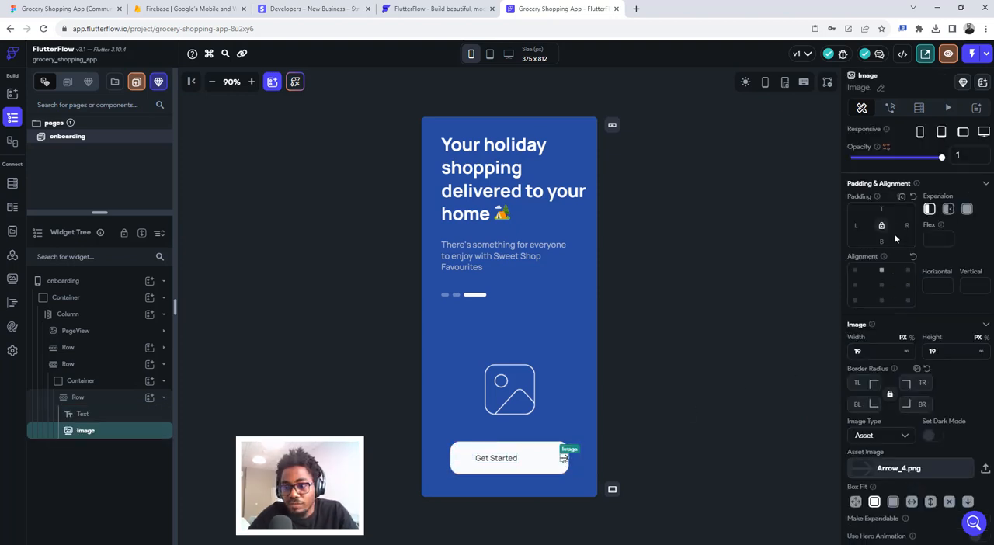
type("50")
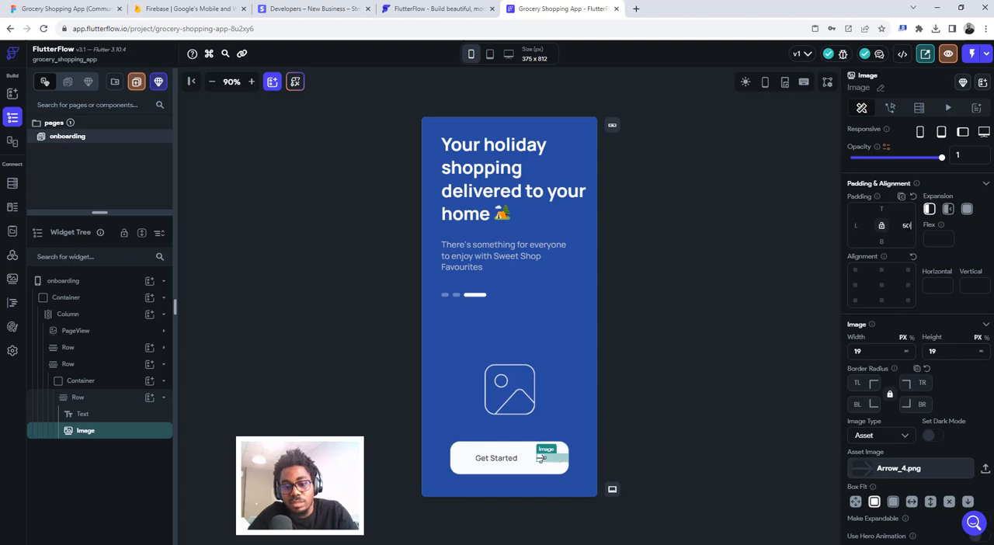
left_click(720, 267)
- Switch to Figma to compare the Get Started button with its design, and return to FlutterFlow
left_click(66, 9)
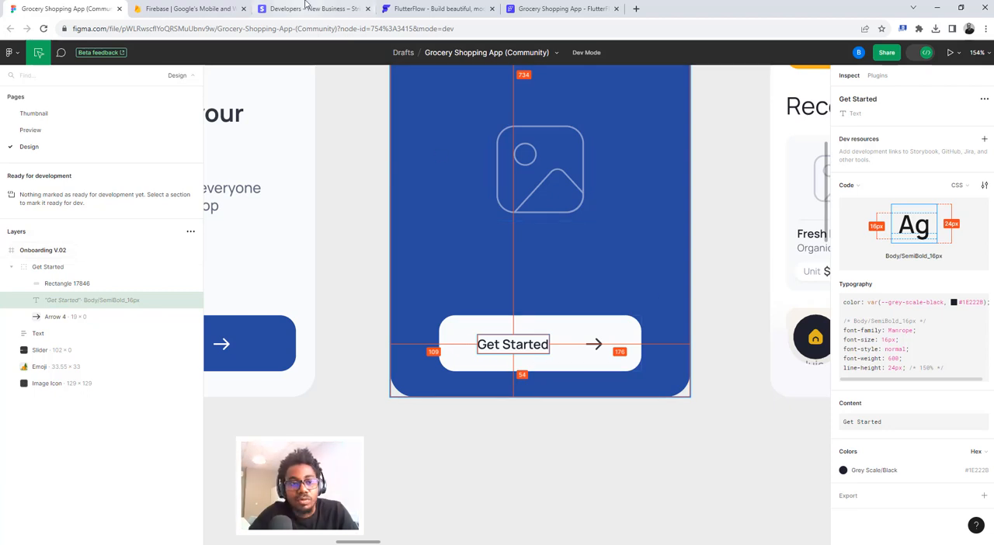
left_click(545, 7)
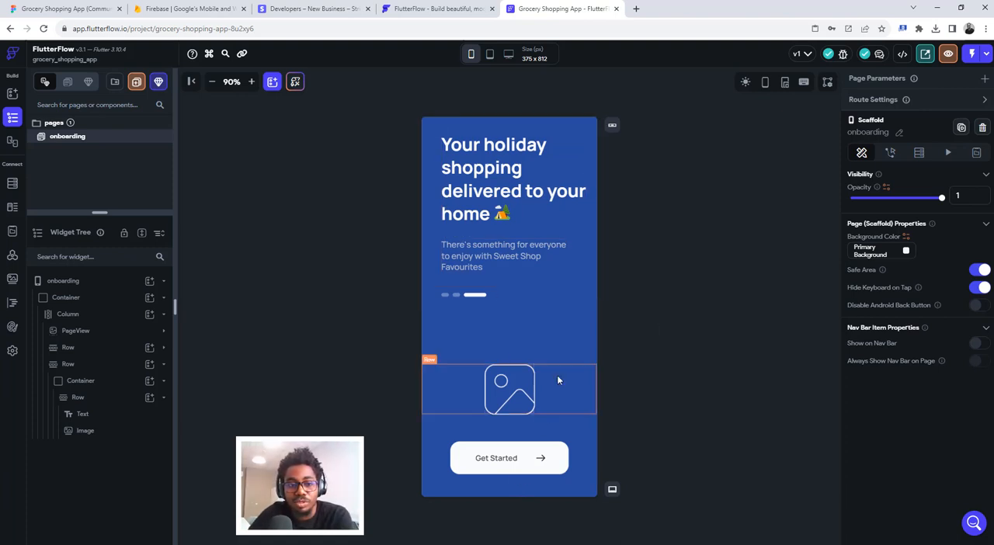
- Launch the onboarding page's preview, check the Get Started button in Figma while it loads, and return to the preview
left_click(947, 54)
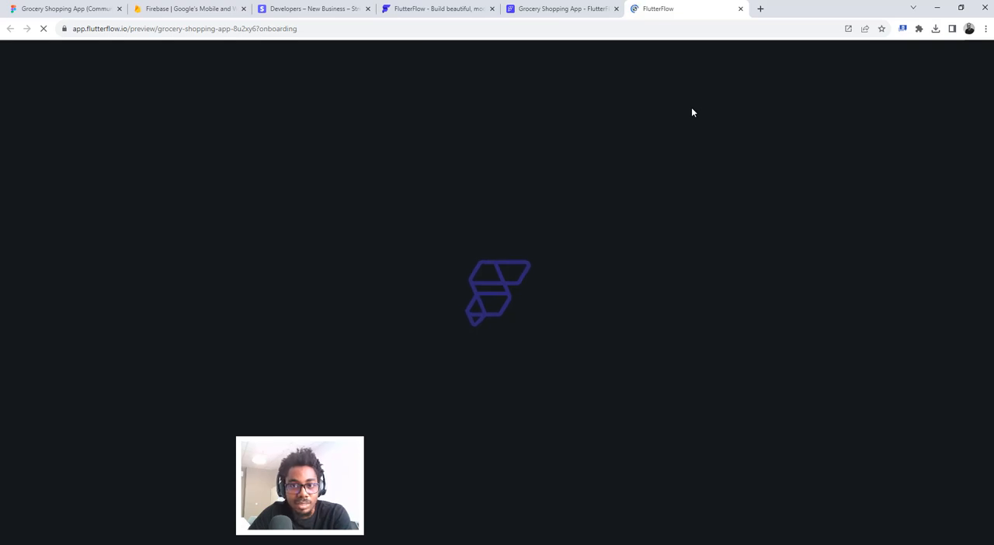
left_click(542, 11)
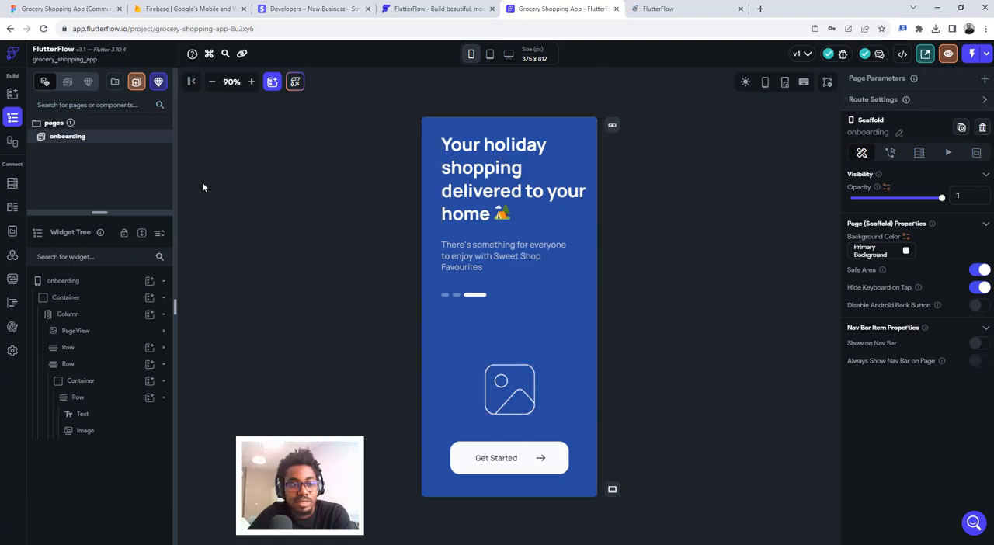
left_click(62, 9)
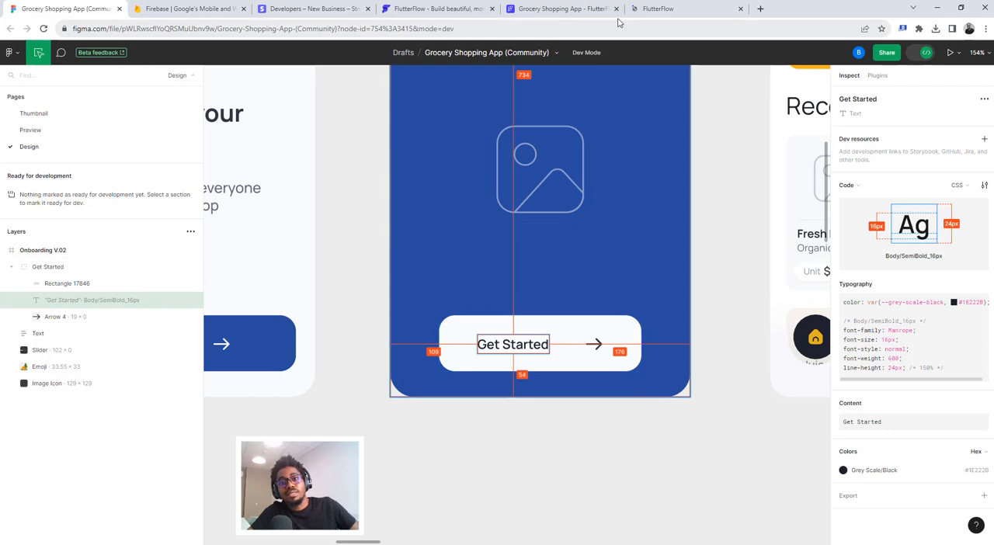
left_click(648, 9)
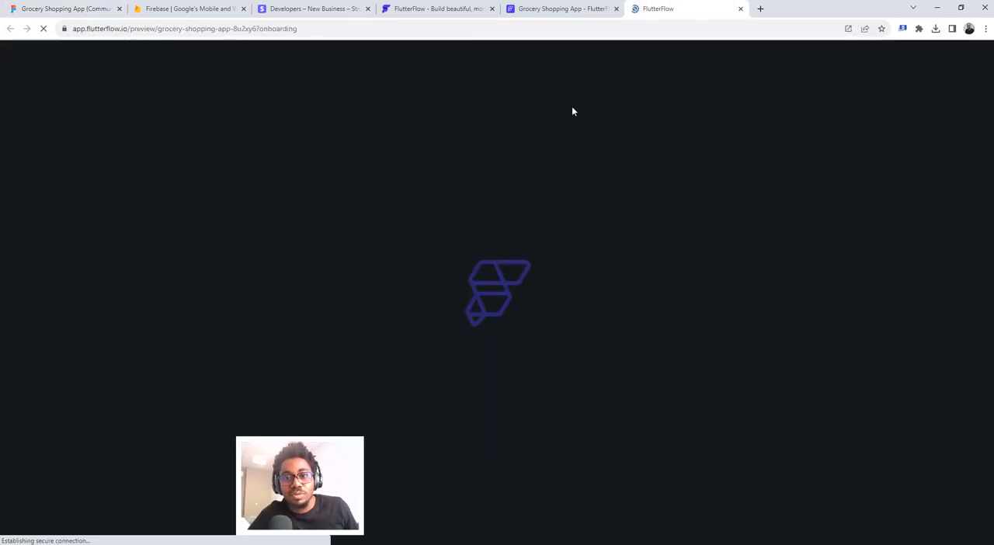
- Look over the Figma design's onboarding, Grocery Home and category screens while the preview loads
left_click(71, 8)
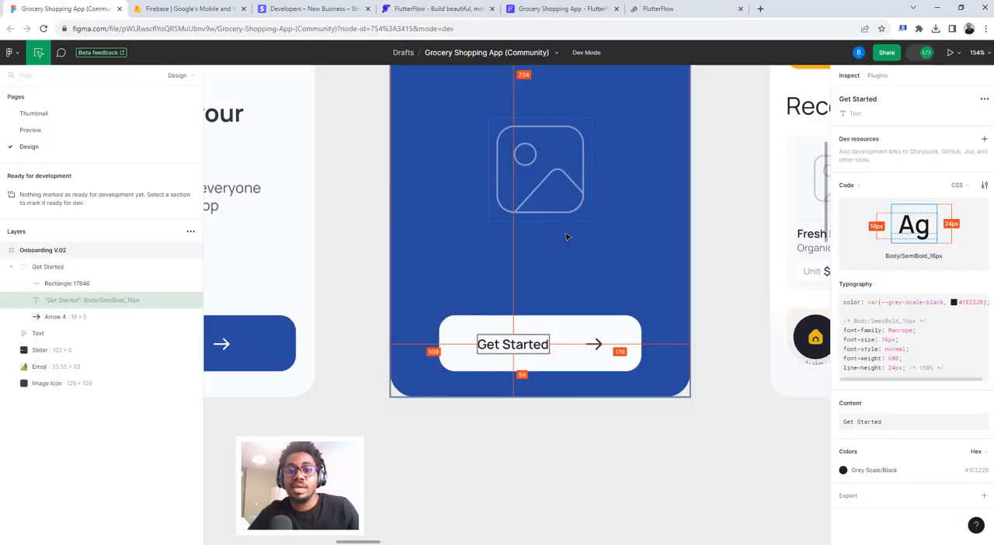
scroll(566, 229, "down", 3)
scroll(566, 228, "down", 3)
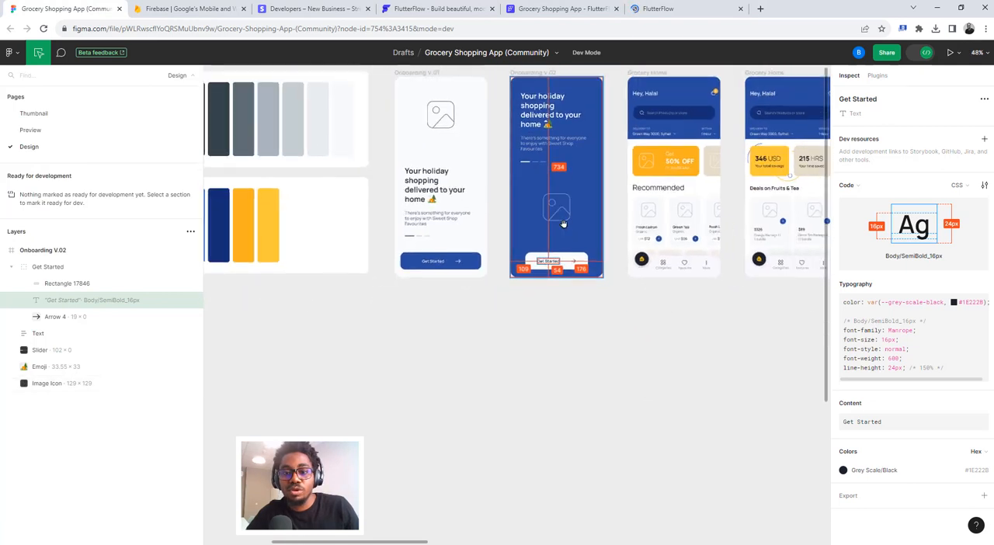
scroll(564, 226, "up", 1)
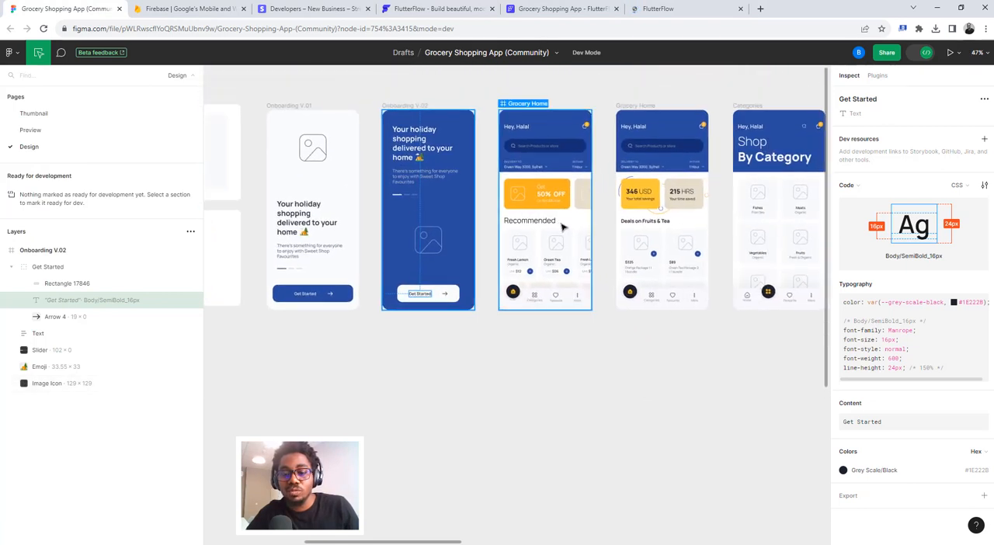
scroll(563, 226, "right", 2)
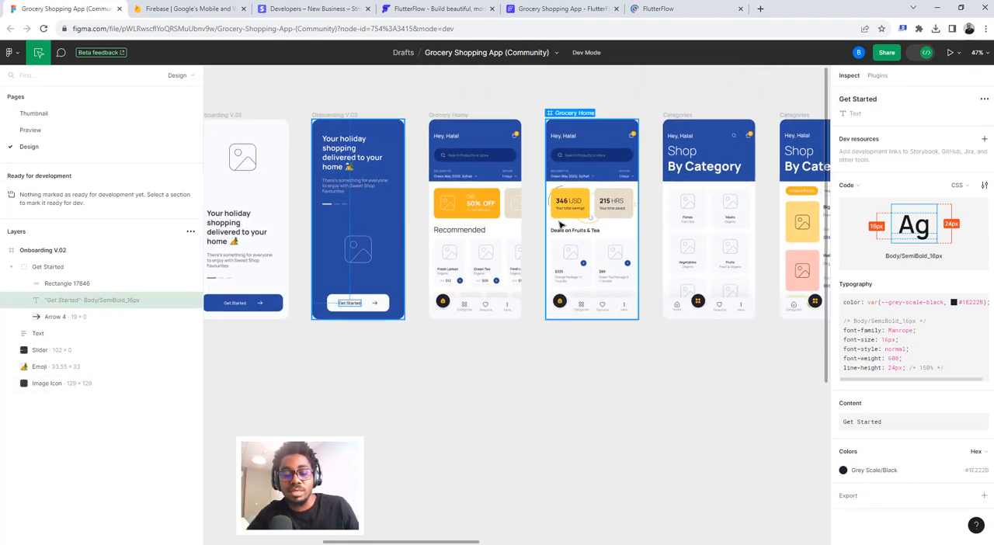
- Check the loading preview, and view the Firebase home page and Stripe's API keys page
left_click(652, 8)
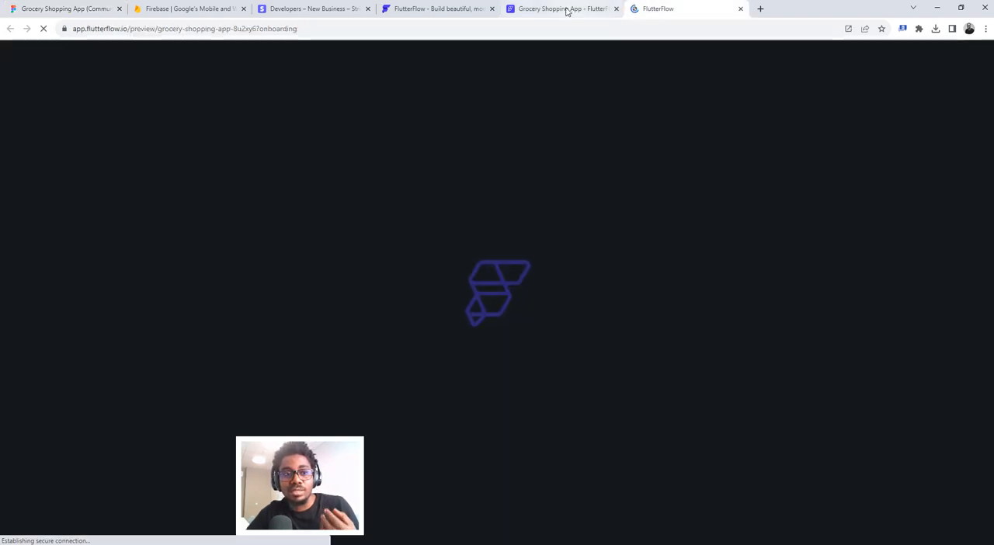
left_click(177, 8)
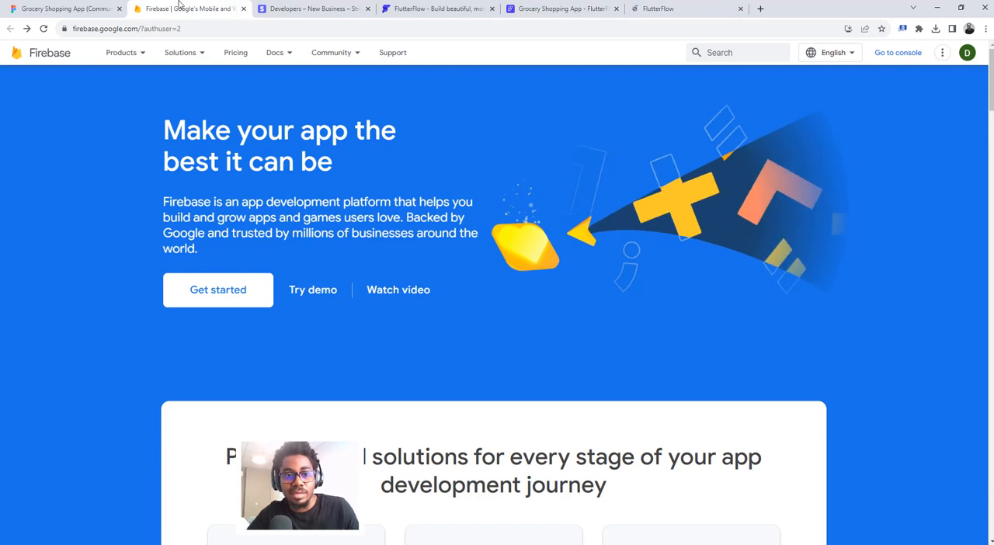
left_click(307, 8)
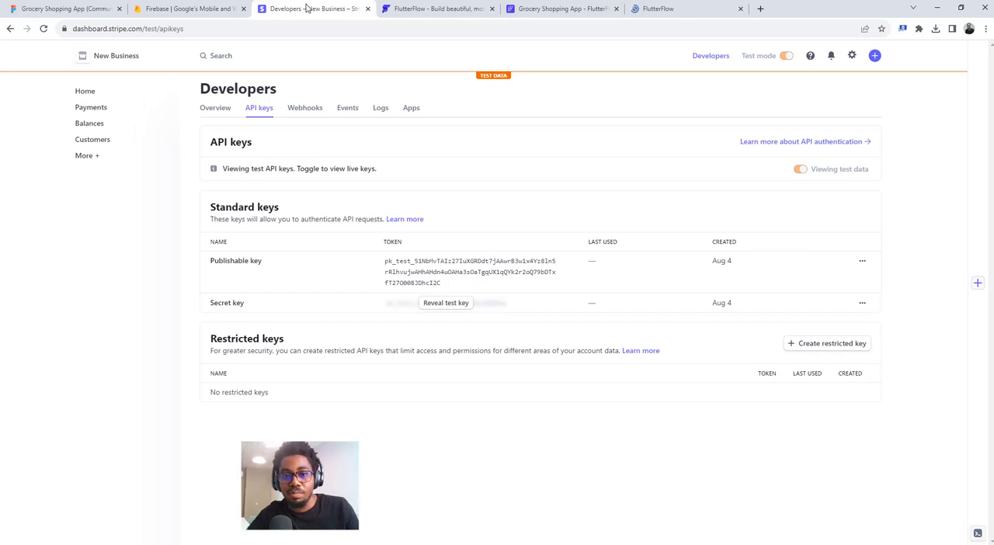
- Return to the onboarding preview and swipe through its page slides to test the page indicator
left_click(658, 8)
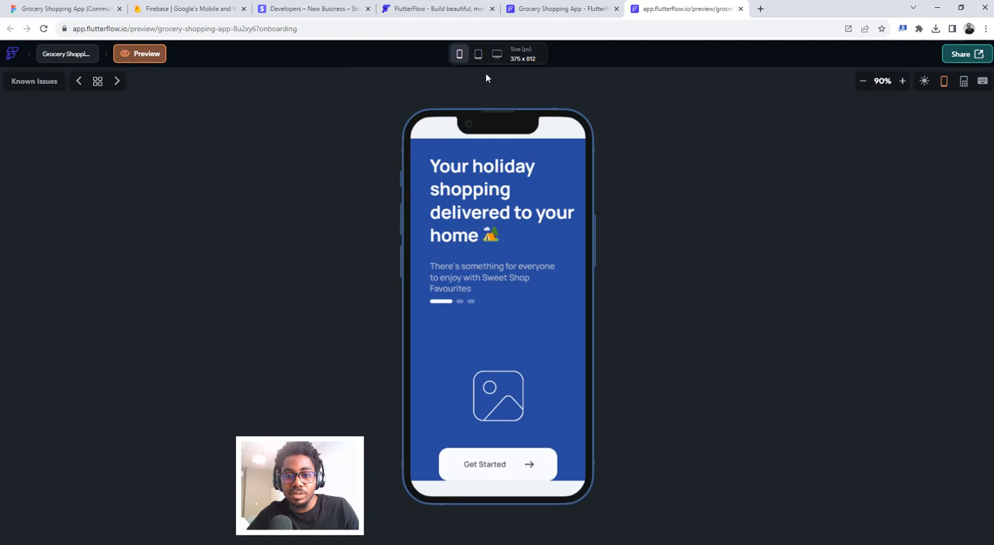
left_click_drag(564, 247, 466, 259)
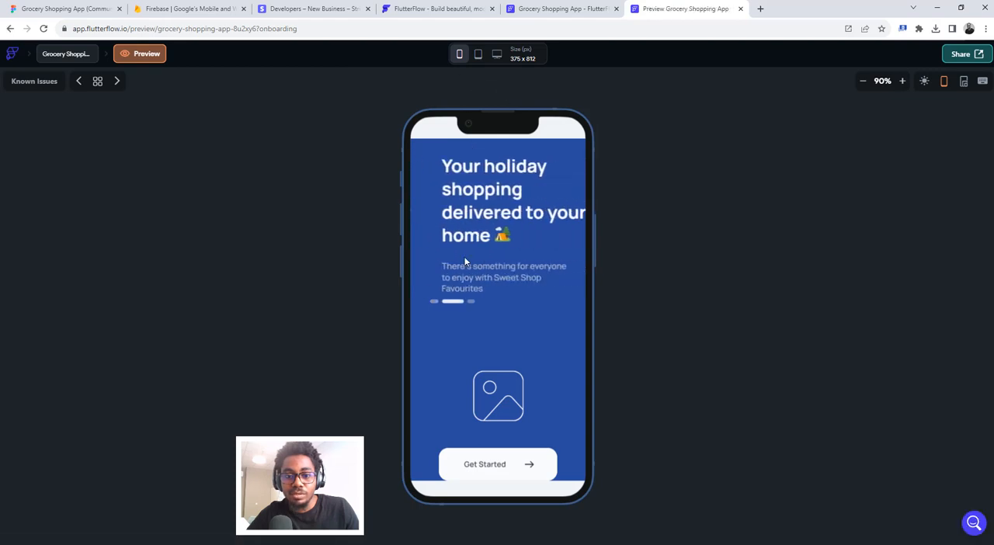
left_click_drag(536, 242, 428, 240)
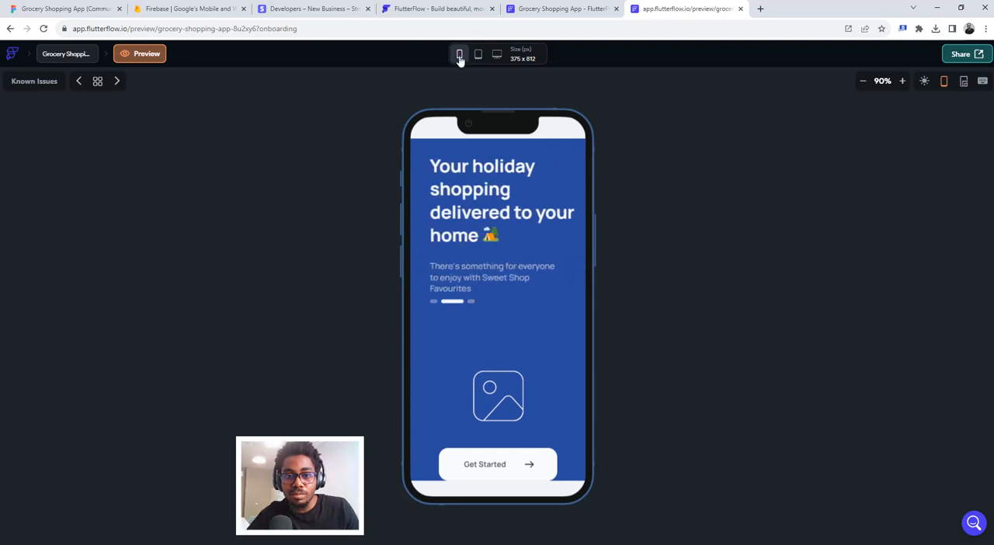
- Switch the preview to the 428 x 926 phone size and swipe through the onboarding slides to test the layout
left_click(460, 55)
left_click(469, 145)
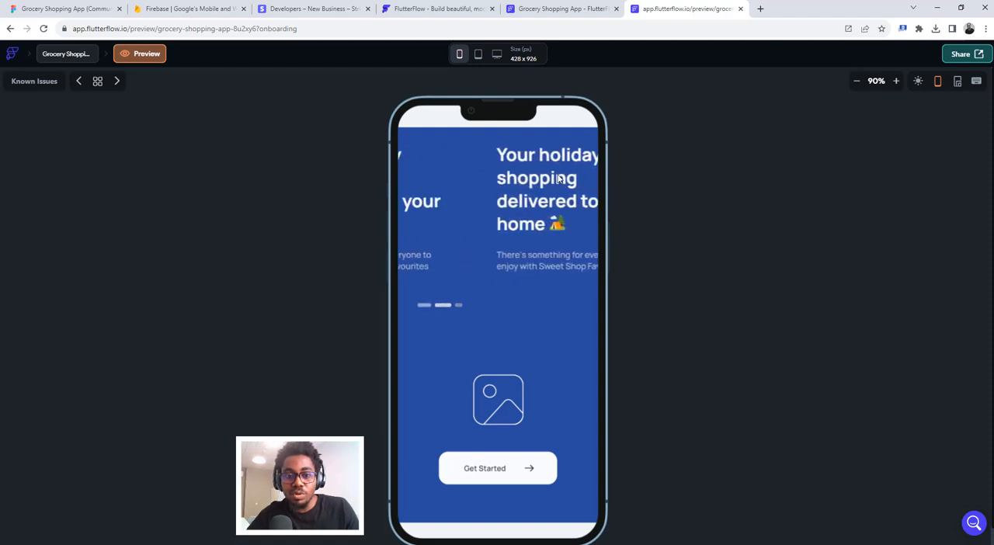
left_click_drag(534, 190, 432, 181)
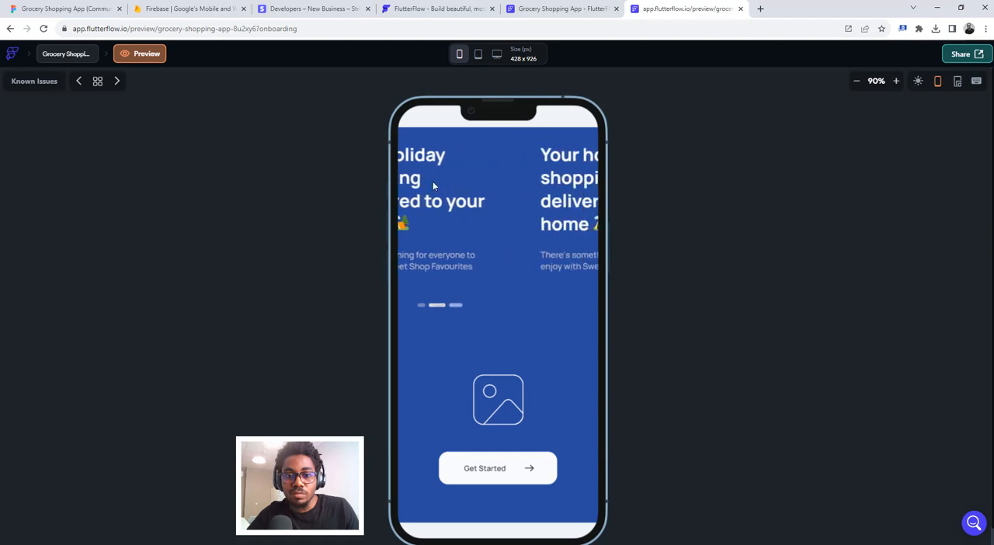